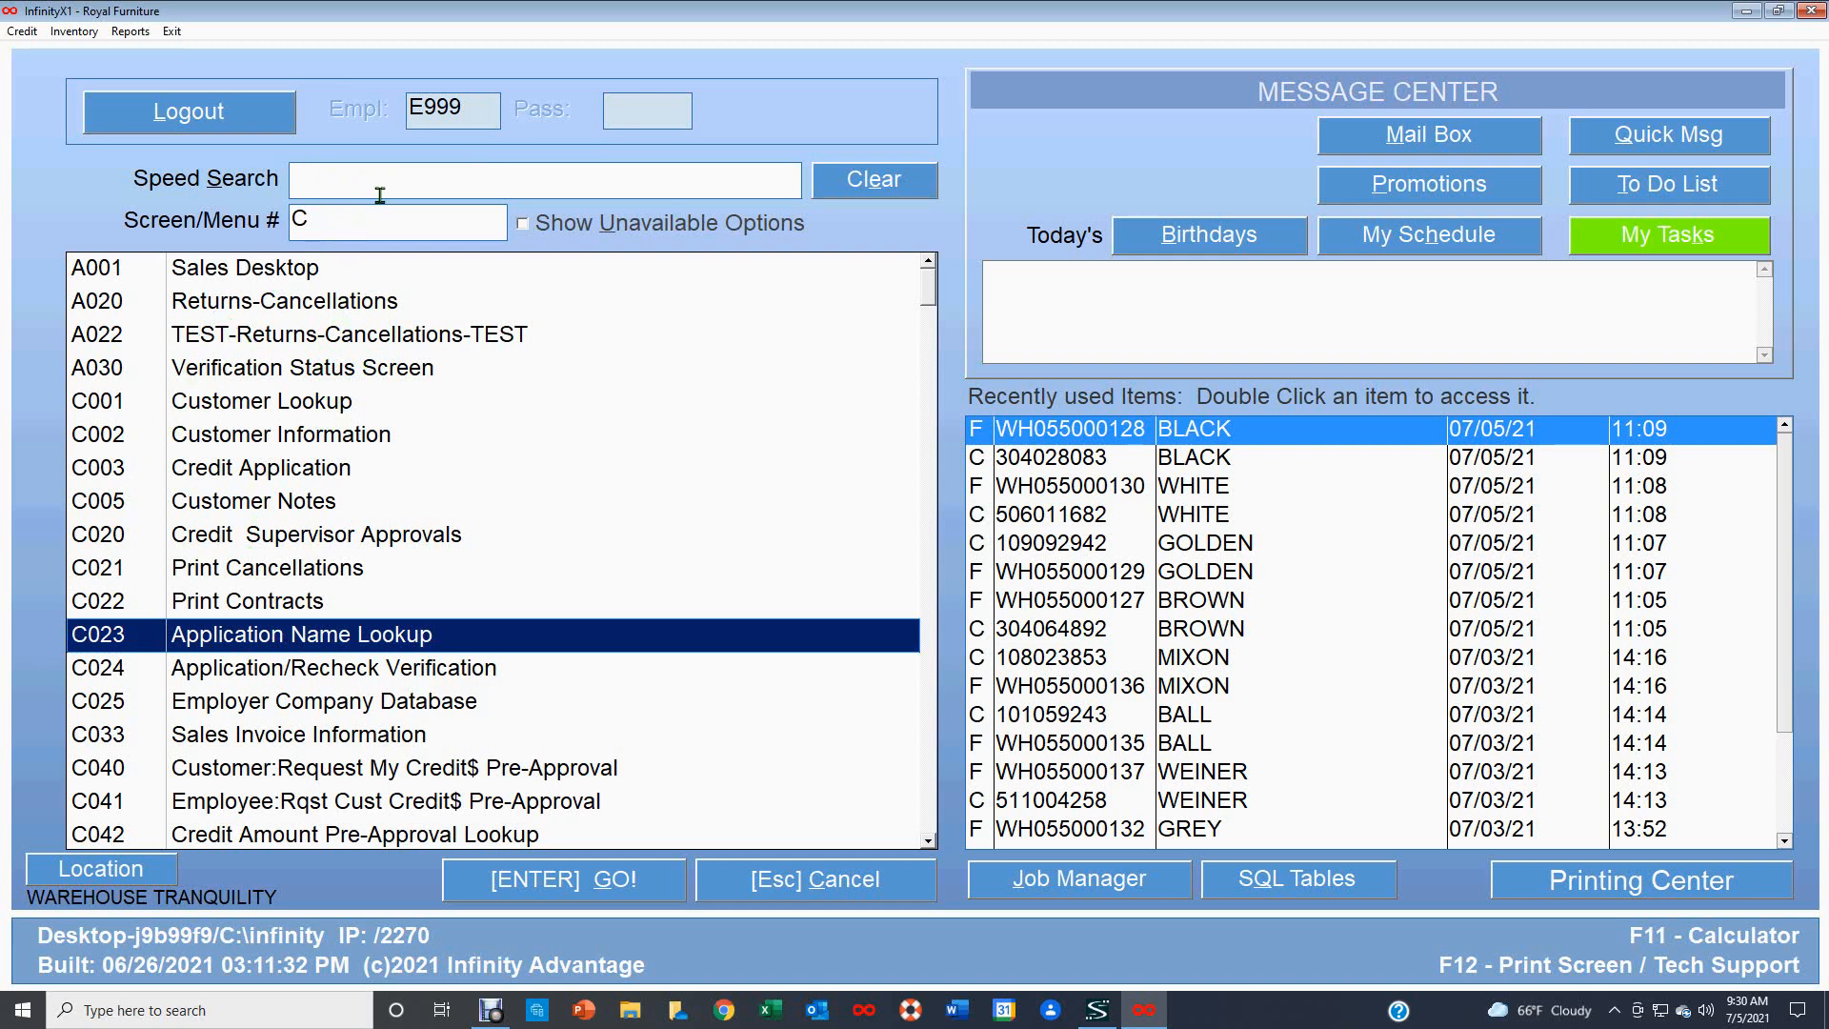
# Search the menu for truck screens, open Truck:Delivery Desktop, and confirm the sign-in.
pyautogui.write('t')
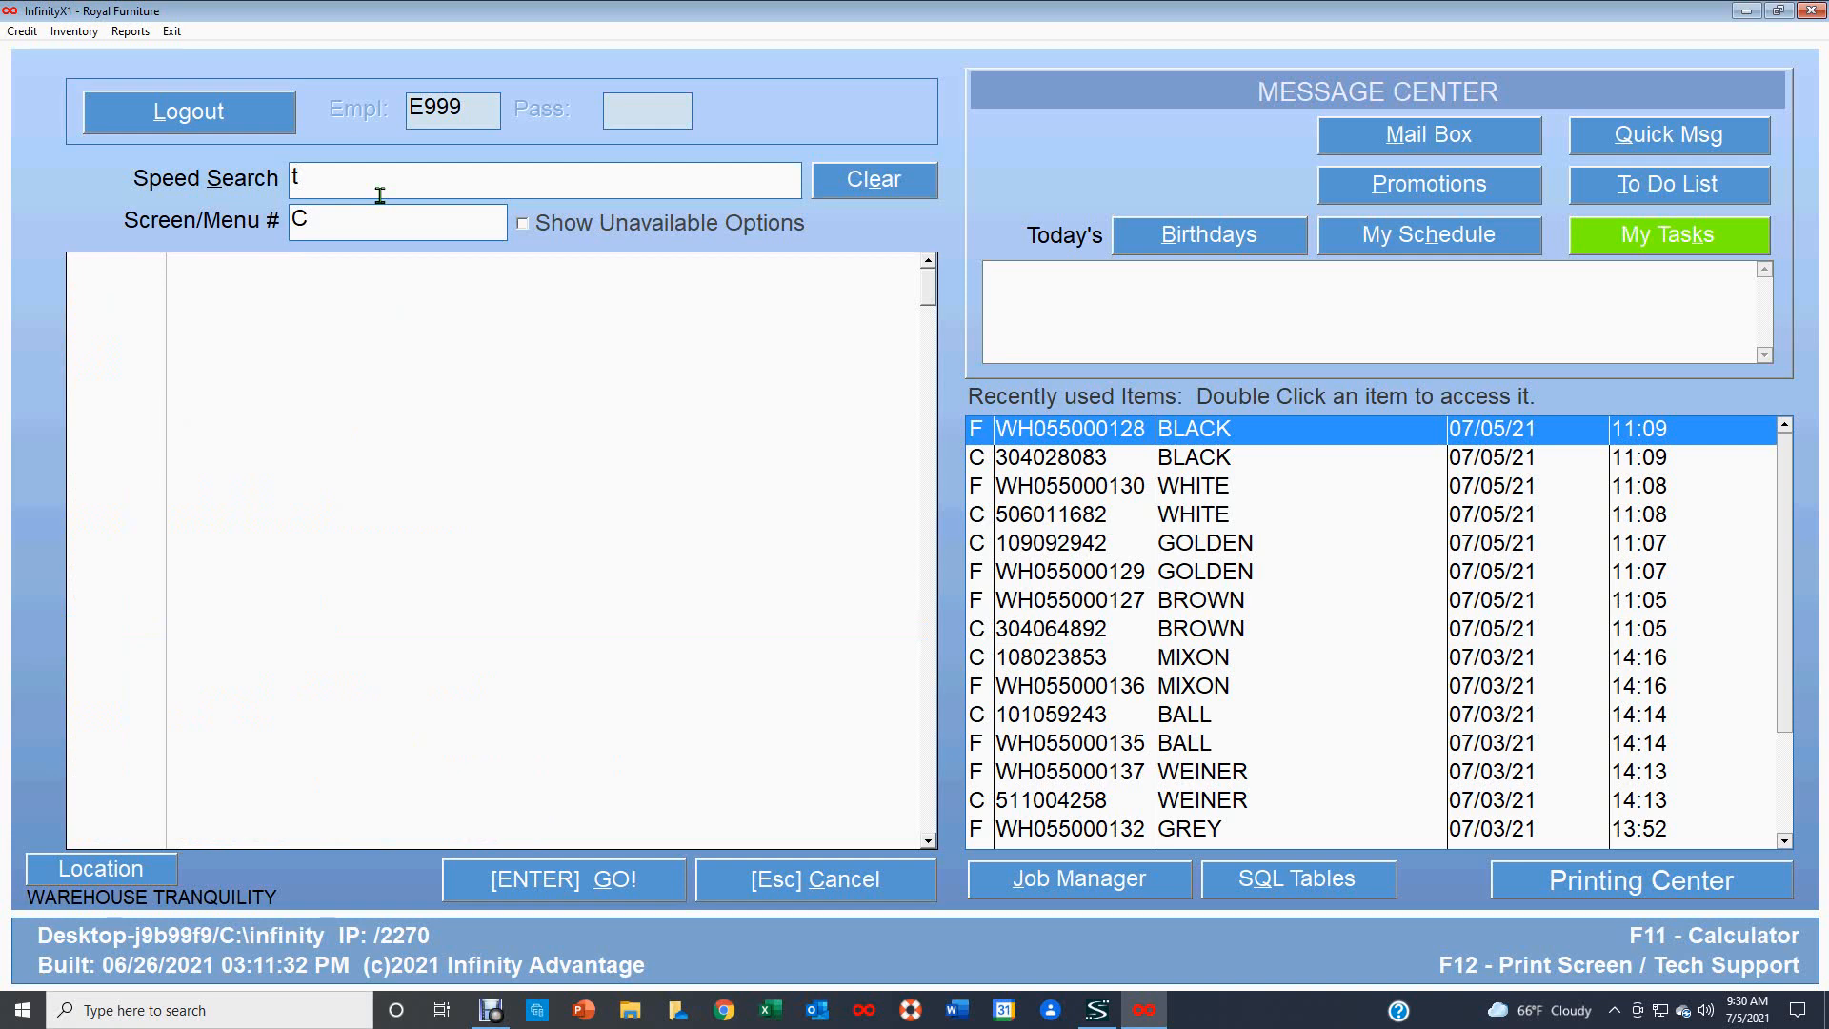
pyautogui.write('ruck')
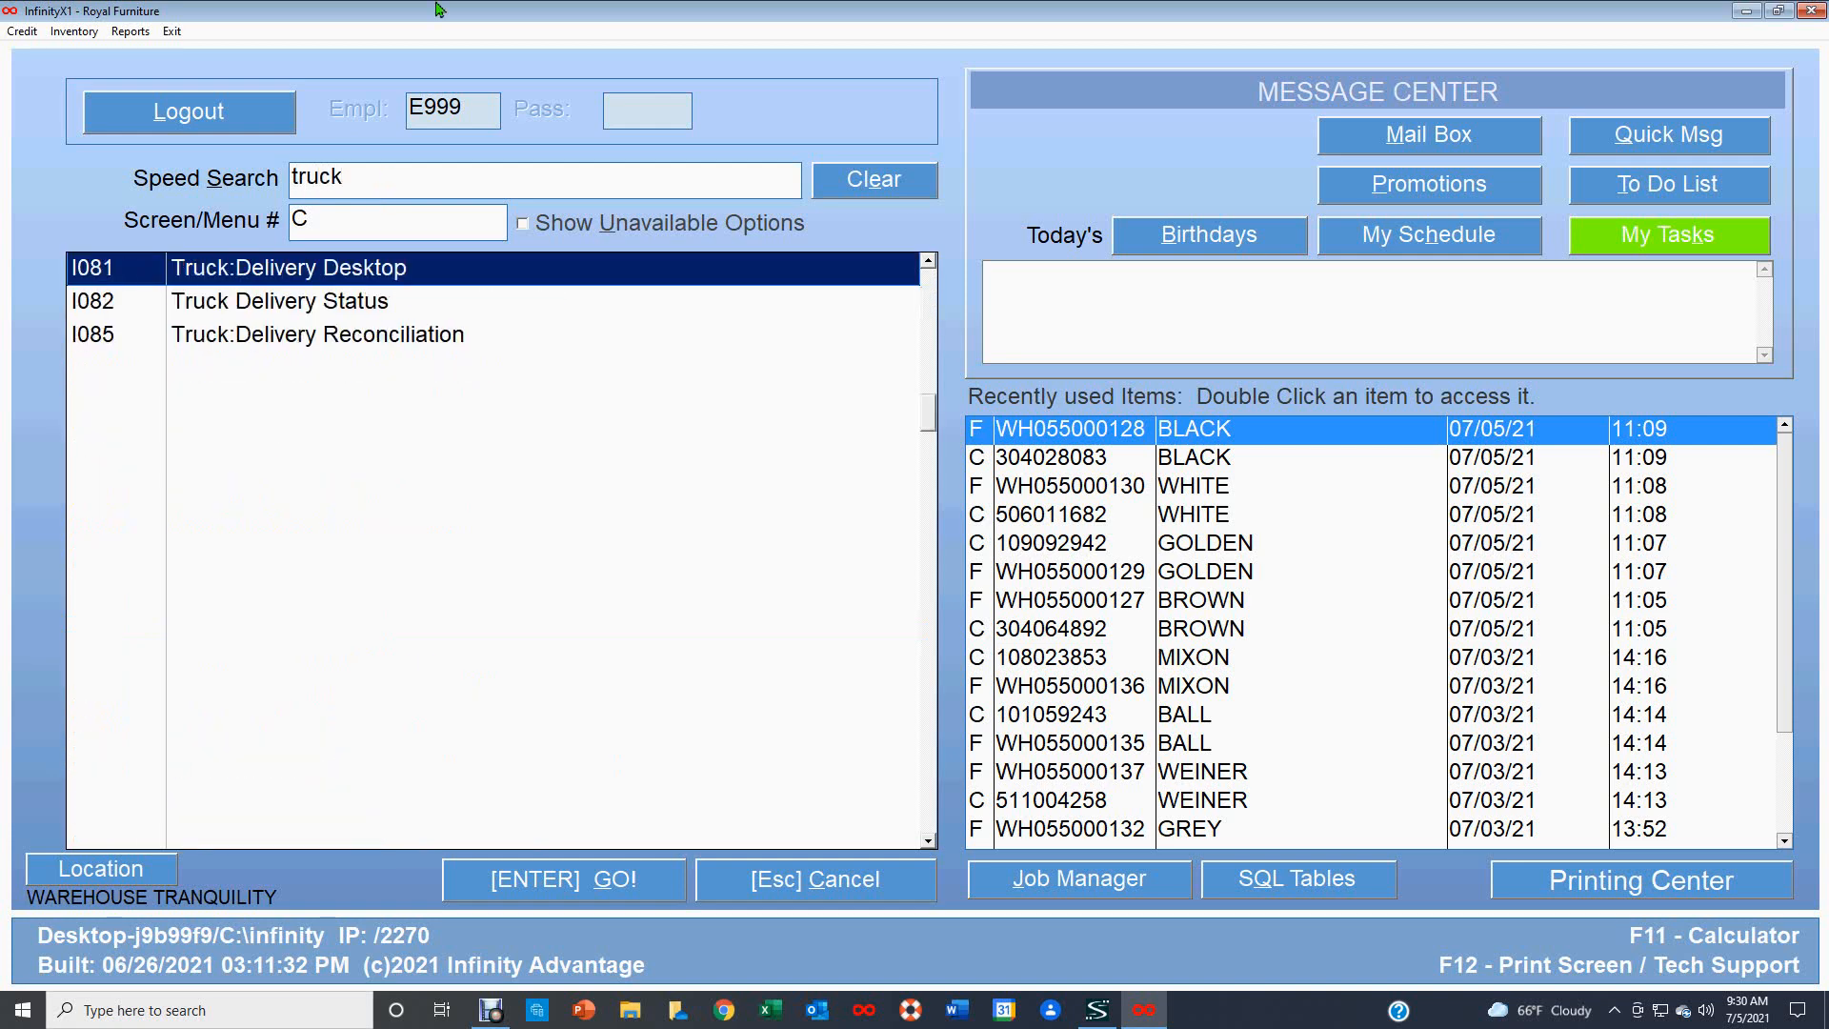
pyautogui.doubleClick(400, 269)
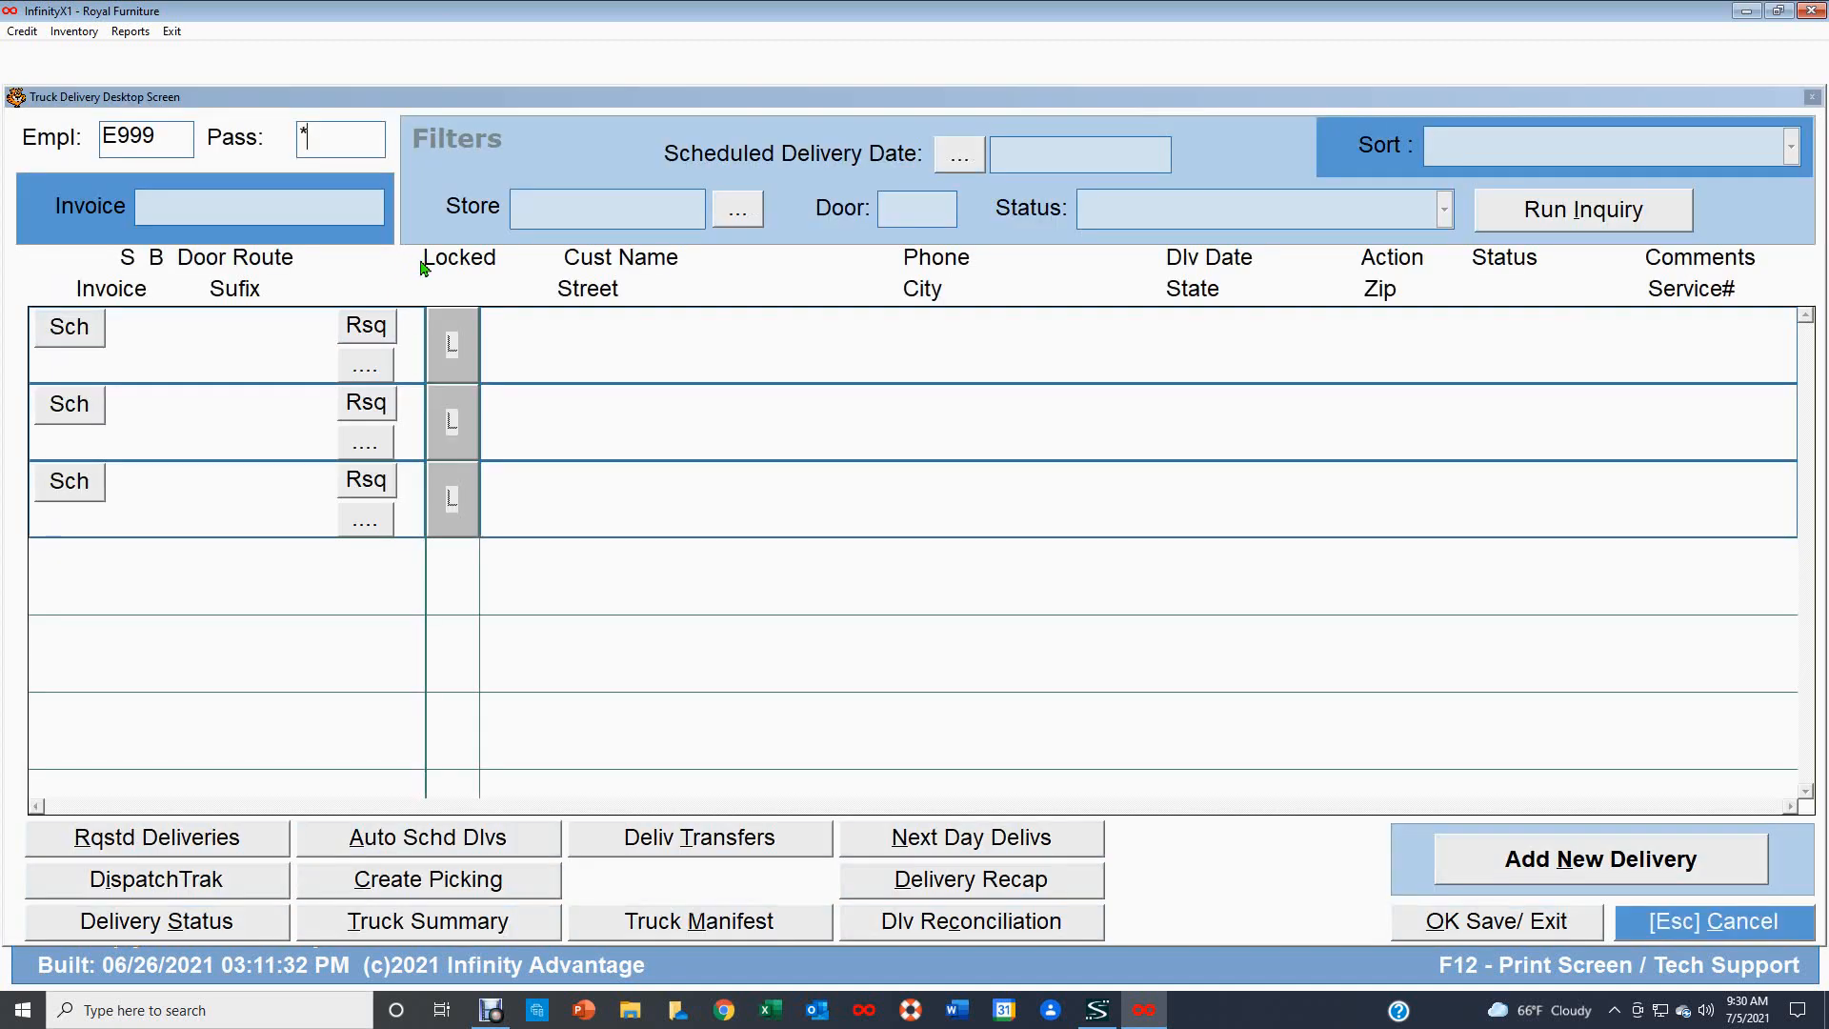
pyautogui.press('Return')
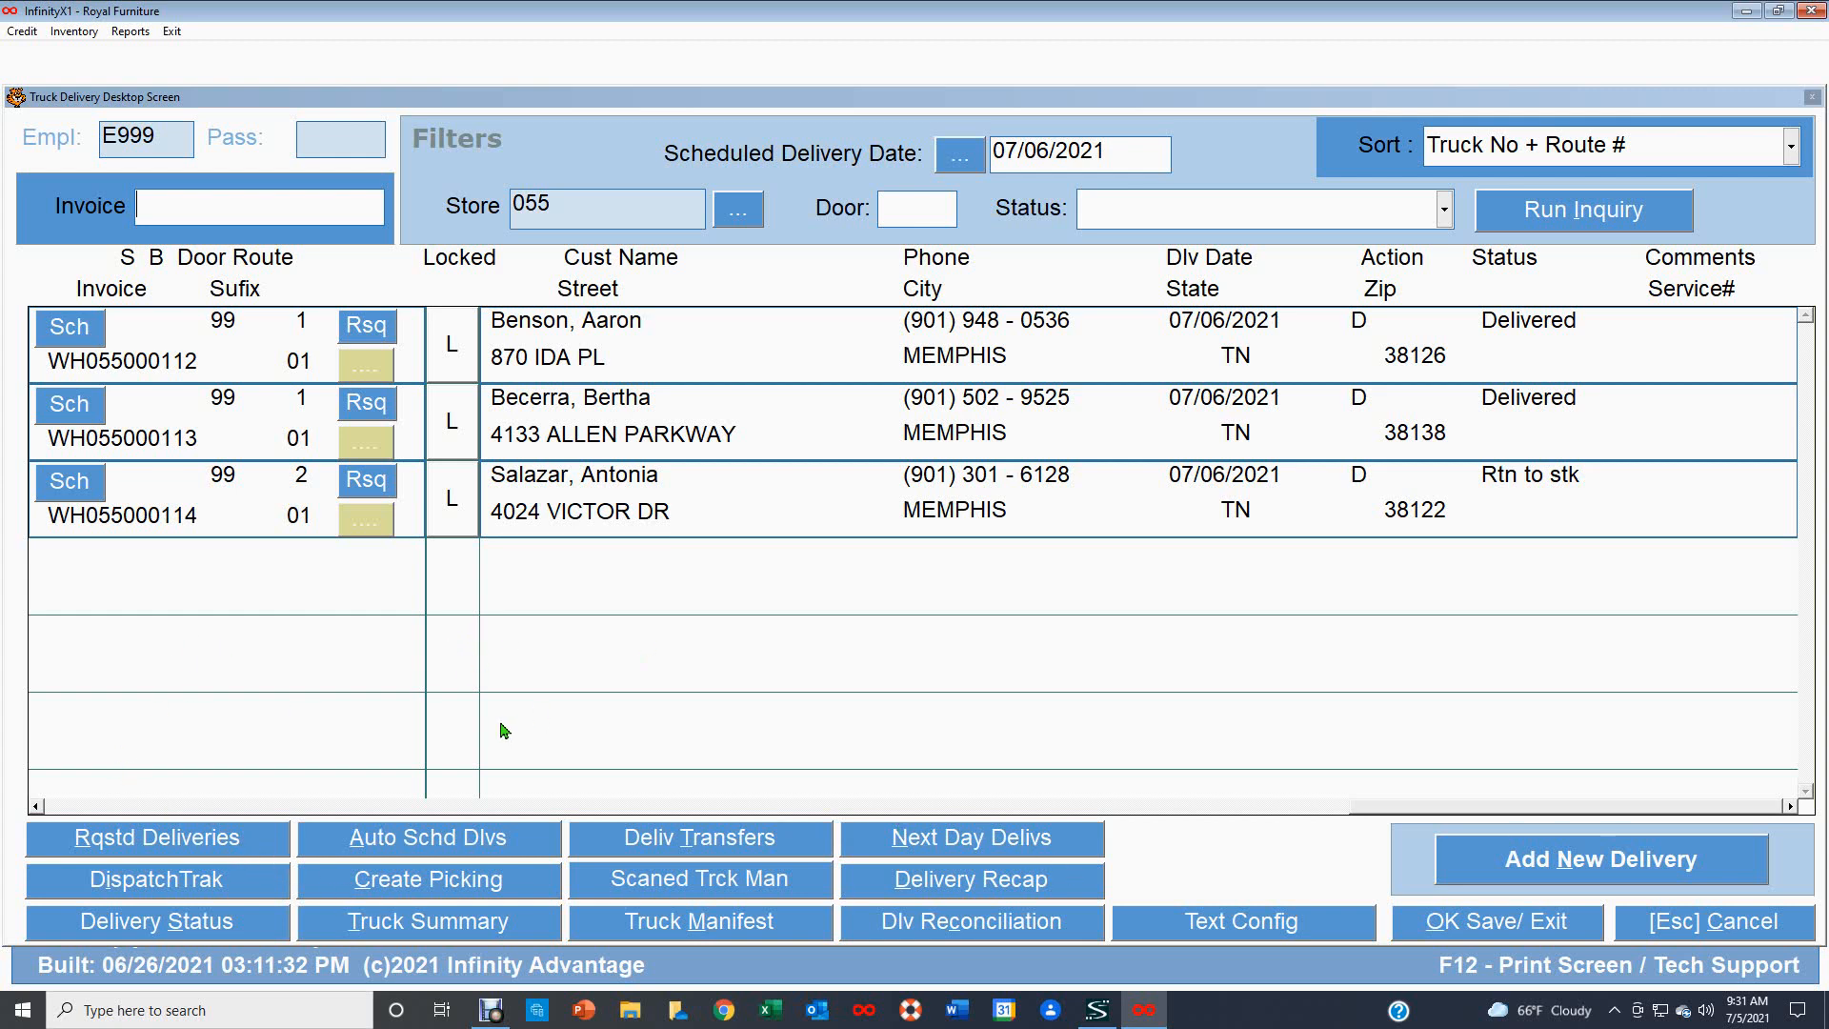
# Open the requested deliveries summary, confirm sign-in, and run the inquiry for location 055.
pyautogui.click(181, 847)
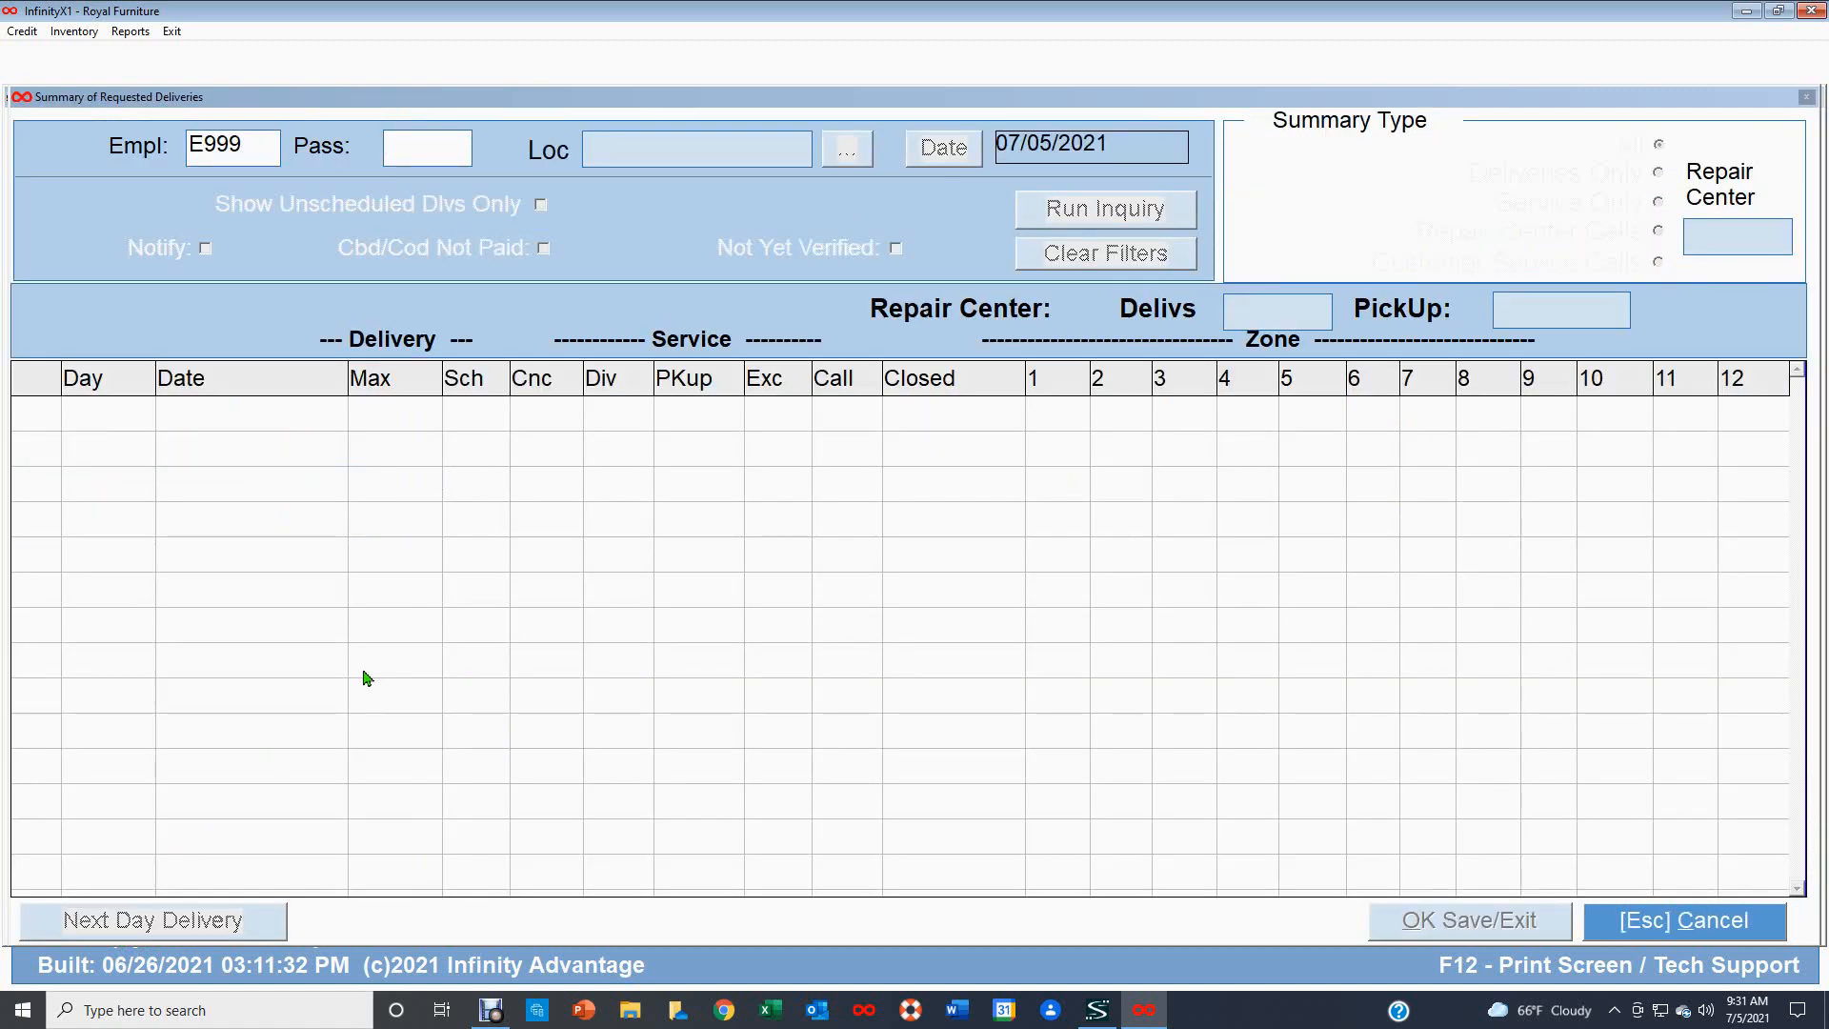
pyautogui.press('Return')
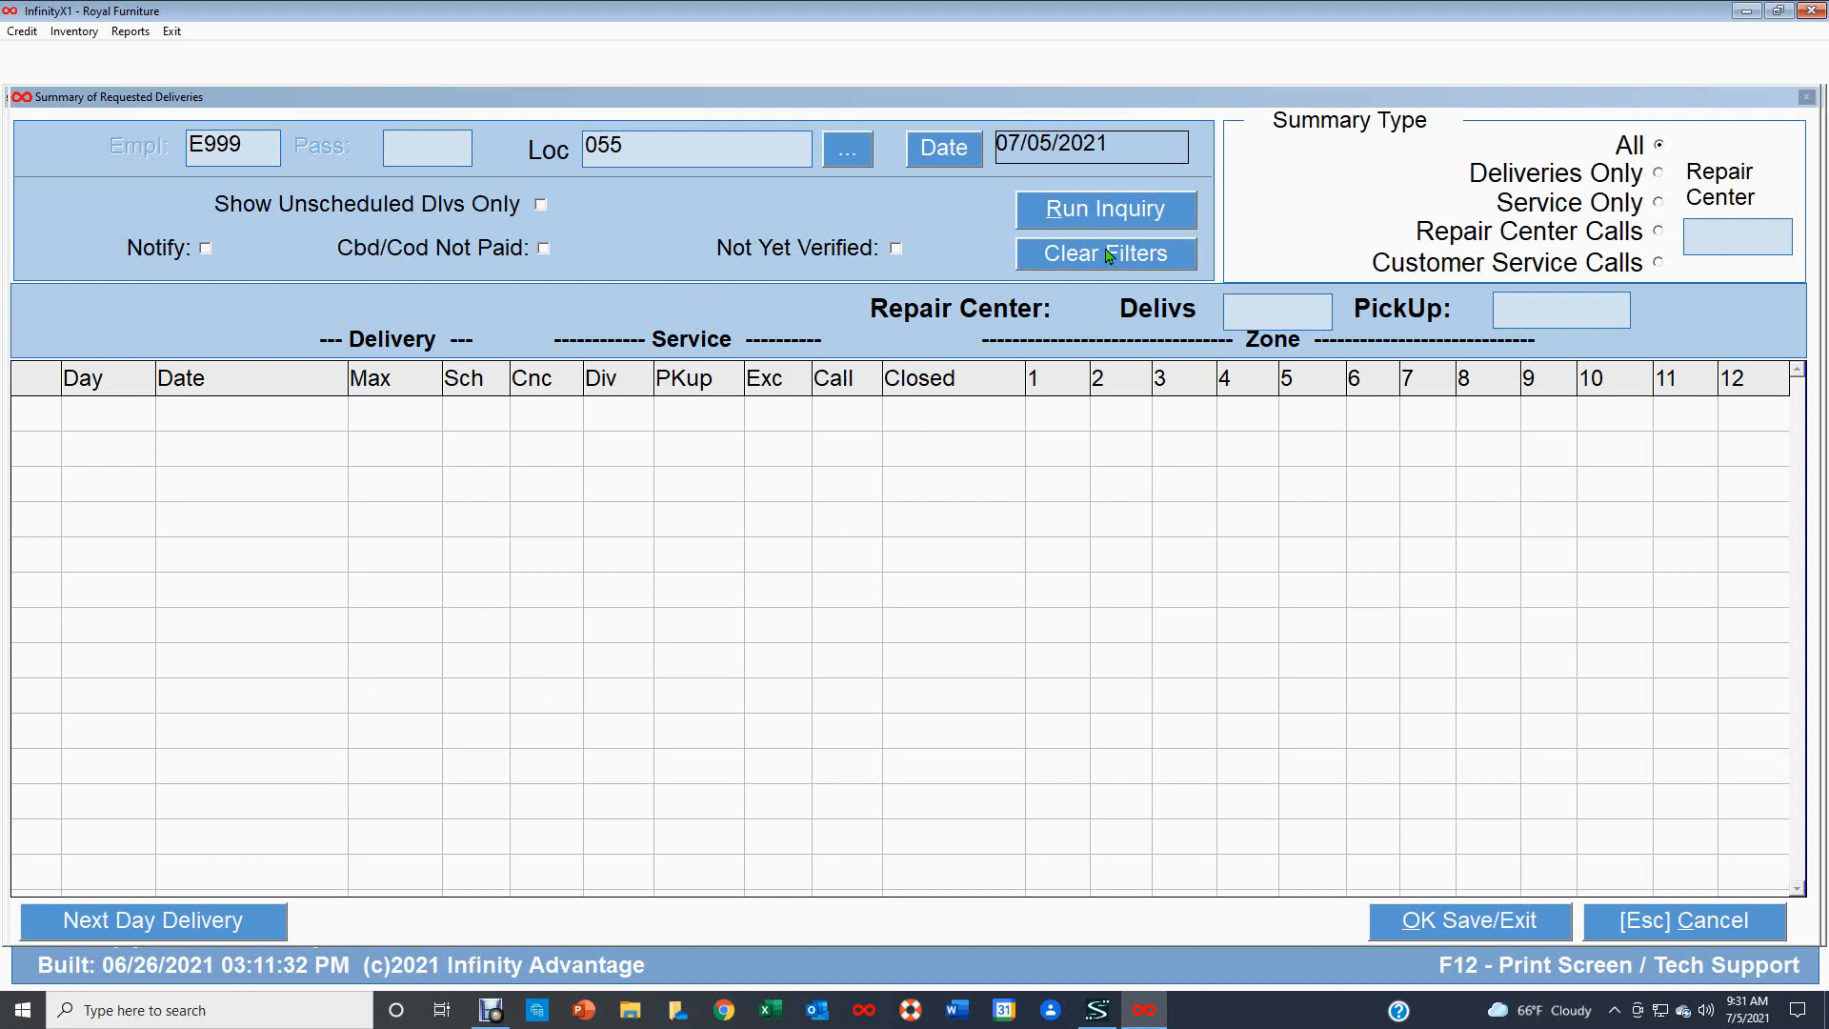
pyautogui.click(1113, 216)
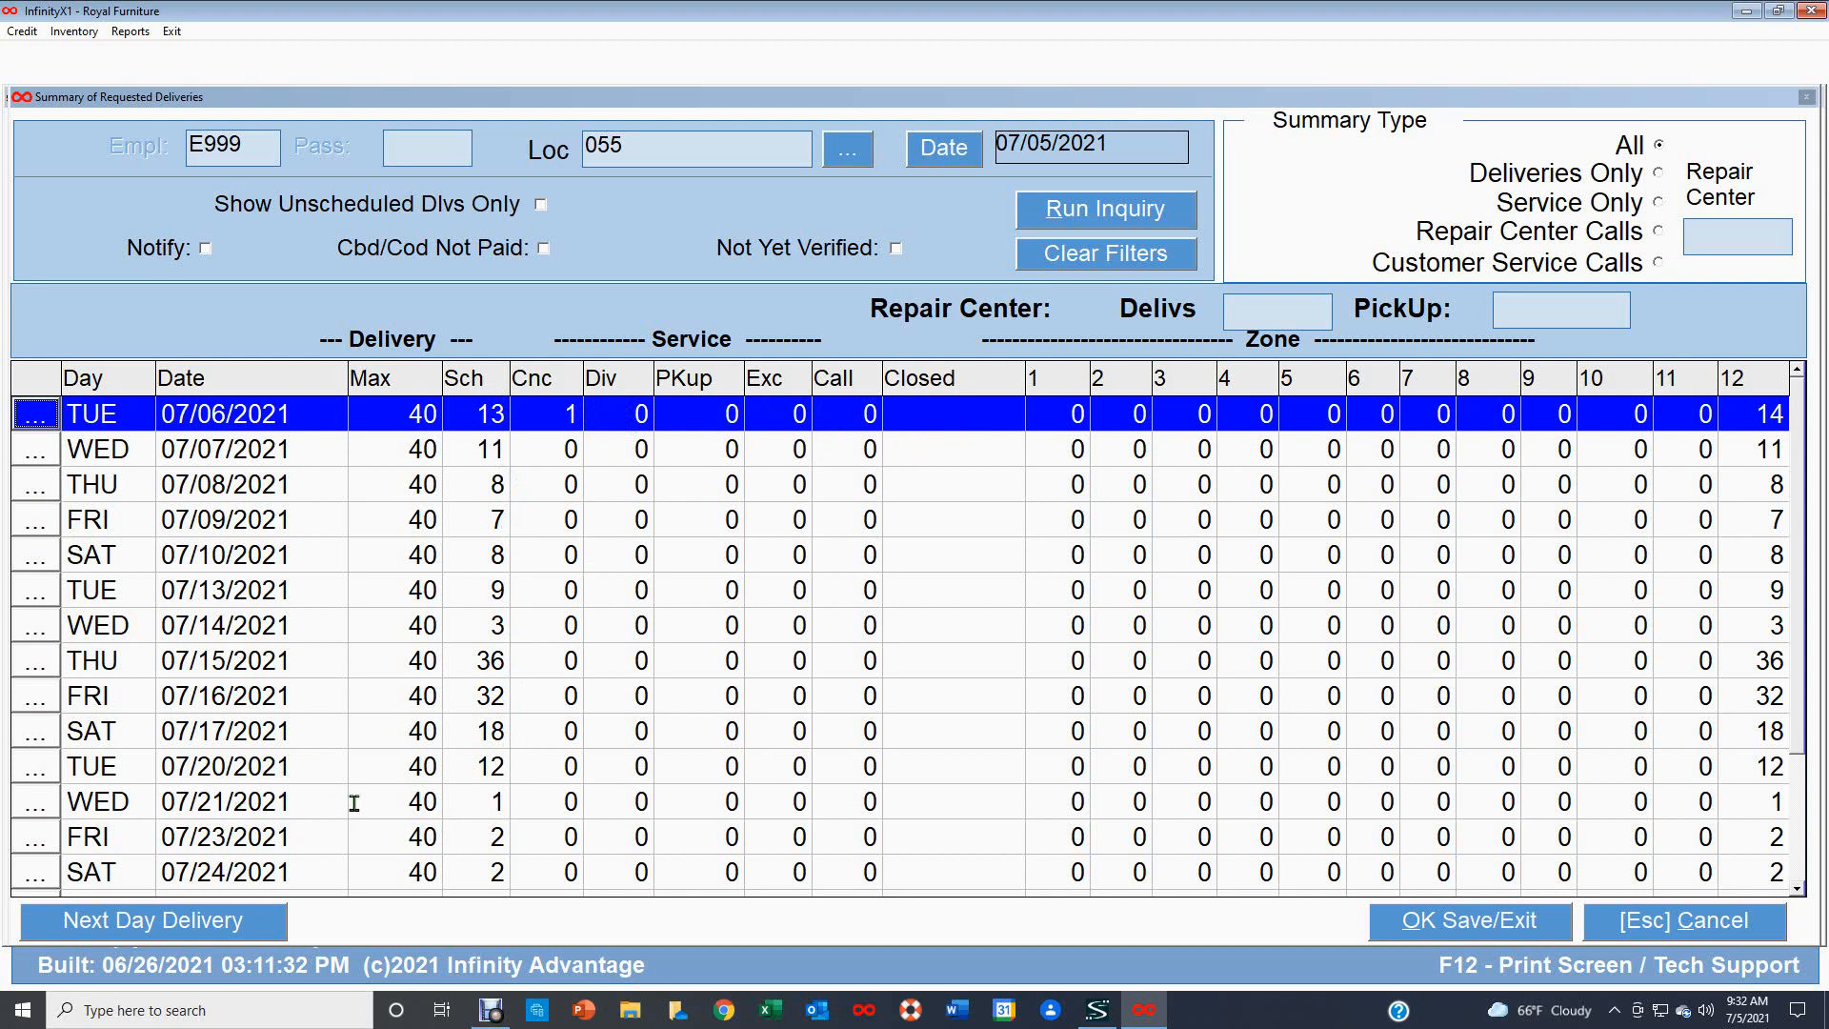
# Inspect the requested deliveries for 07/20/2021 and one delivery's invoice, then close the summary screens.
pyautogui.click(38, 774)
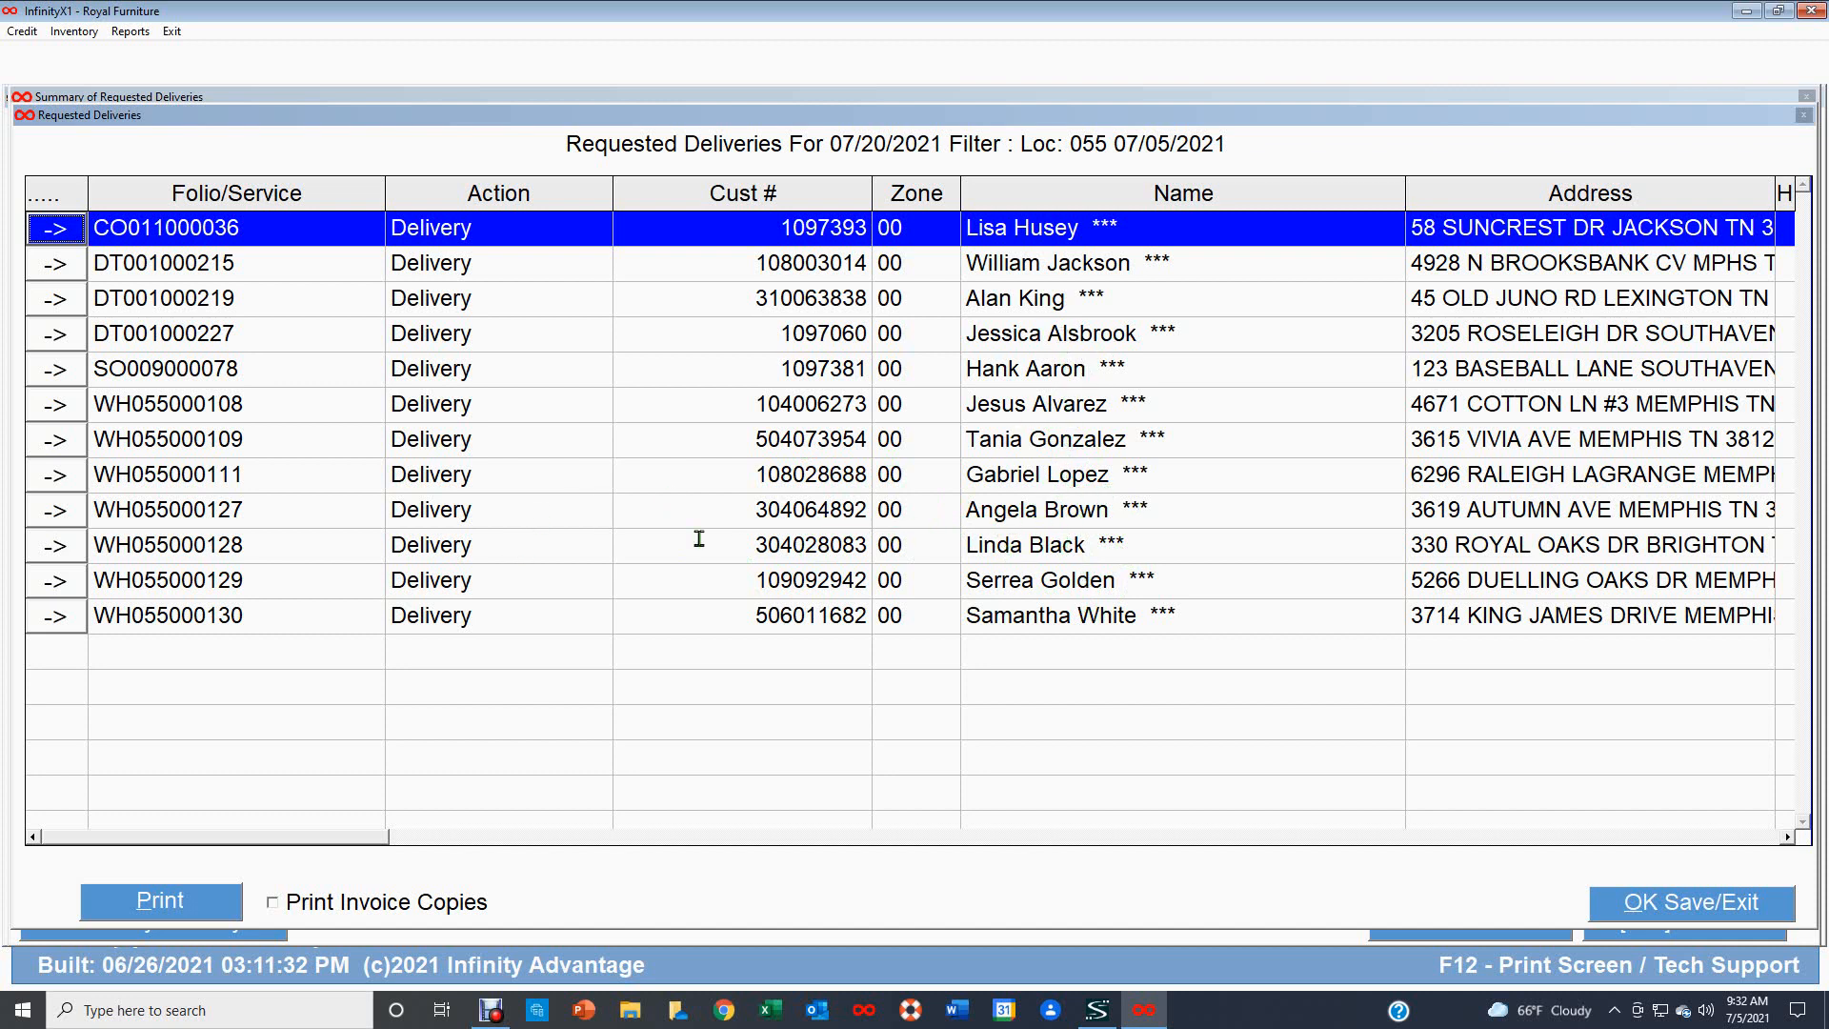
pyautogui.click(66, 549)
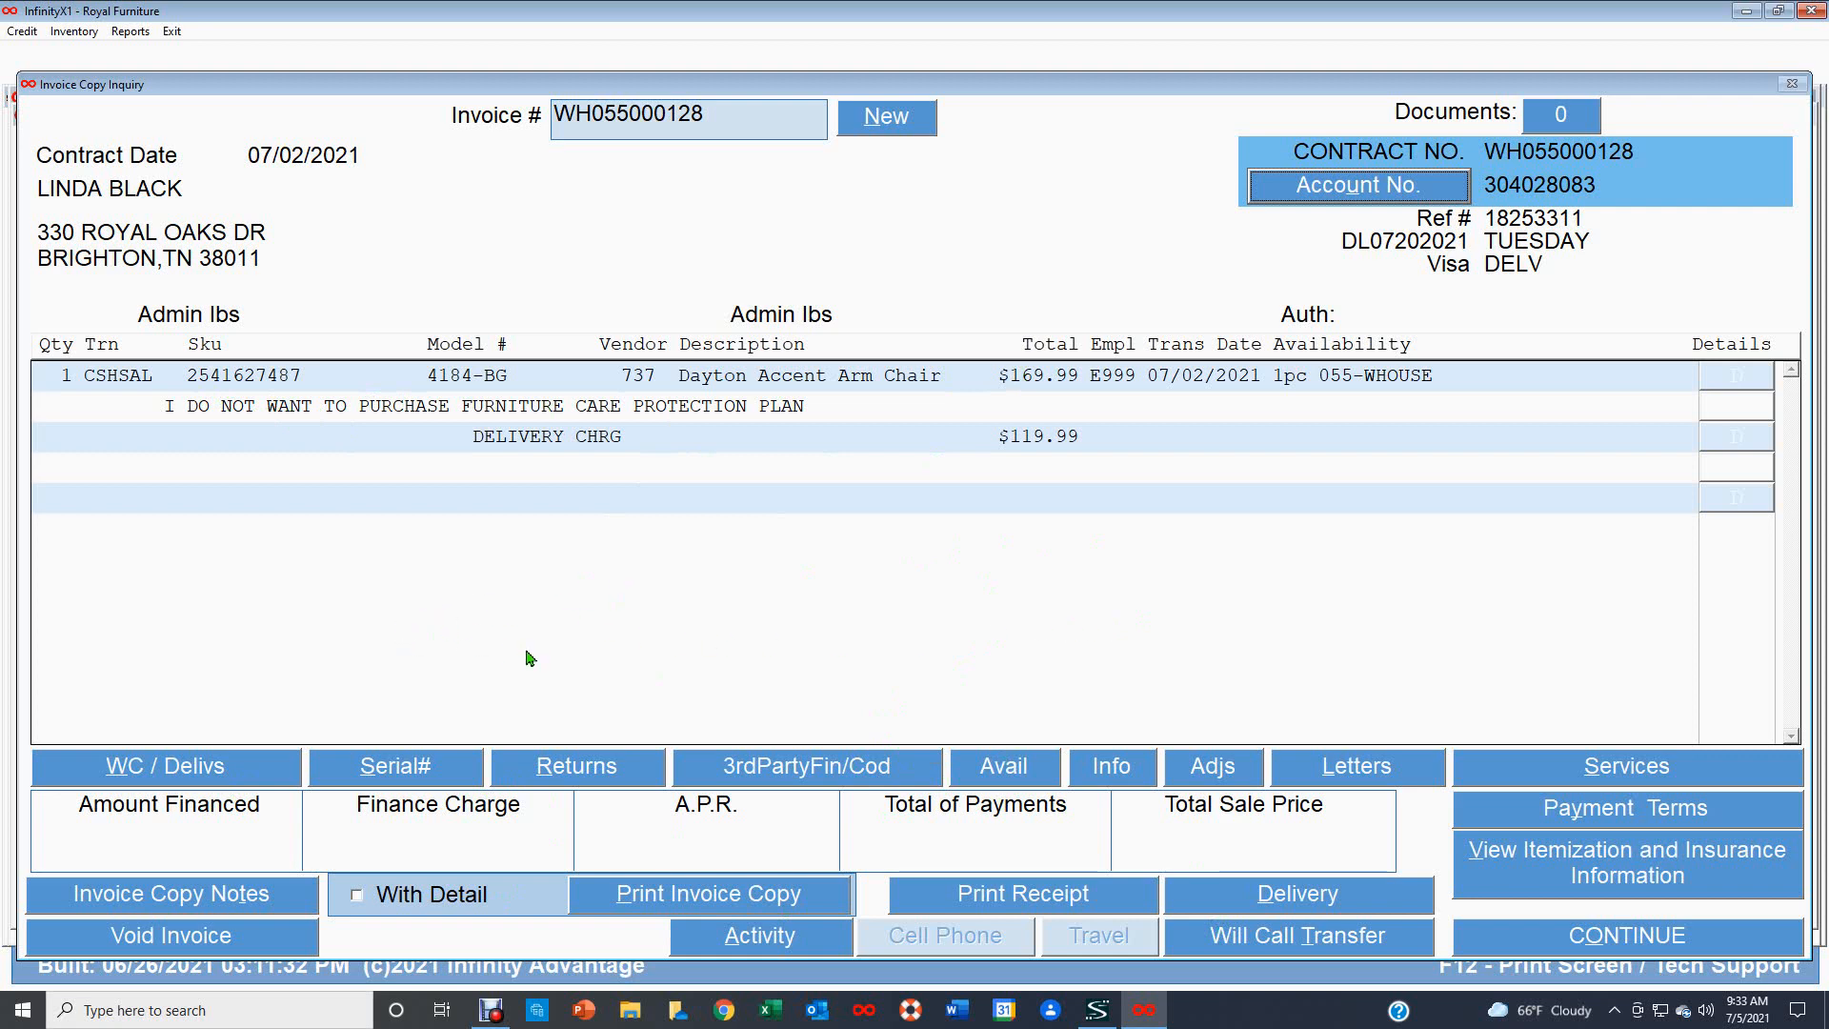
pyautogui.click(1649, 938)
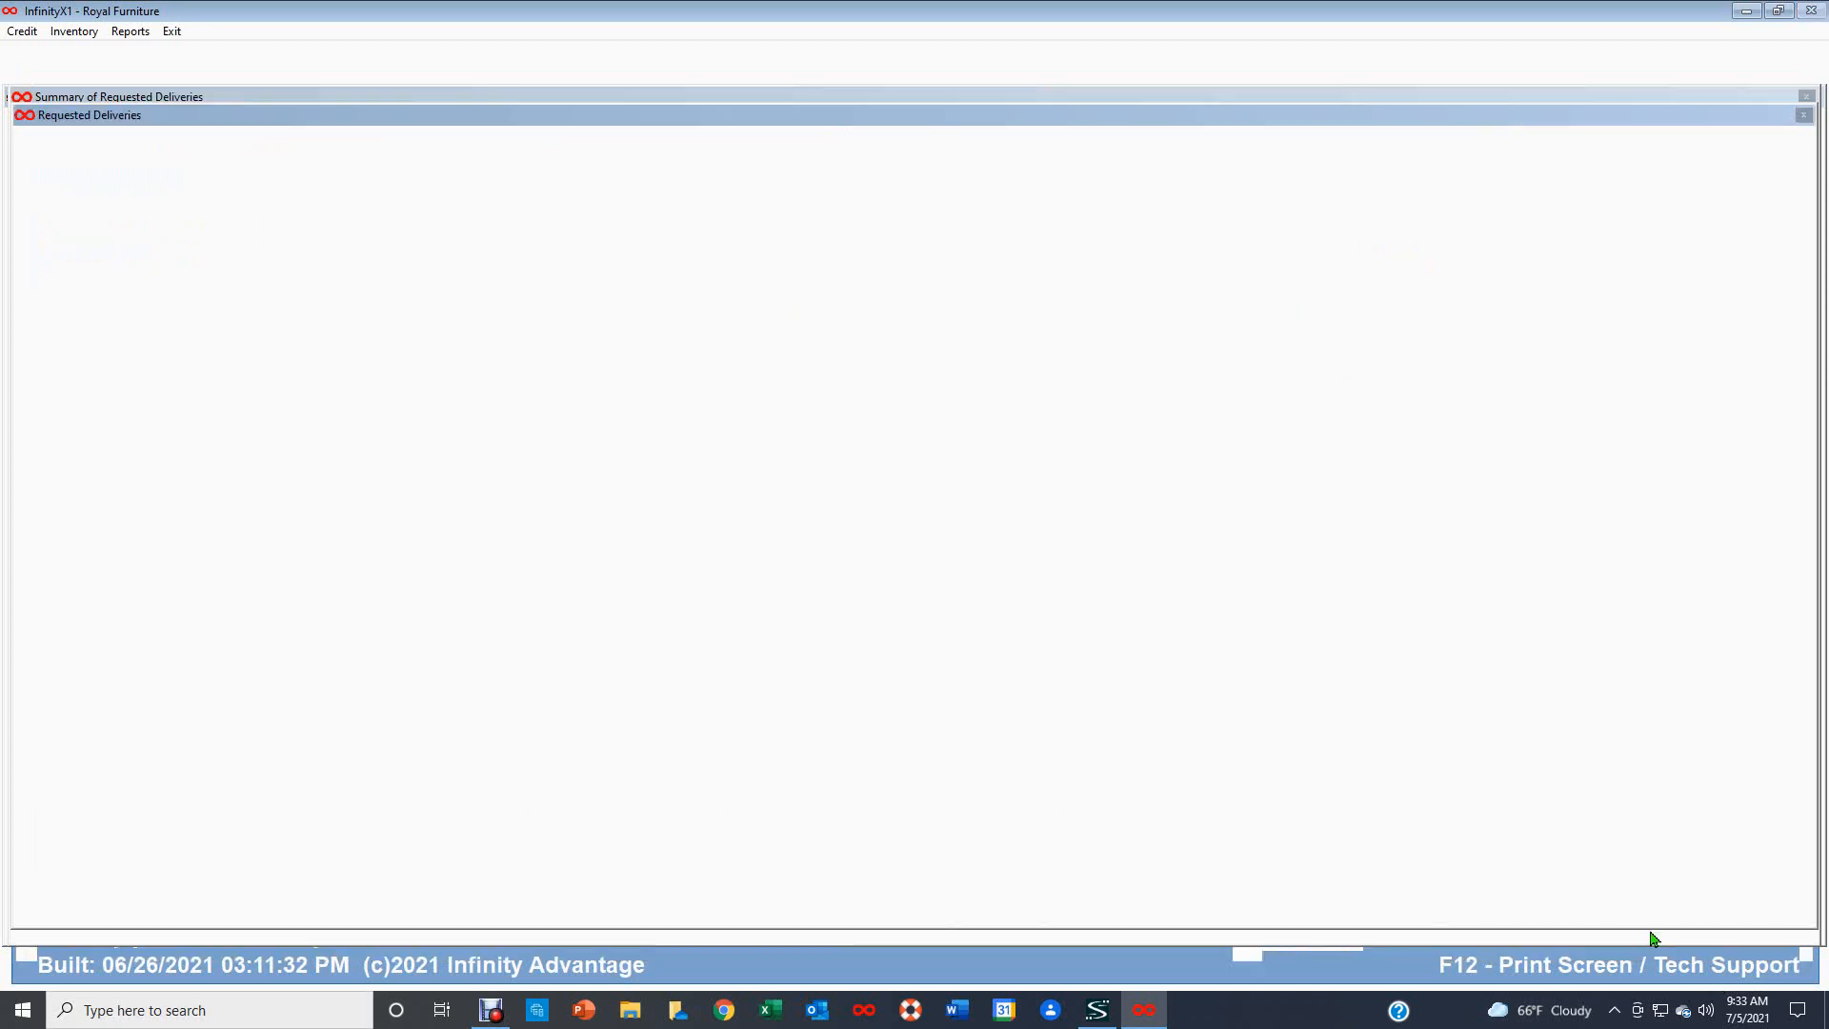
pyautogui.click(1704, 910)
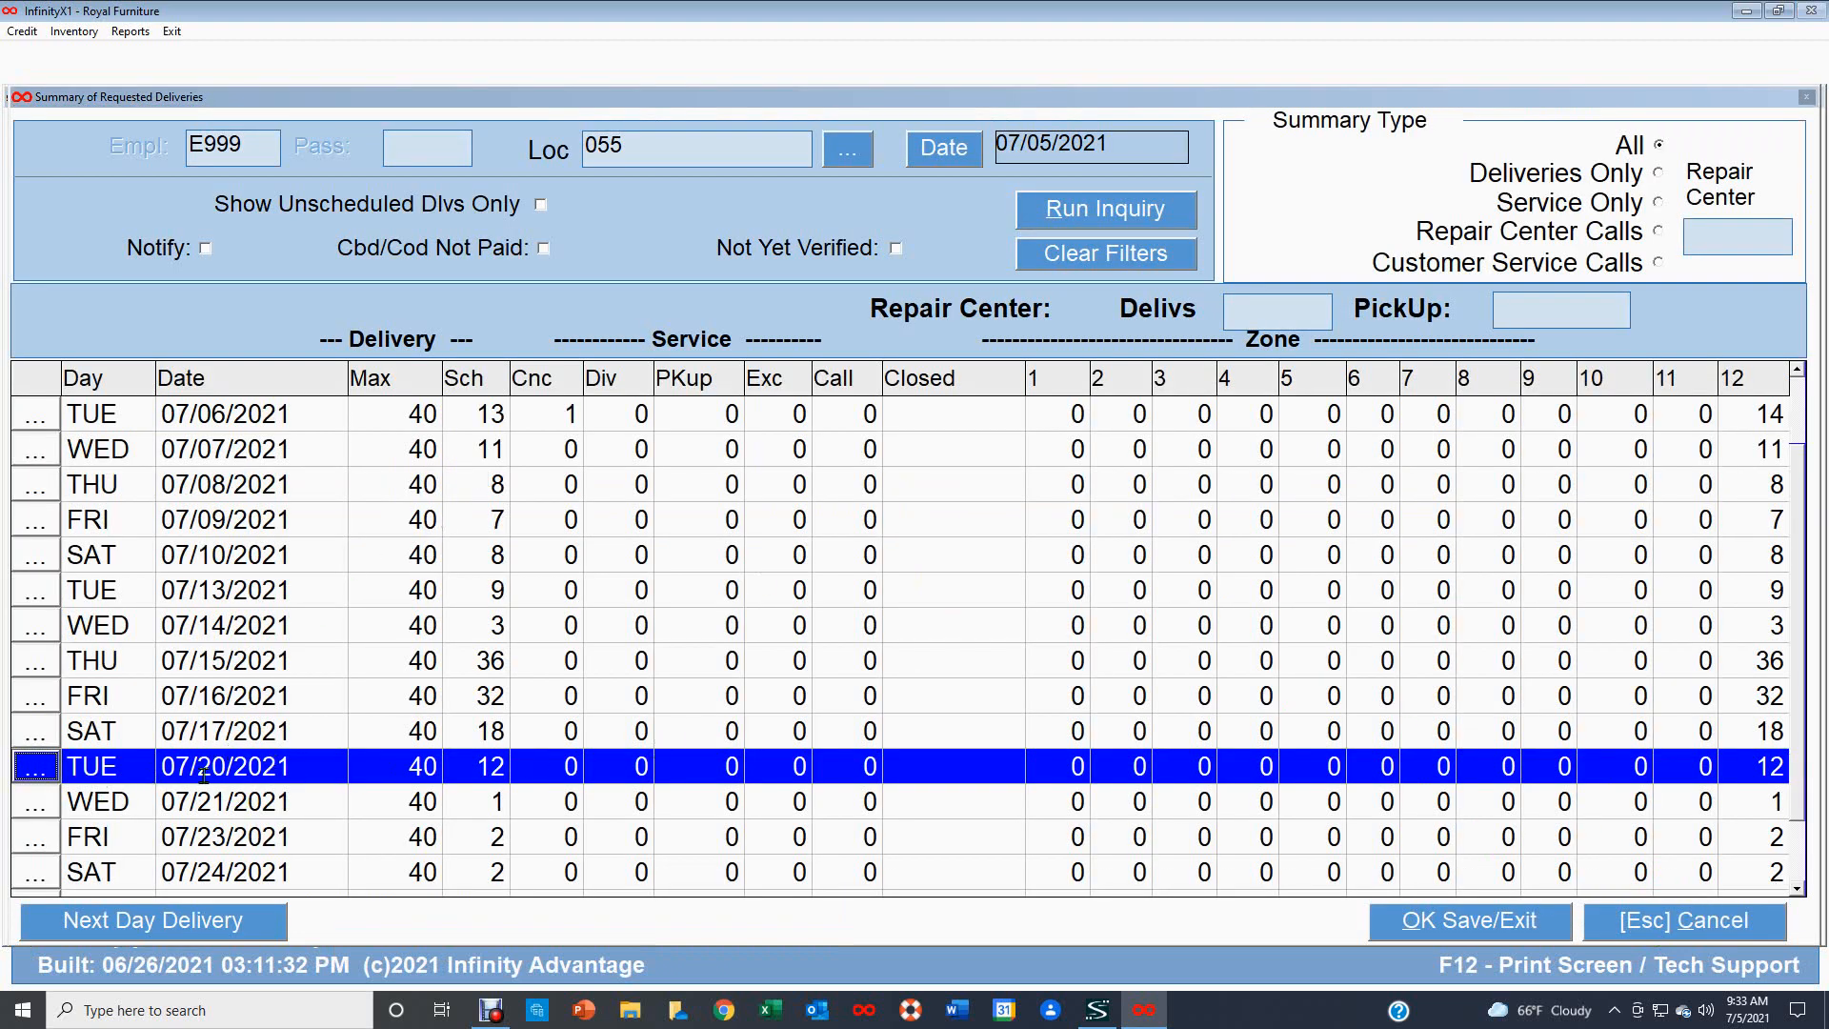
pyautogui.click(1692, 927)
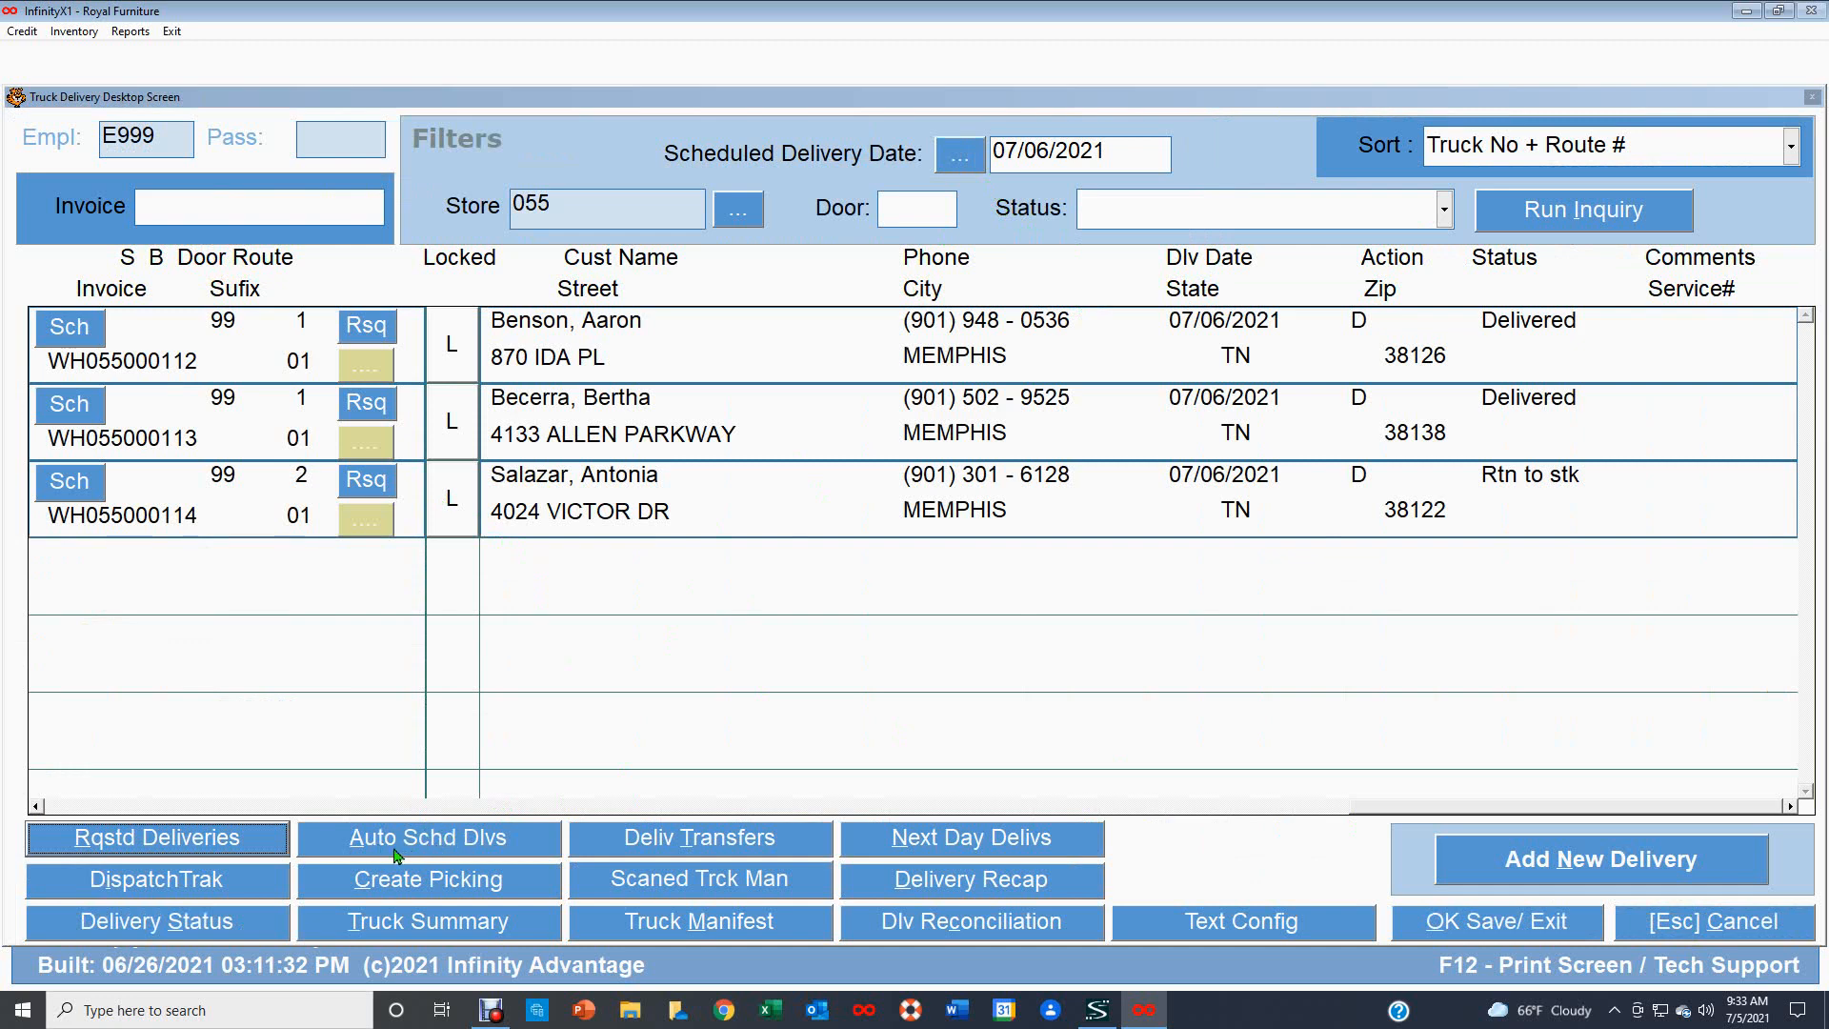
# Open automatic delivery scheduling and enter the employee password.
pyautogui.click(444, 842)
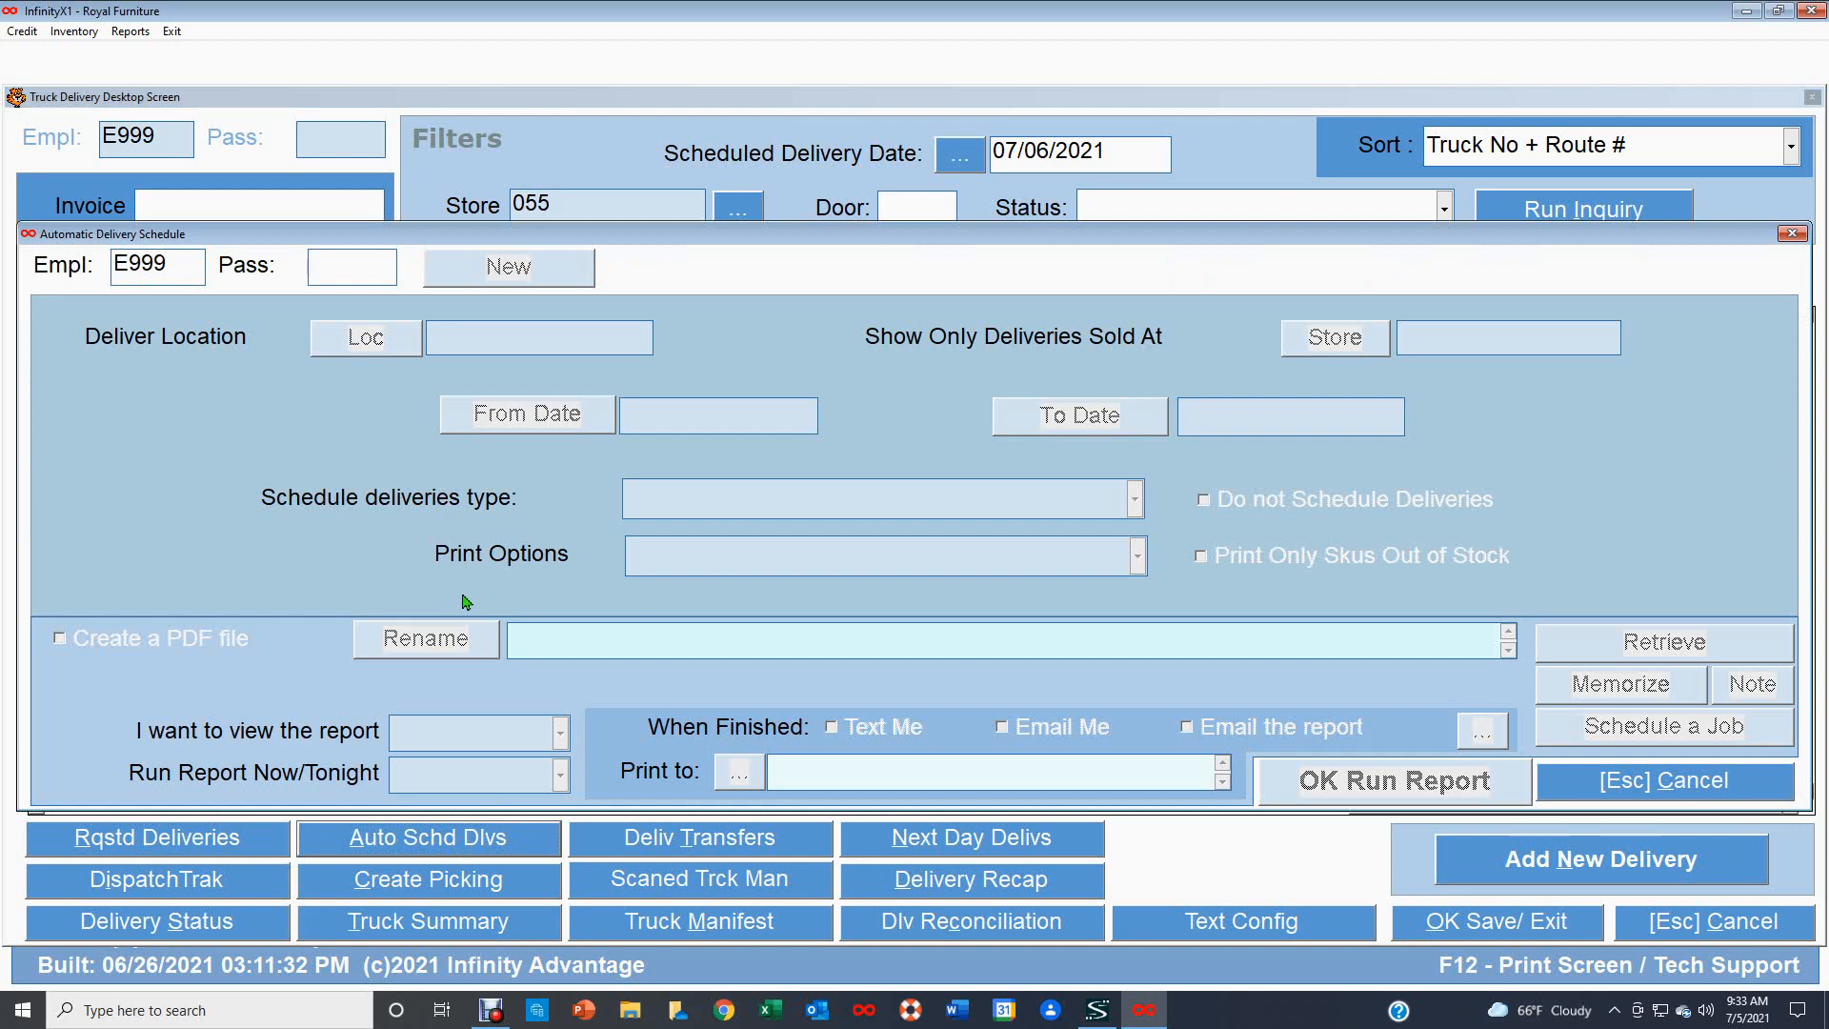
pyautogui.write('**')
pyautogui.press('Return')
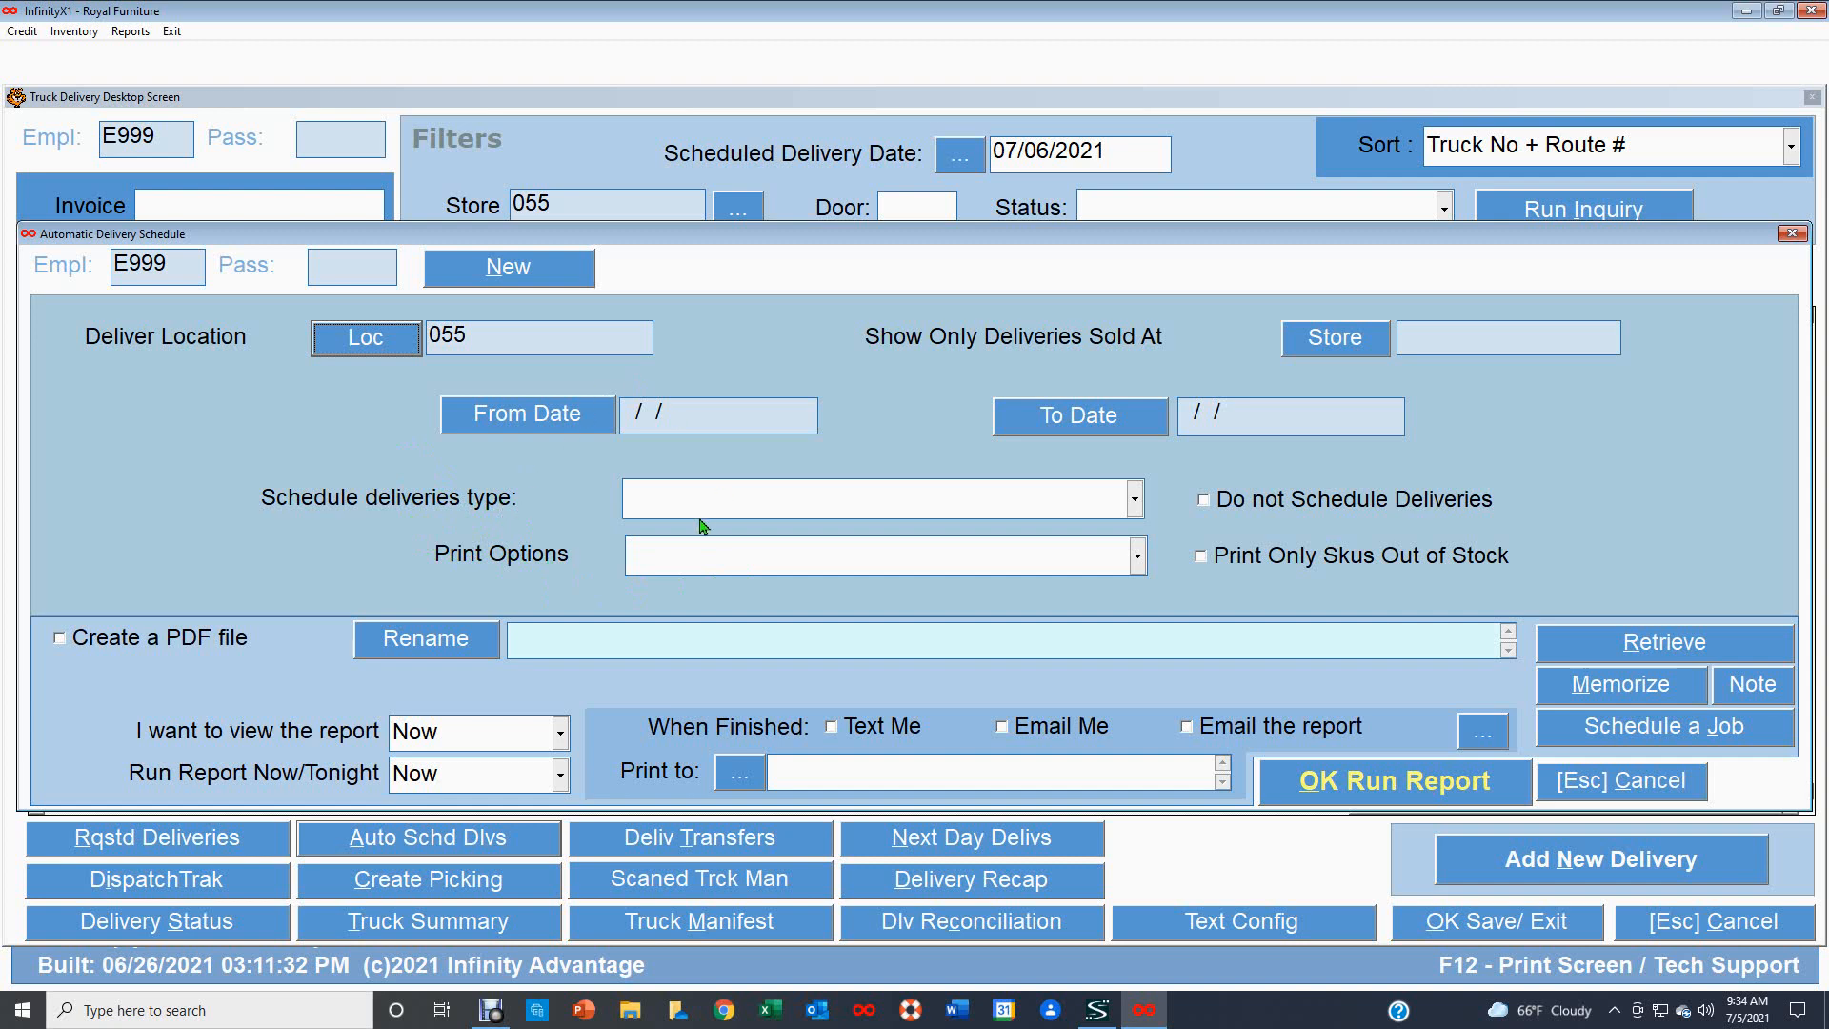
# Set both the From Date and To Date of the schedule to 07/20/2021.
pyautogui.click(535, 420)
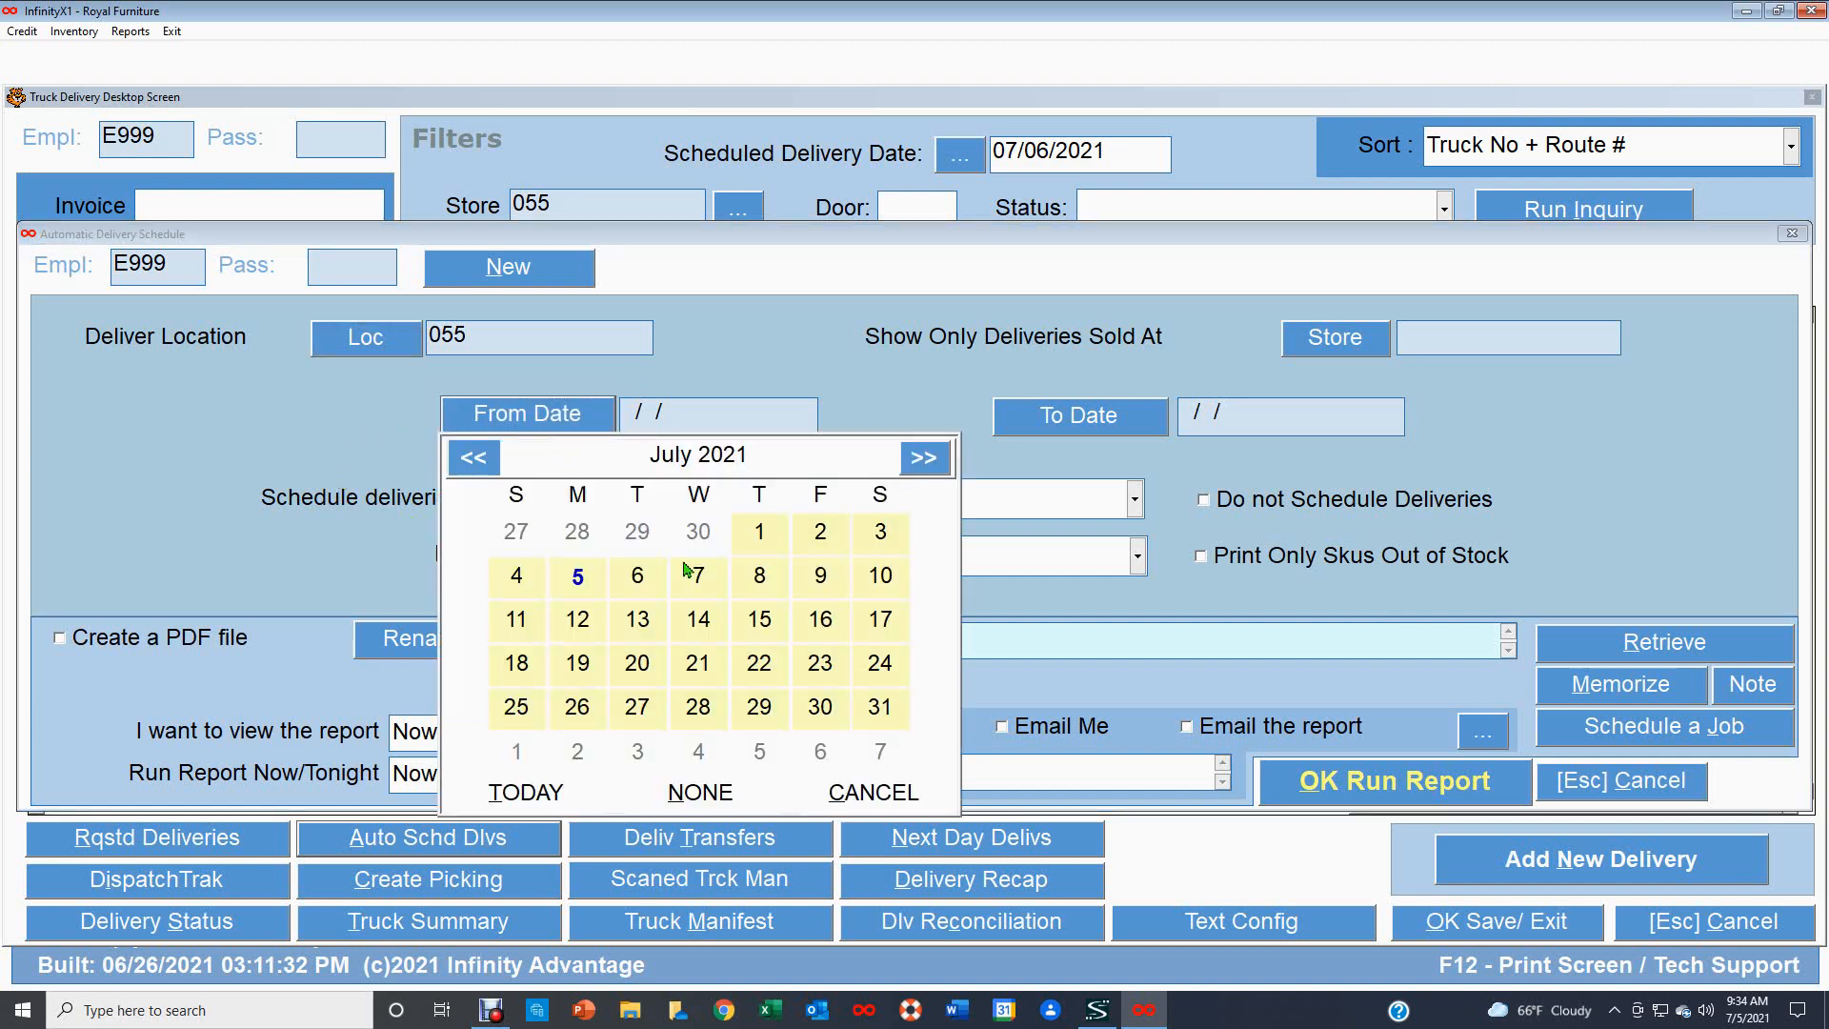
pyautogui.click(638, 663)
pyautogui.click(1141, 425)
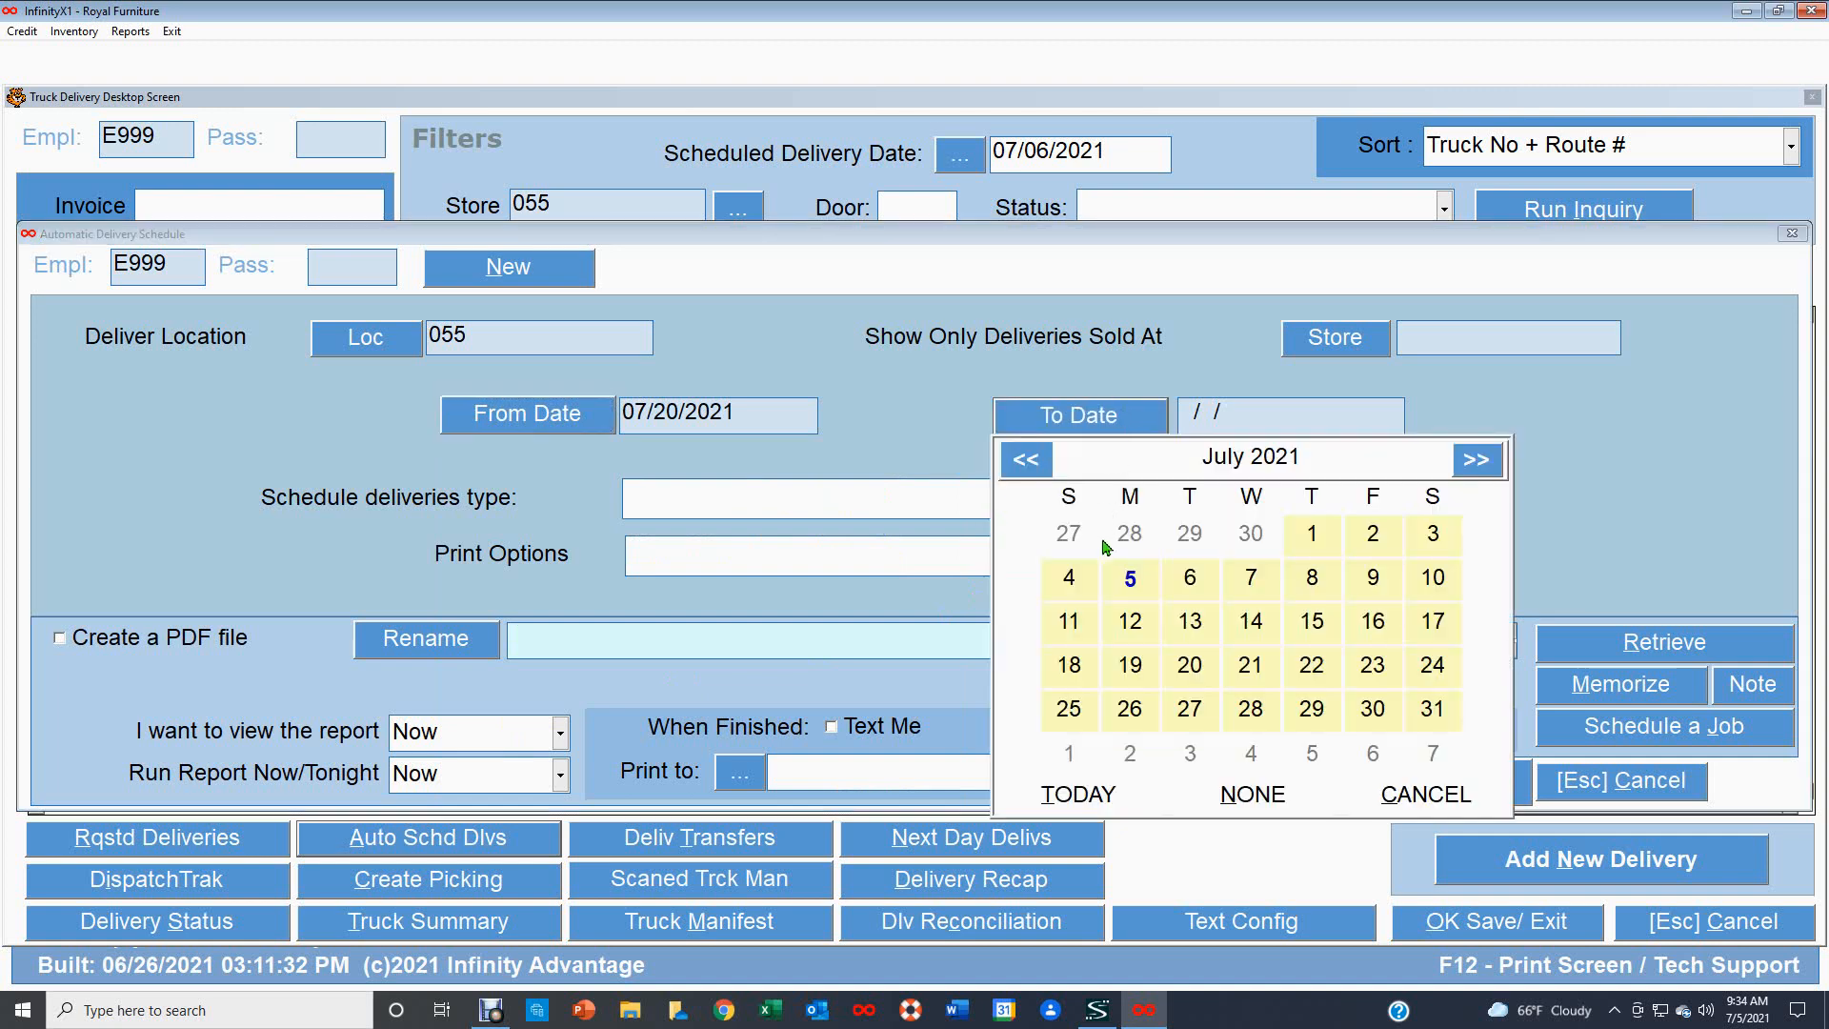
pyautogui.click(1191, 667)
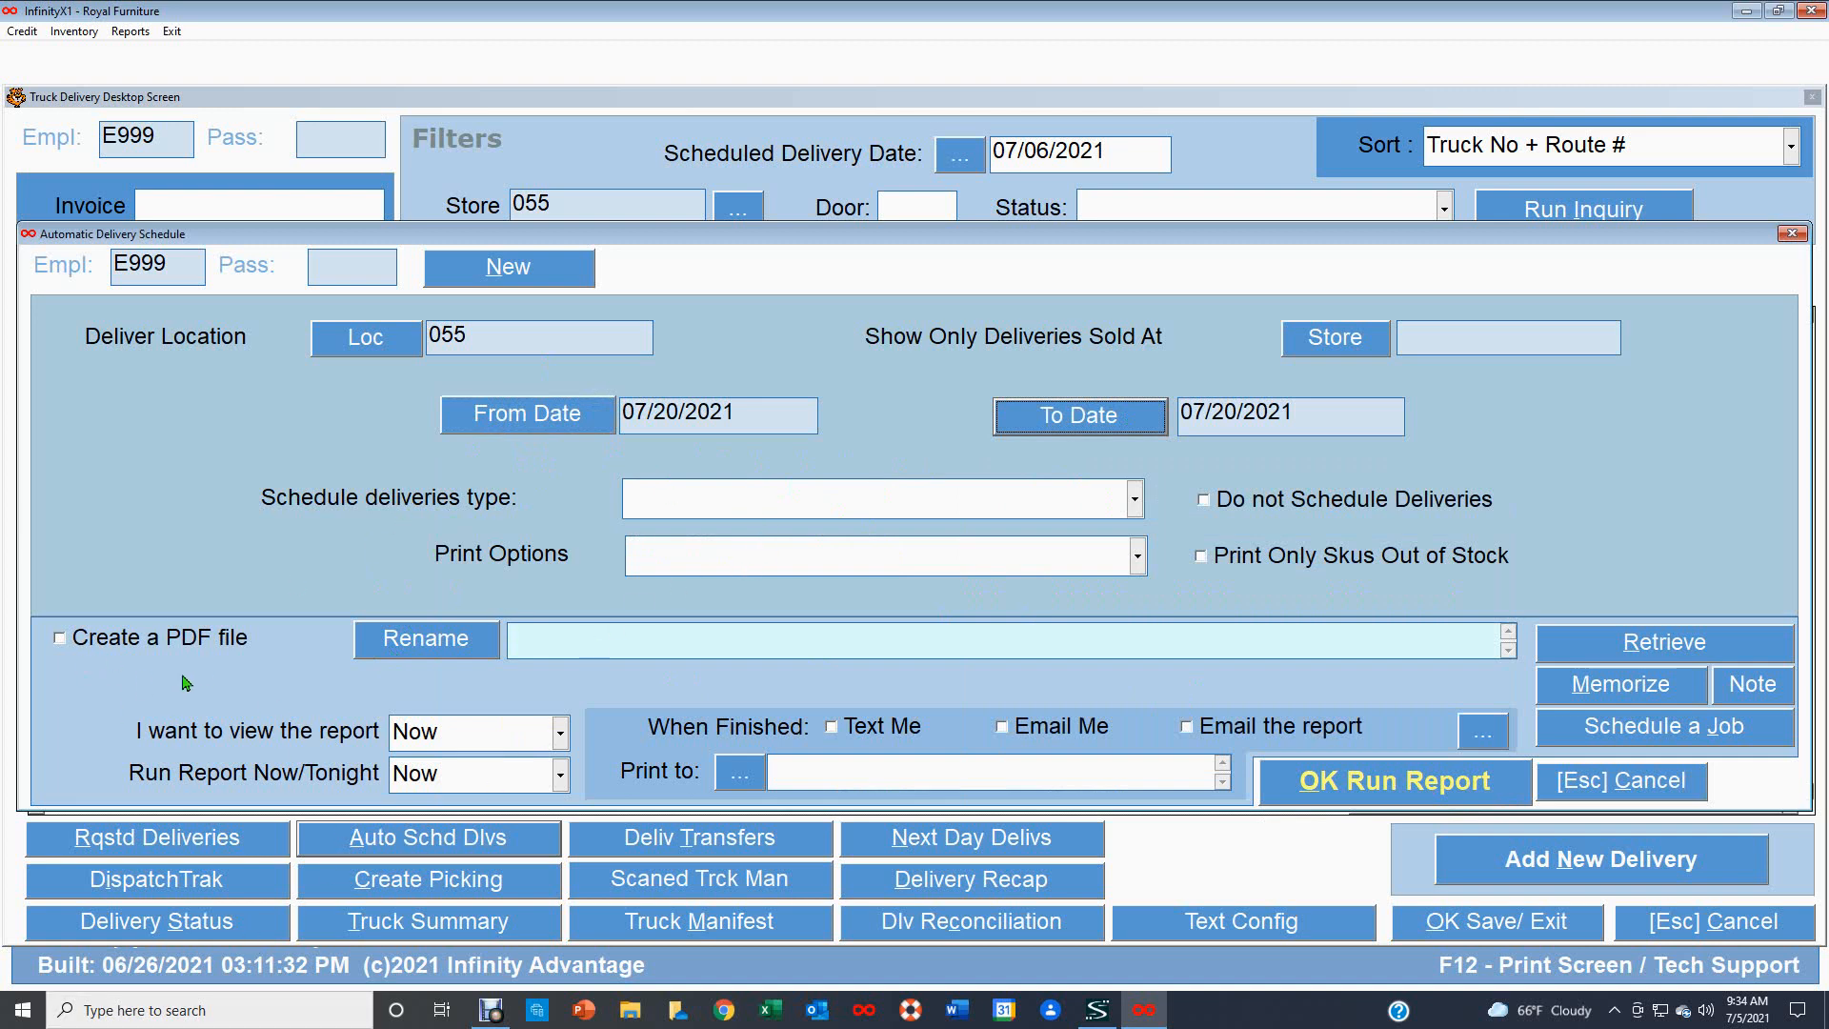
# Enable creating a PDF file and set Print Options to All Deliveries.
pyautogui.click(143, 640)
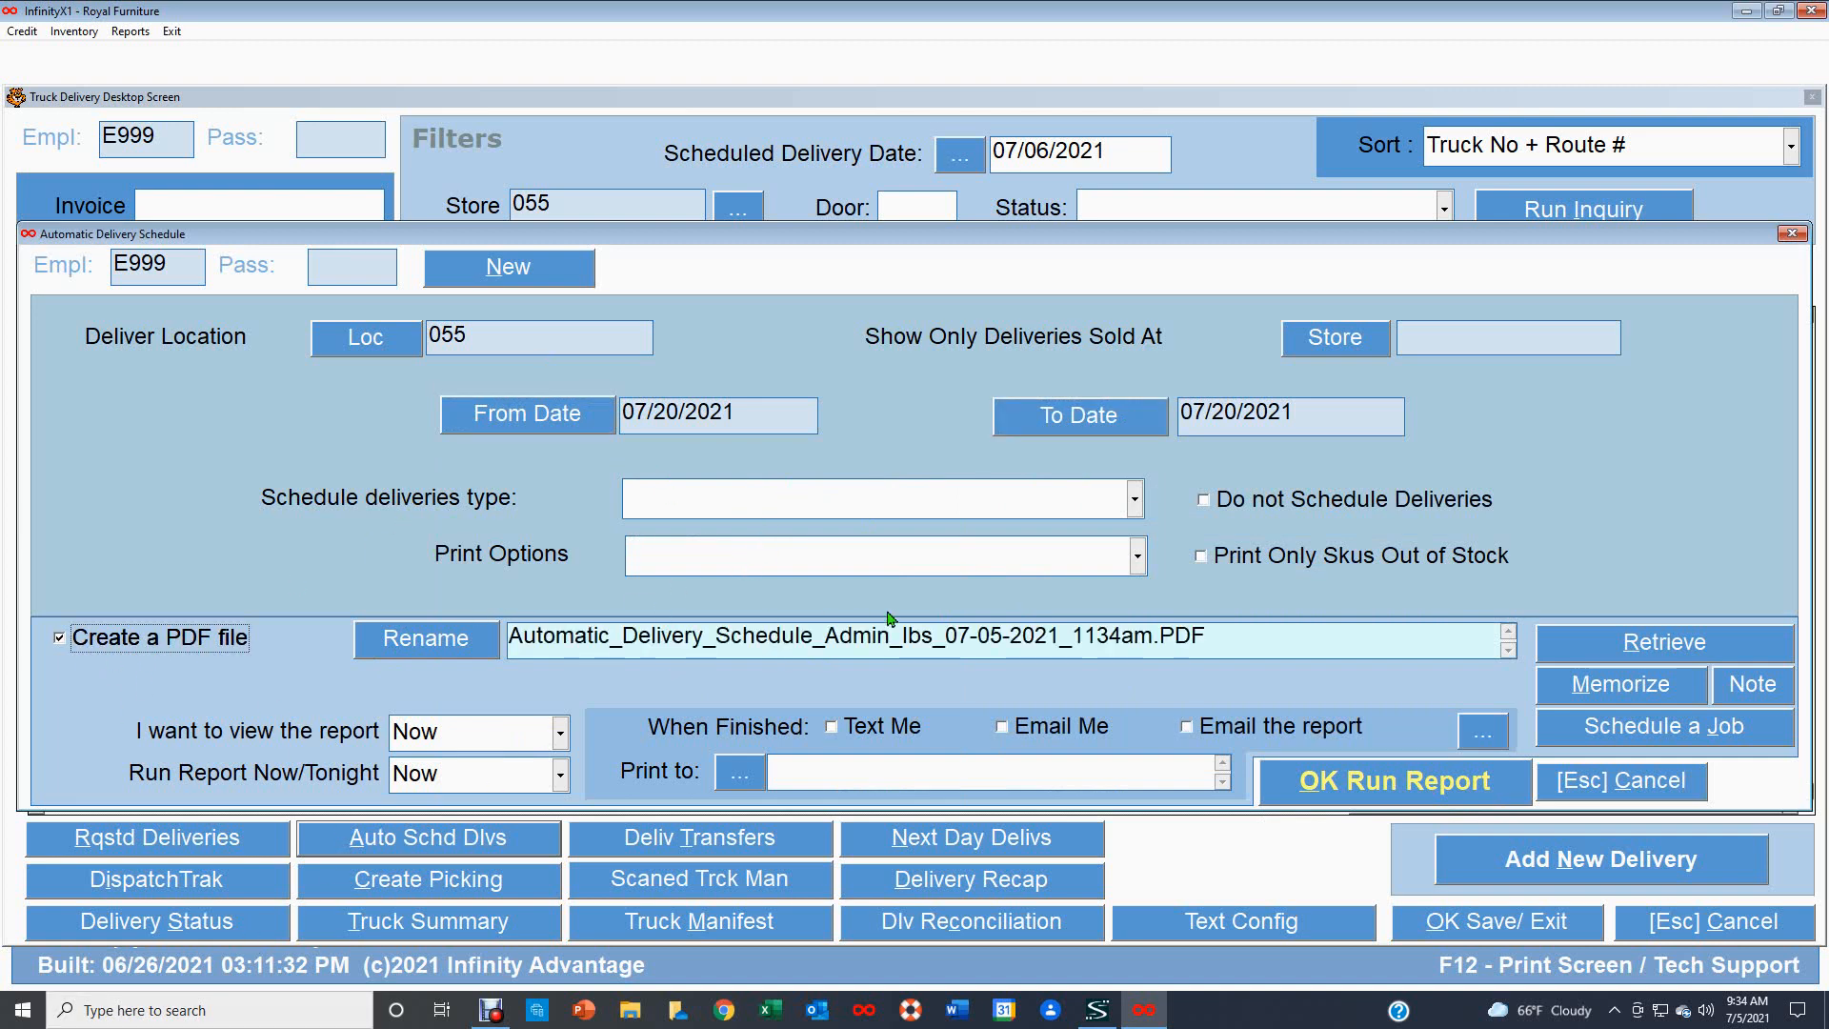
pyautogui.click(1139, 558)
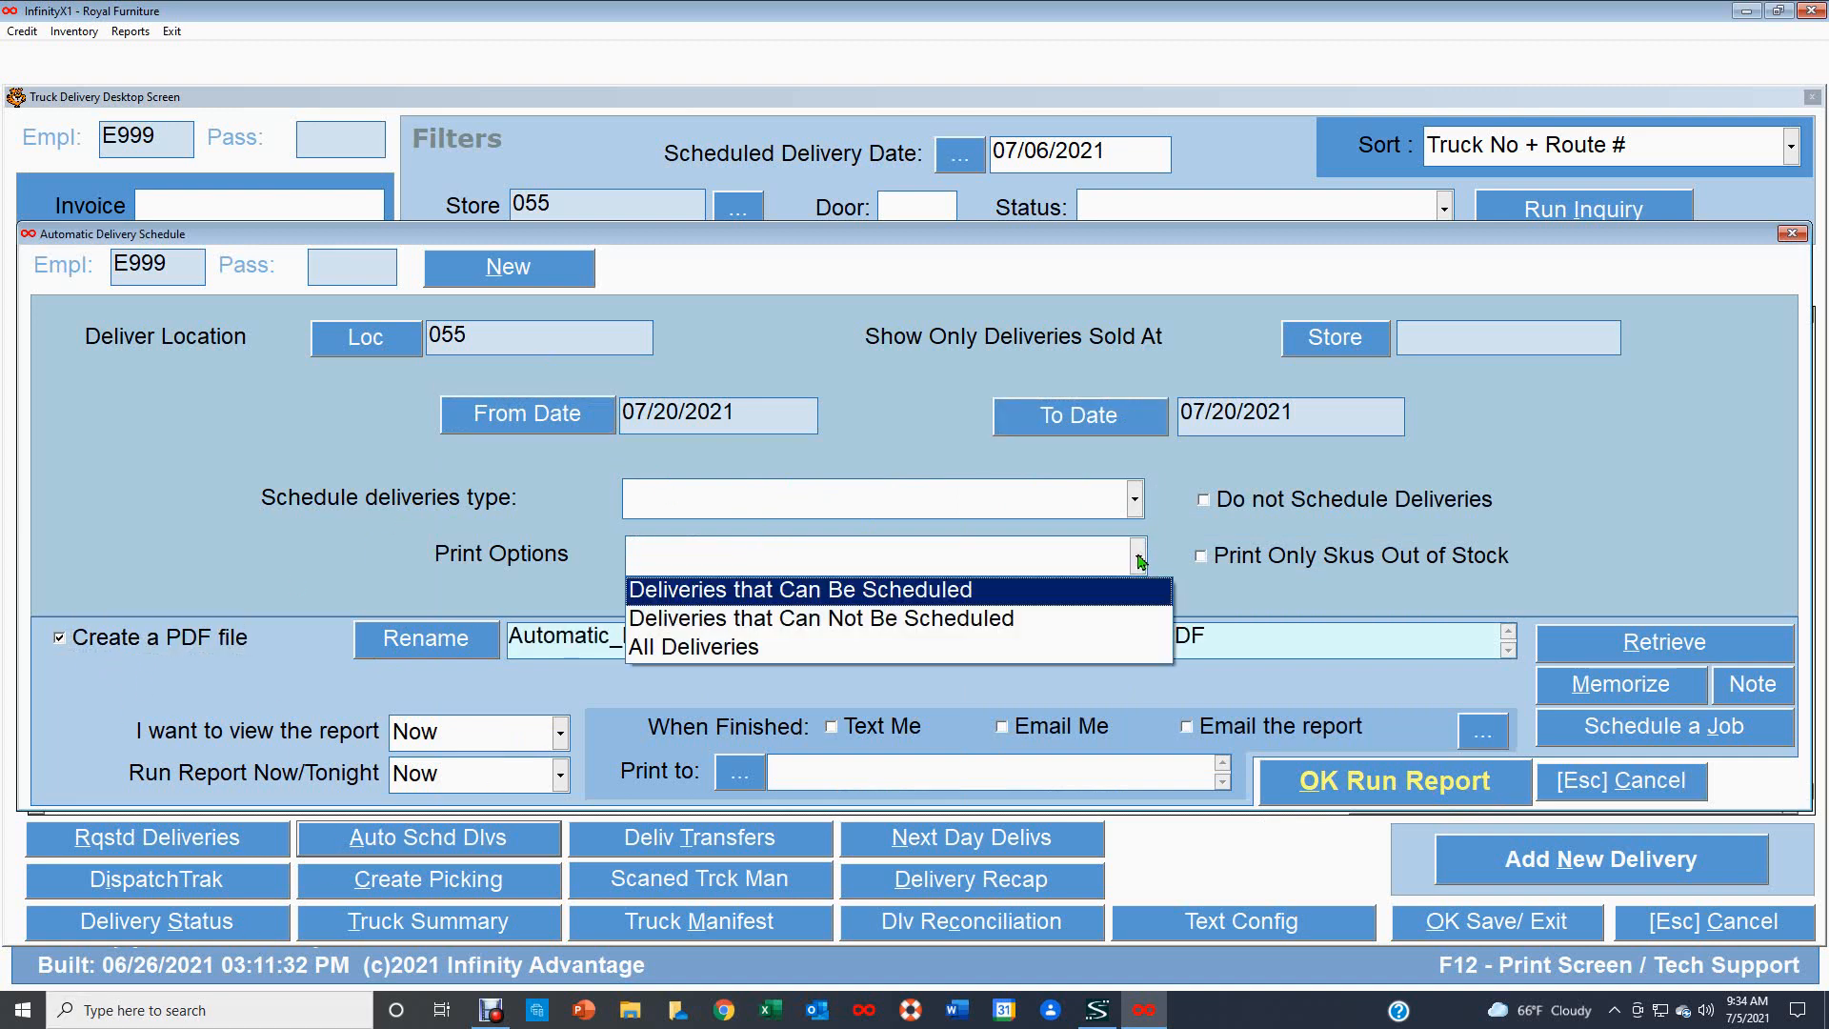
pyautogui.click(729, 649)
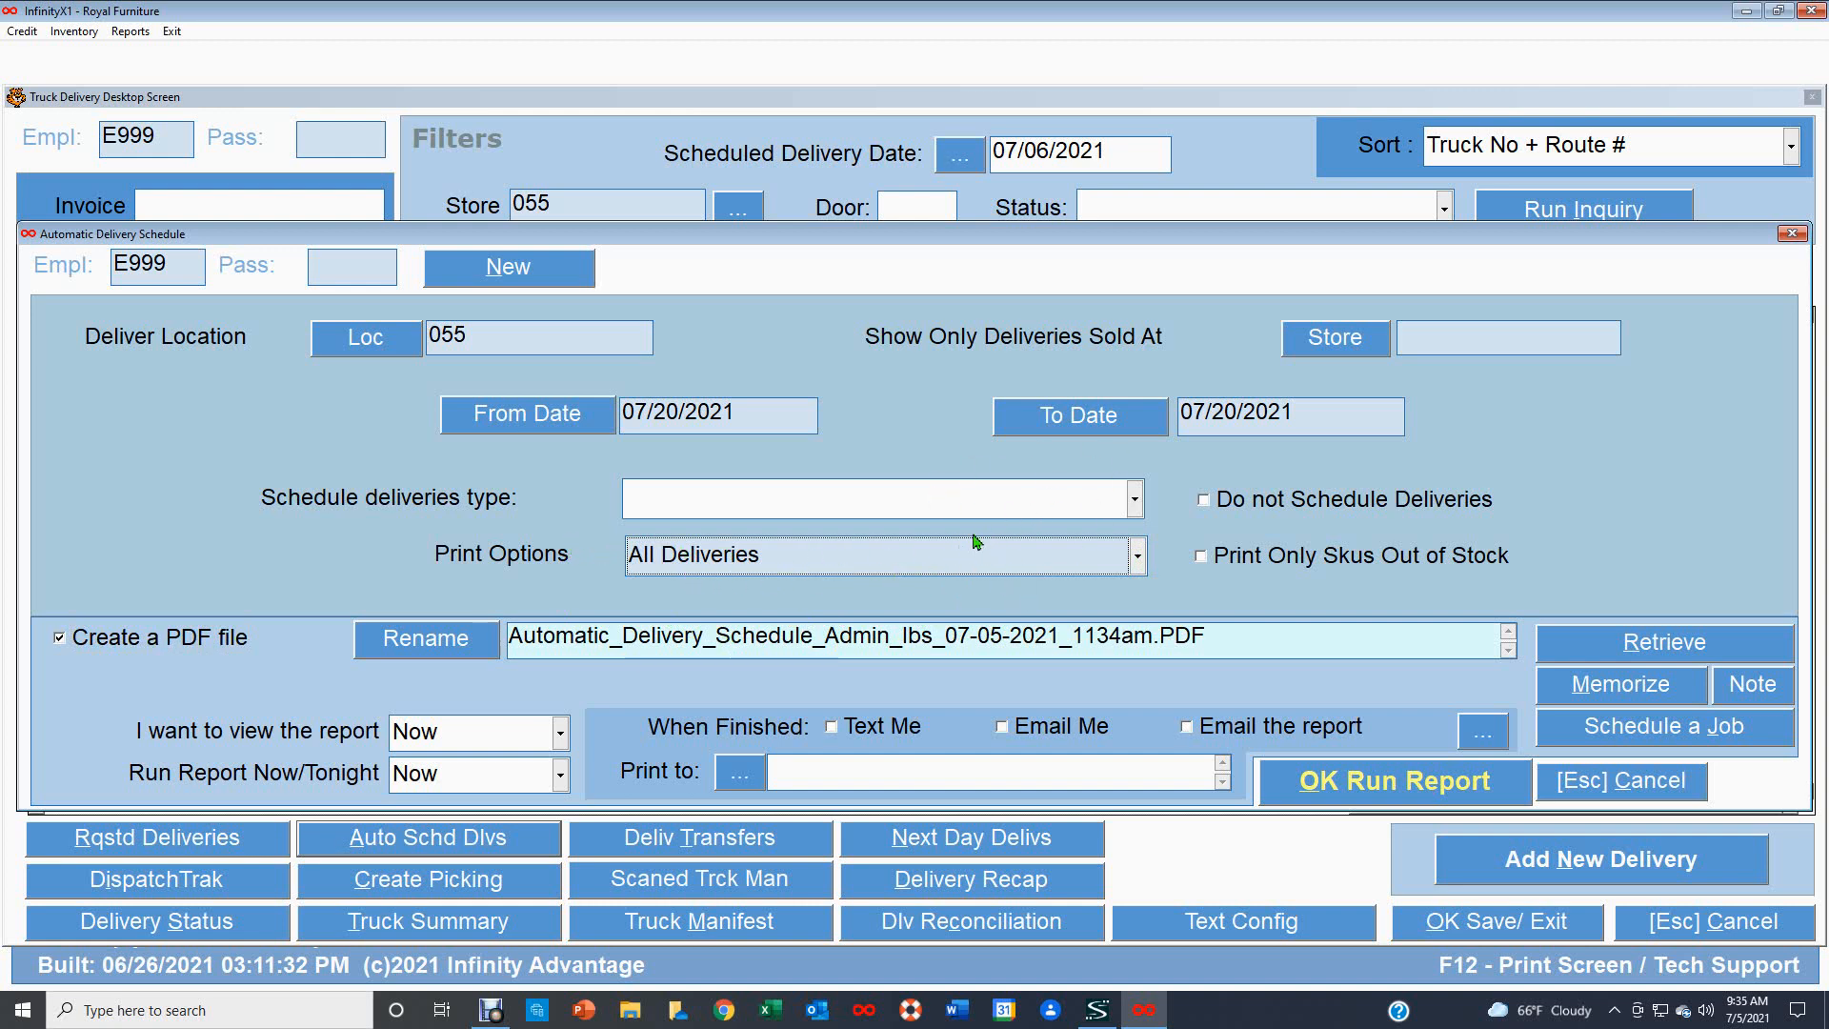
pyautogui.click(1212, 510)
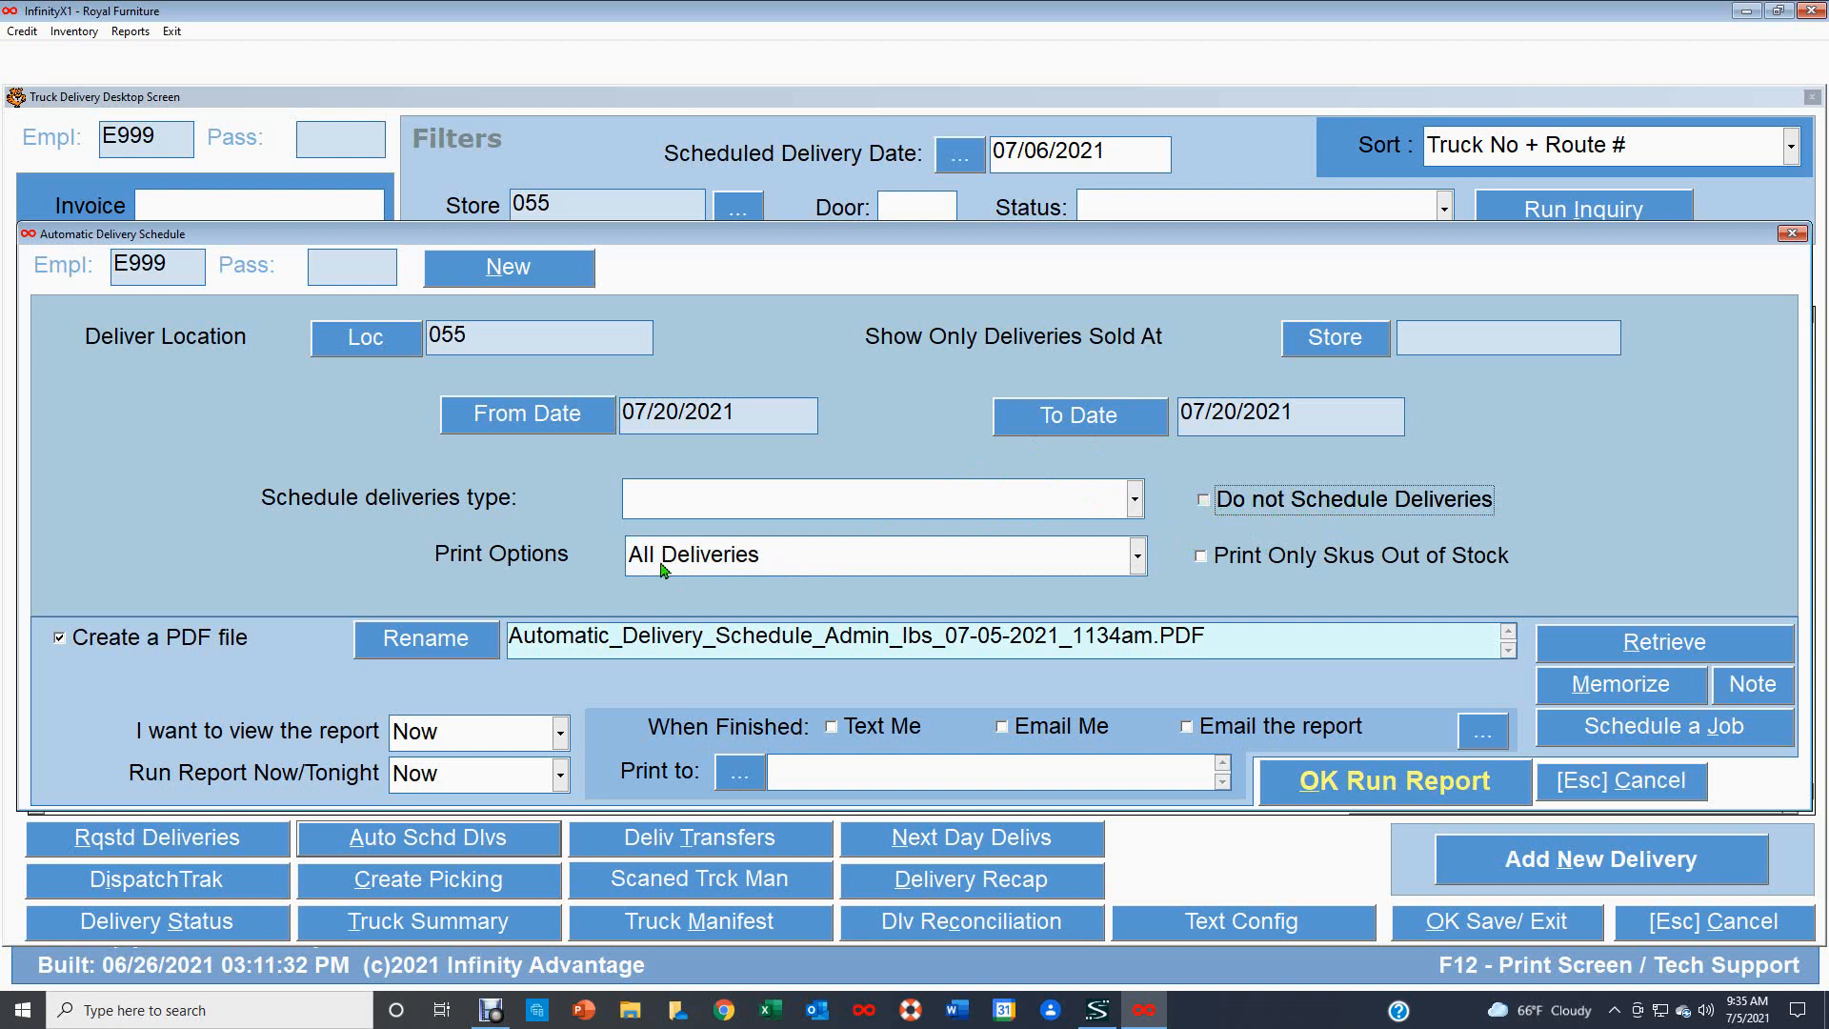
pyautogui.click(1208, 502)
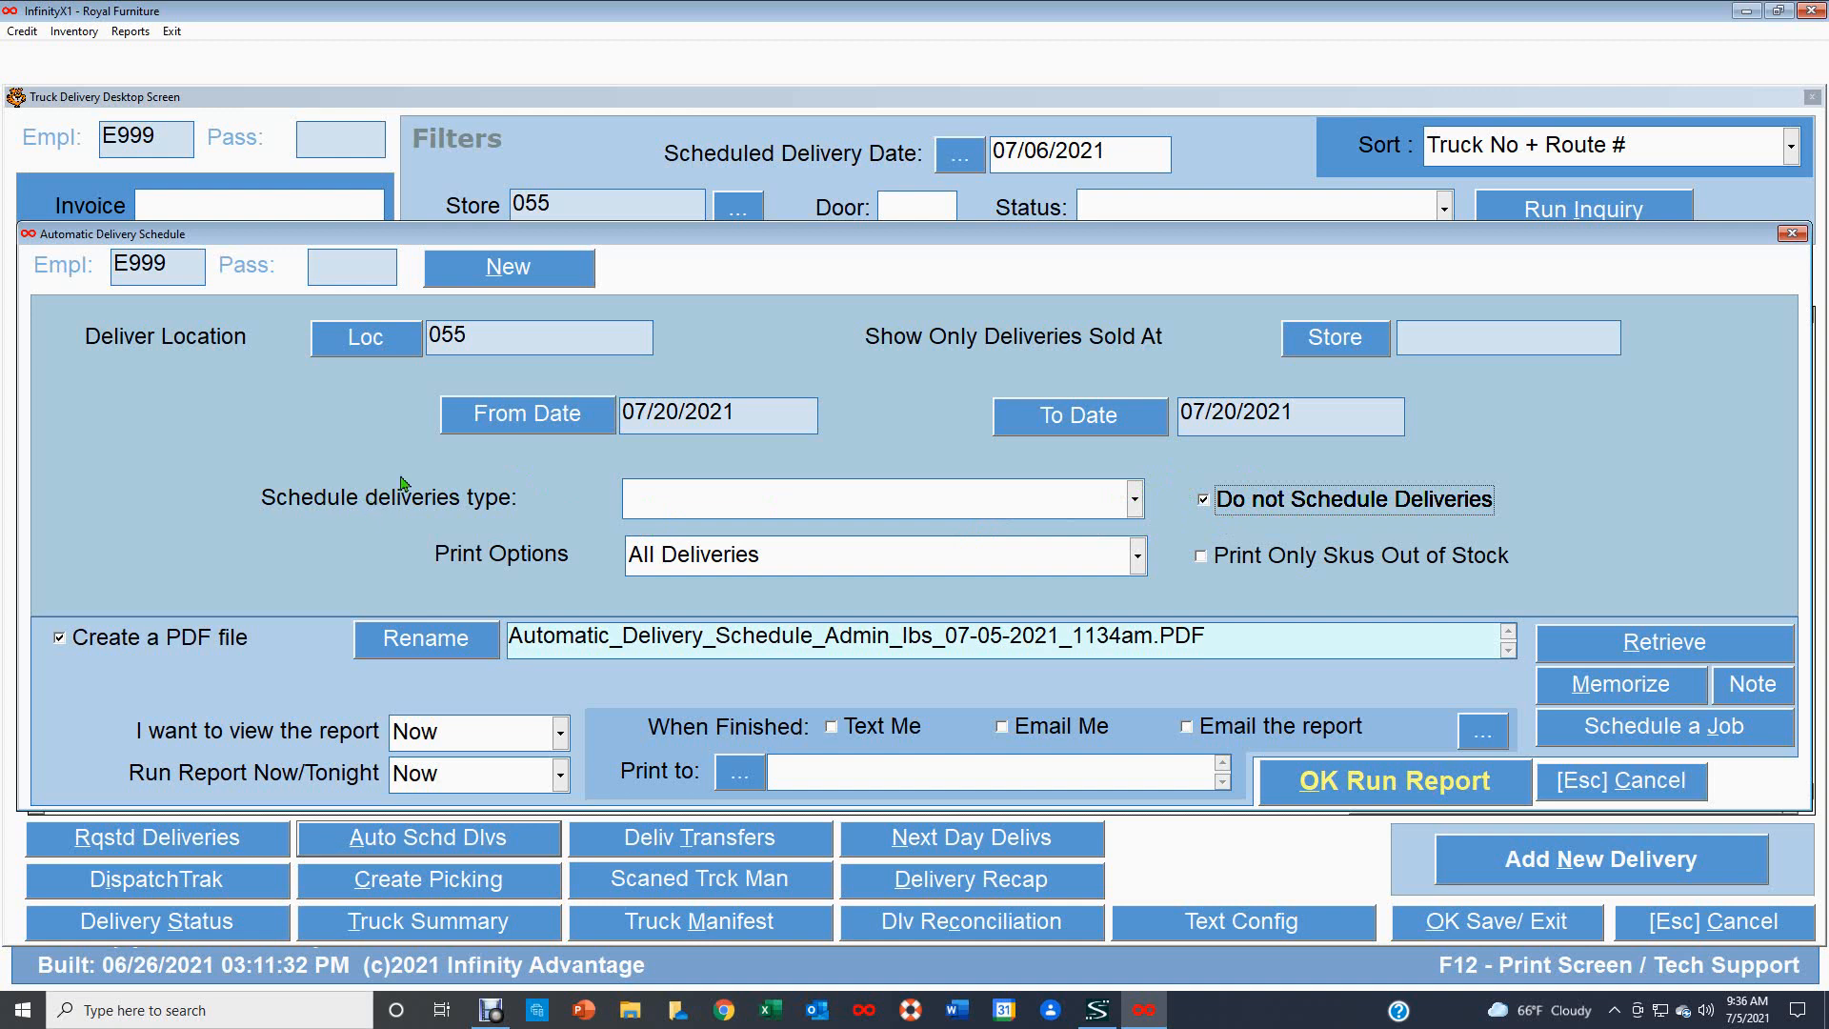
pyautogui.click(1203, 501)
# Run the automatic delivery scheduling report, review the generated PDF pages, and exit the dialog.
pyautogui.click(1386, 778)
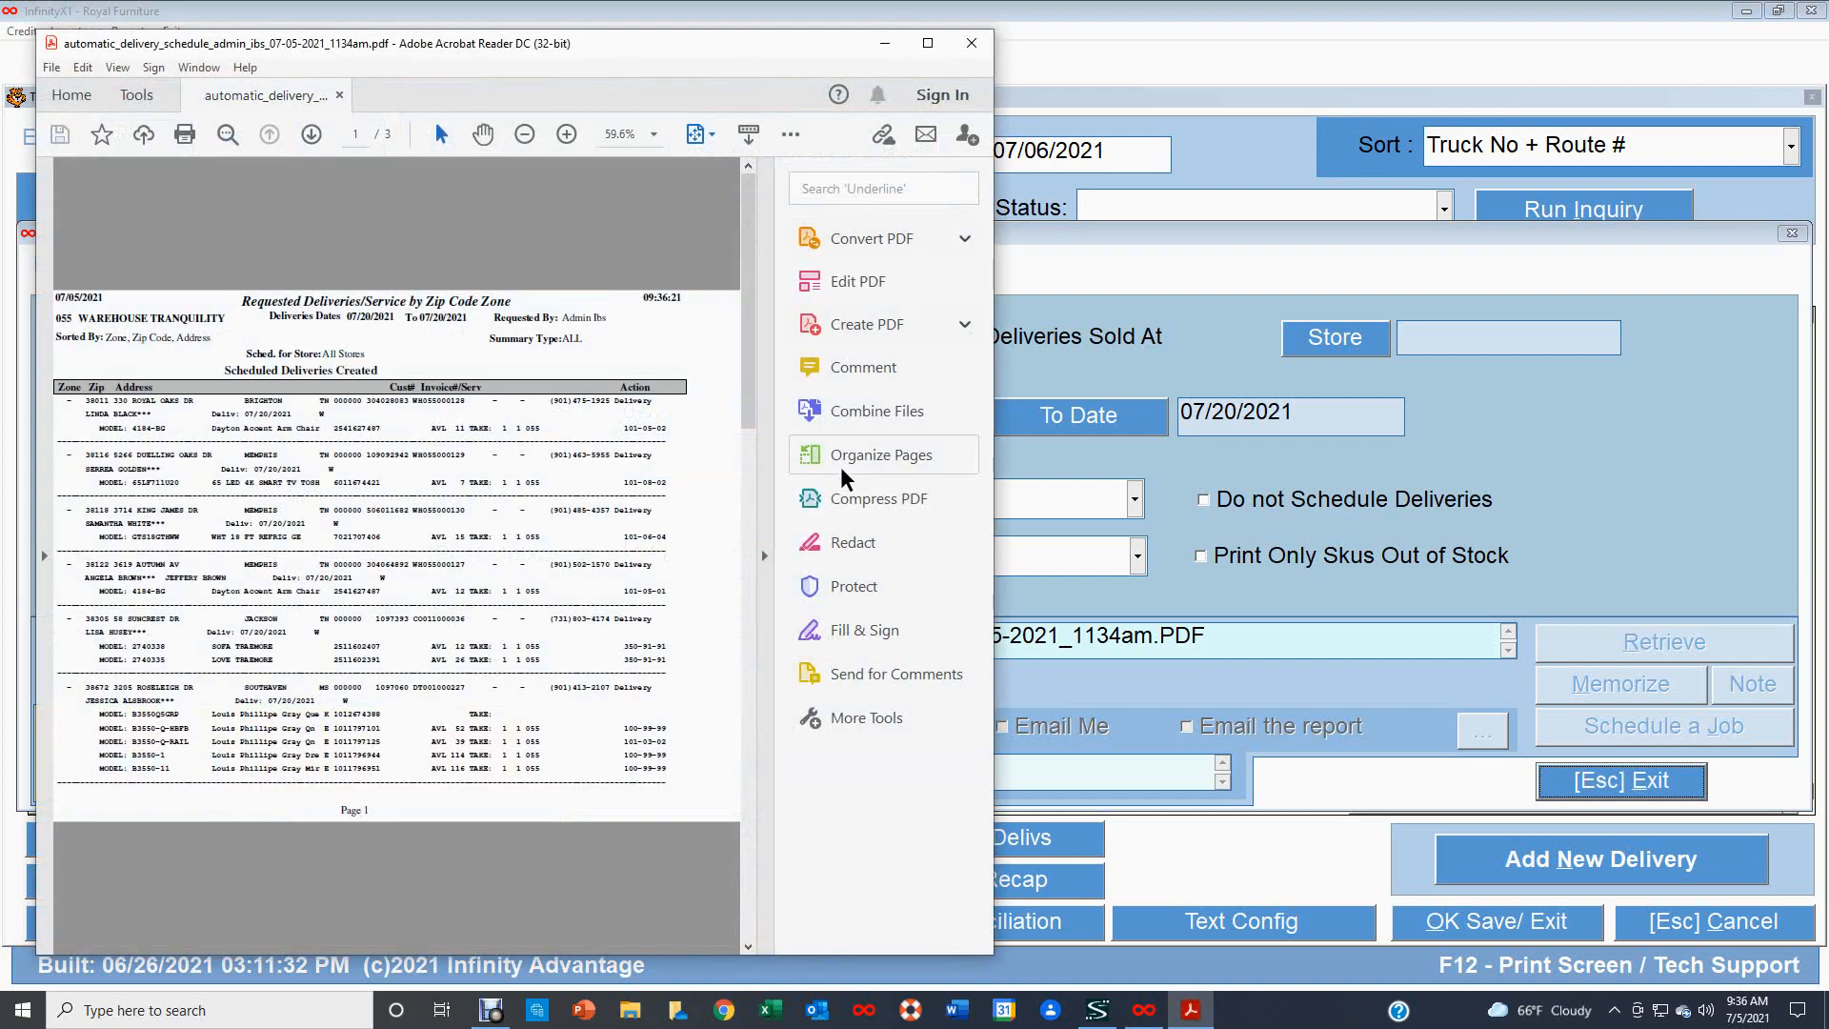
pyautogui.scroll(-2, 537, 473)
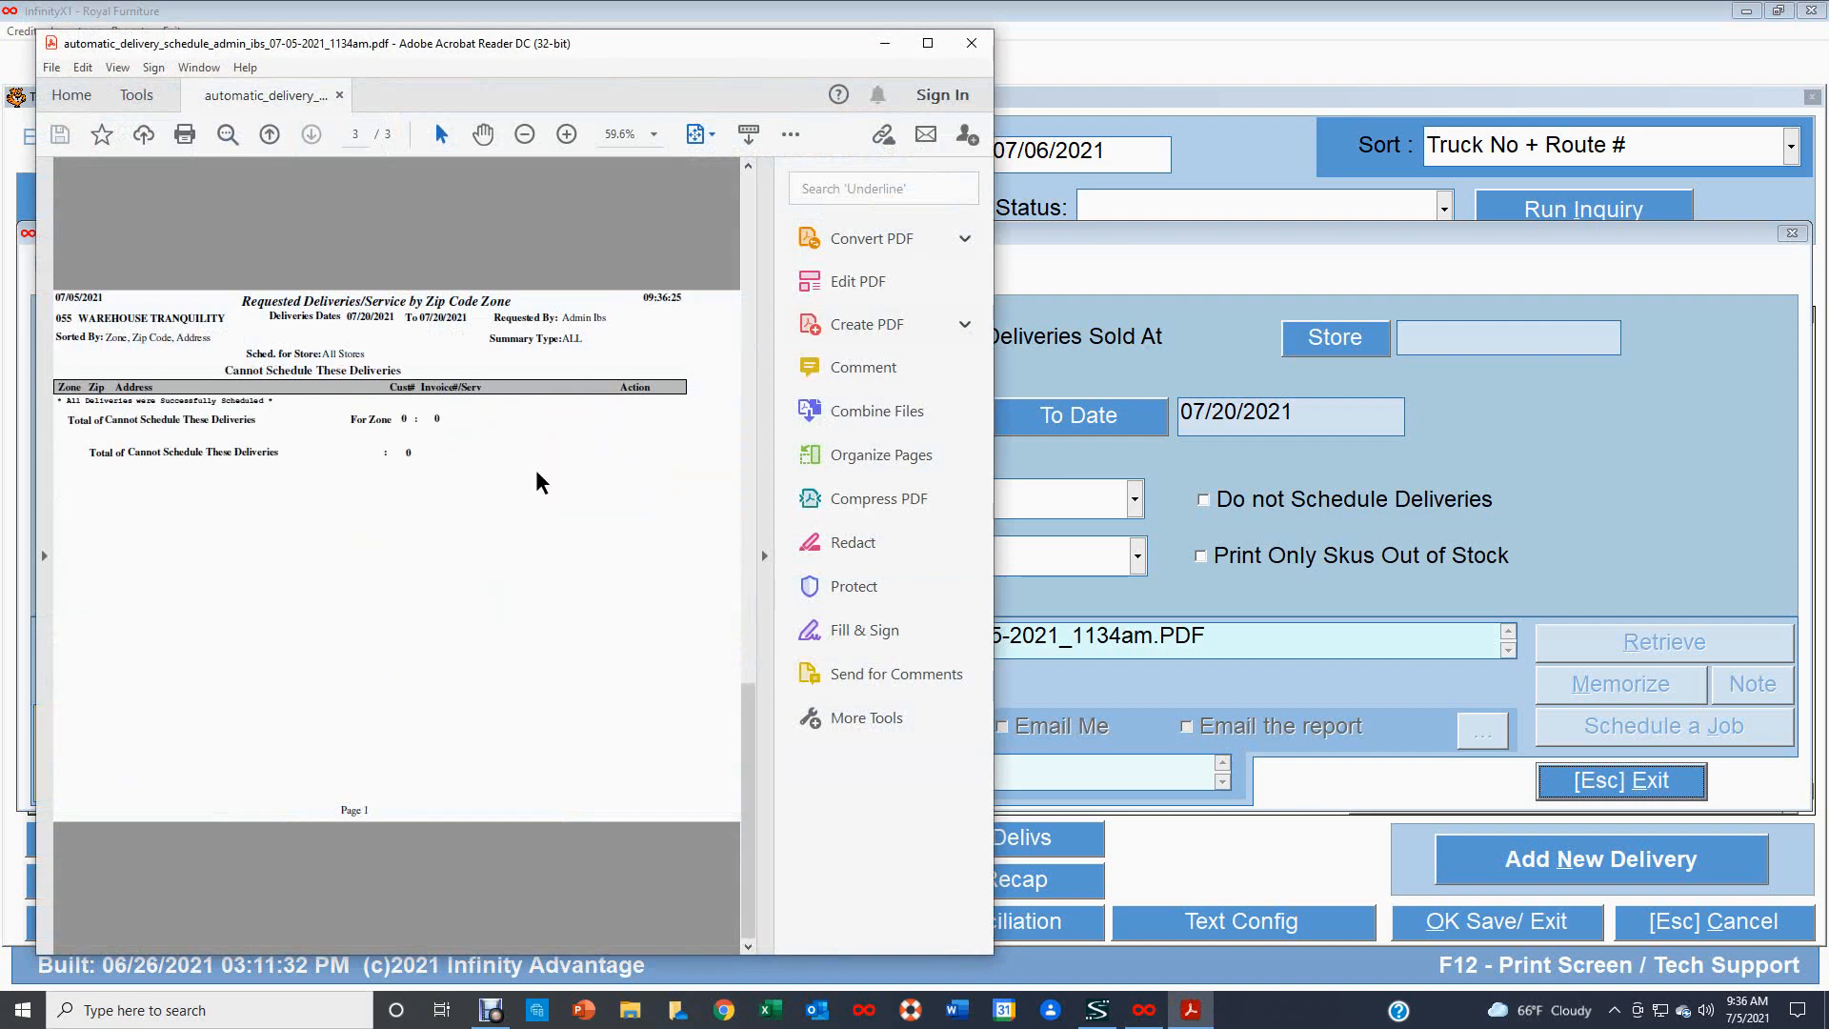
pyautogui.scroll(2, 536, 472)
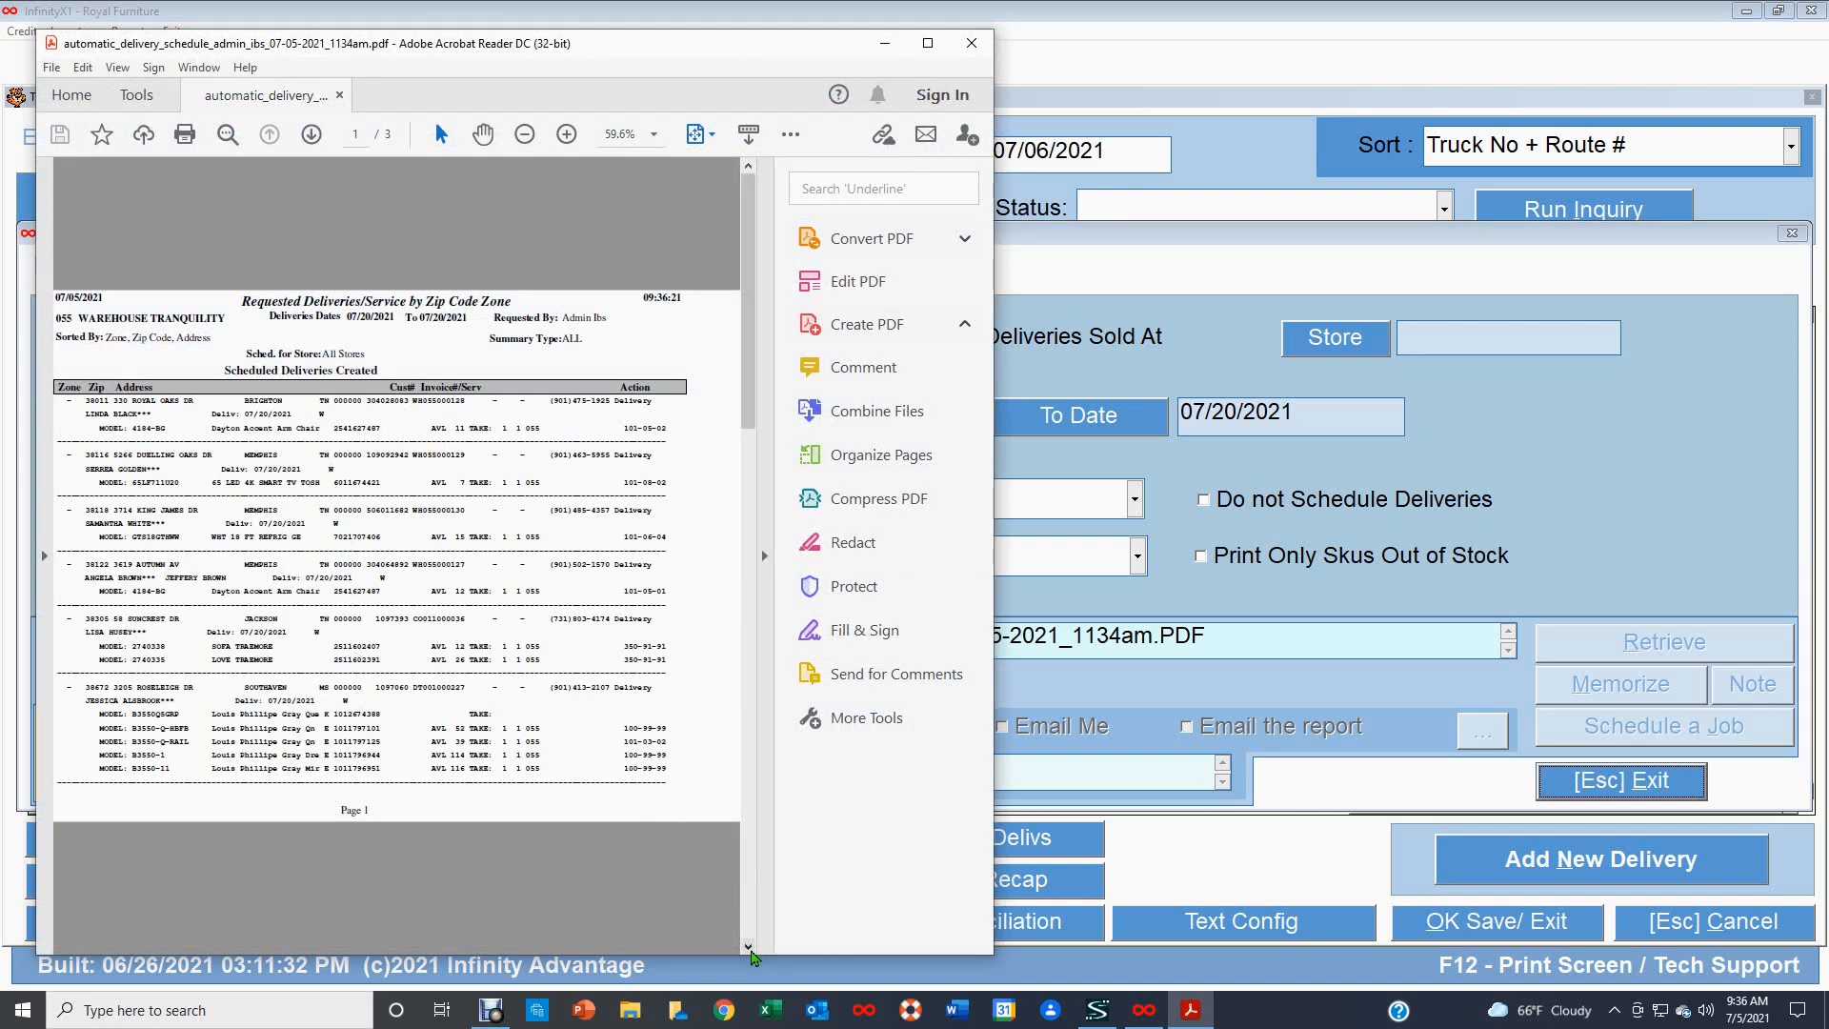
pyautogui.click(749, 948)
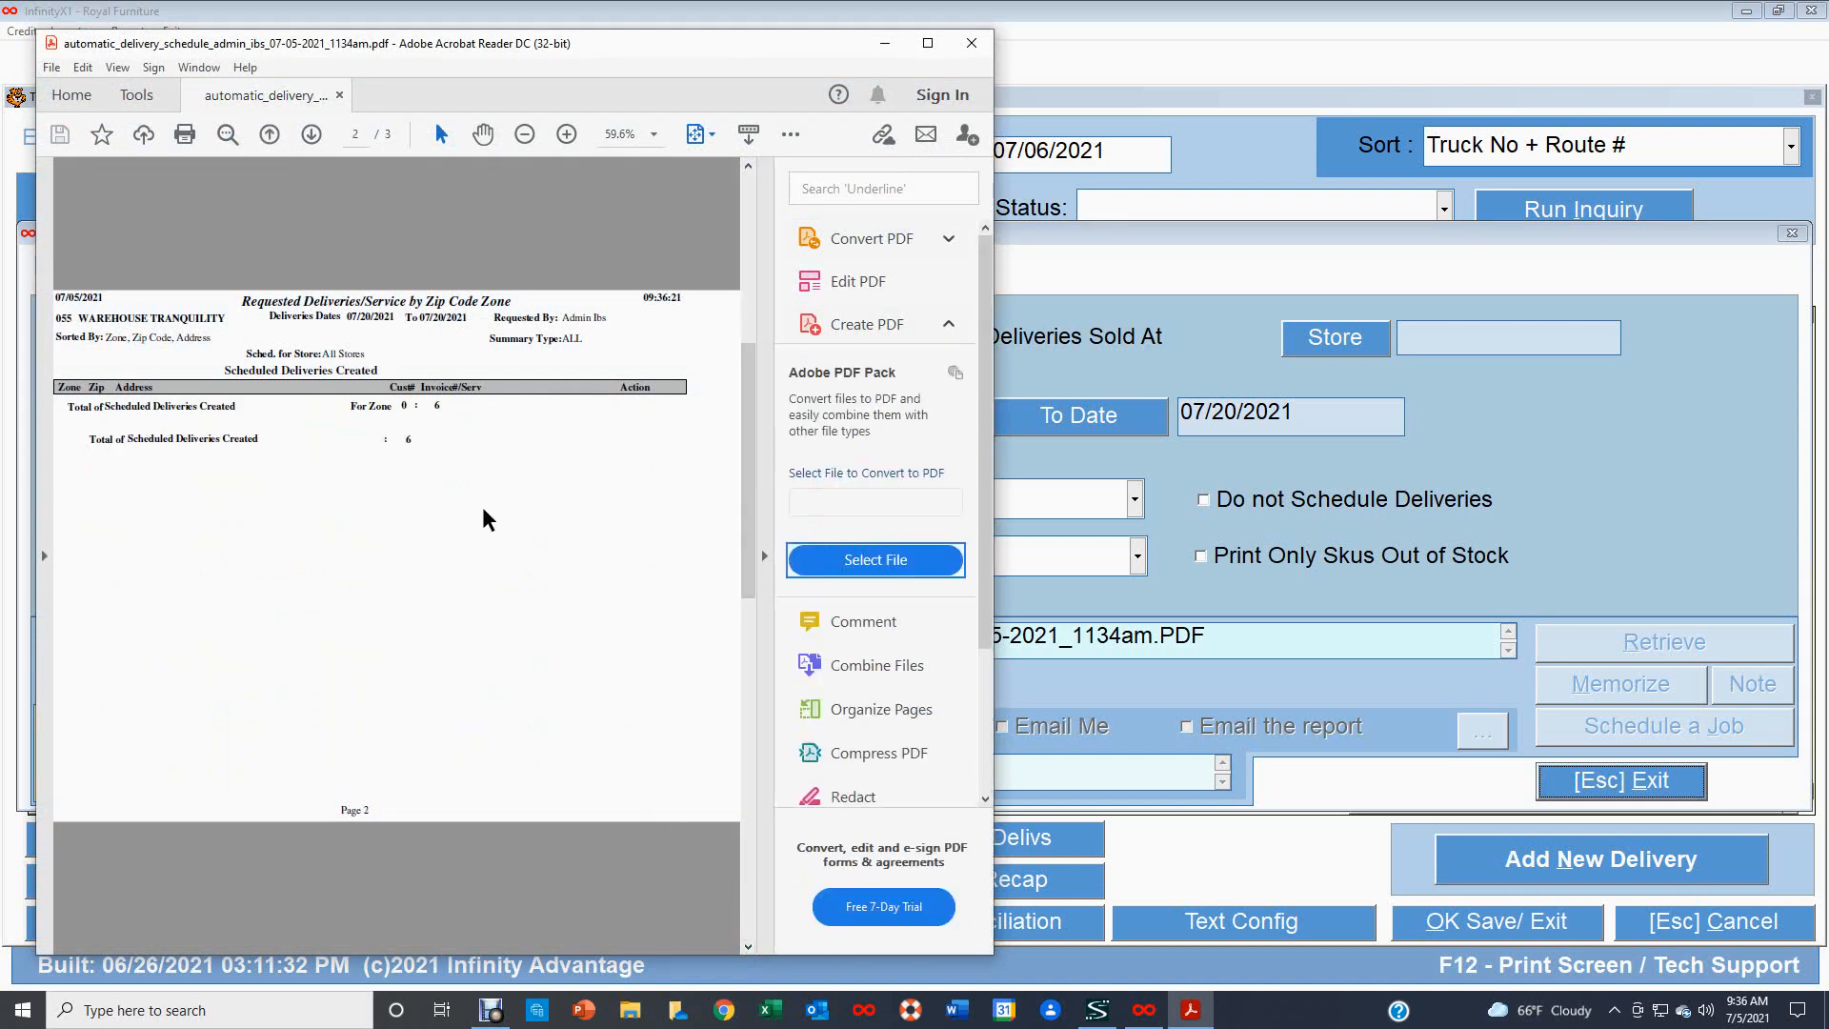
pyautogui.scroll(2, 362, 481)
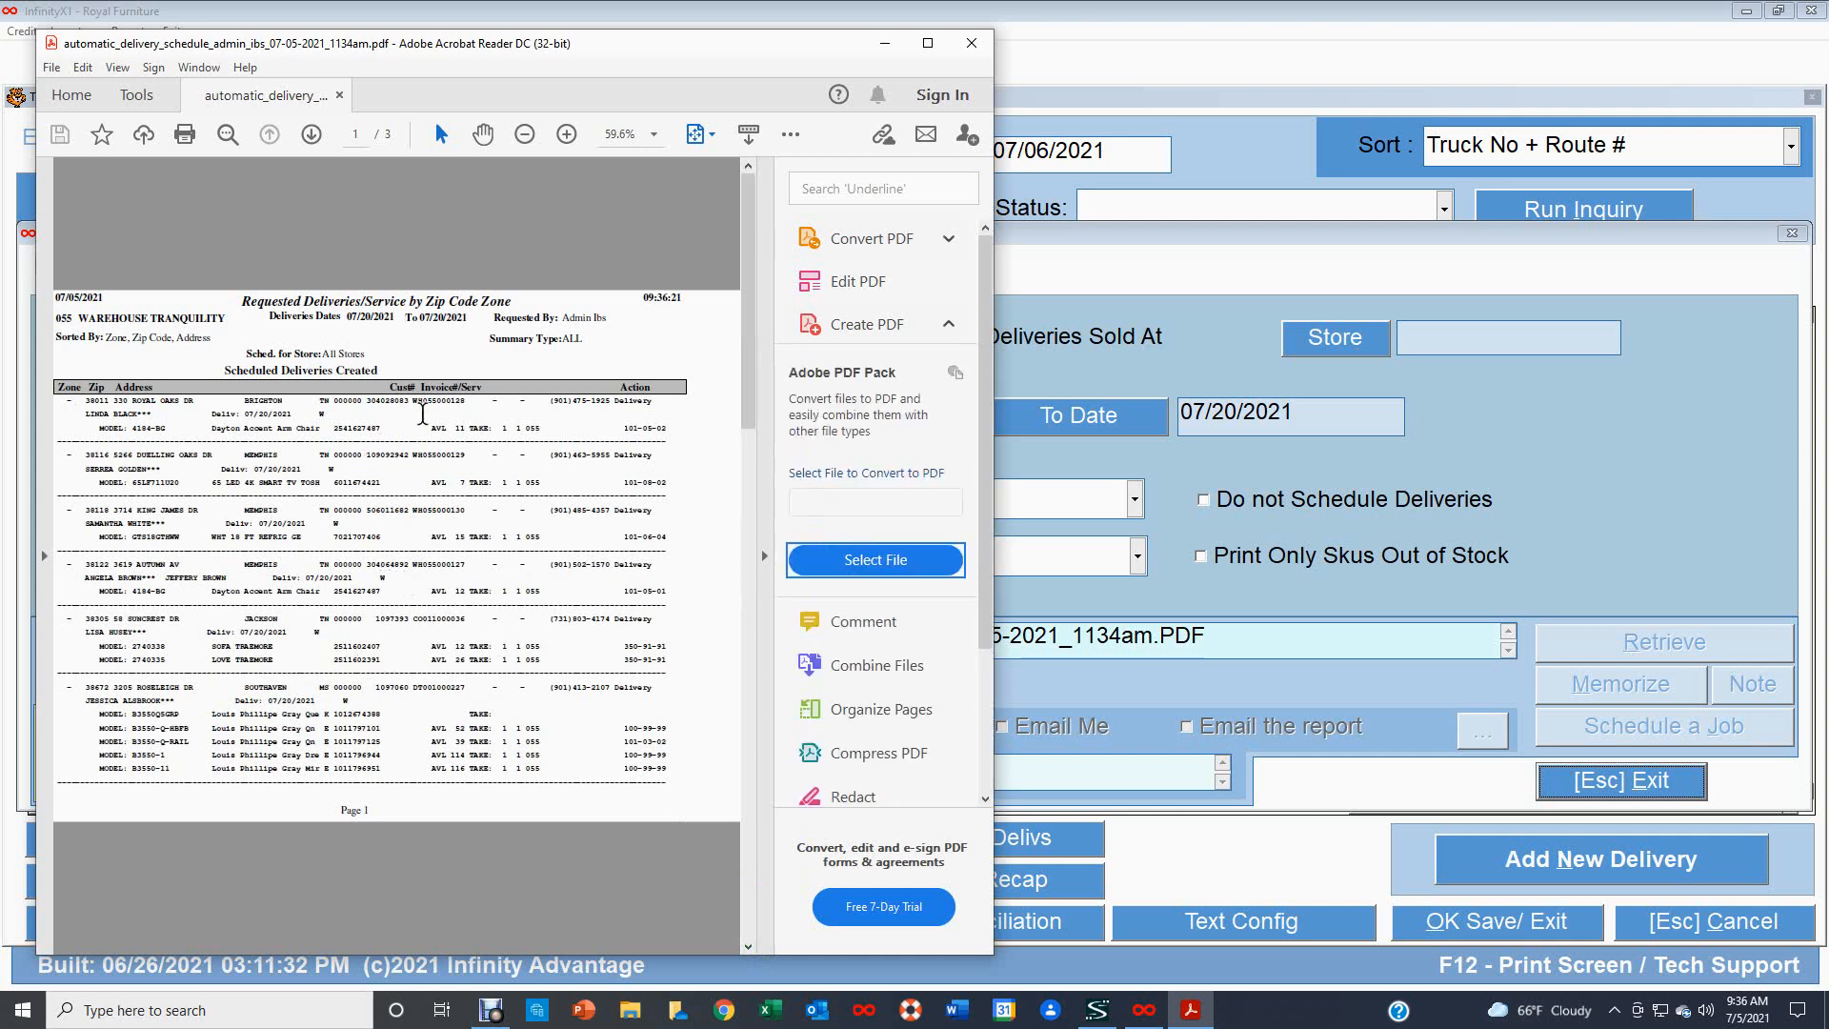
pyautogui.click(971, 43)
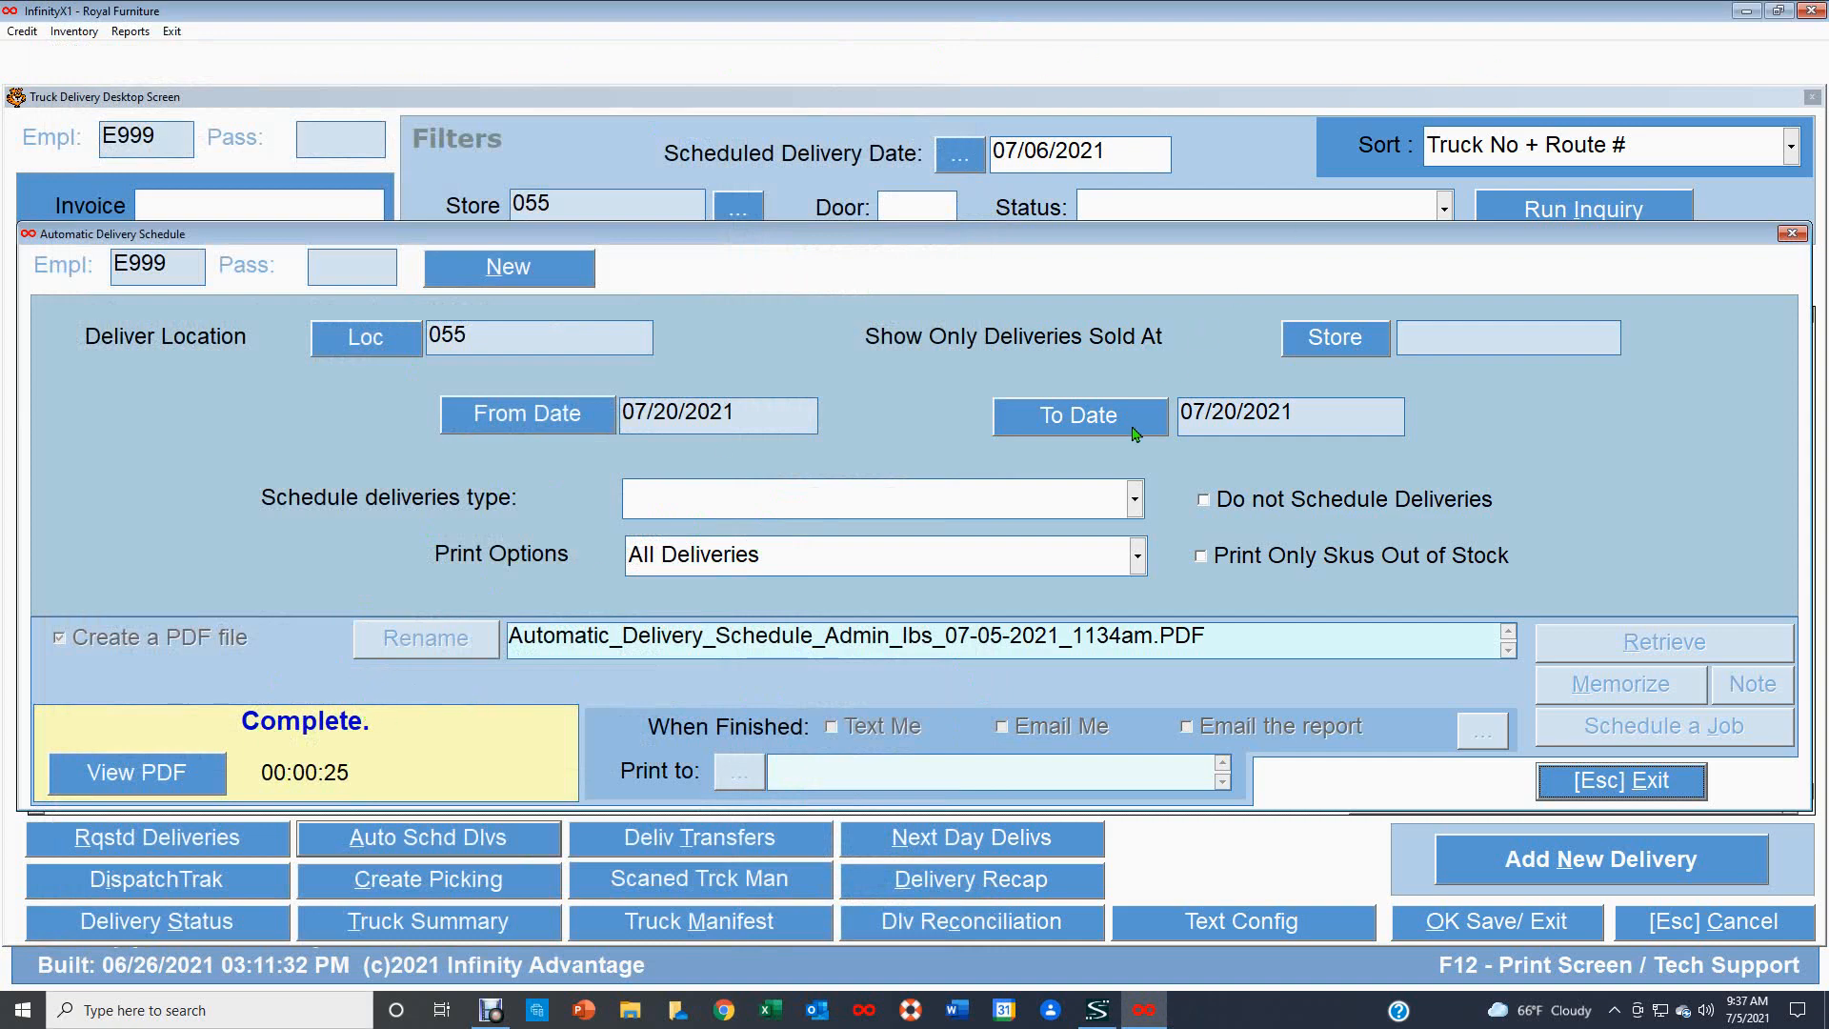
pyautogui.click(1639, 783)
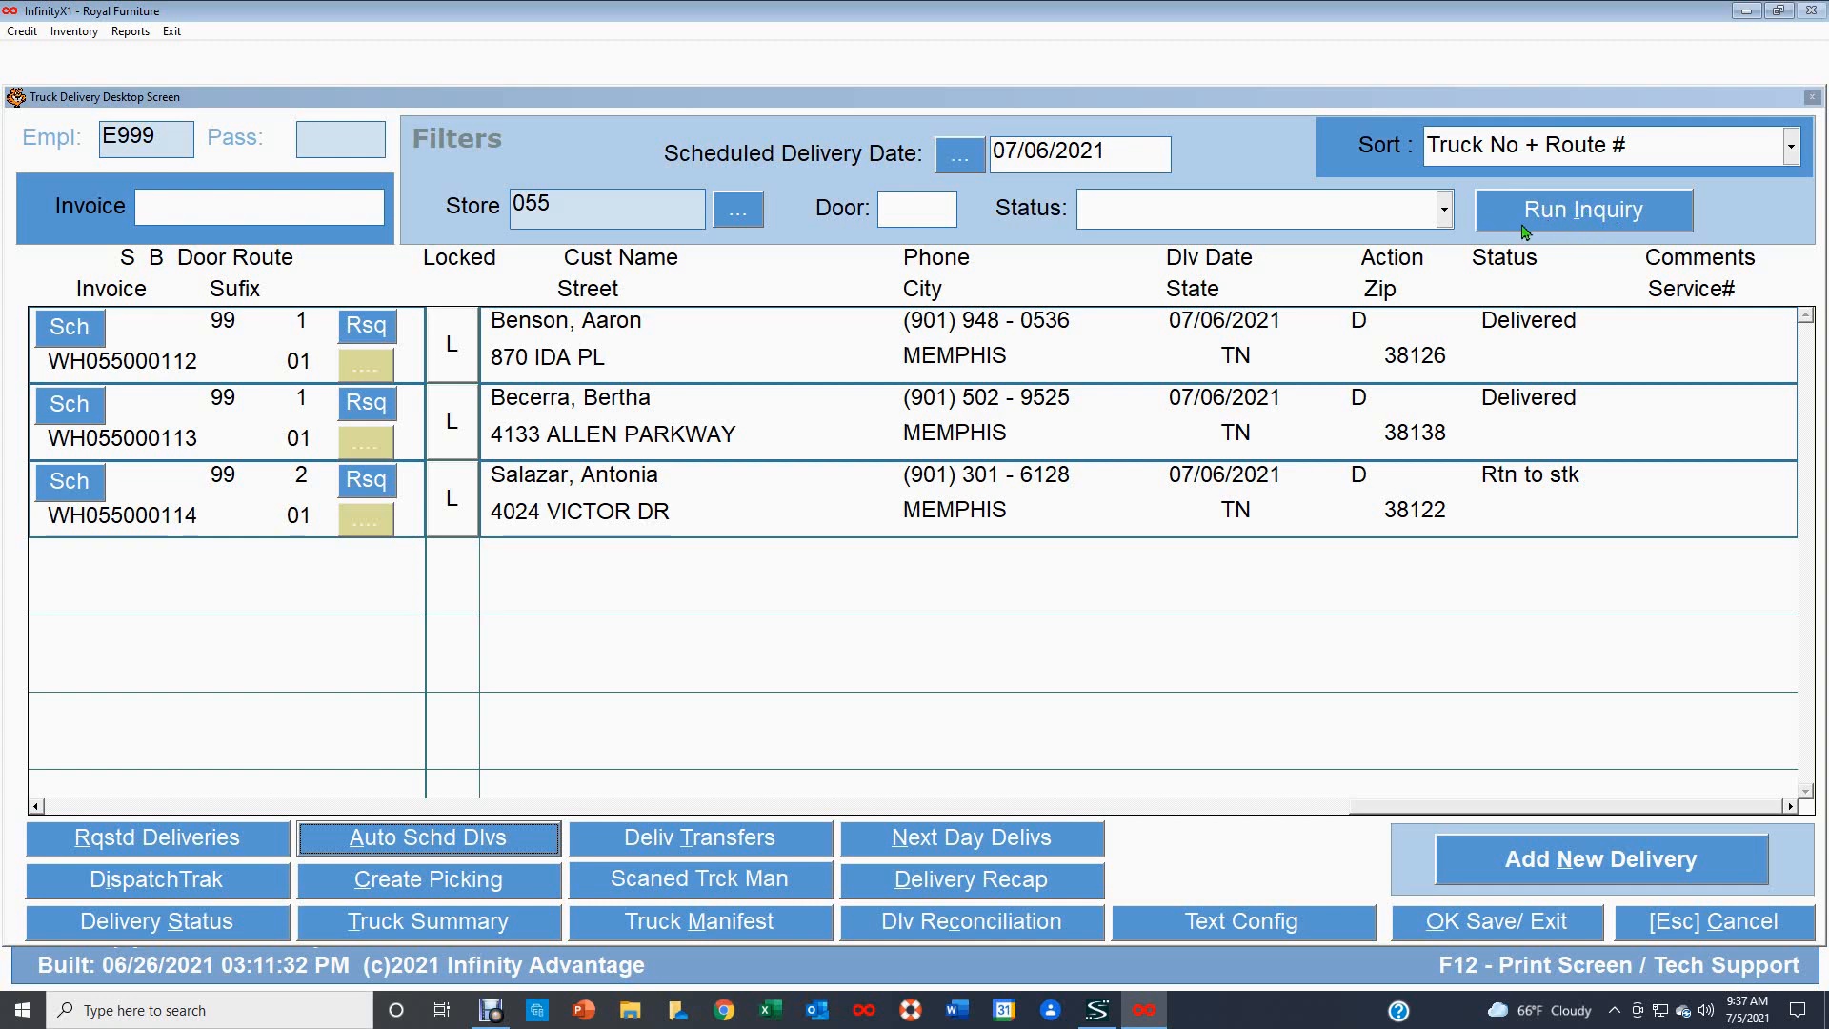
# Set the scheduled delivery date filter to 07/20/2021 and run the inquiry.
pyautogui.click(960, 162)
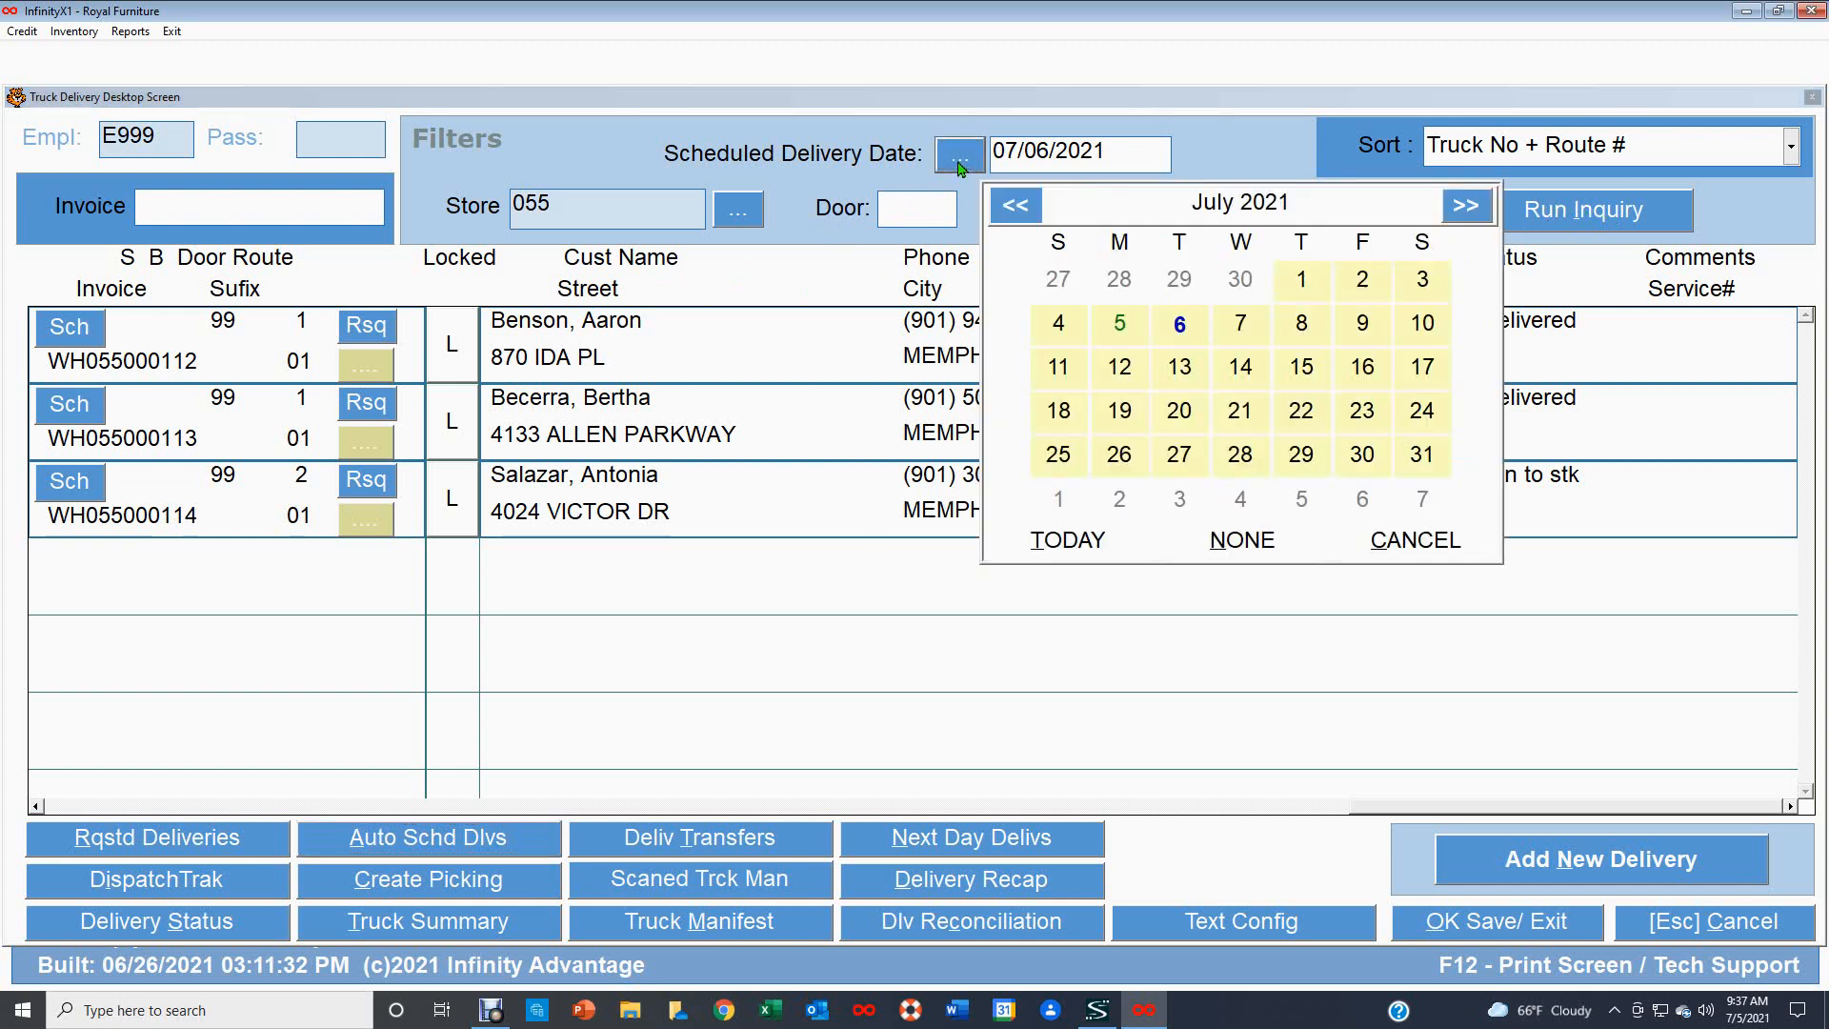
pyautogui.click(1181, 411)
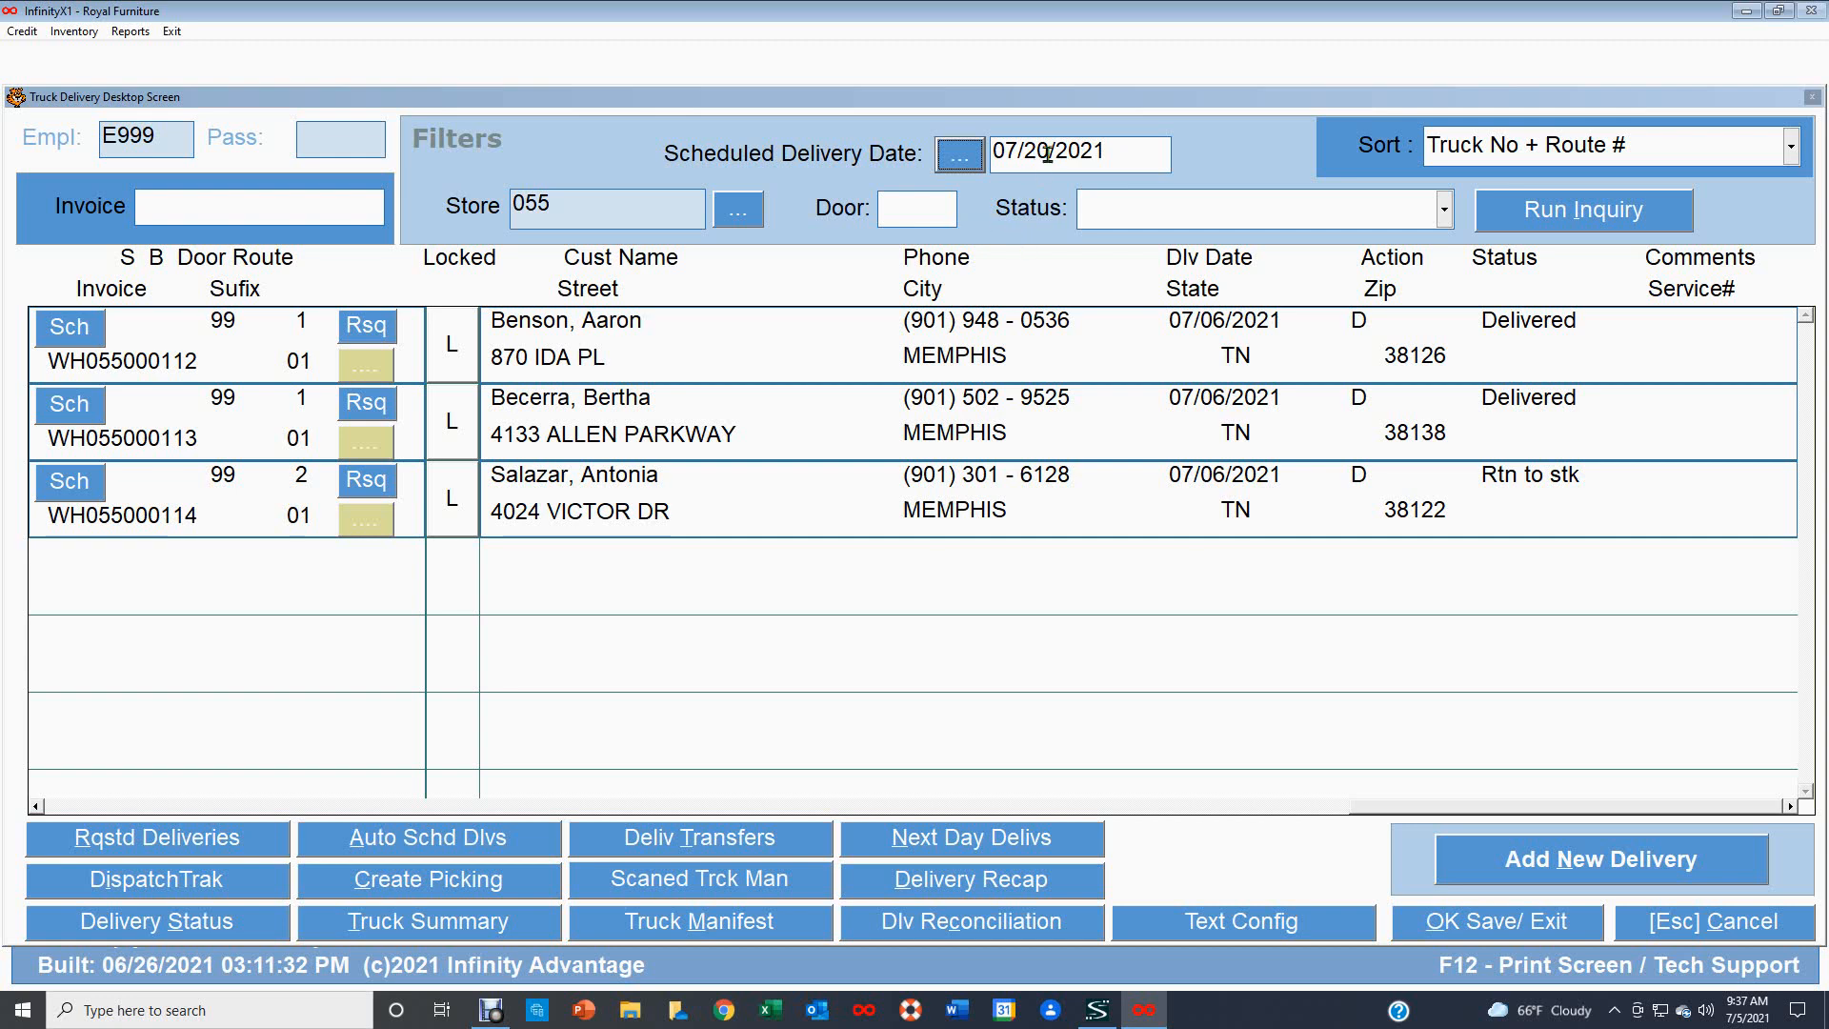
pyautogui.click(1601, 211)
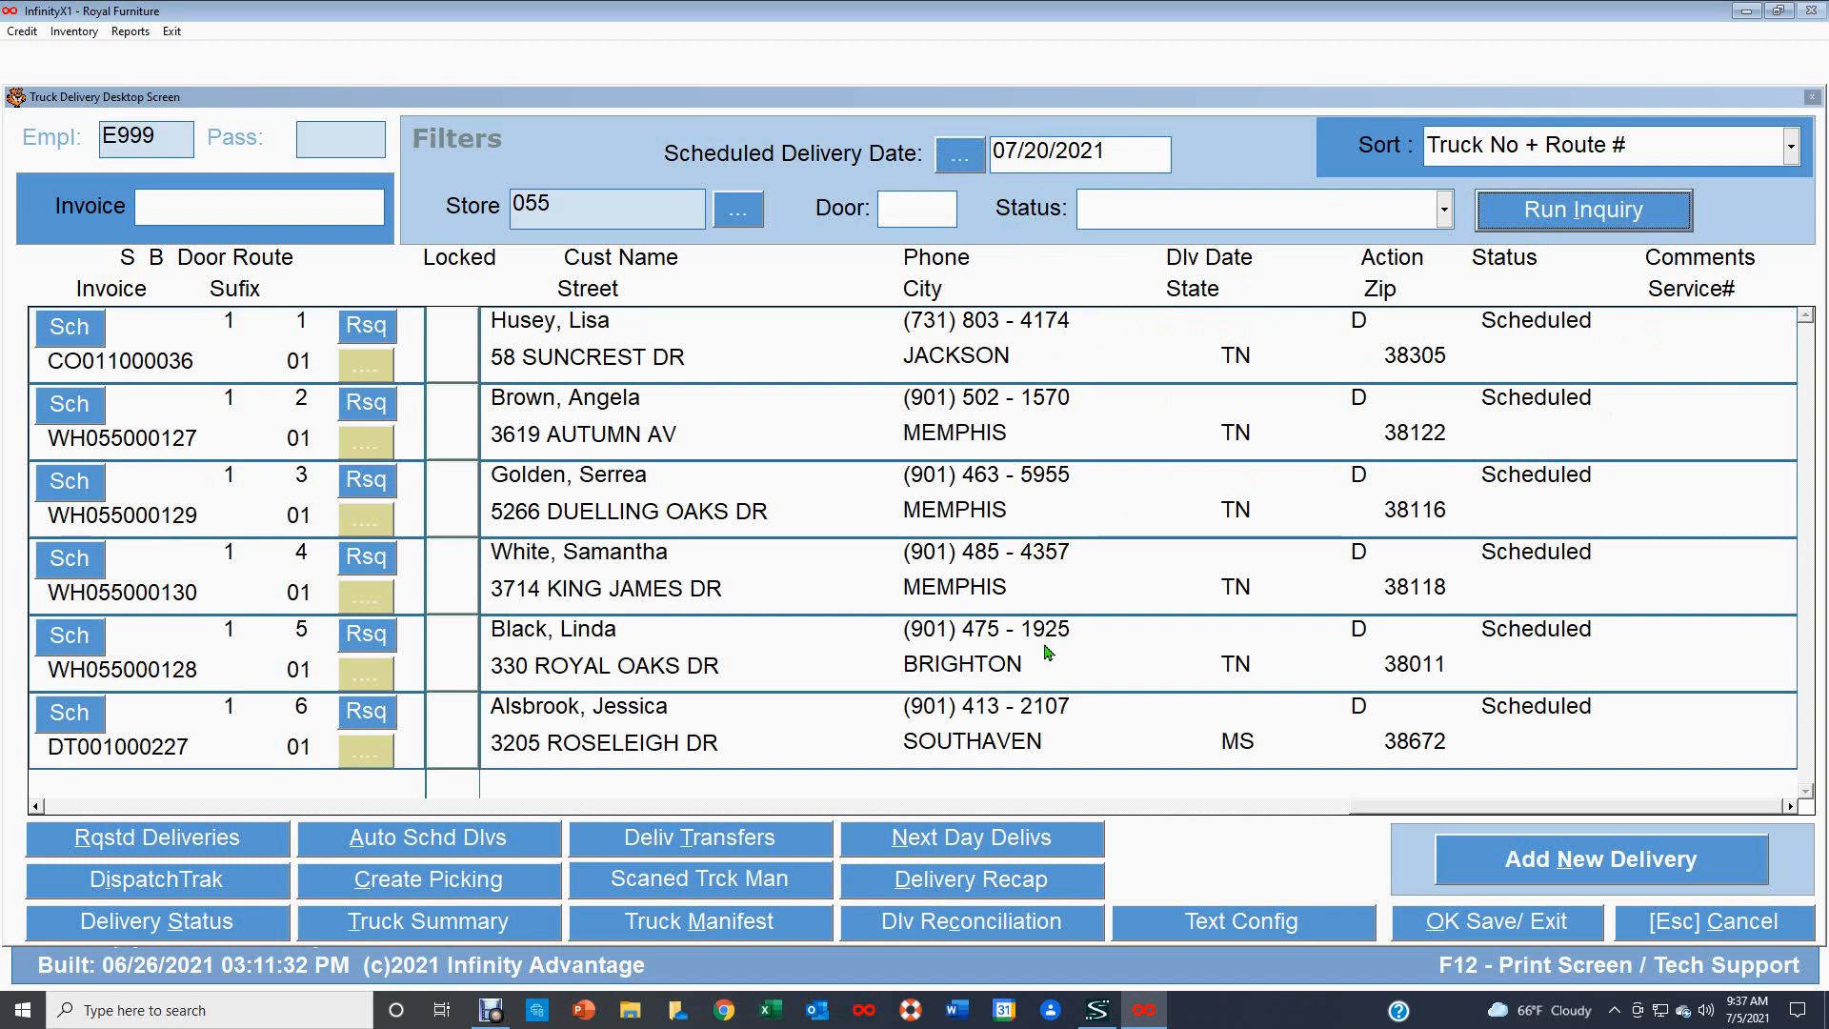
# Delete the scheduled delivery for the sixth stop on the route.
pyautogui.click(1794, 808)
pyautogui.click(1794, 808)
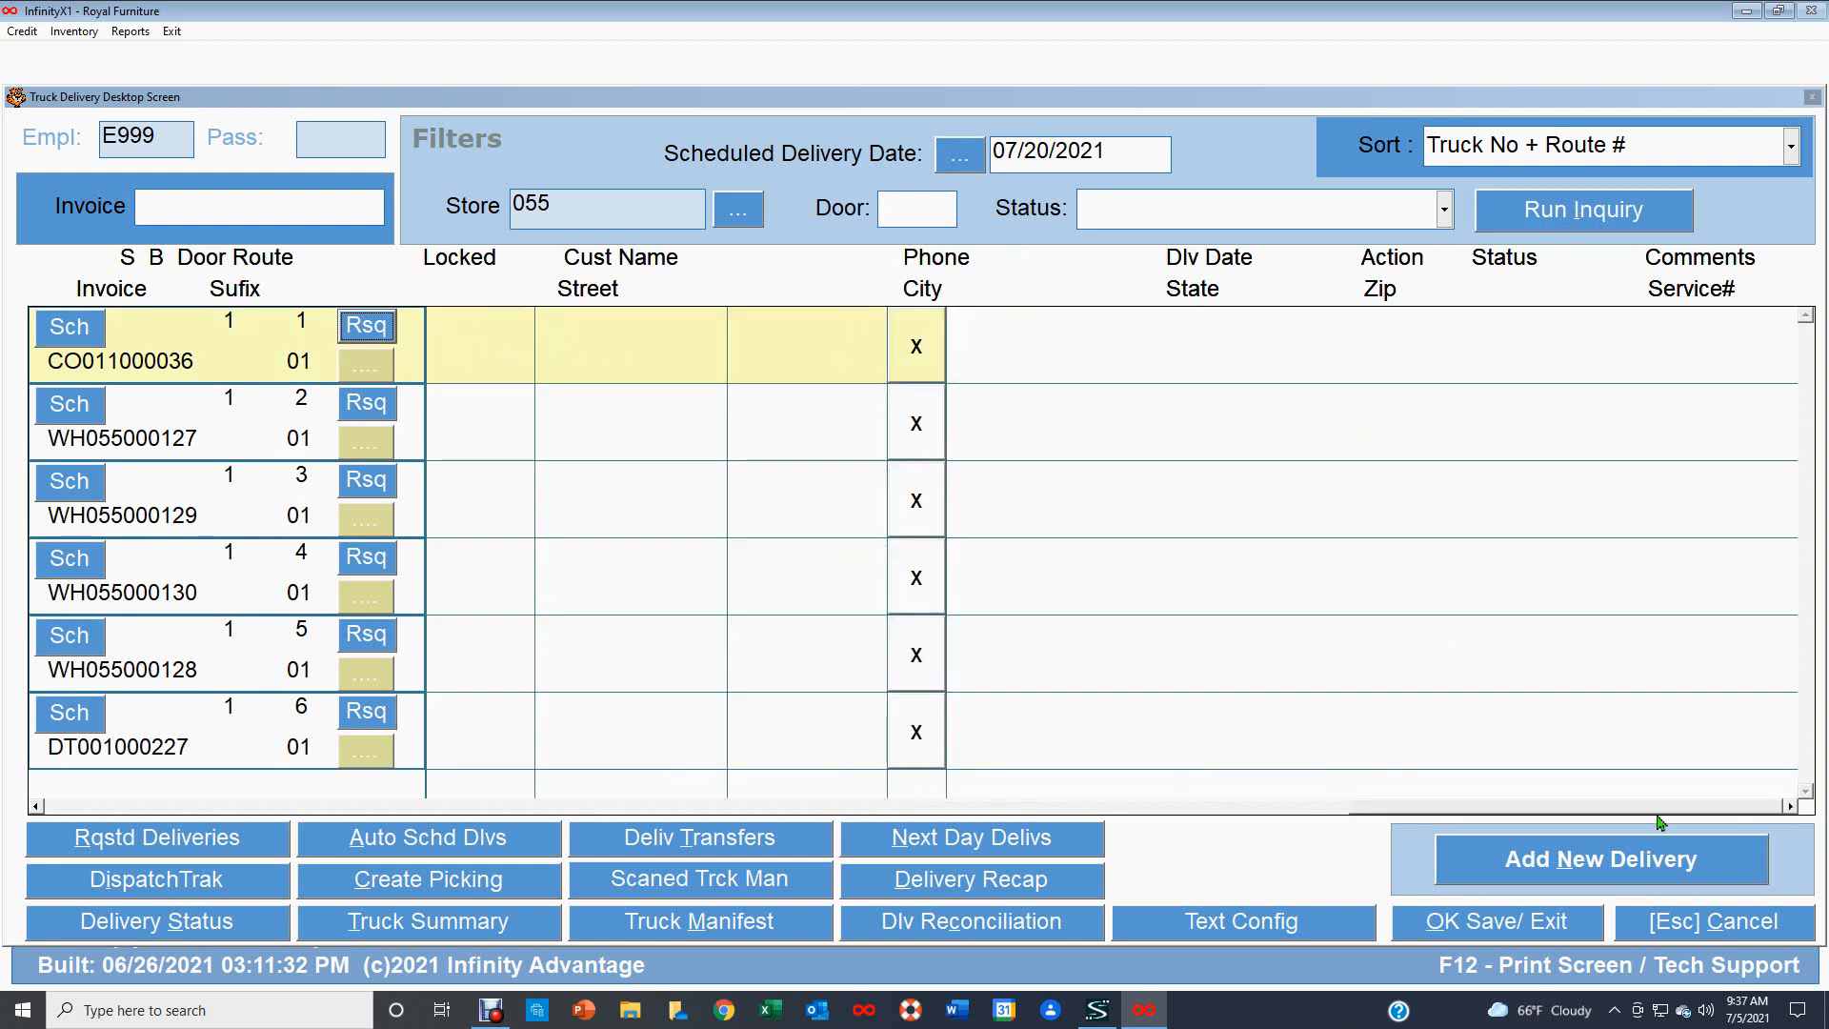
pyautogui.click(926, 737)
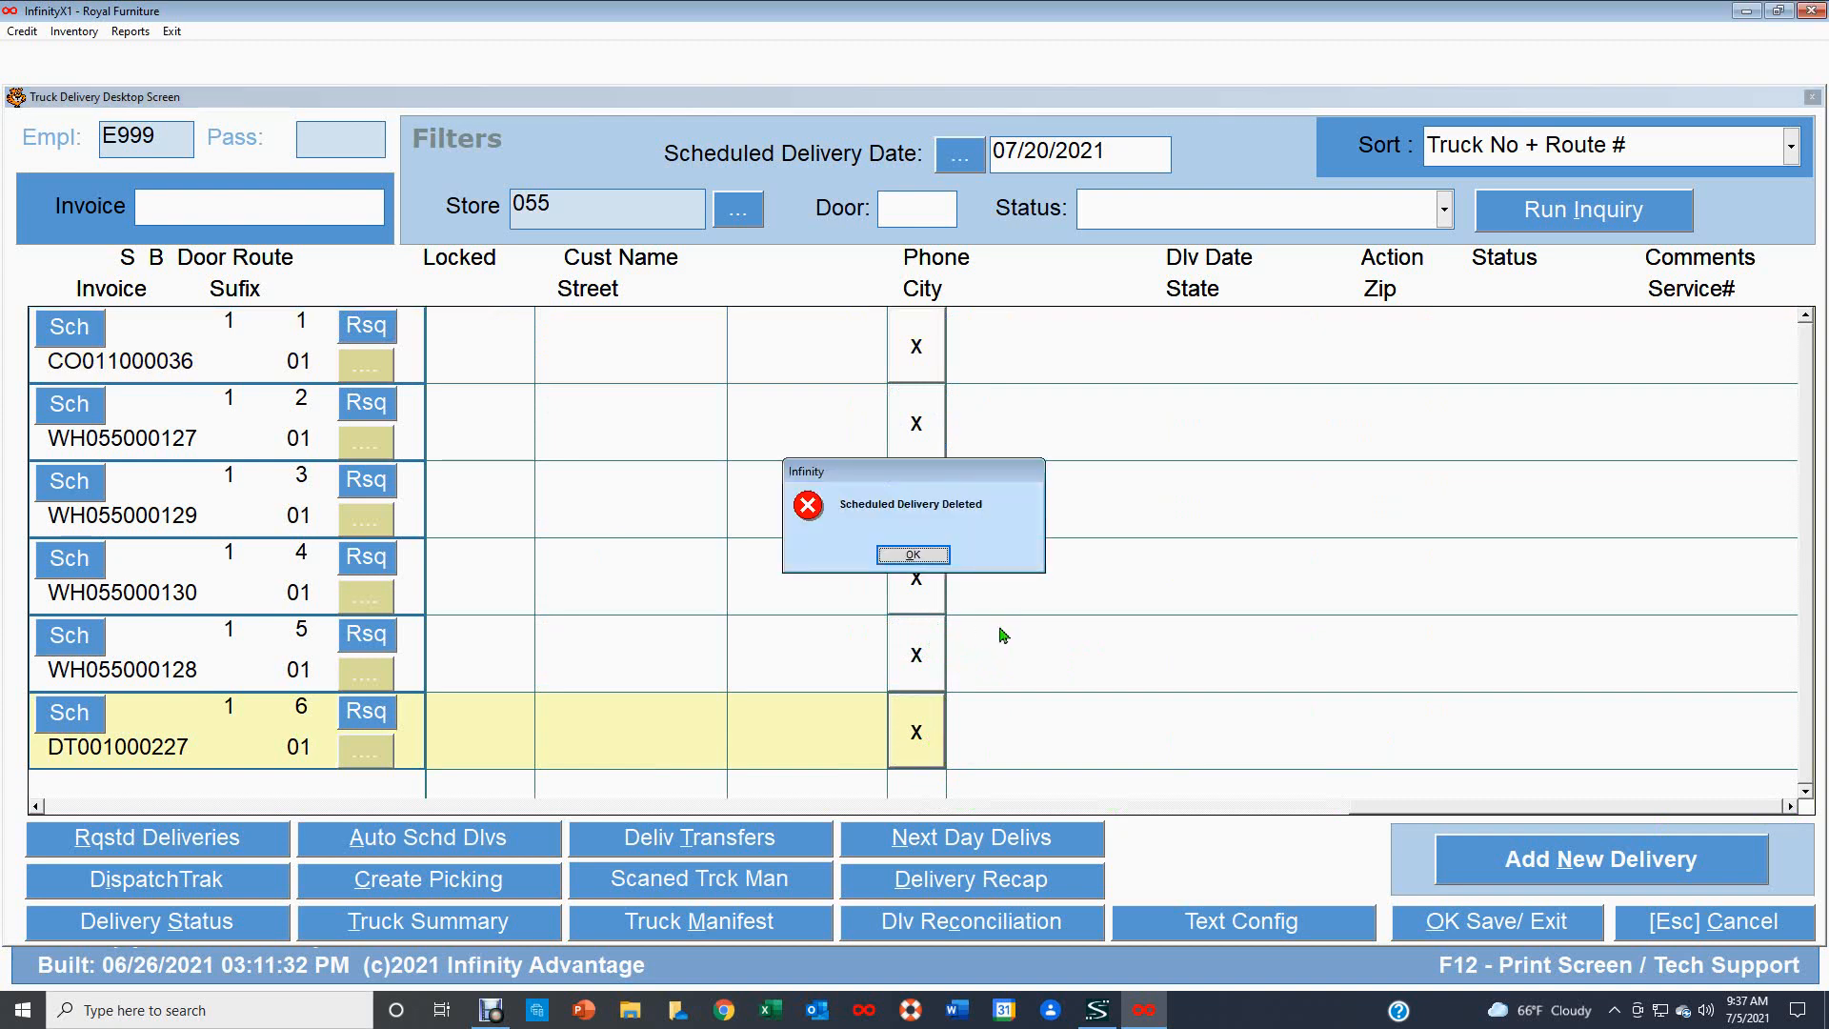
pyautogui.click(929, 556)
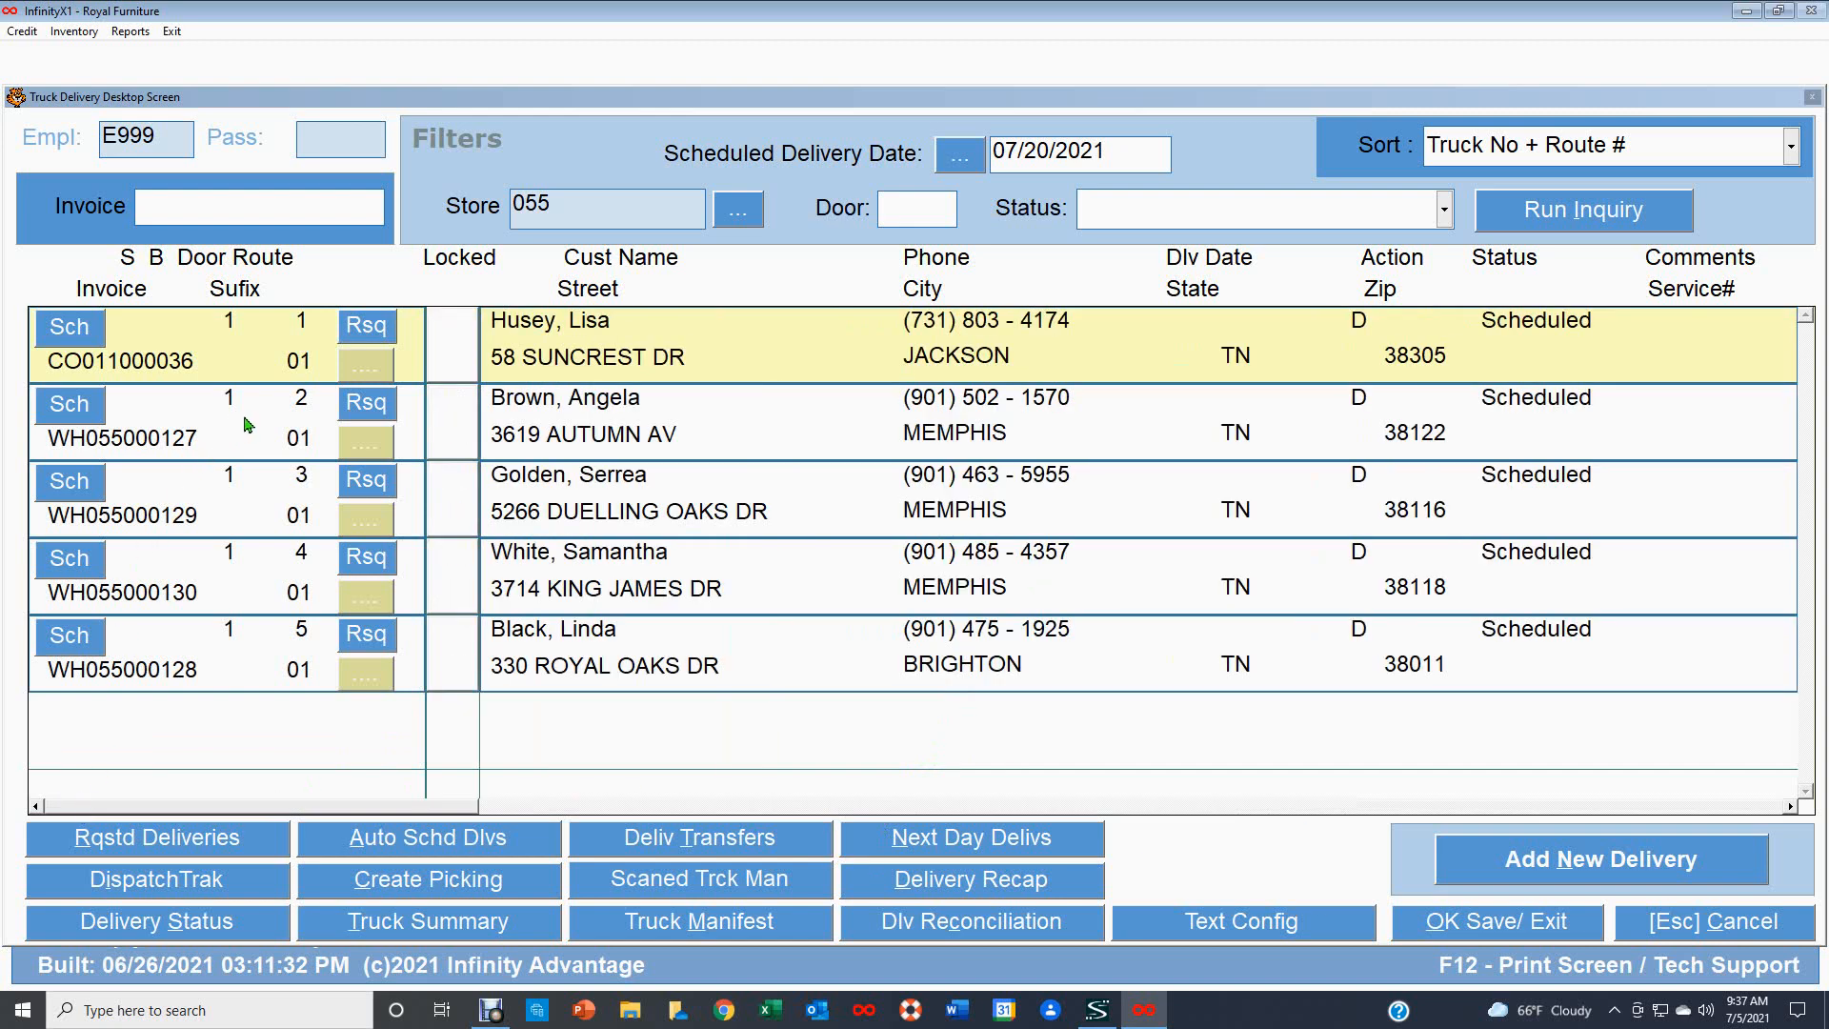
# Delete the scheduled delivery for the first stop on the route, invoice CO011000036.
pyautogui.click(1791, 807)
pyautogui.click(1791, 807)
pyautogui.click(922, 350)
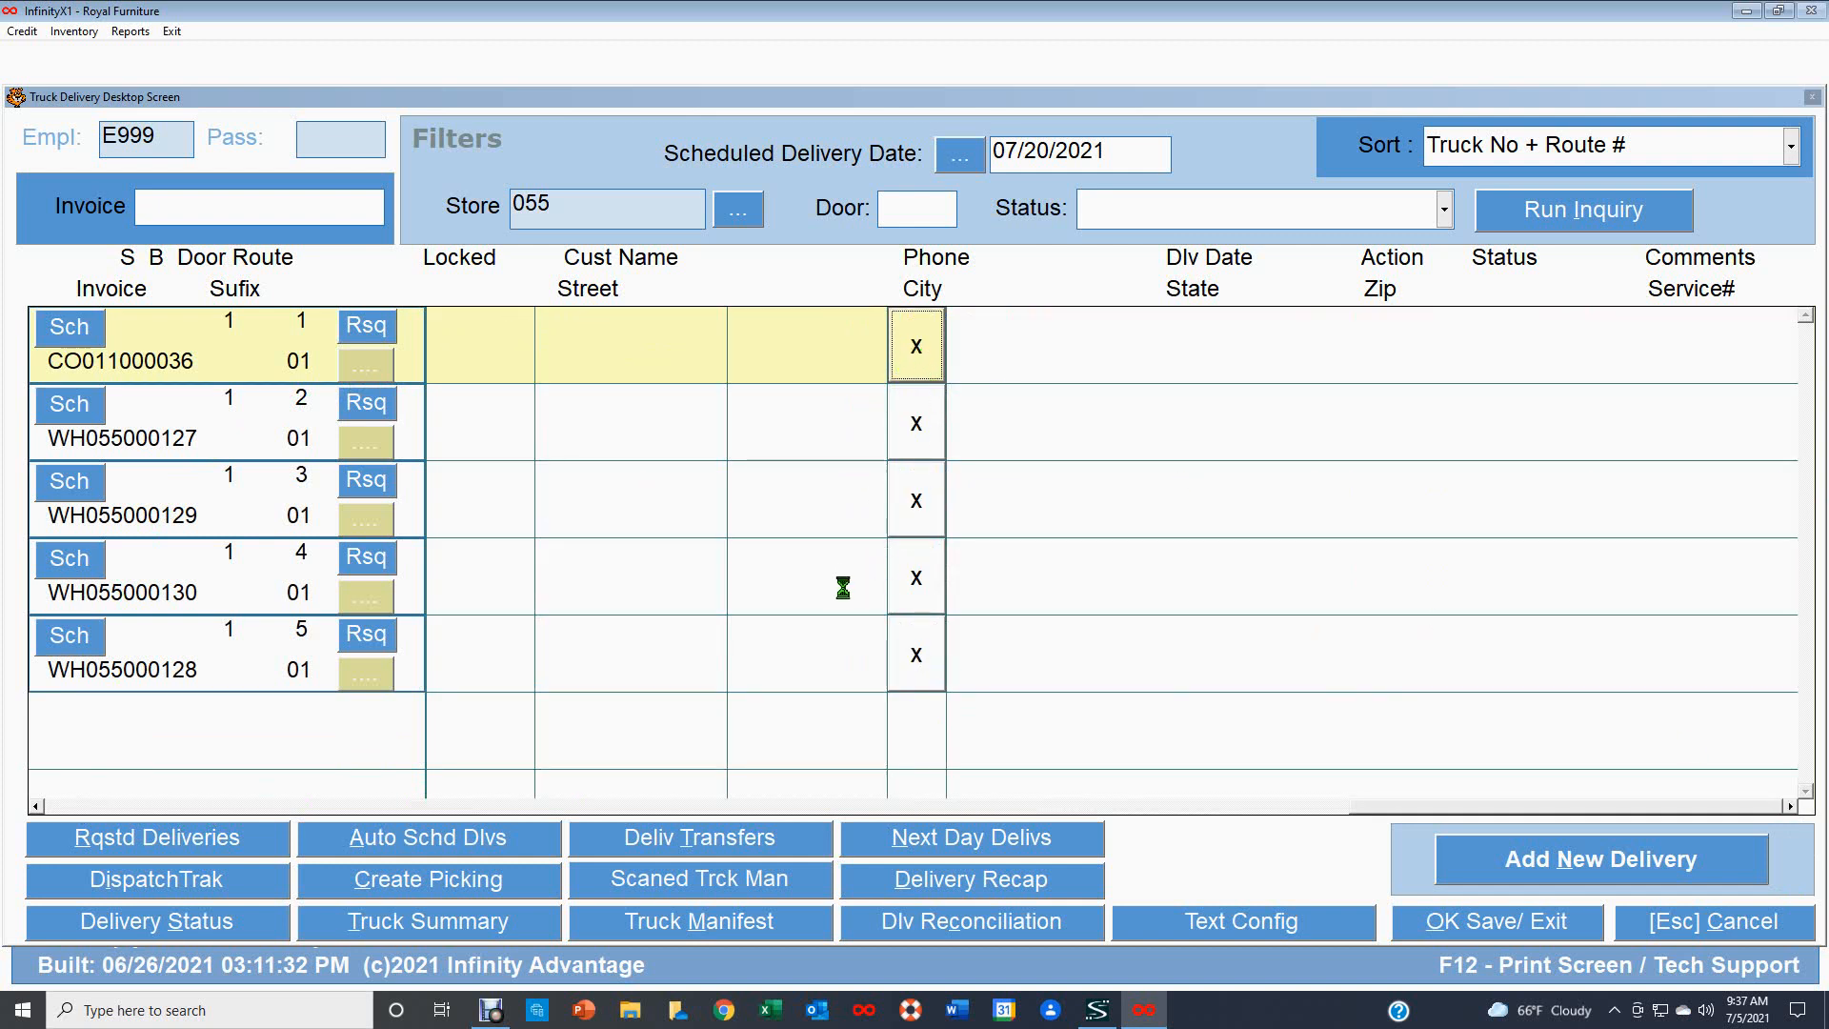
pyautogui.click(901, 559)
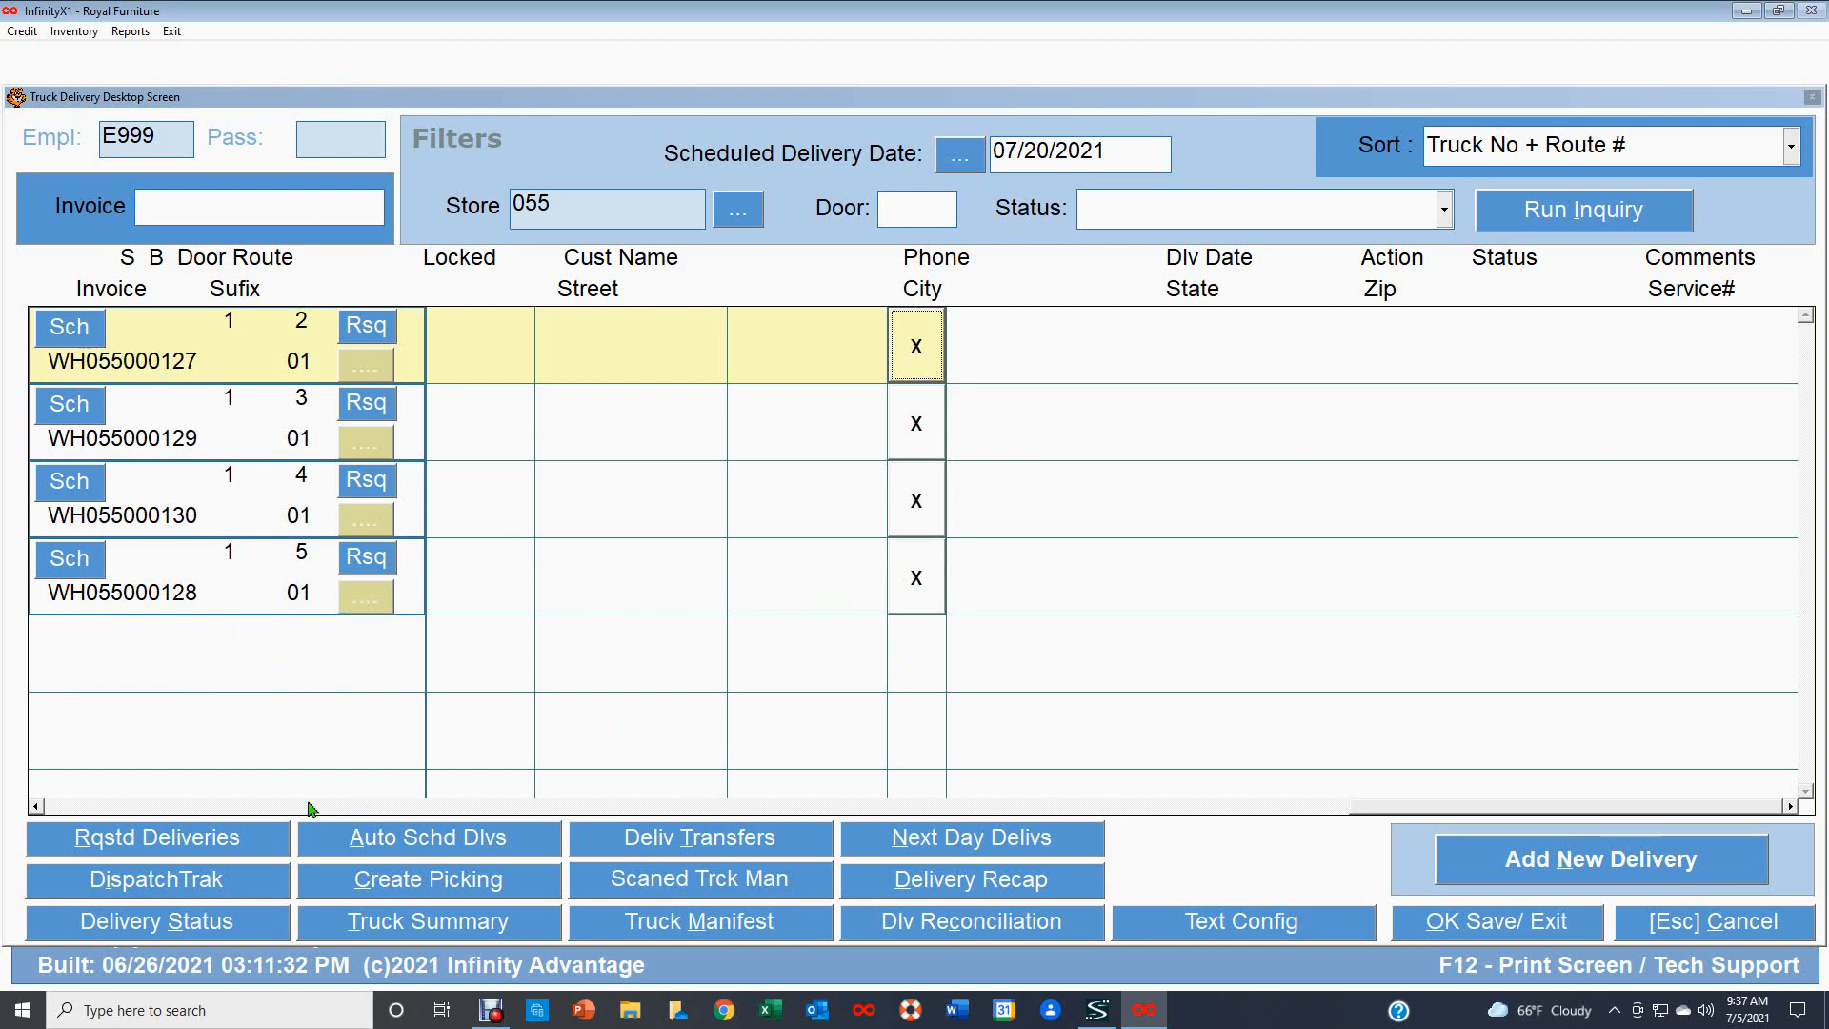
pyautogui.click(54, 808)
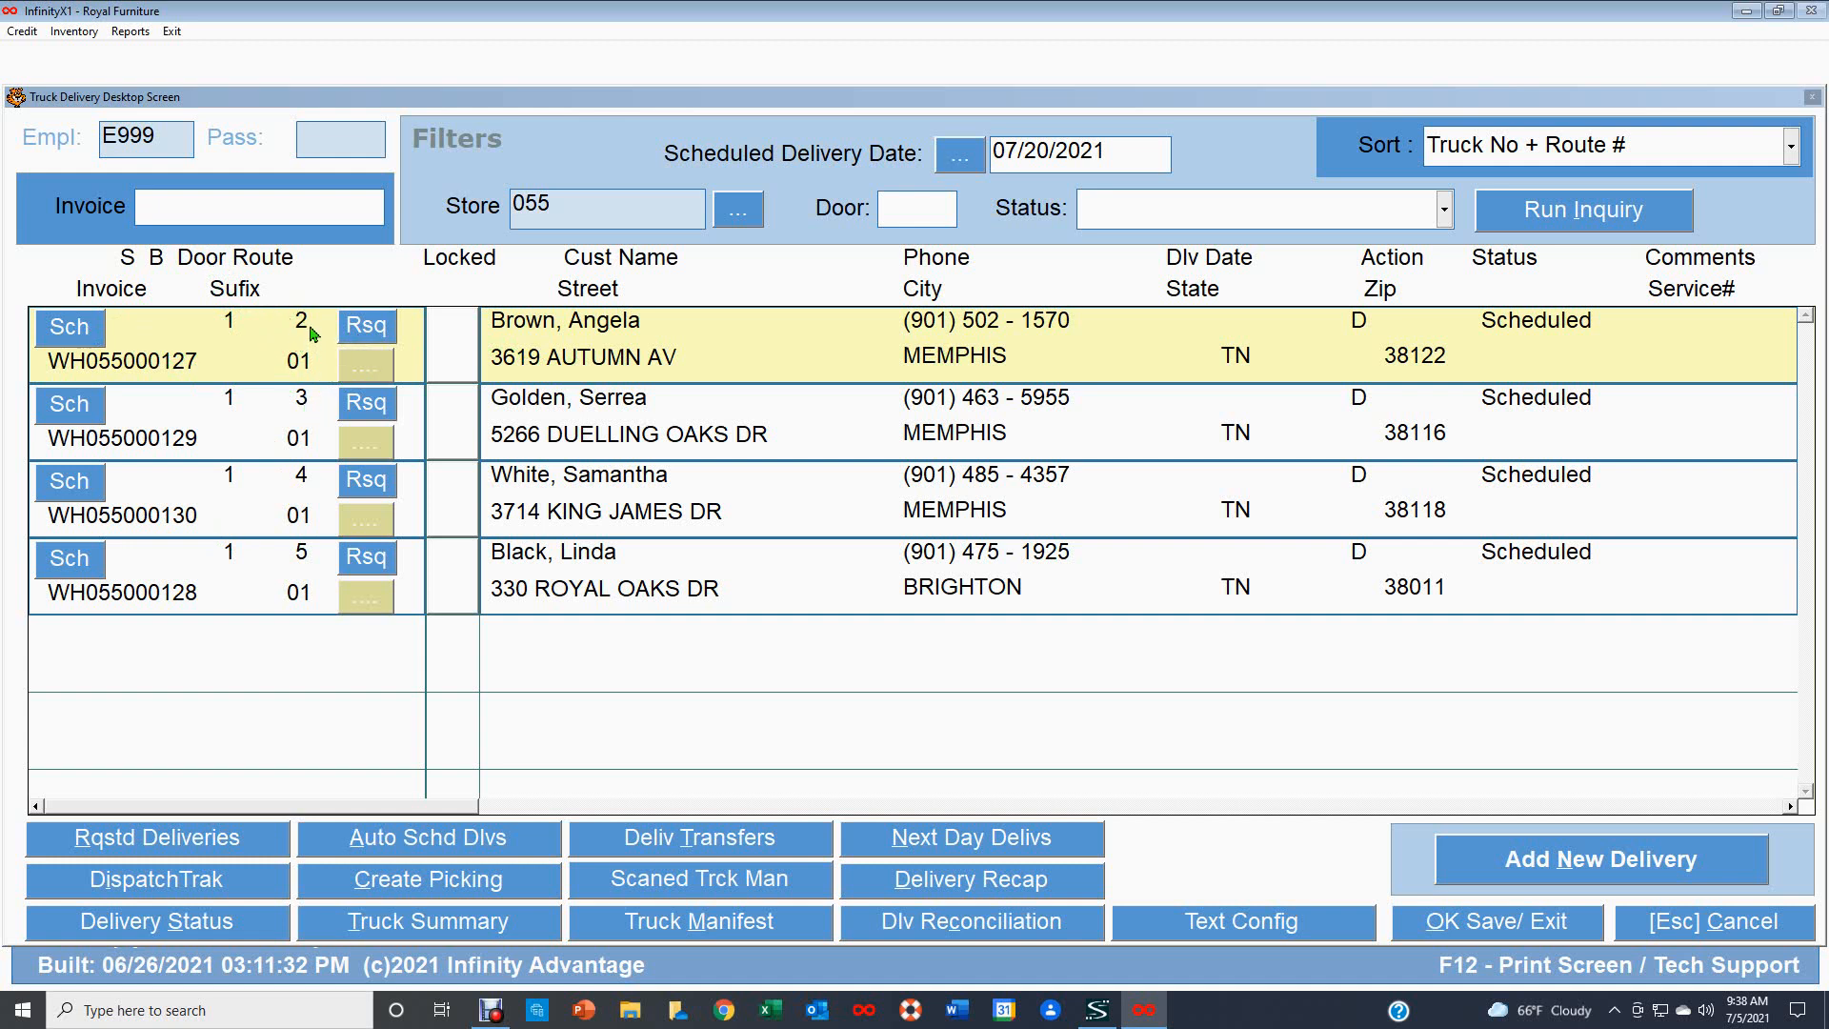
# Open the routing detail for the WH055000127 delivery, enter door 1 and route 2, and save it.
pyautogui.click(367, 329)
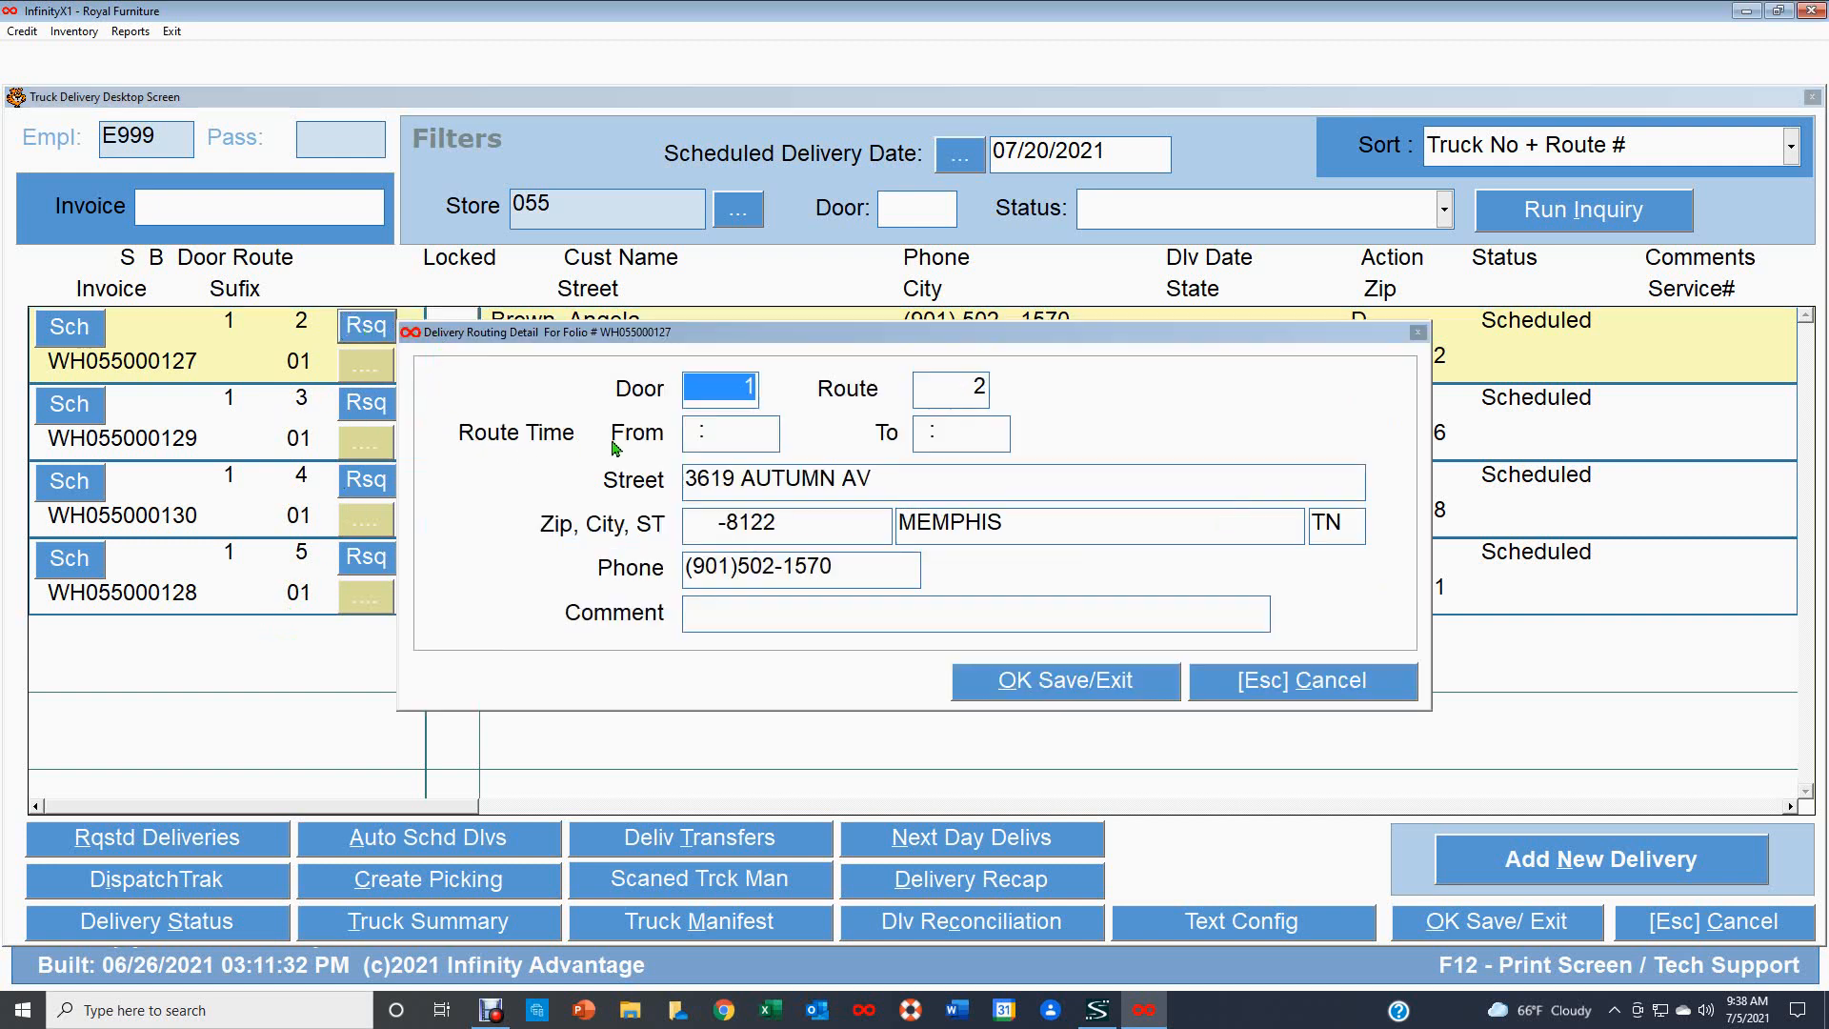
pyautogui.click(968, 385)
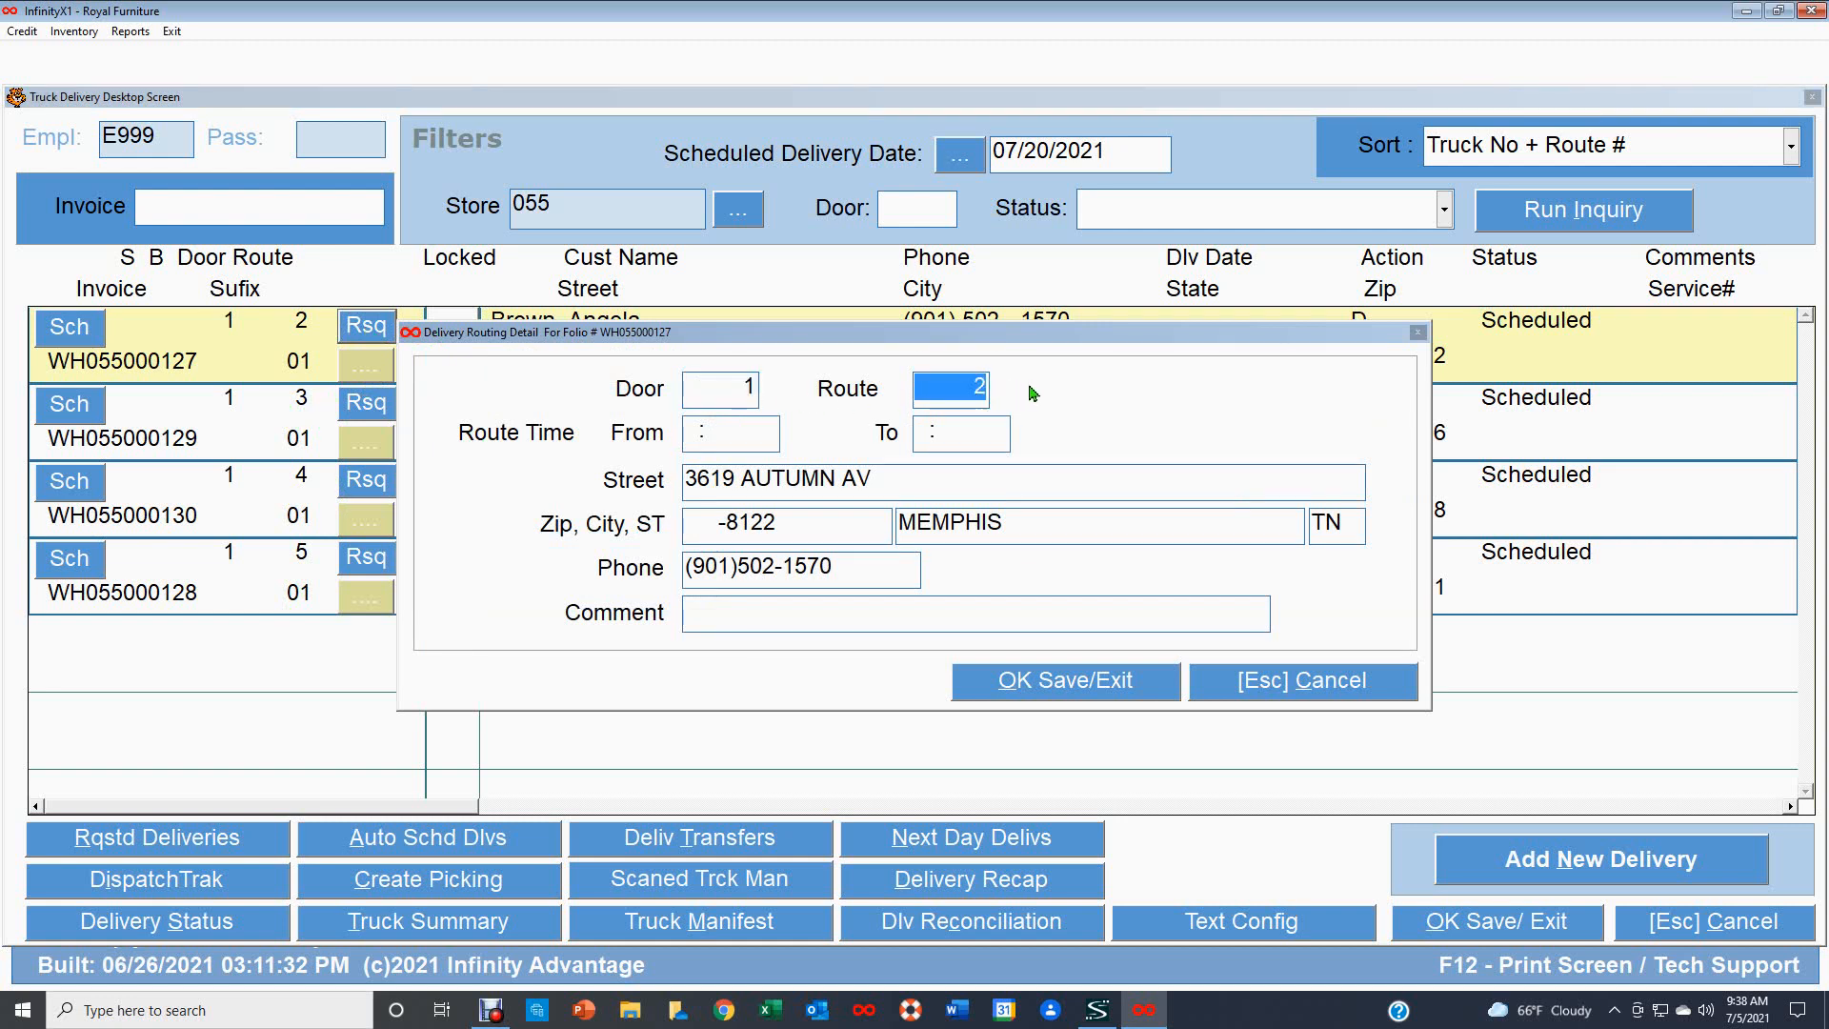
pyautogui.write('3')
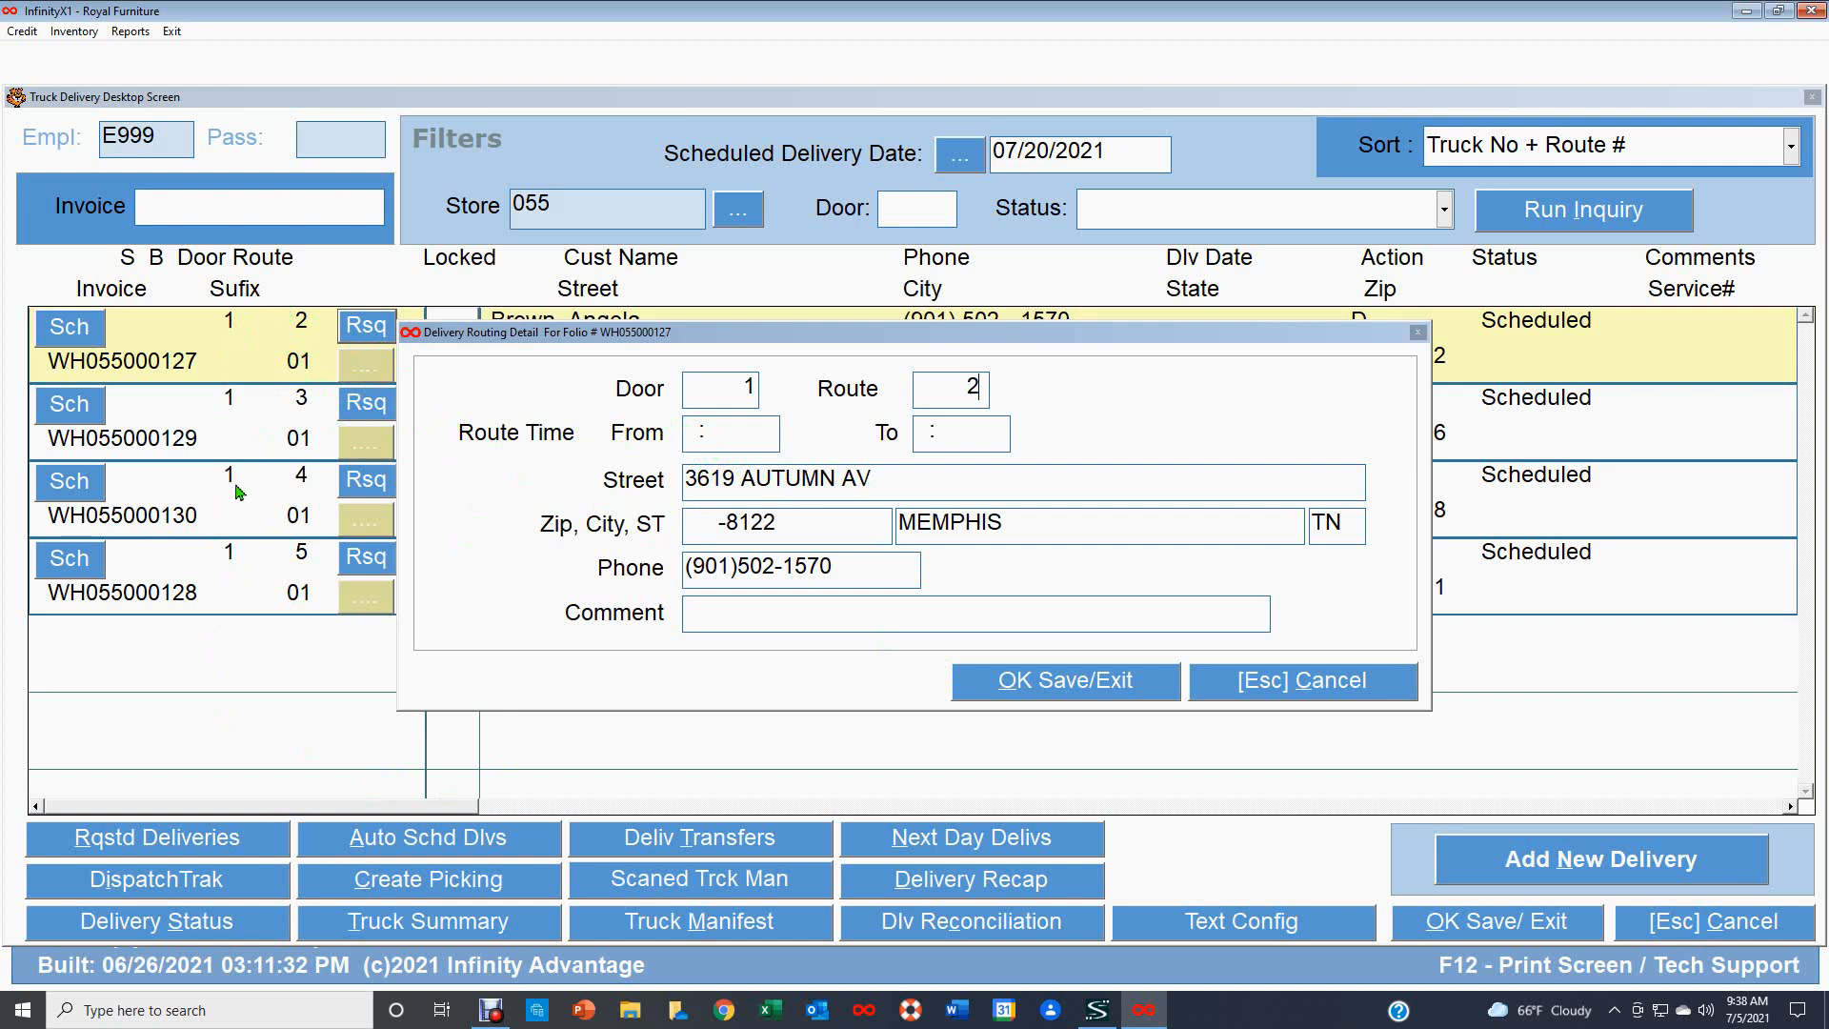
pyautogui.click(722, 392)
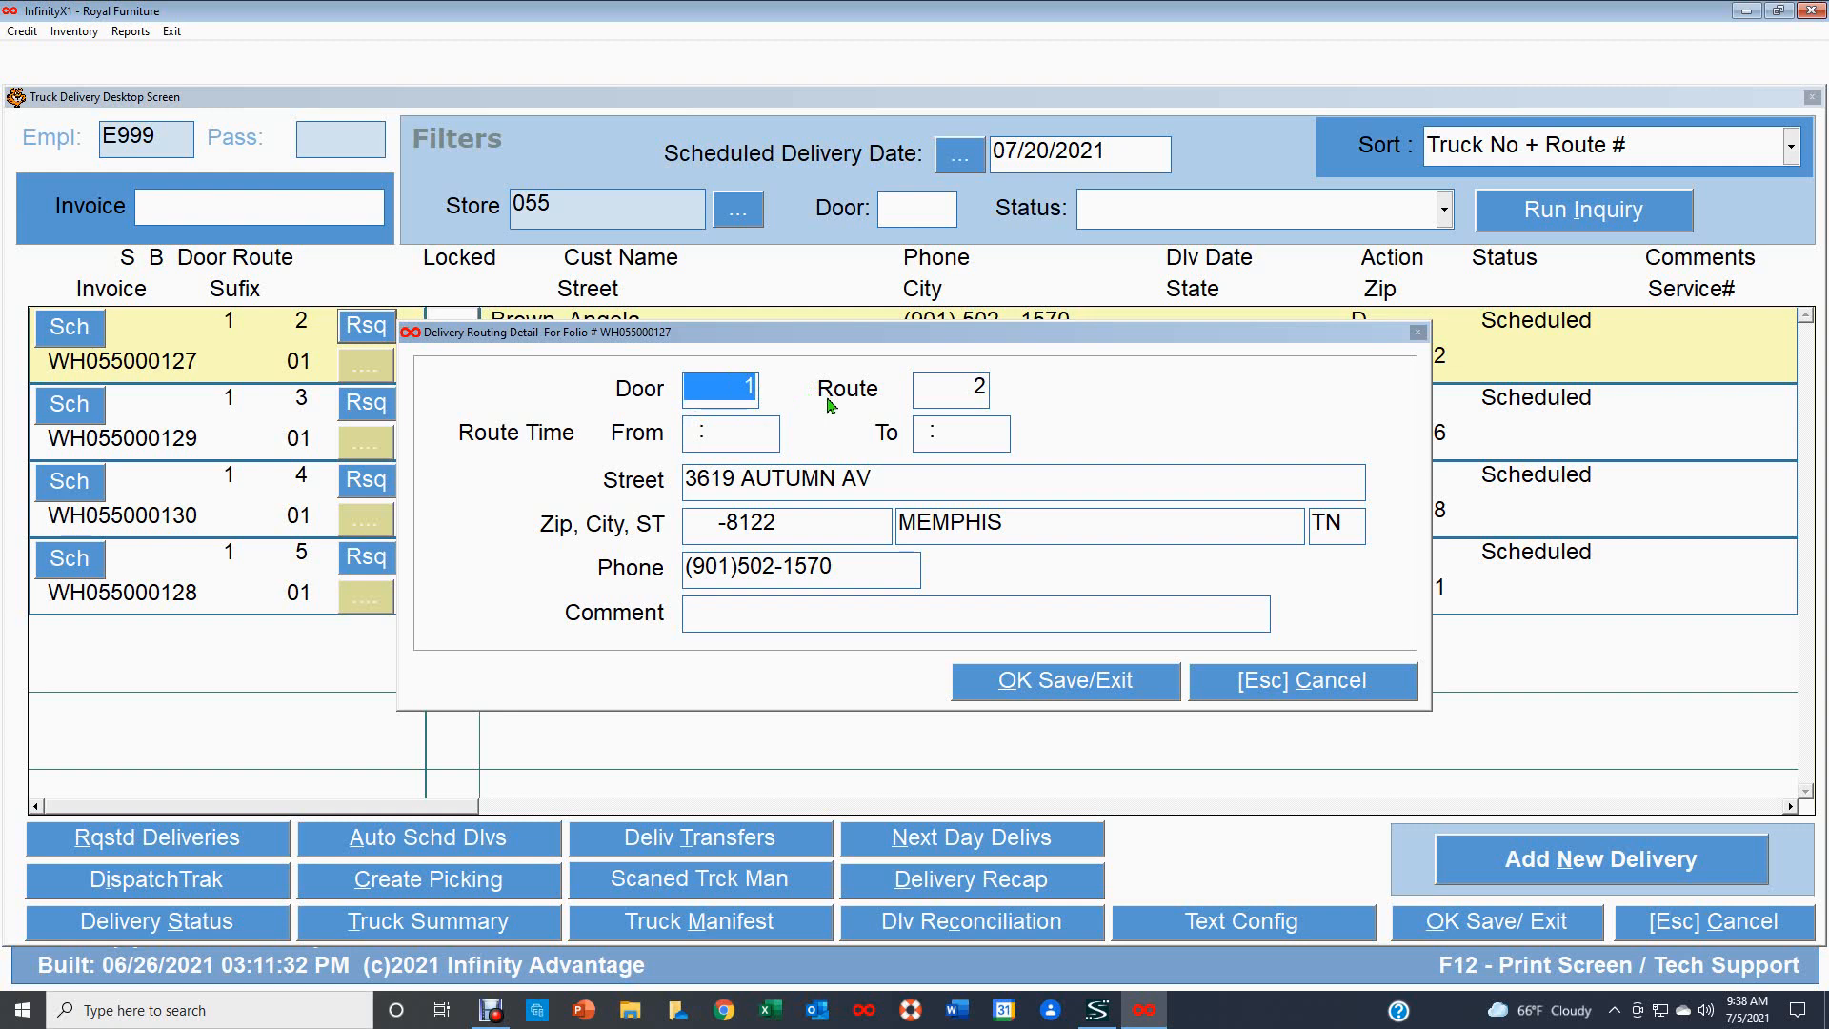
pyautogui.write('2')
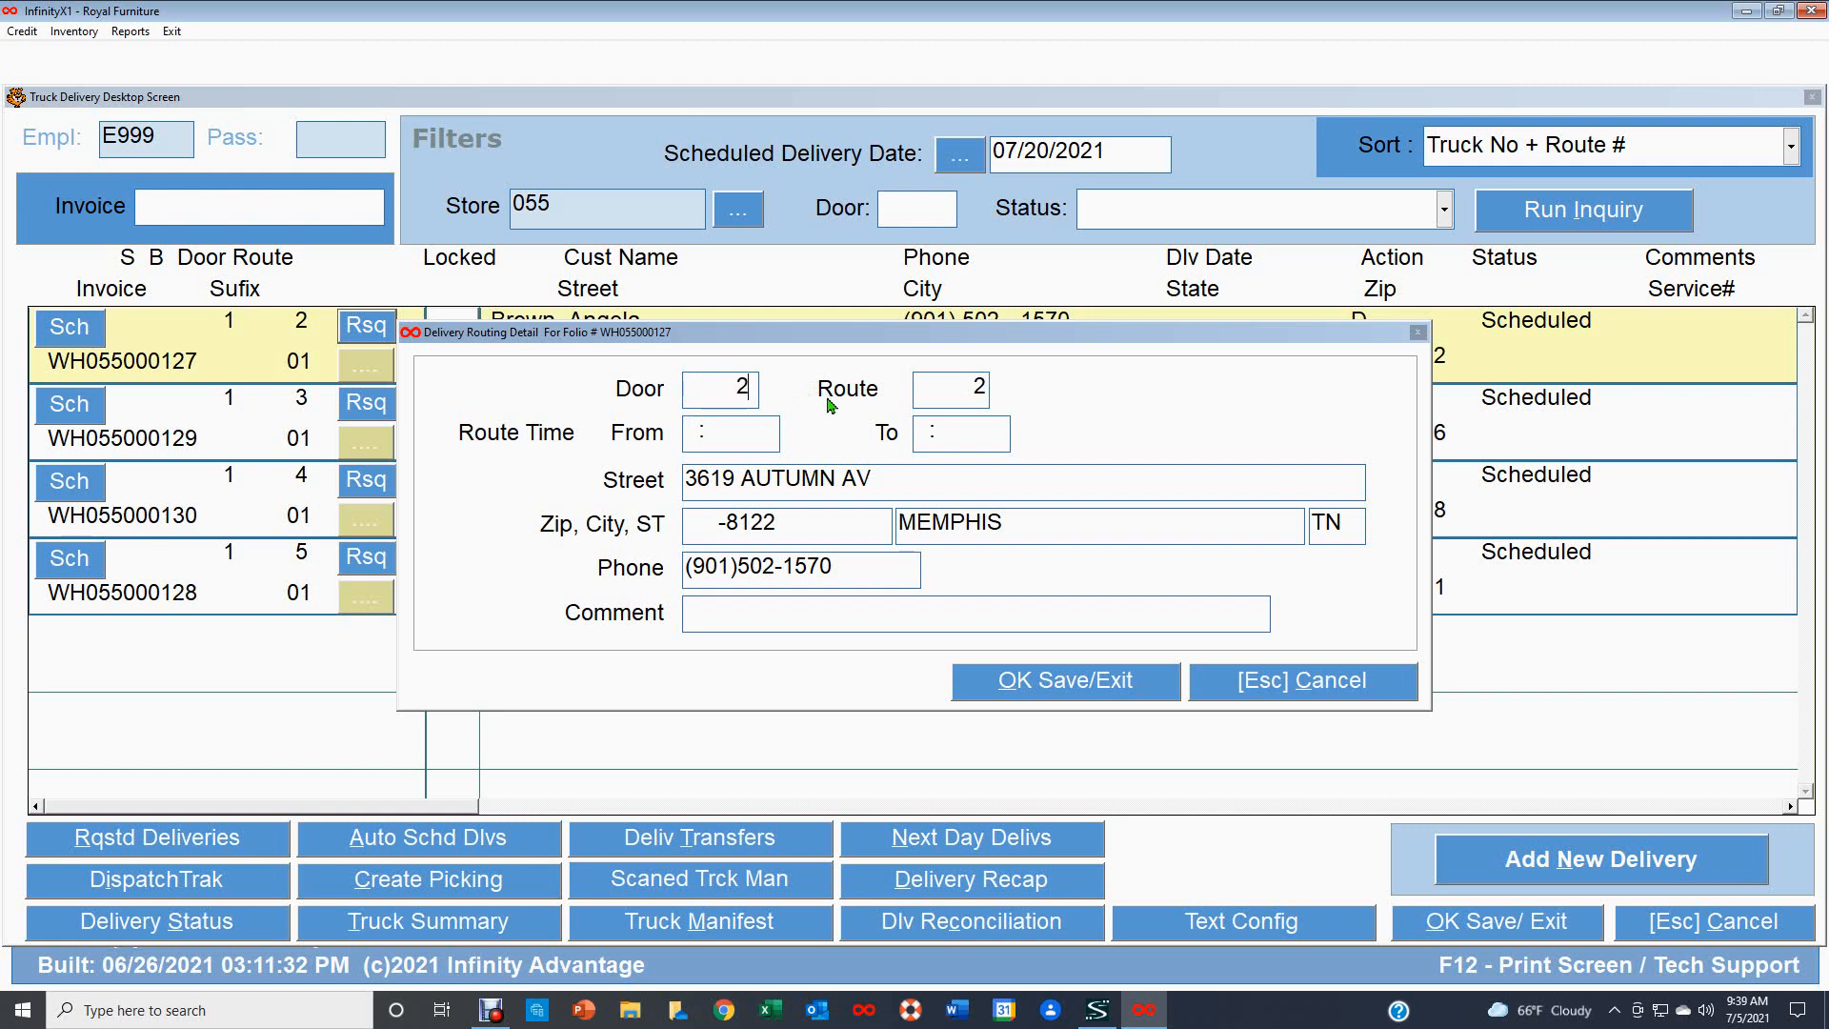
pyautogui.doubleClick(729, 386)
pyautogui.write('1')
pyautogui.click(1092, 688)
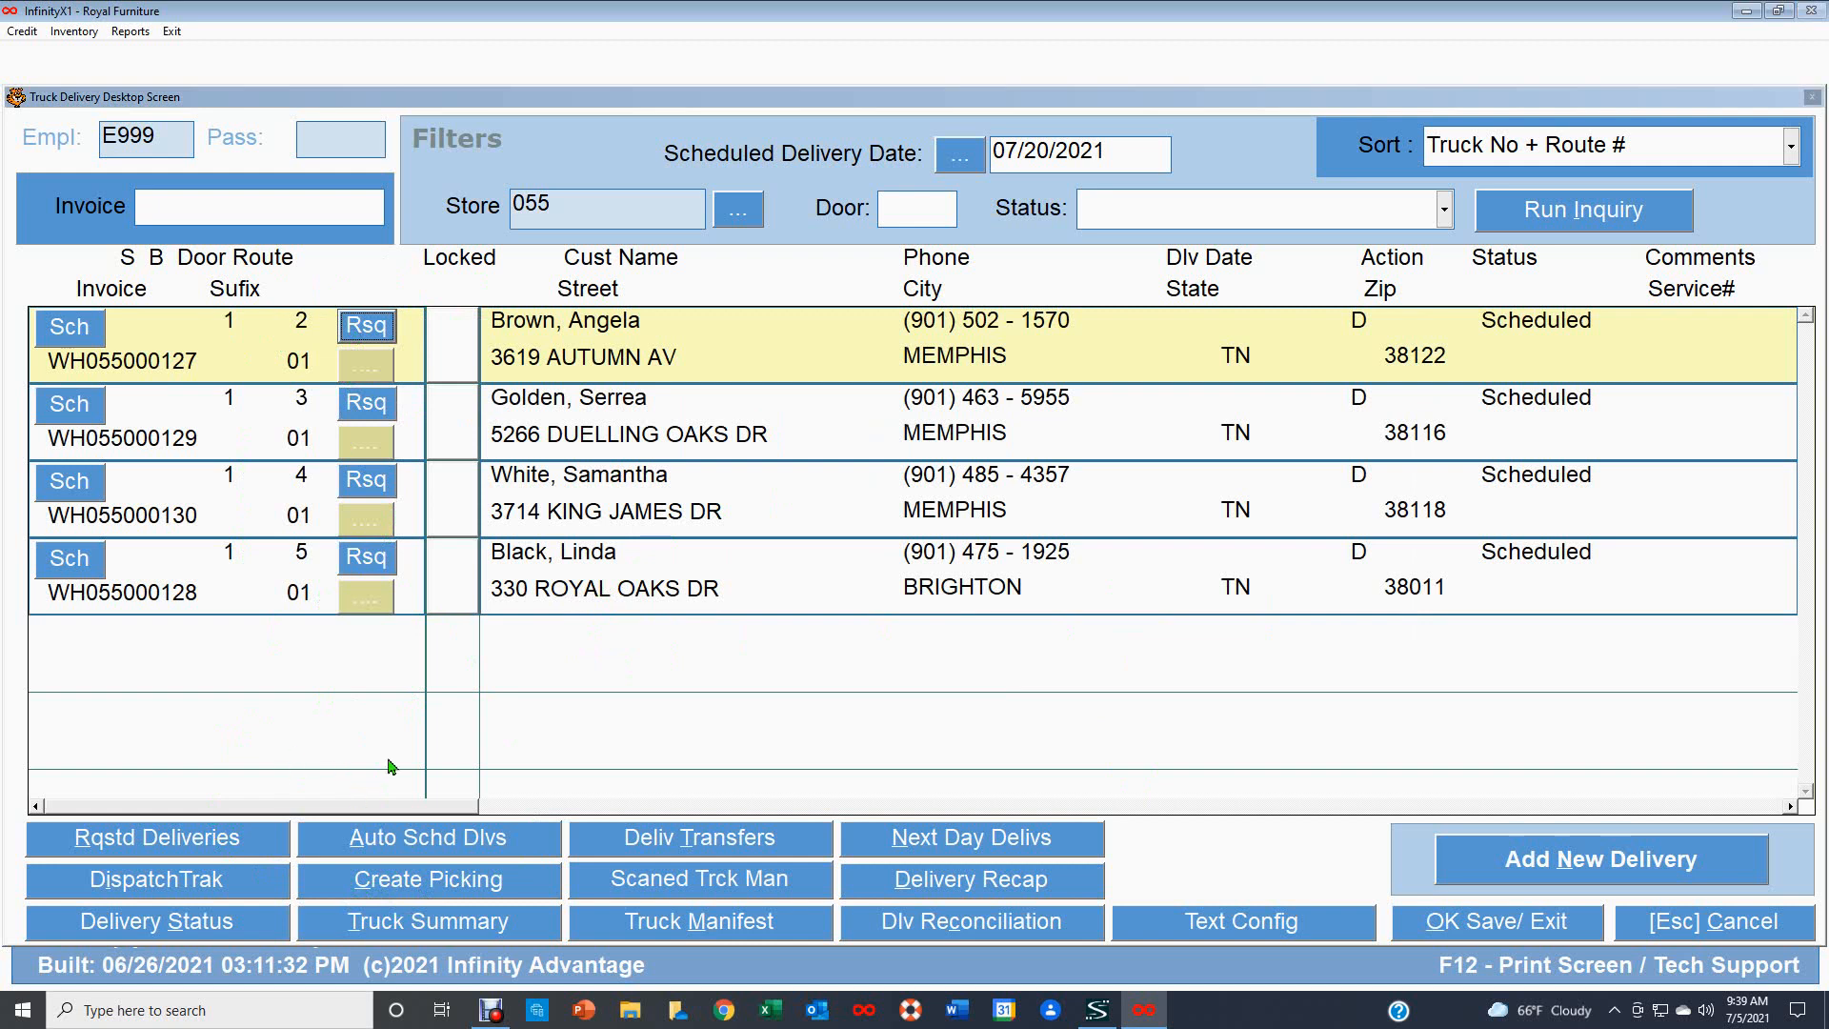
# Set the Dispatch Track interface delivery date to 07/20/2021 and cancel the interface.
pyautogui.click(190, 884)
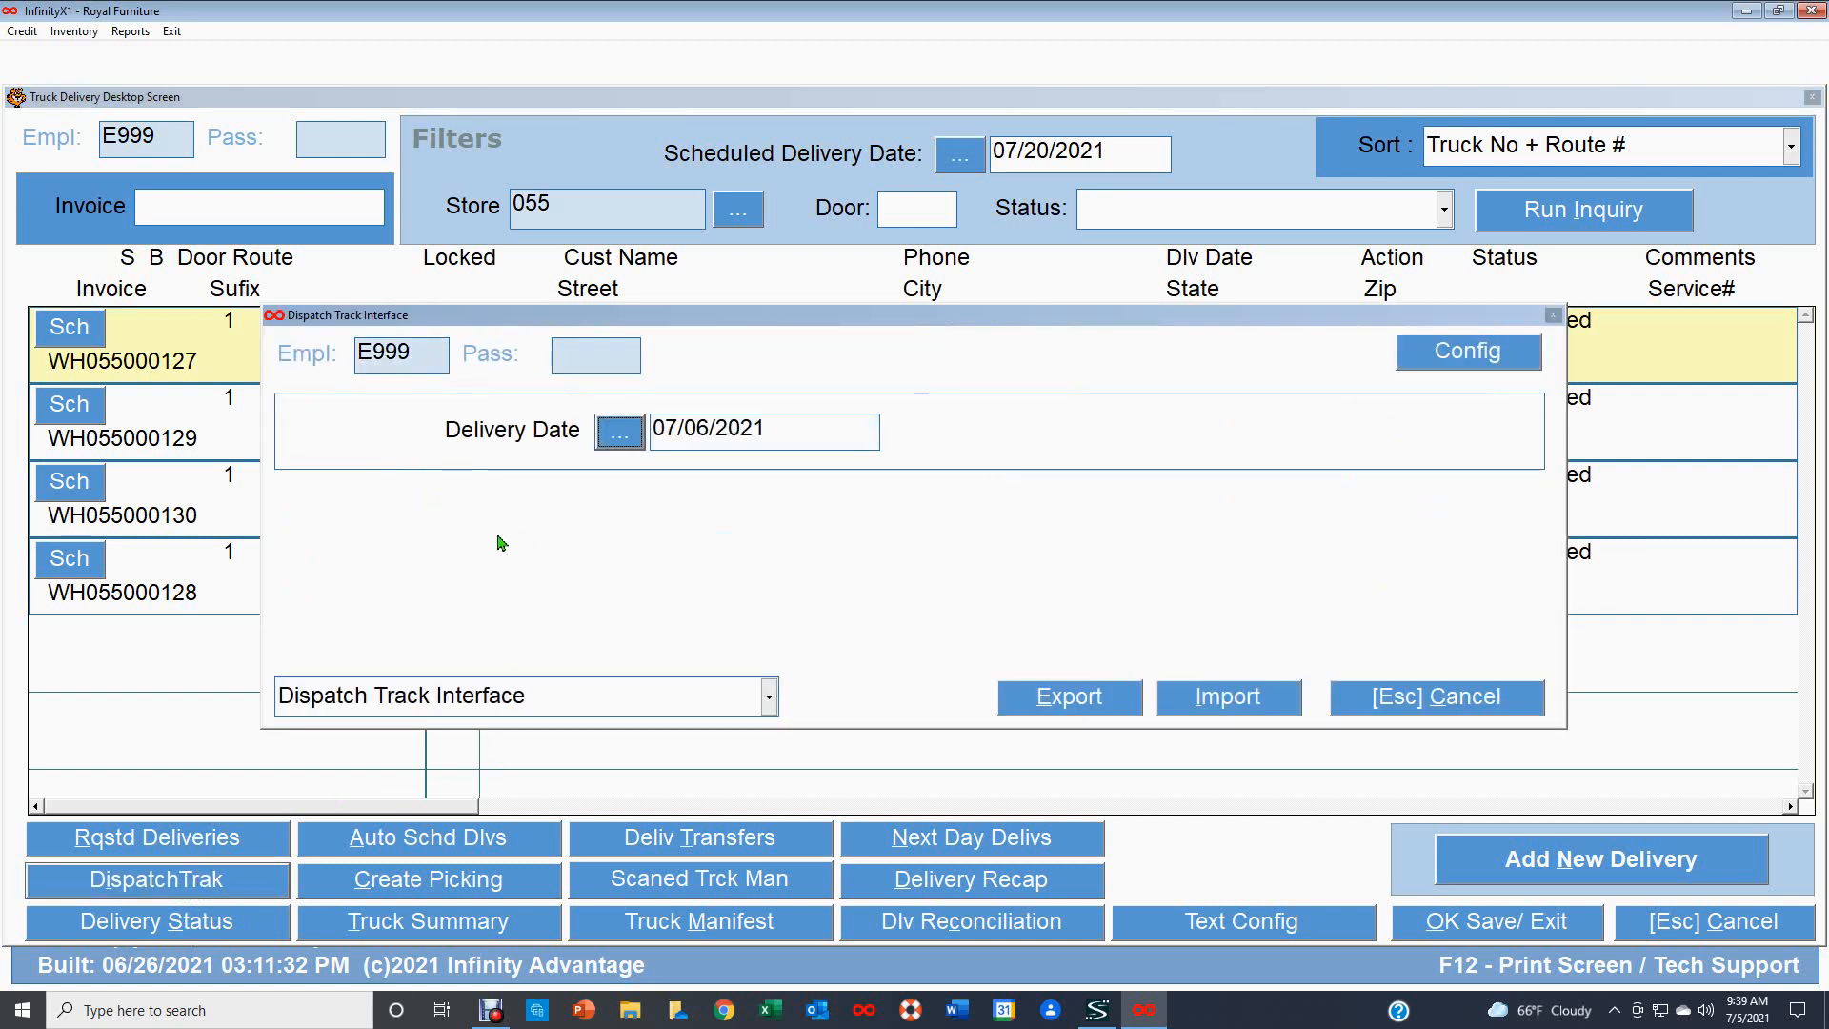
pyautogui.click(621, 440)
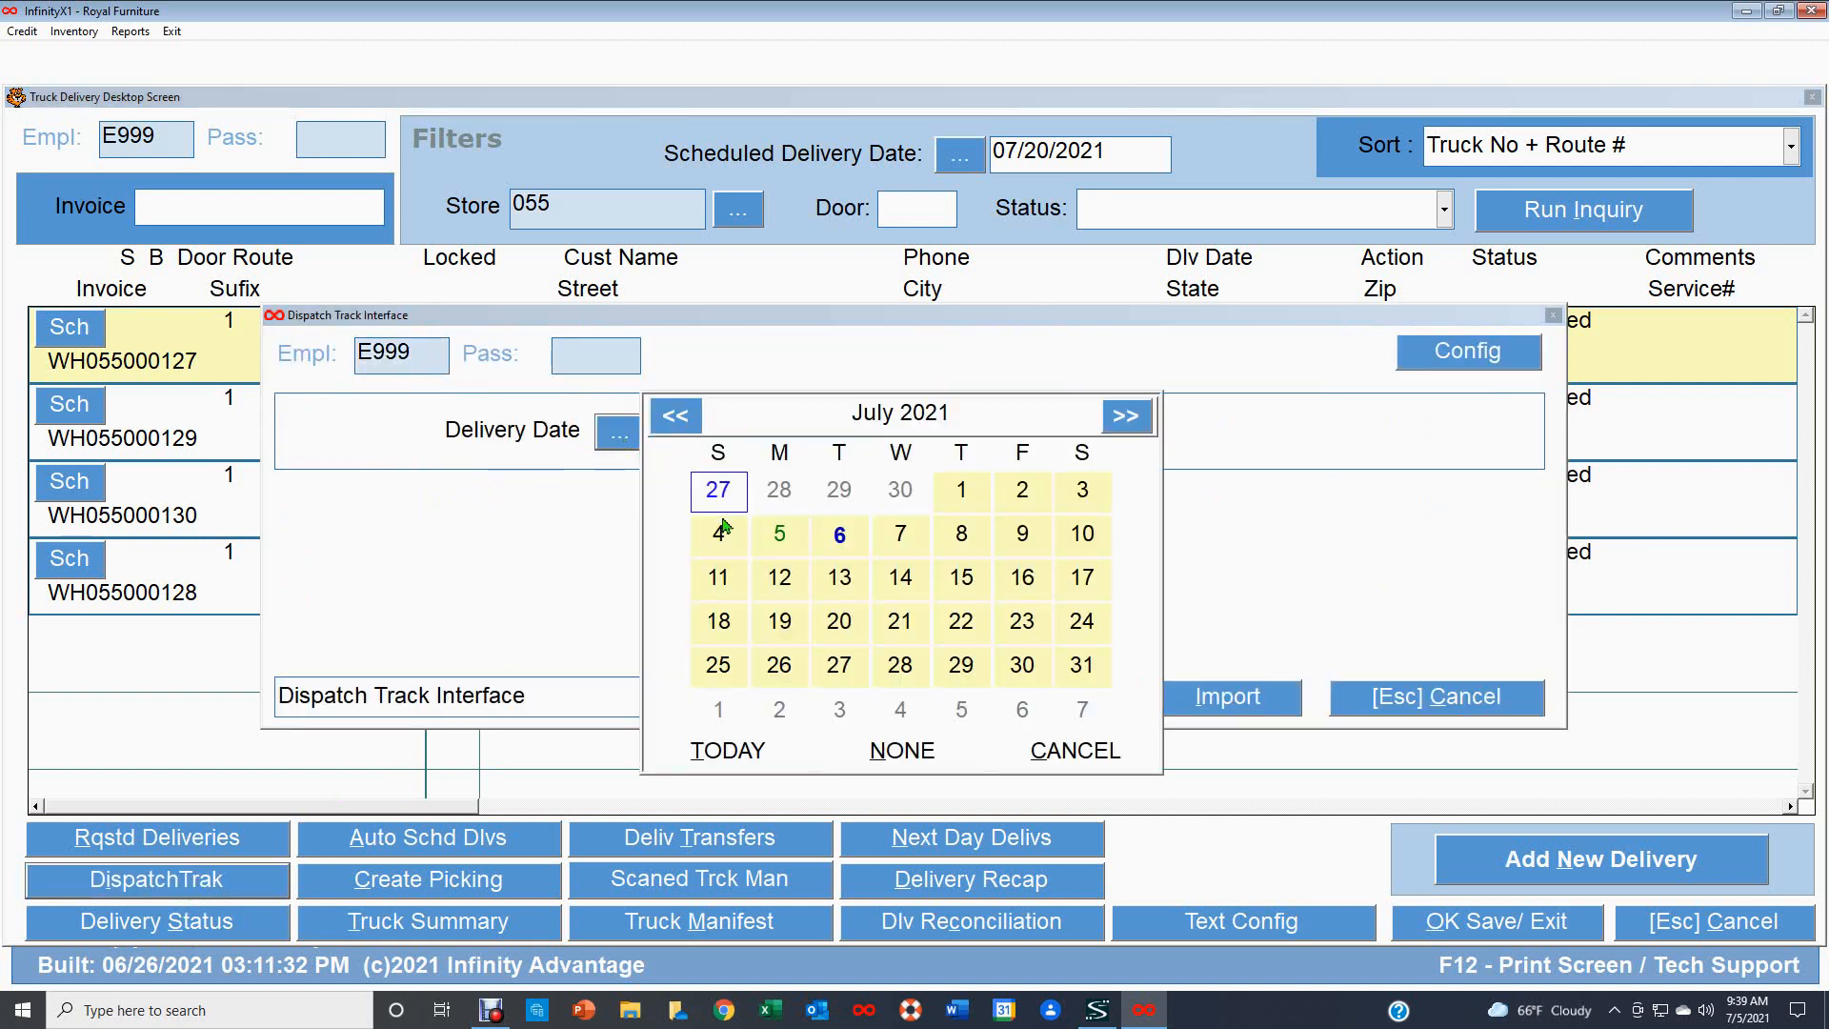
pyautogui.click(842, 623)
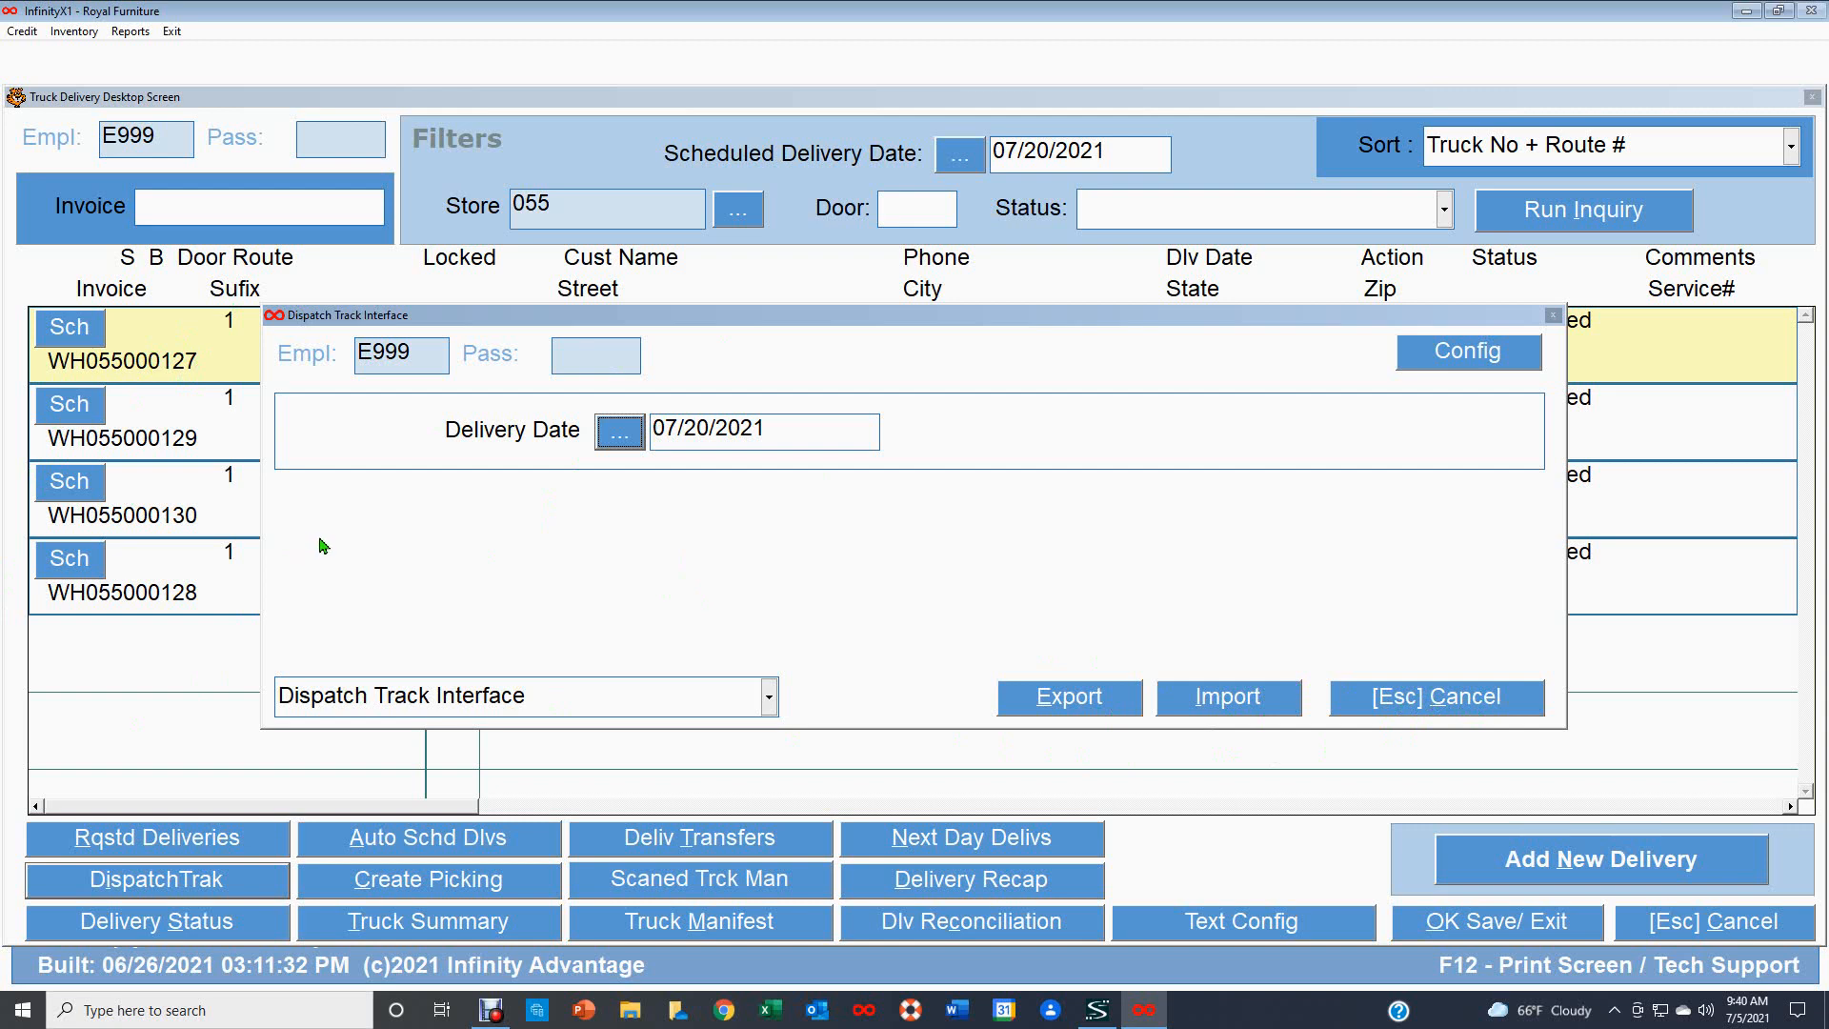
pyautogui.click(1454, 704)
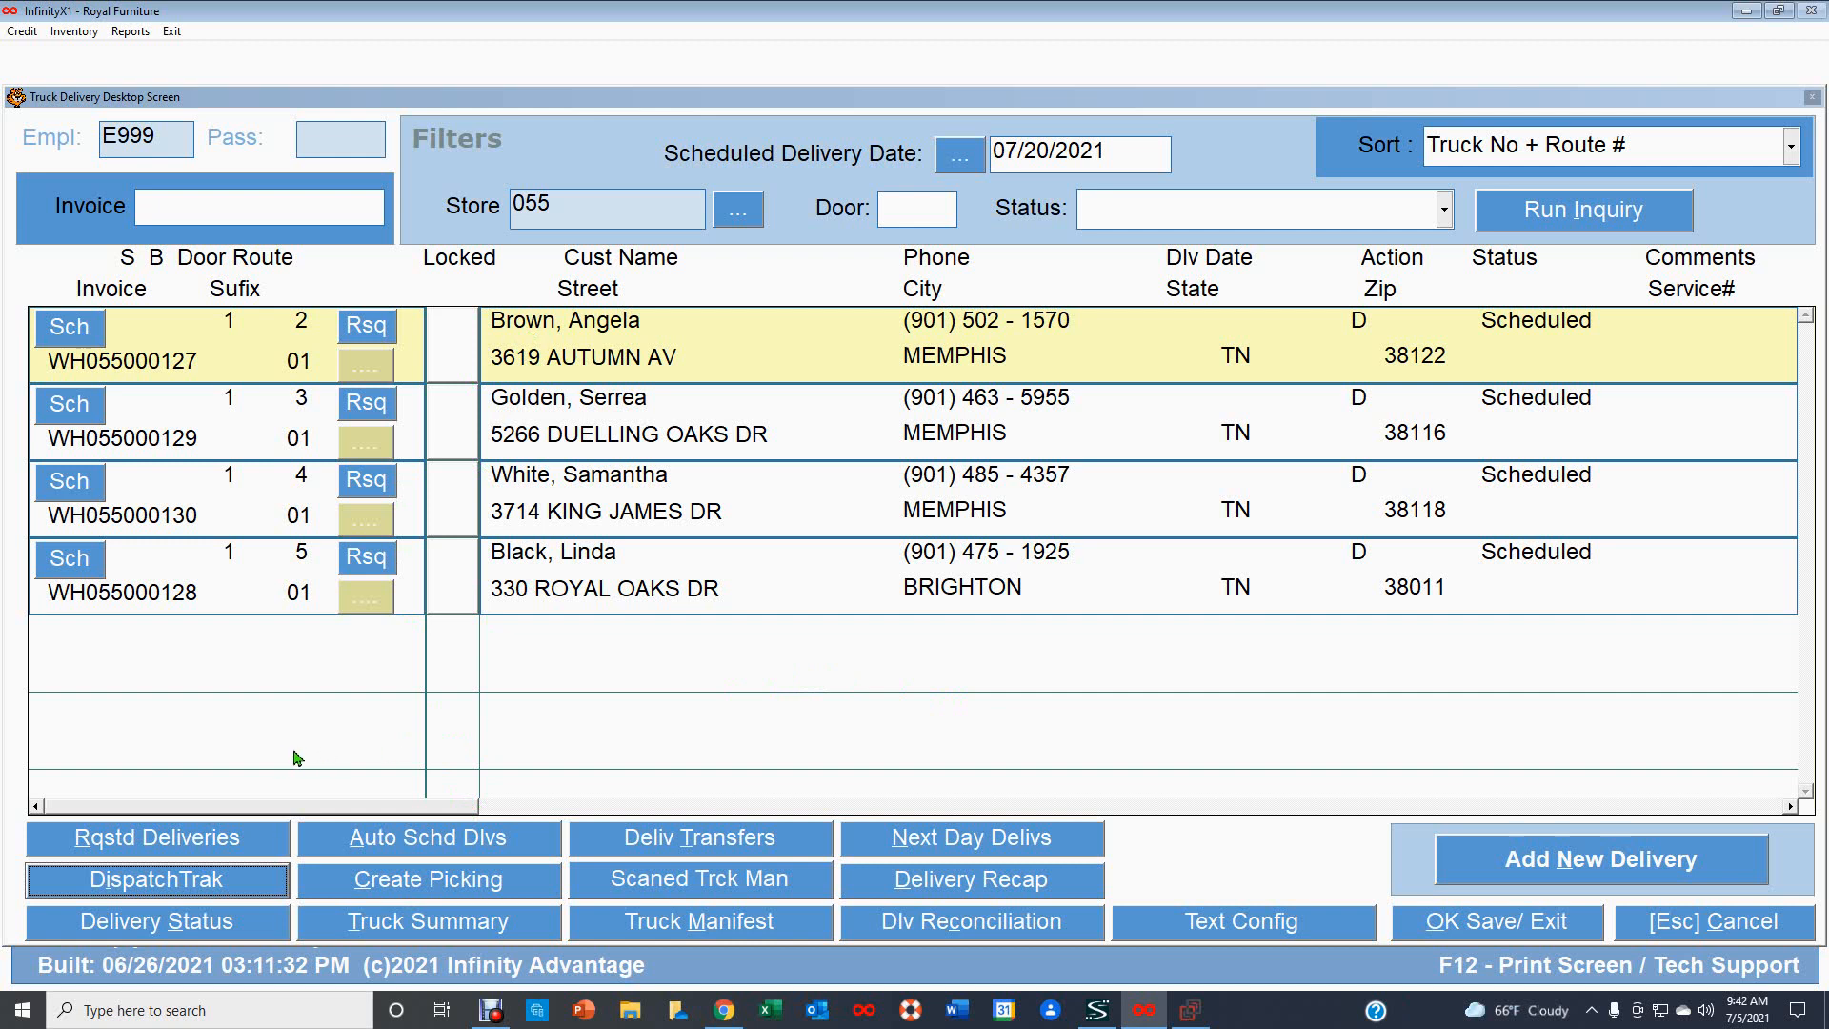
# Open Create Picking and set its date to 07/20/2021.
pyautogui.click(445, 889)
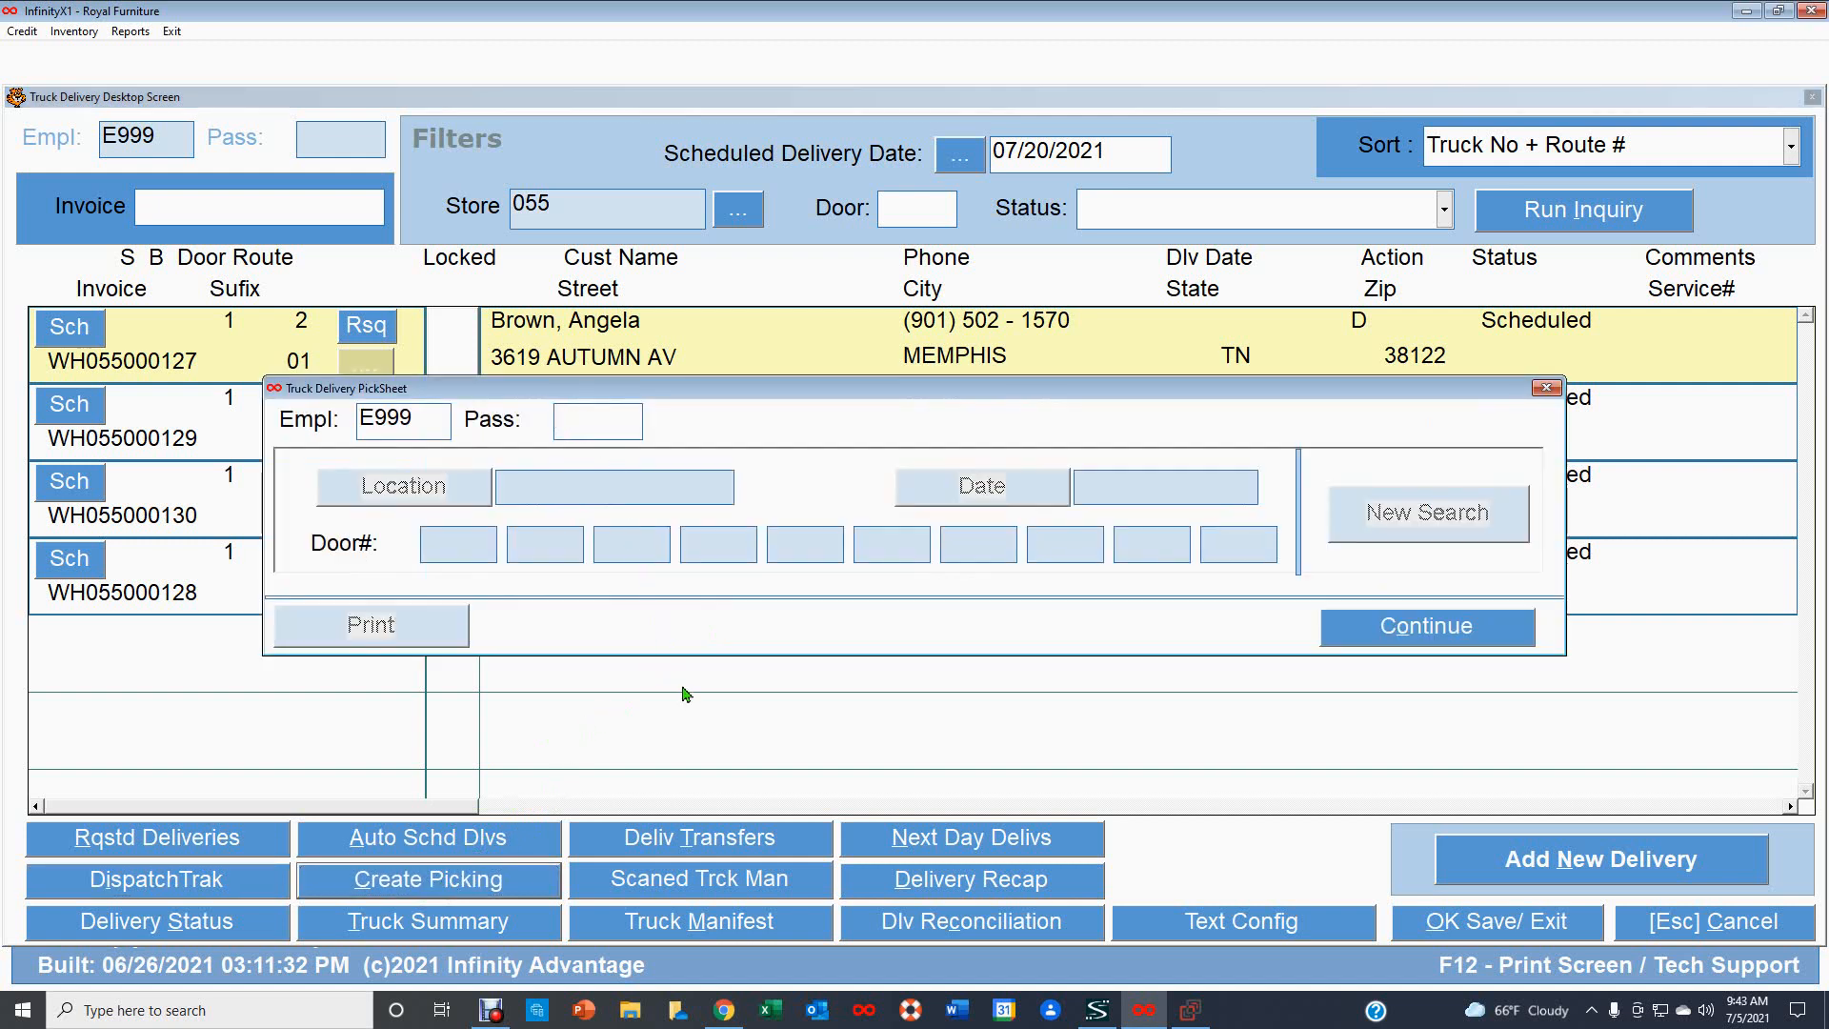
pyautogui.press('Return')
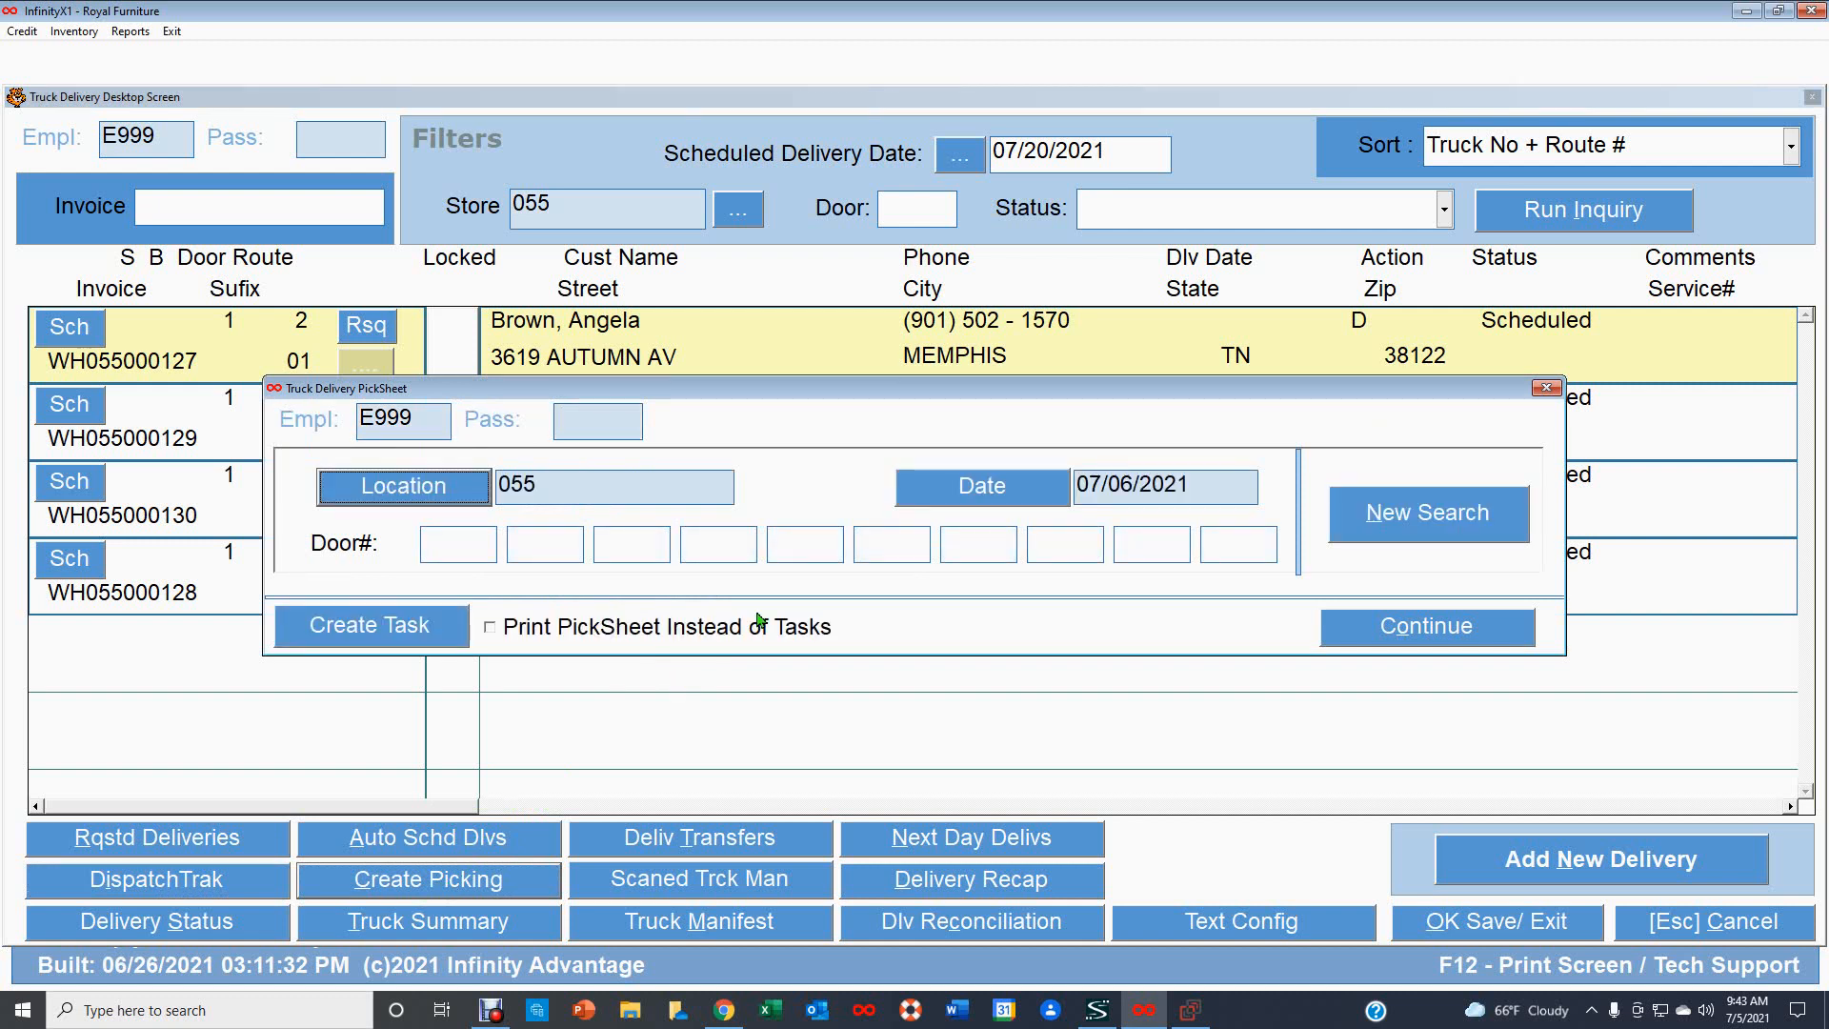
pyautogui.click(1009, 503)
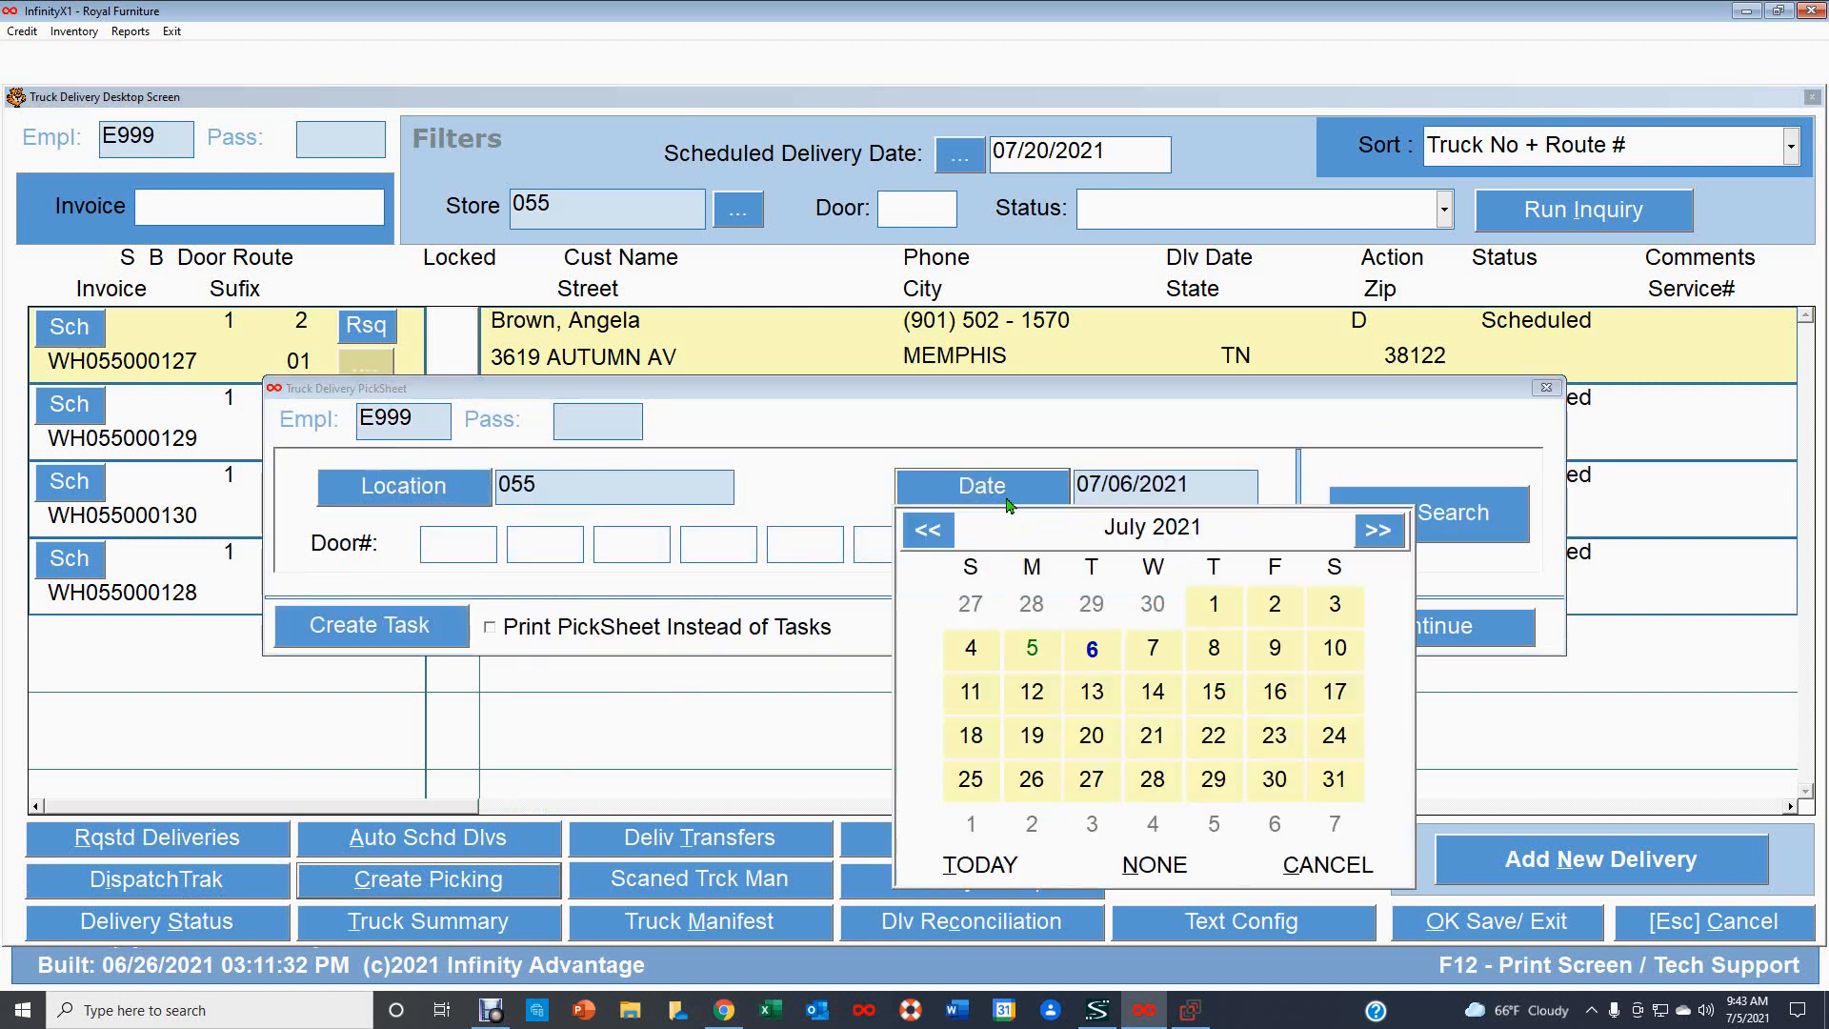
pyautogui.click(1090, 751)
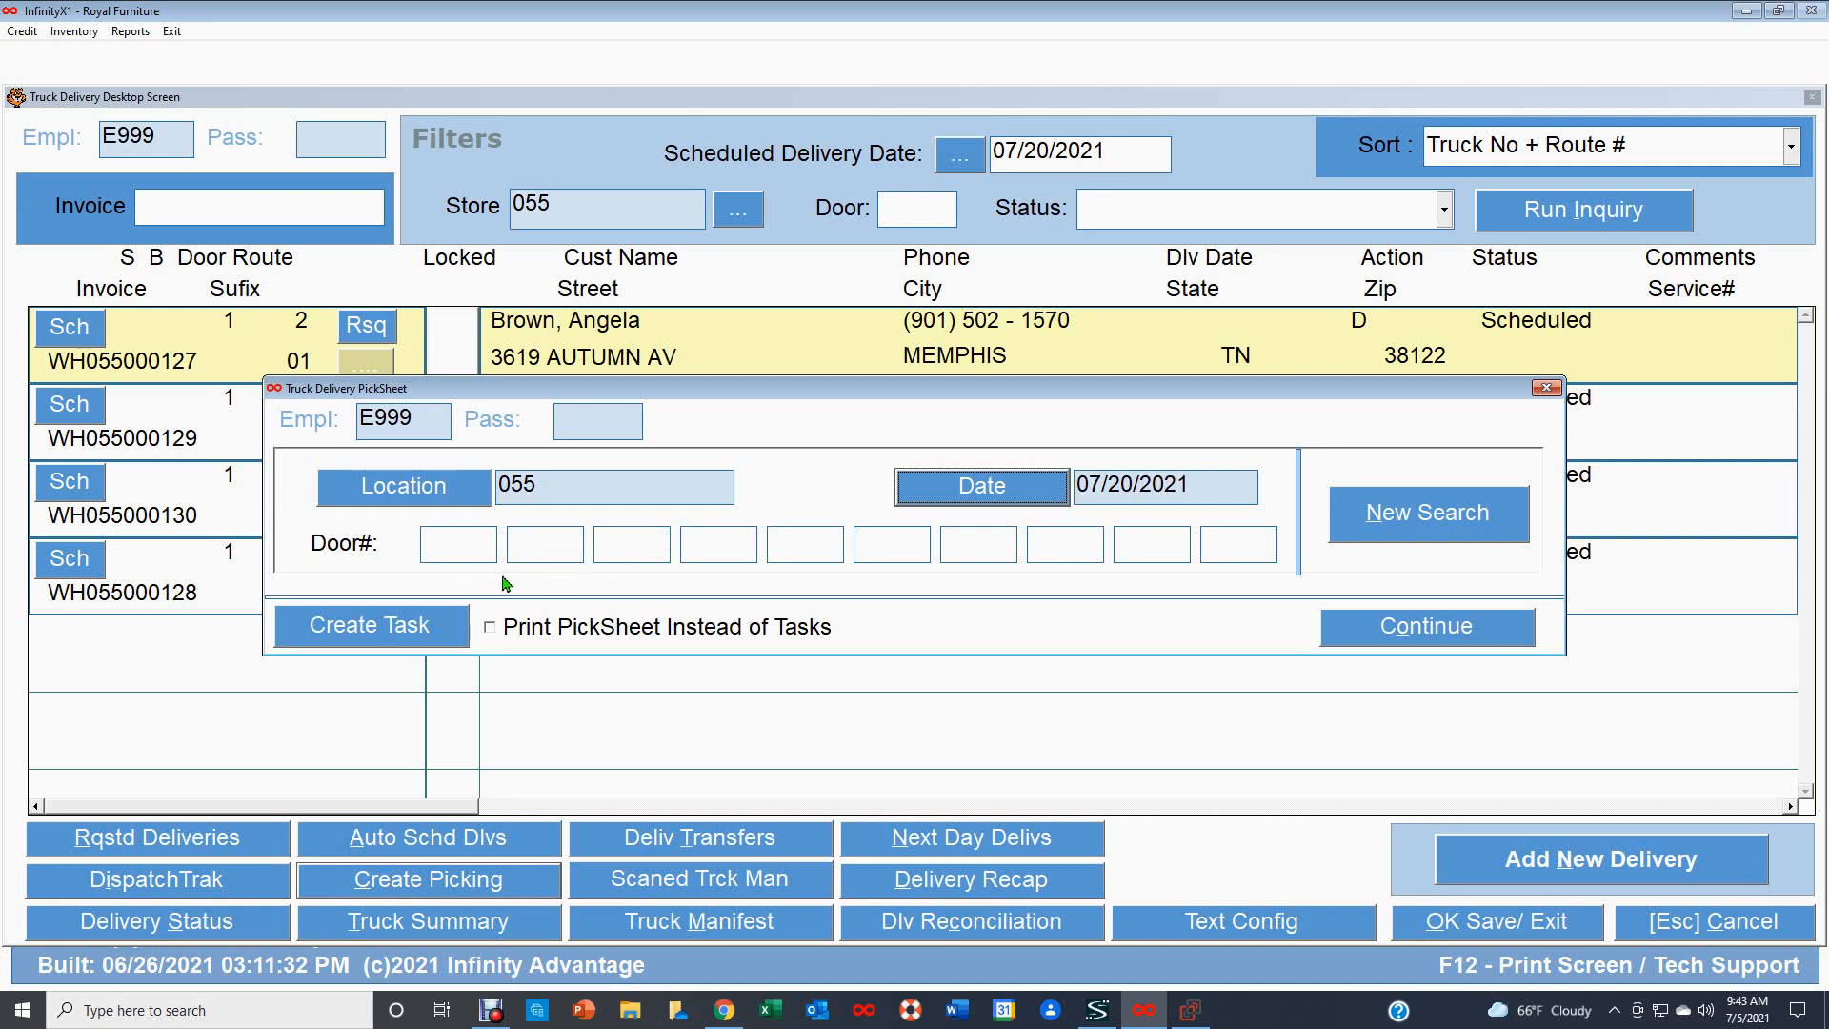
# Clear the first door number field in the pick sheet dialog.
pyautogui.click(439, 544)
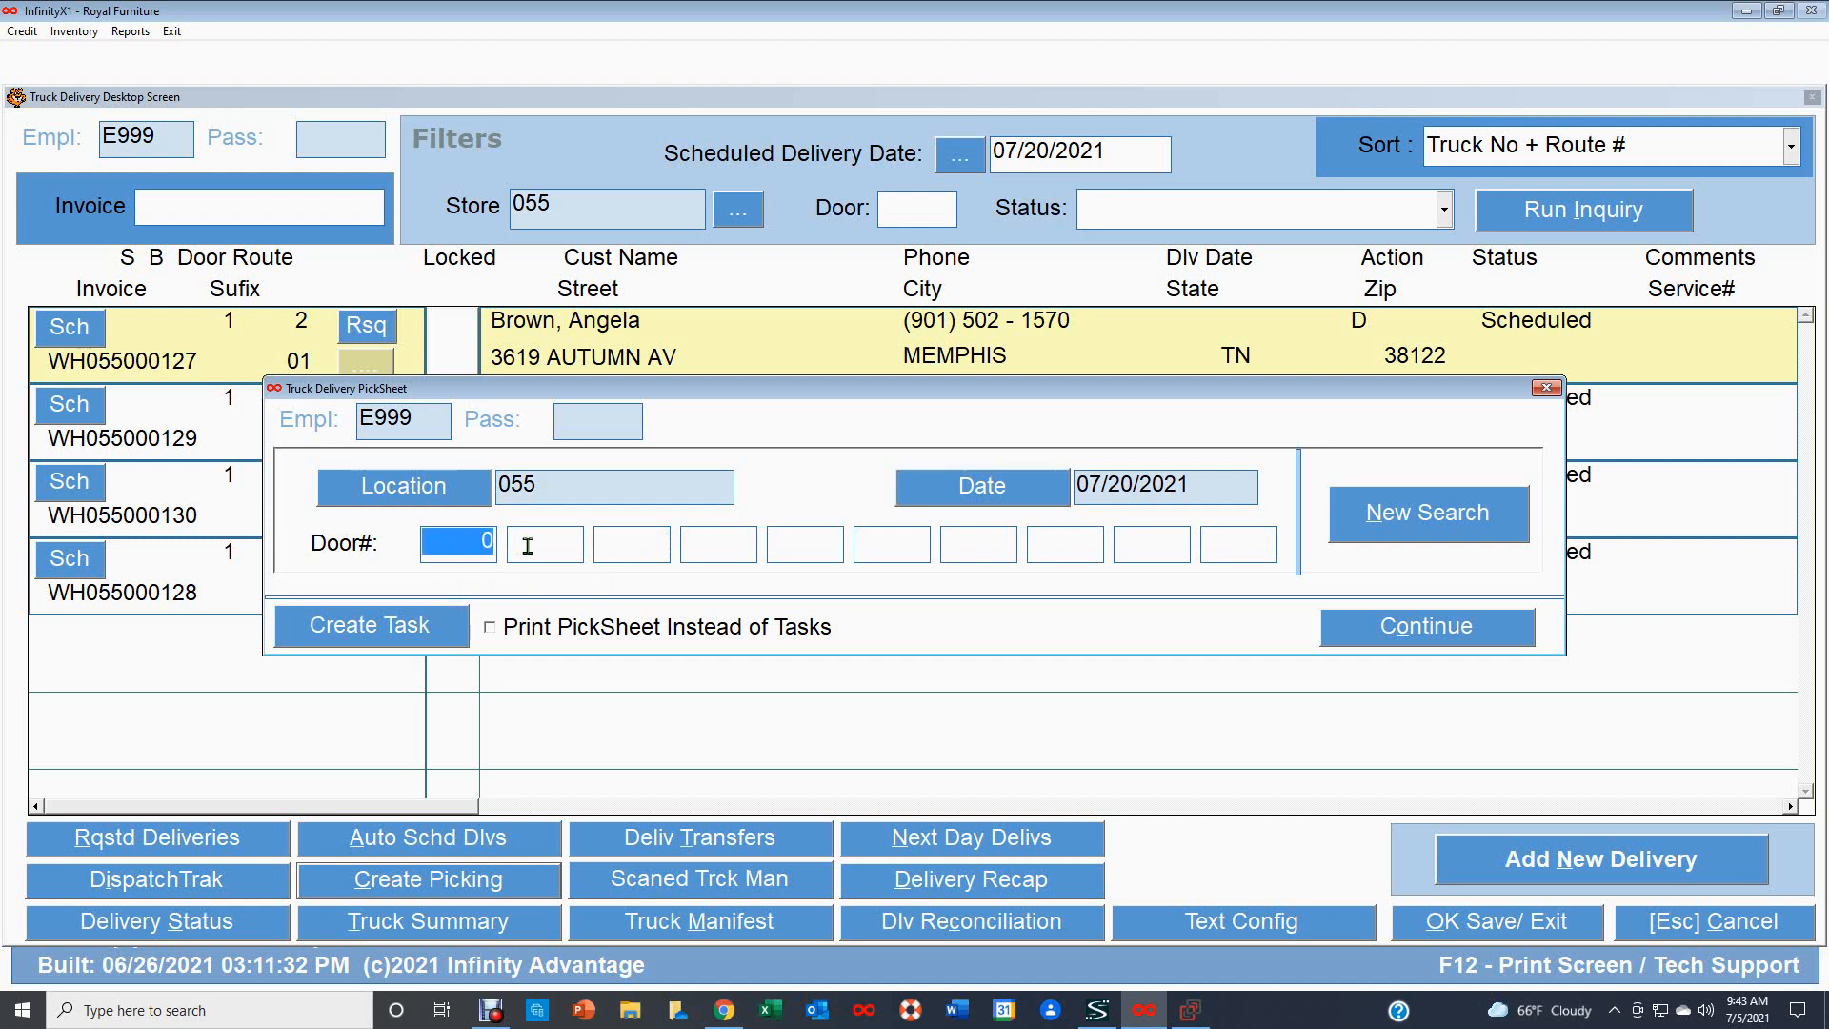
pyautogui.click(533, 544)
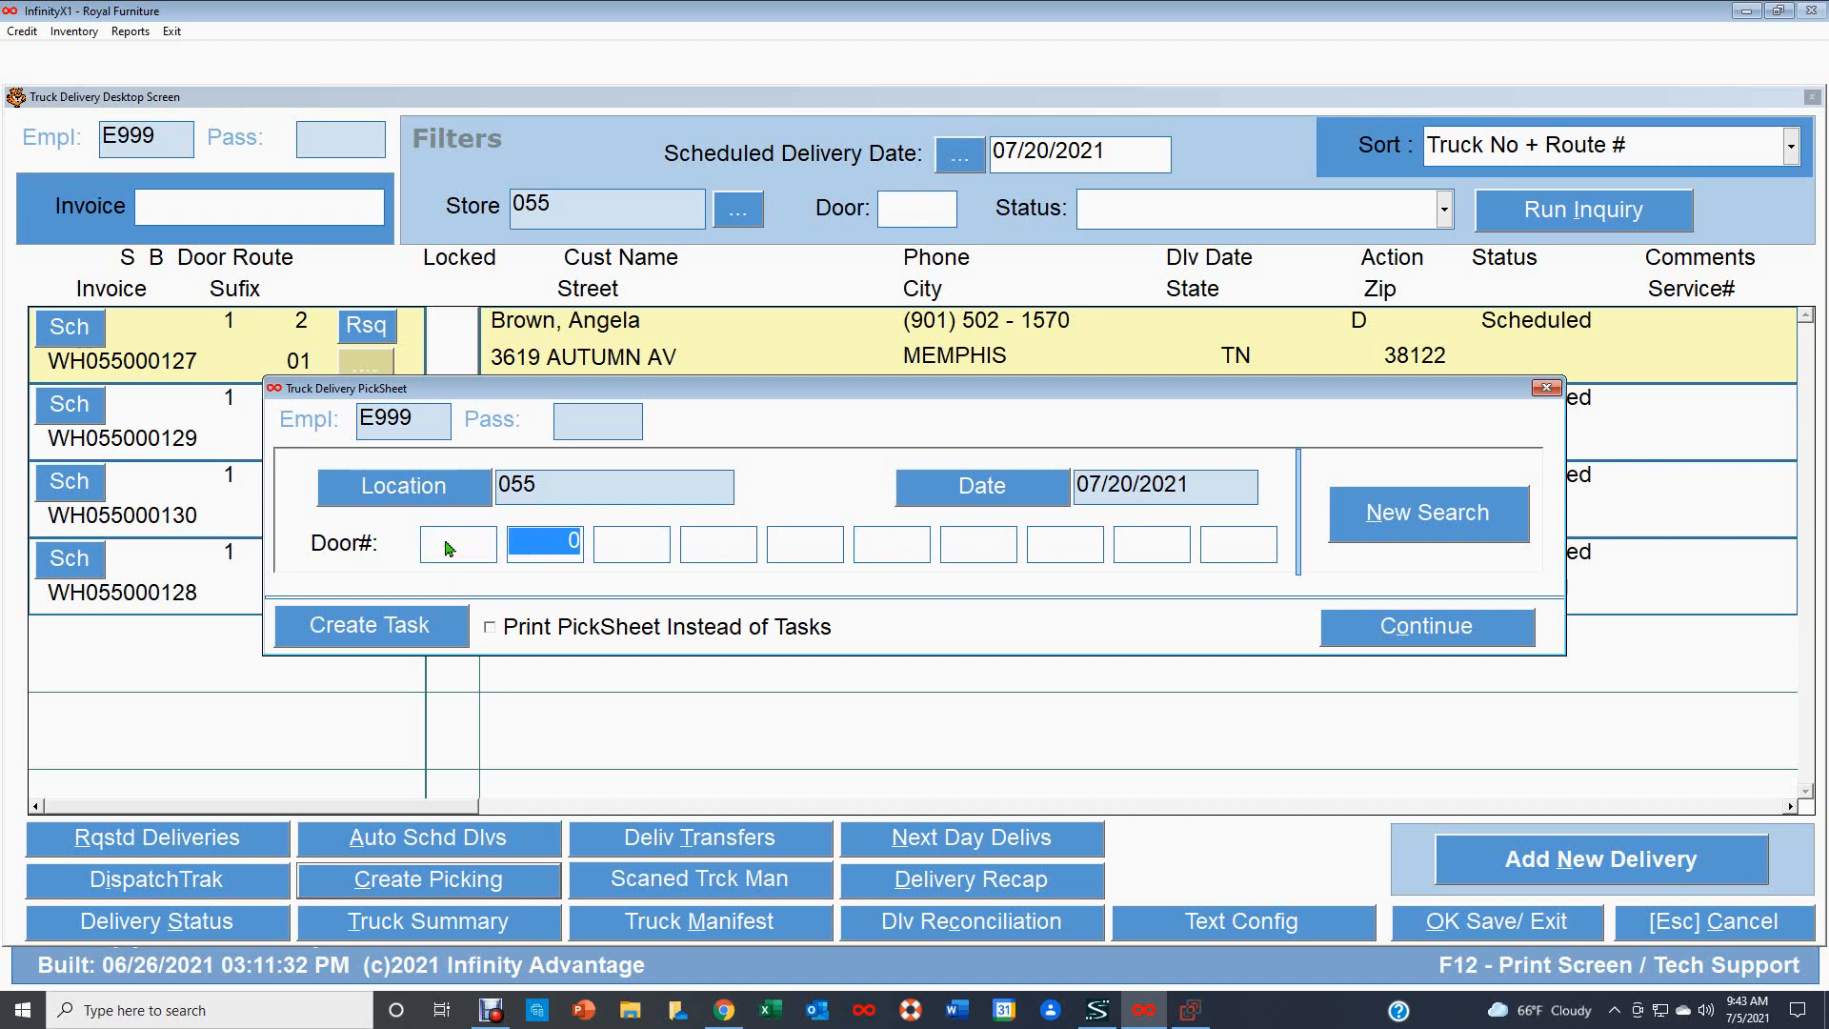
pyautogui.click(450, 541)
pyautogui.click(538, 544)
pyautogui.click(442, 540)
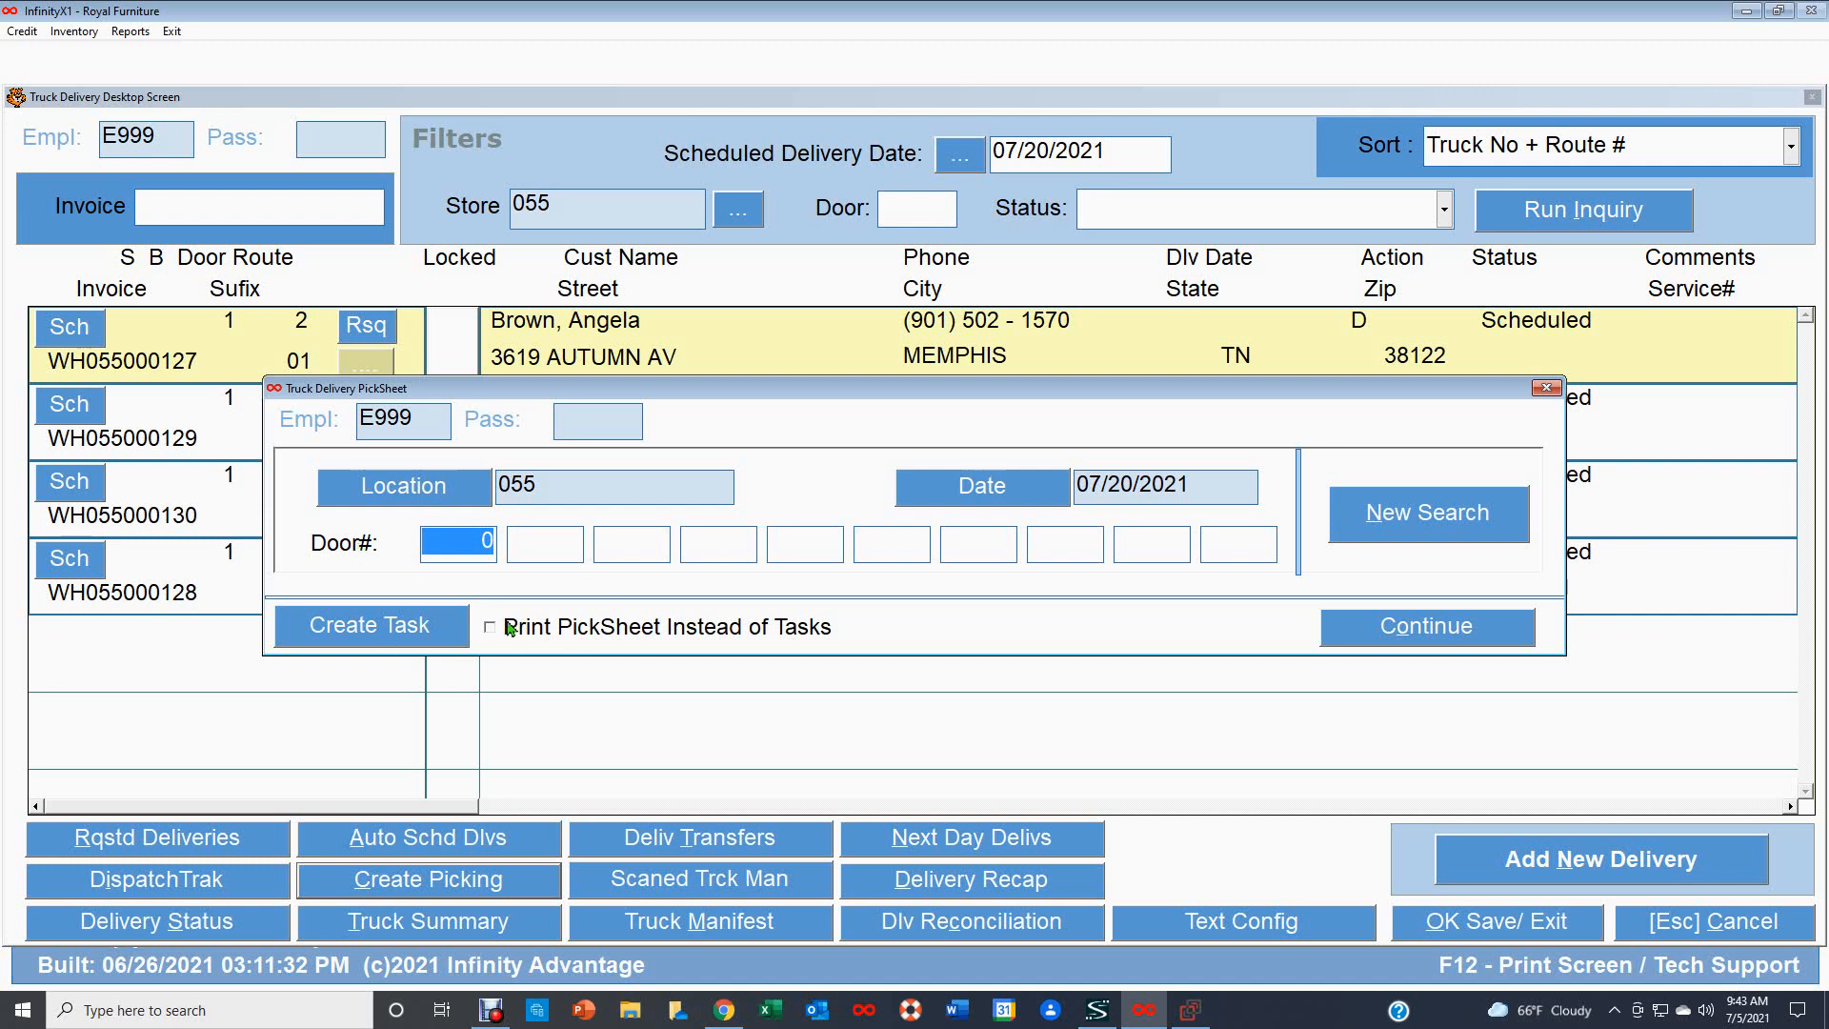
pyautogui.press('BackSpace')
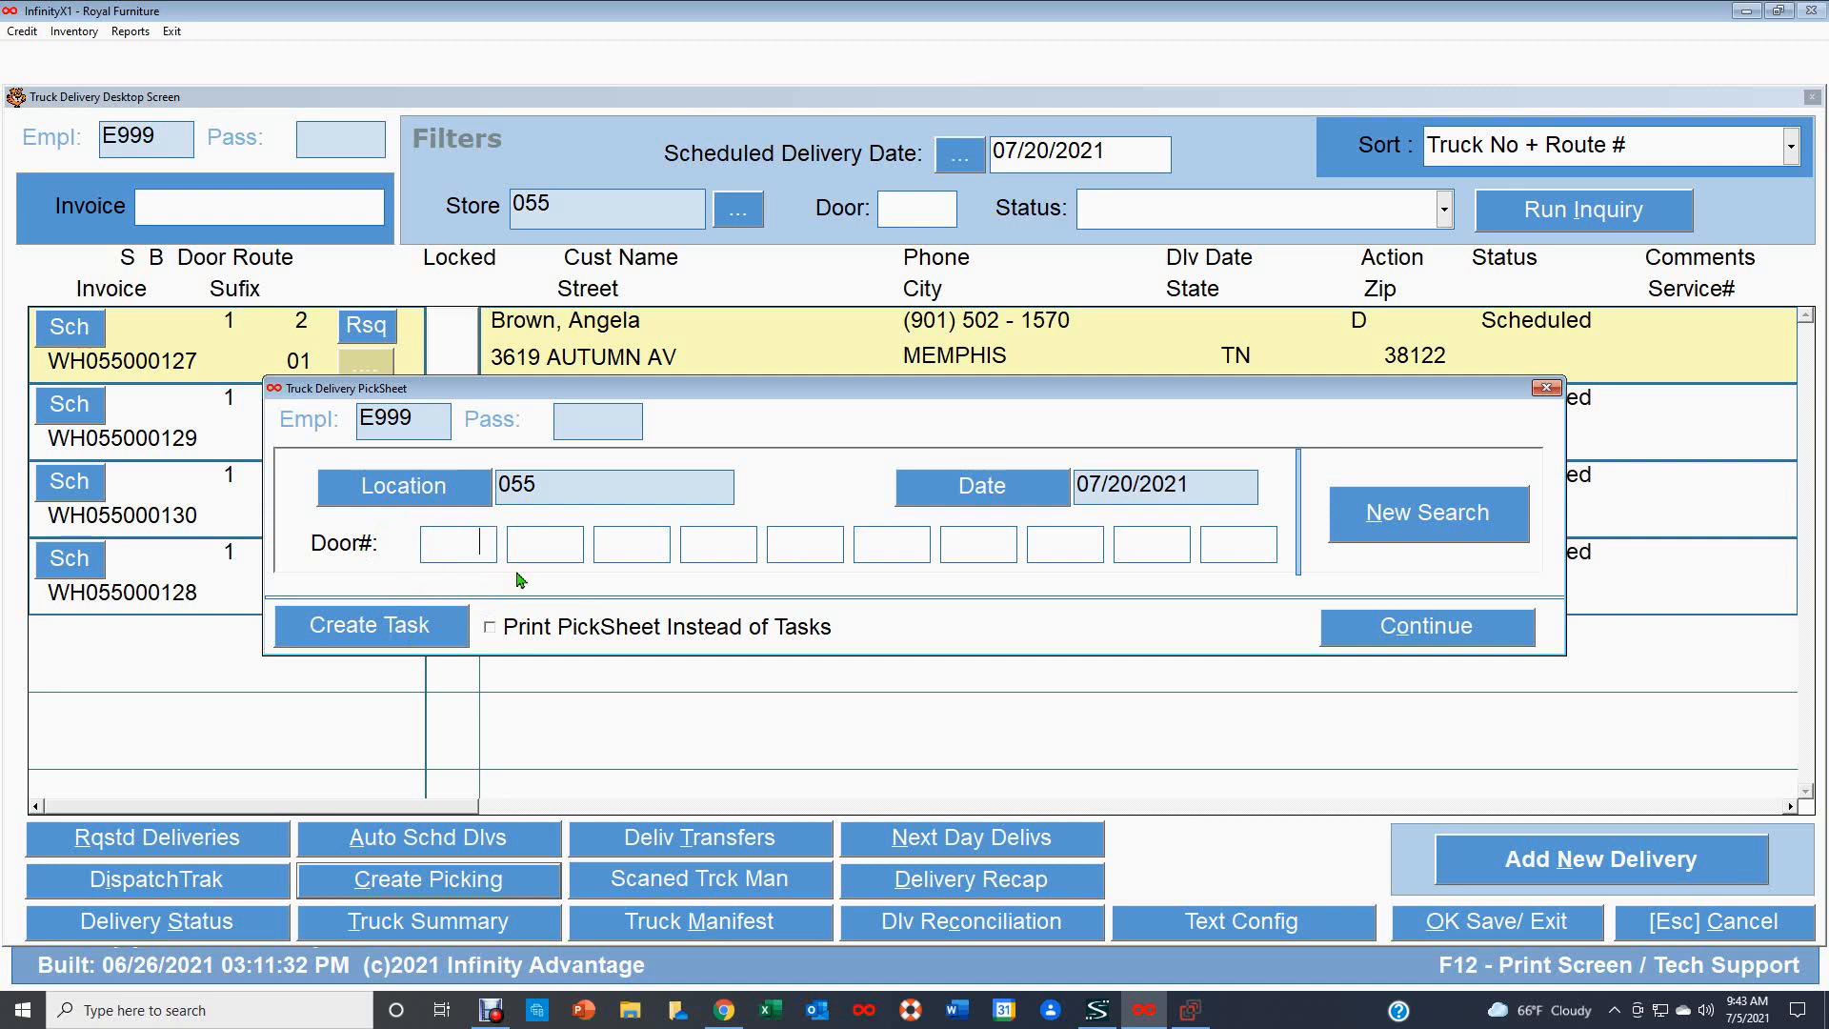
# Create the picking tasks for all doors, acknowledge the notice, and continue.
pyautogui.click(379, 634)
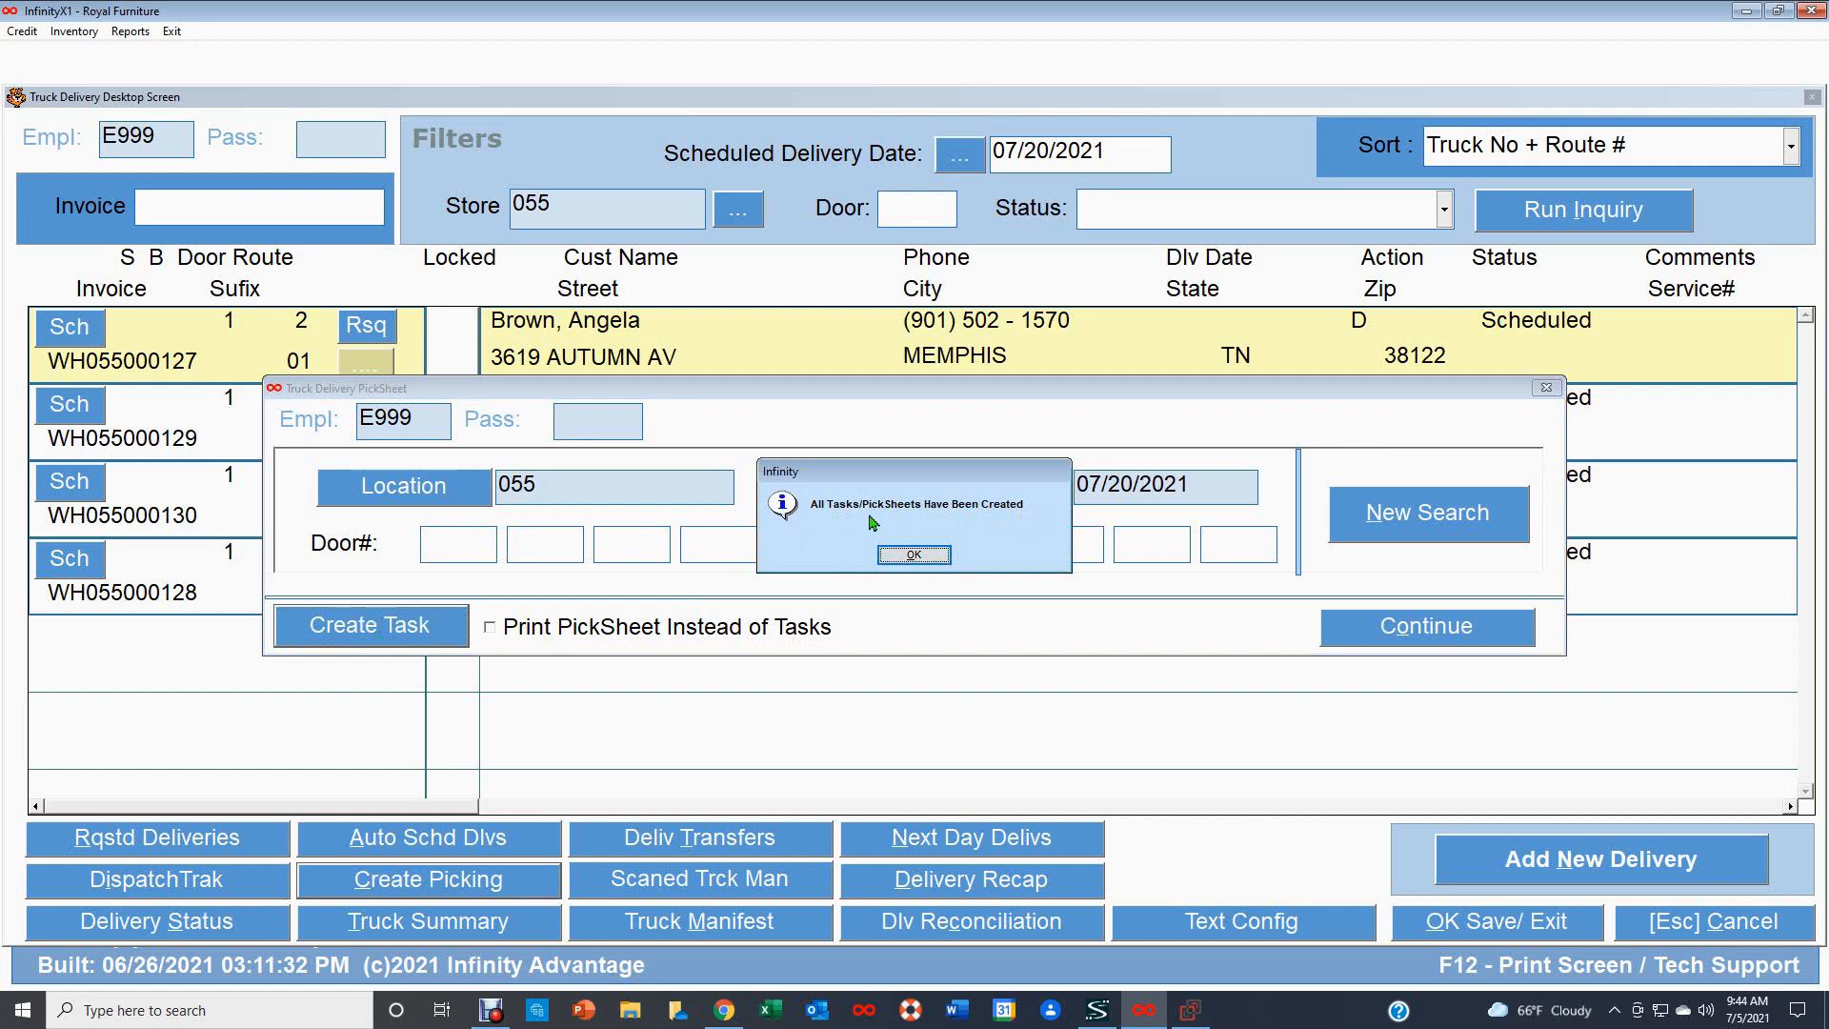
pyautogui.click(916, 555)
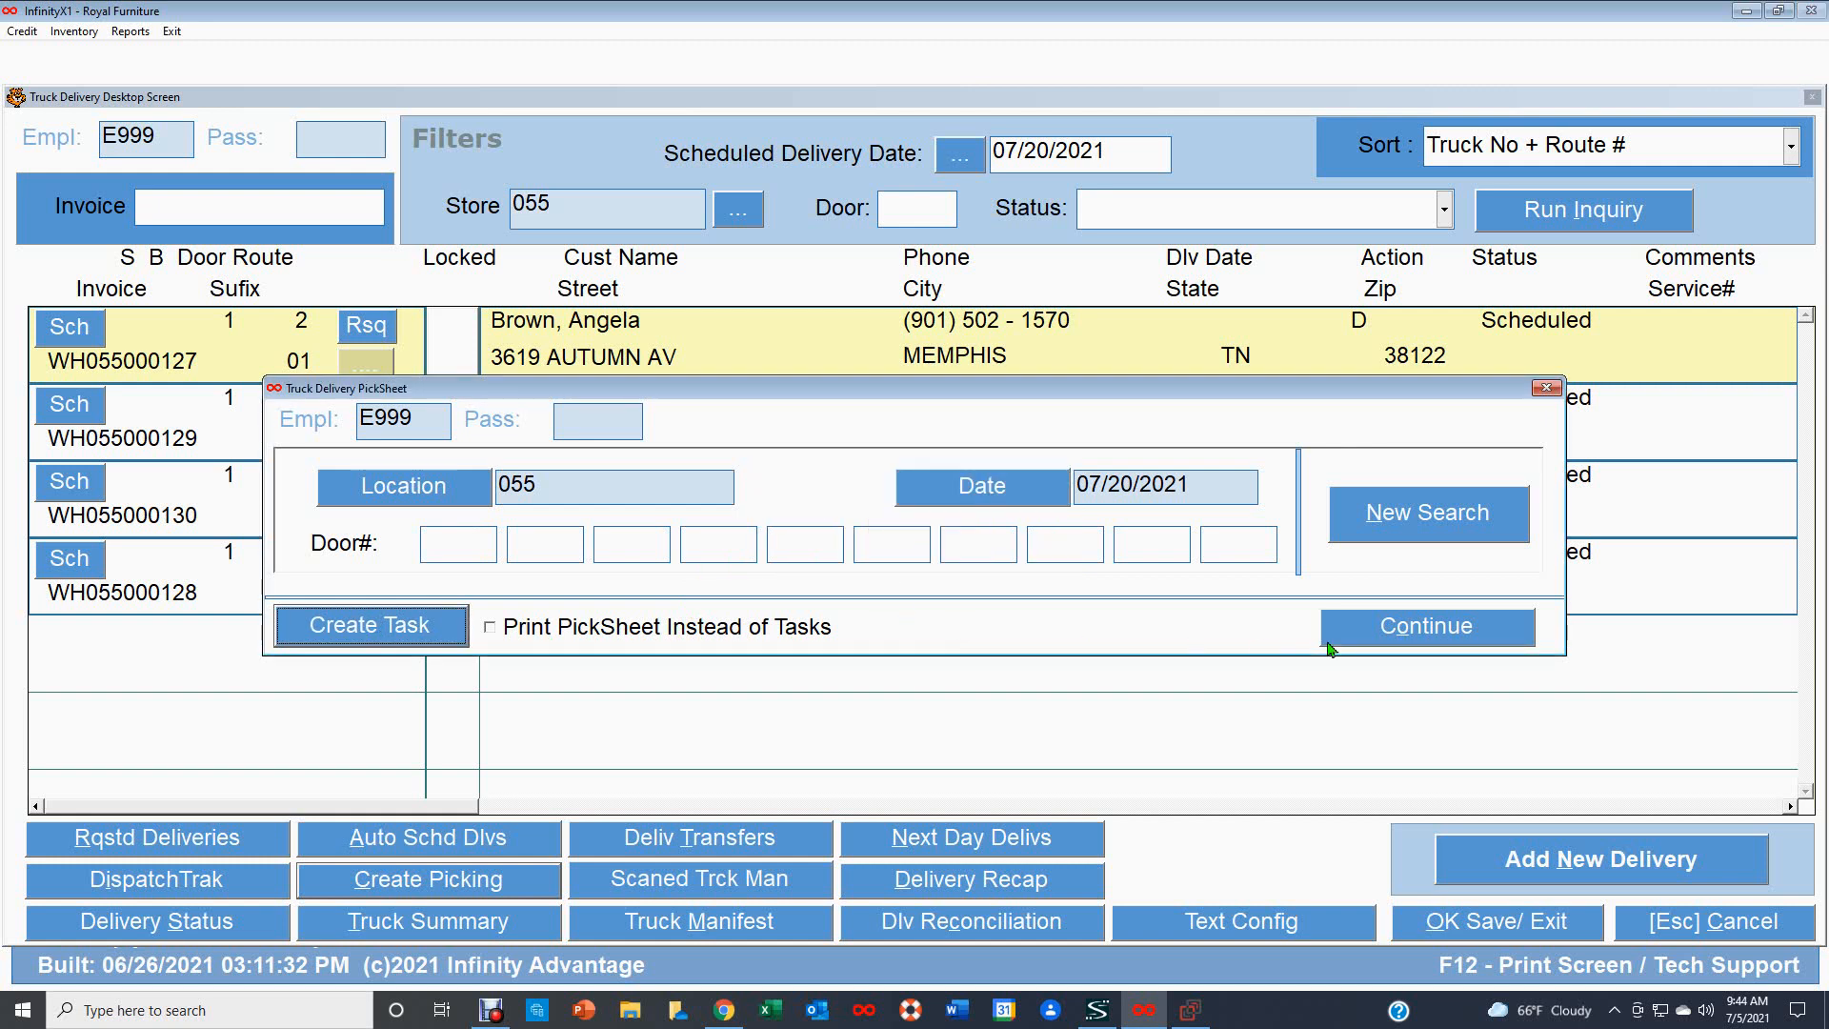
pyautogui.click(1418, 632)
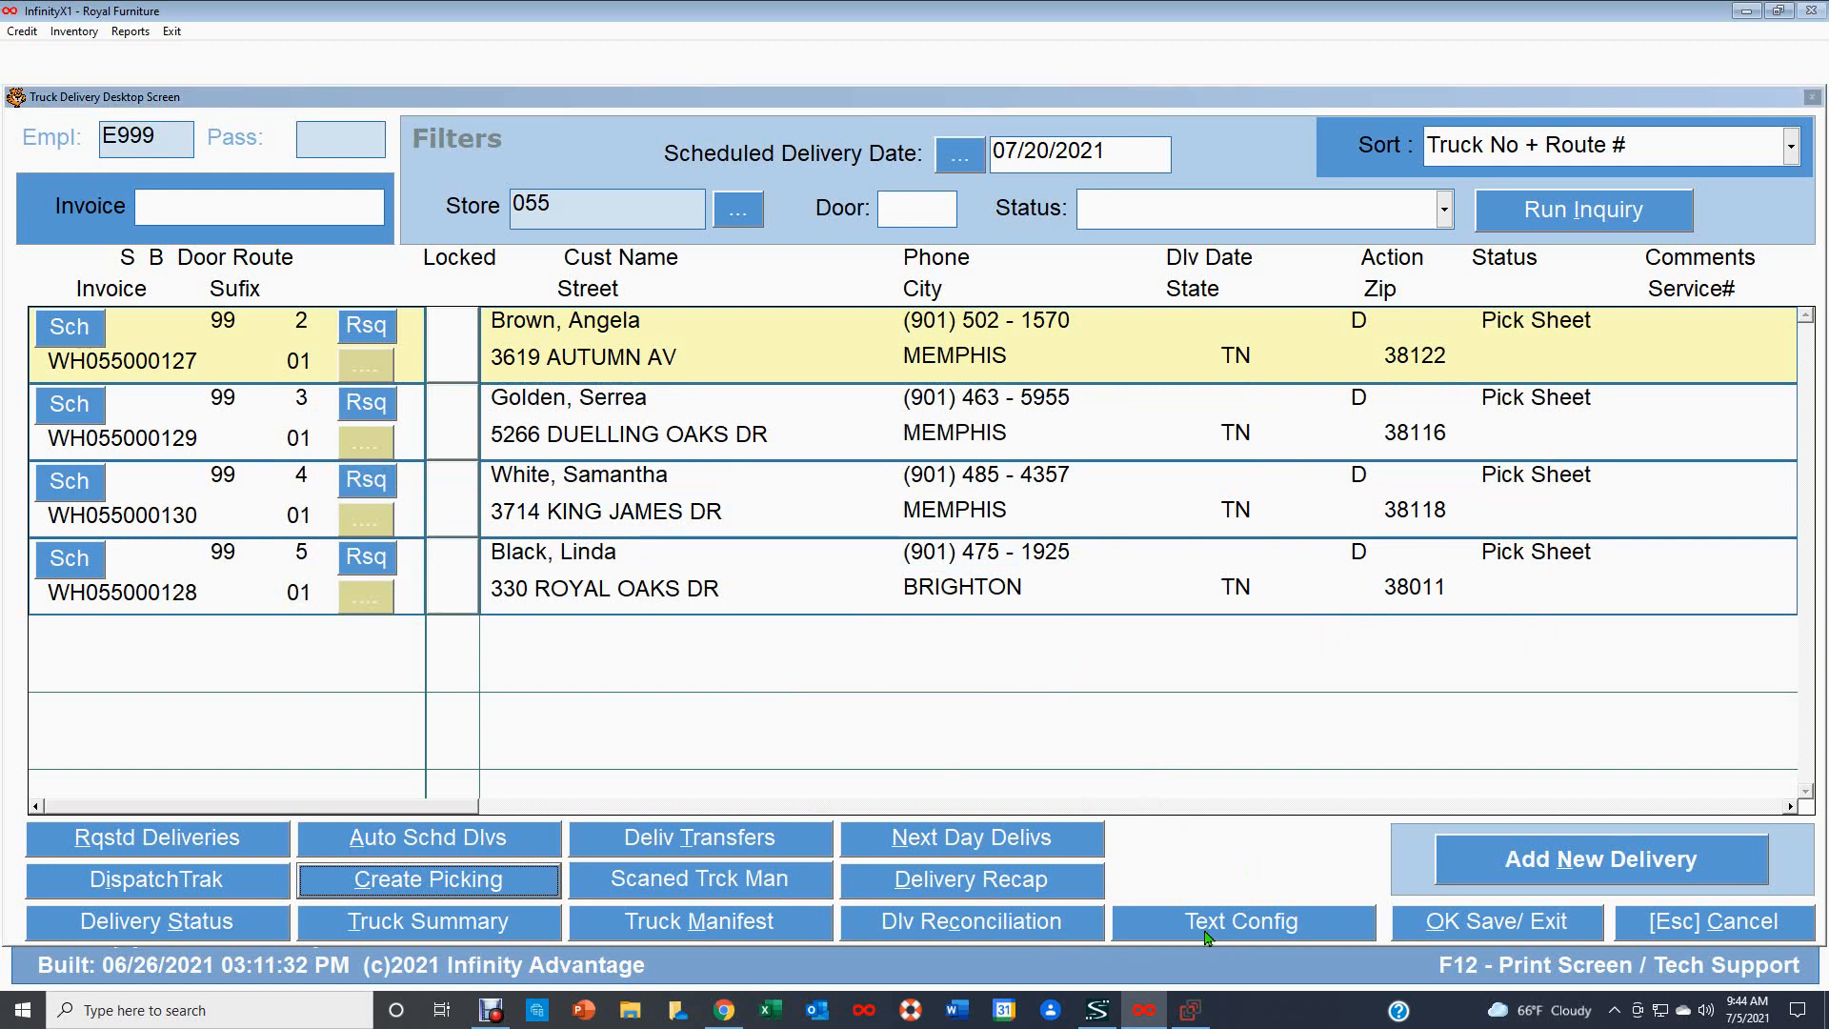
# Switch to the Infinity MiniMe window, log in, and open the Lift Driver function.
pyautogui.click(1182, 1015)
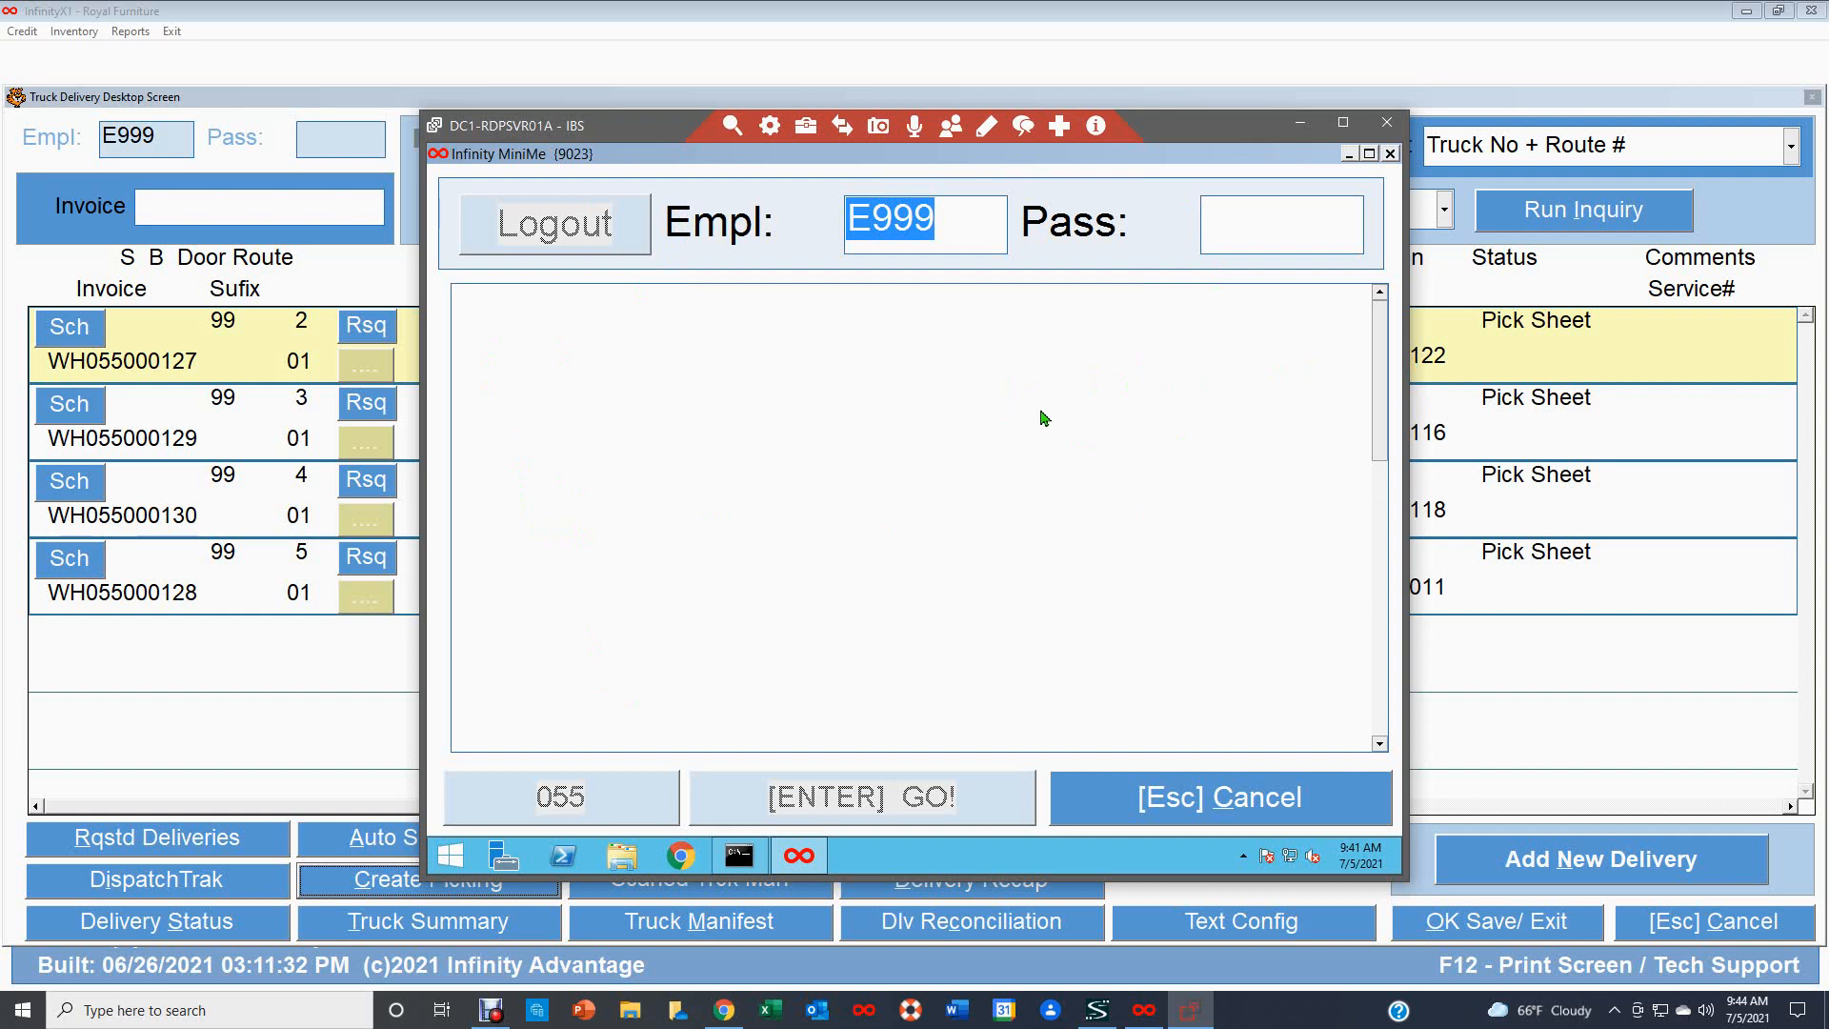
pyautogui.click(1212, 239)
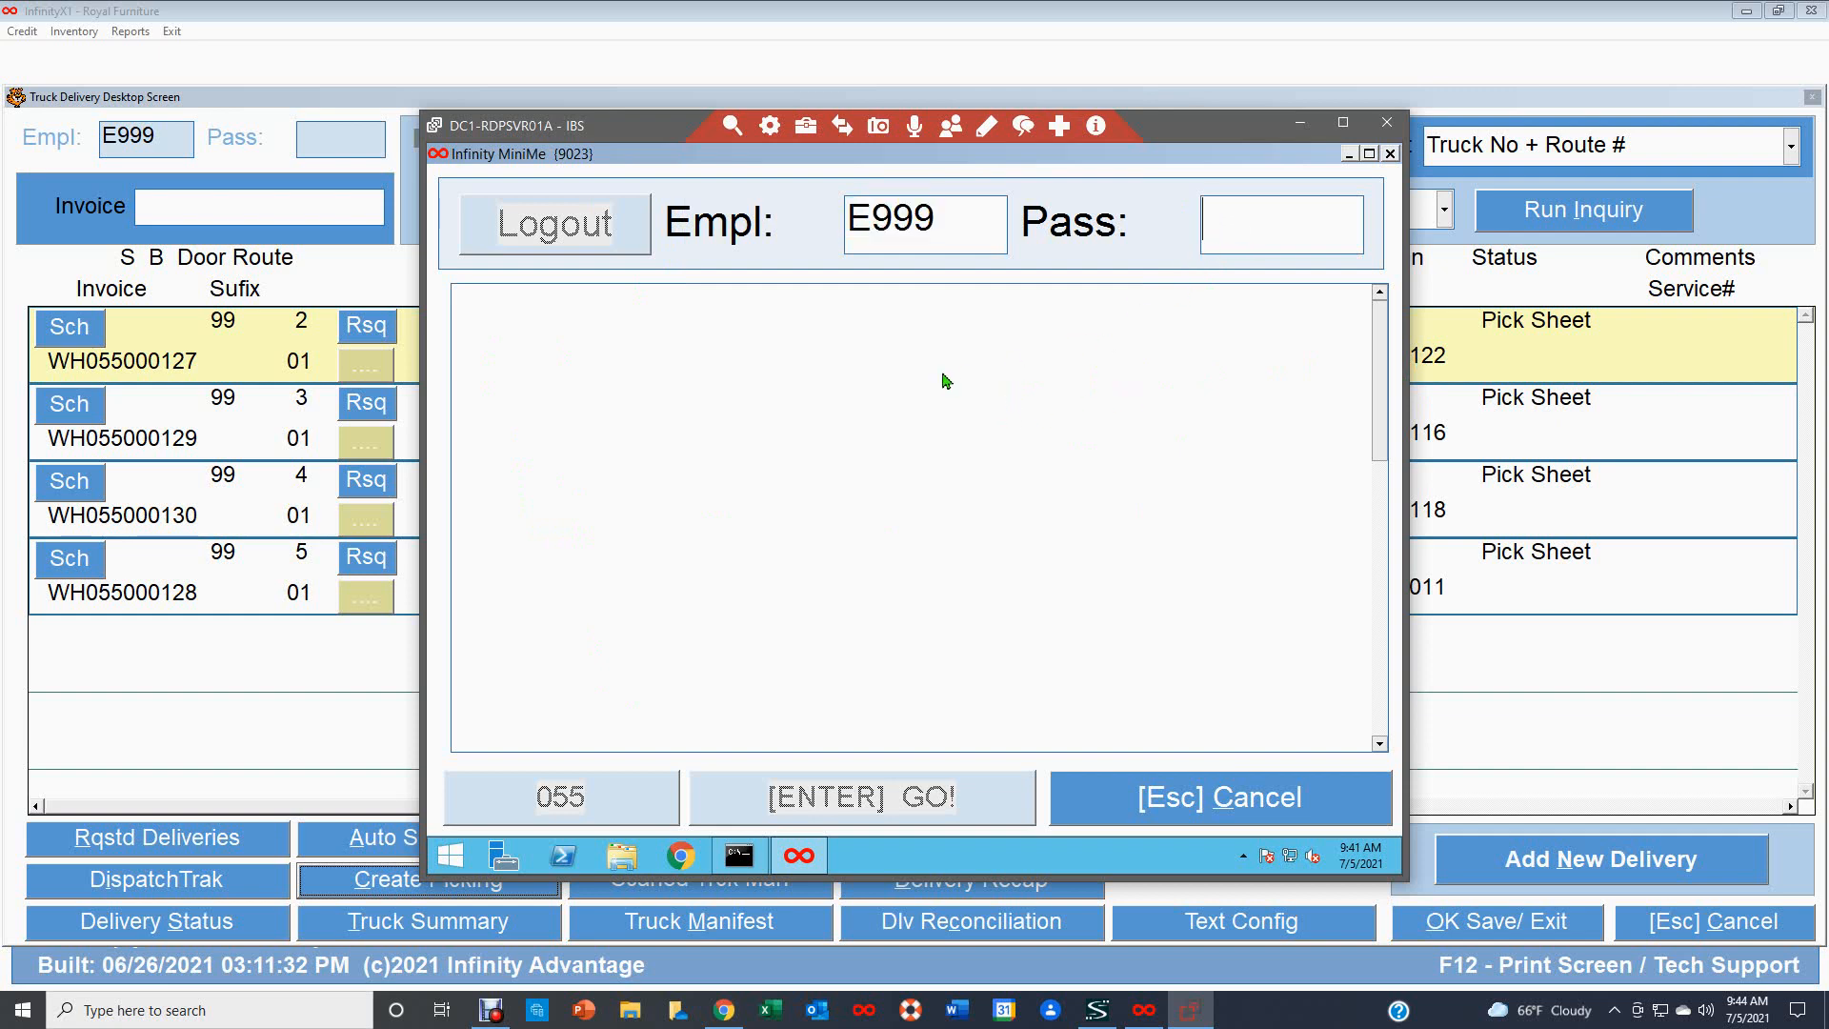
pyautogui.press('Return')
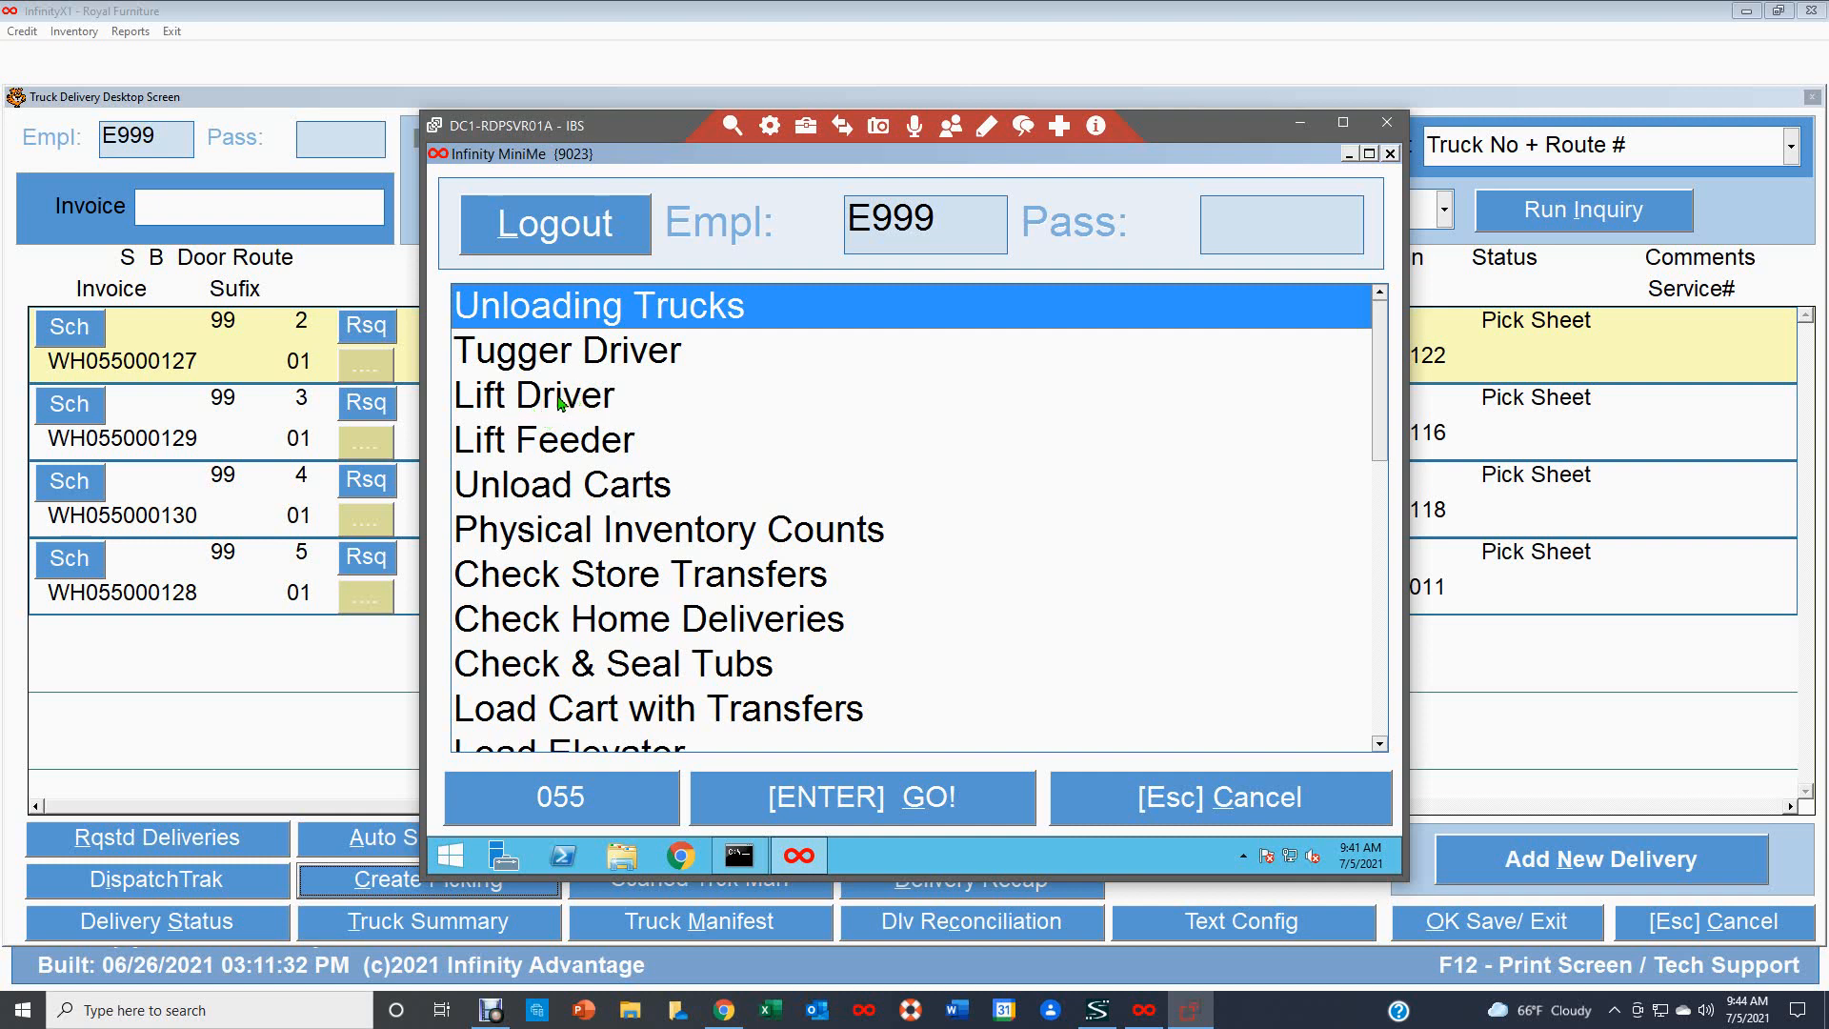
pyautogui.click(543, 408)
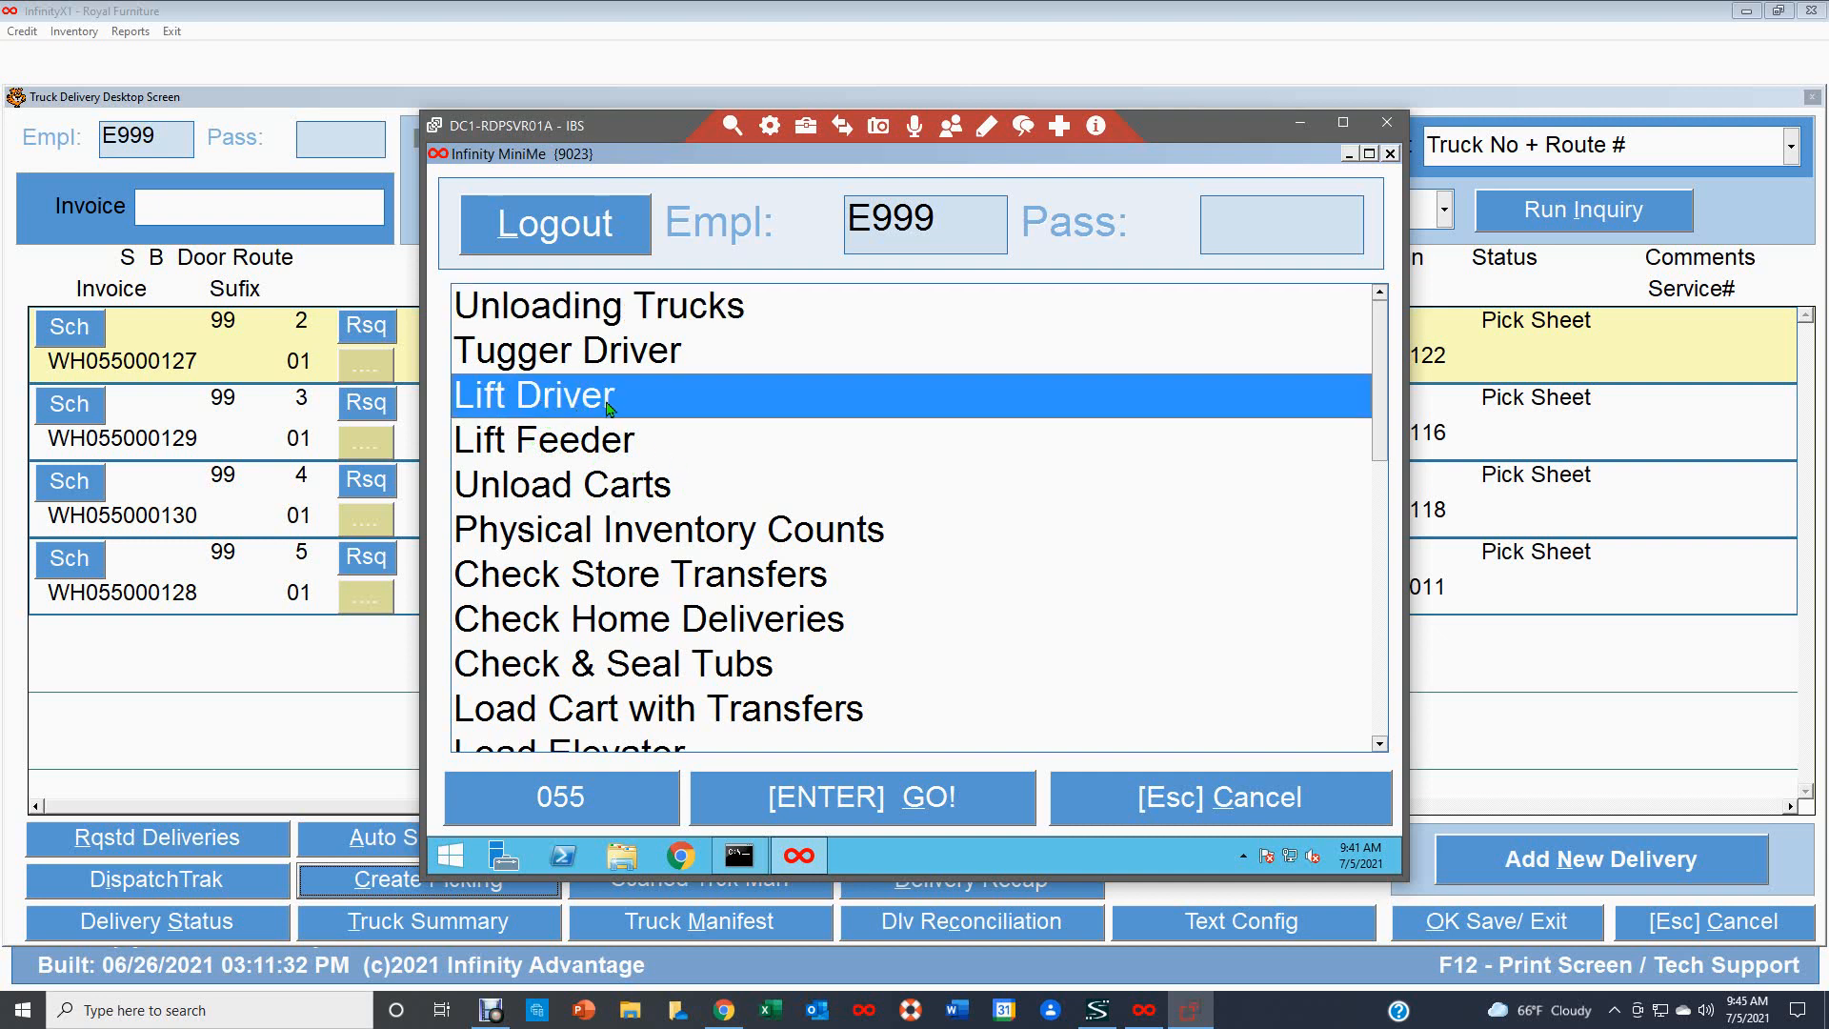
pyautogui.doubleClick(610, 405)
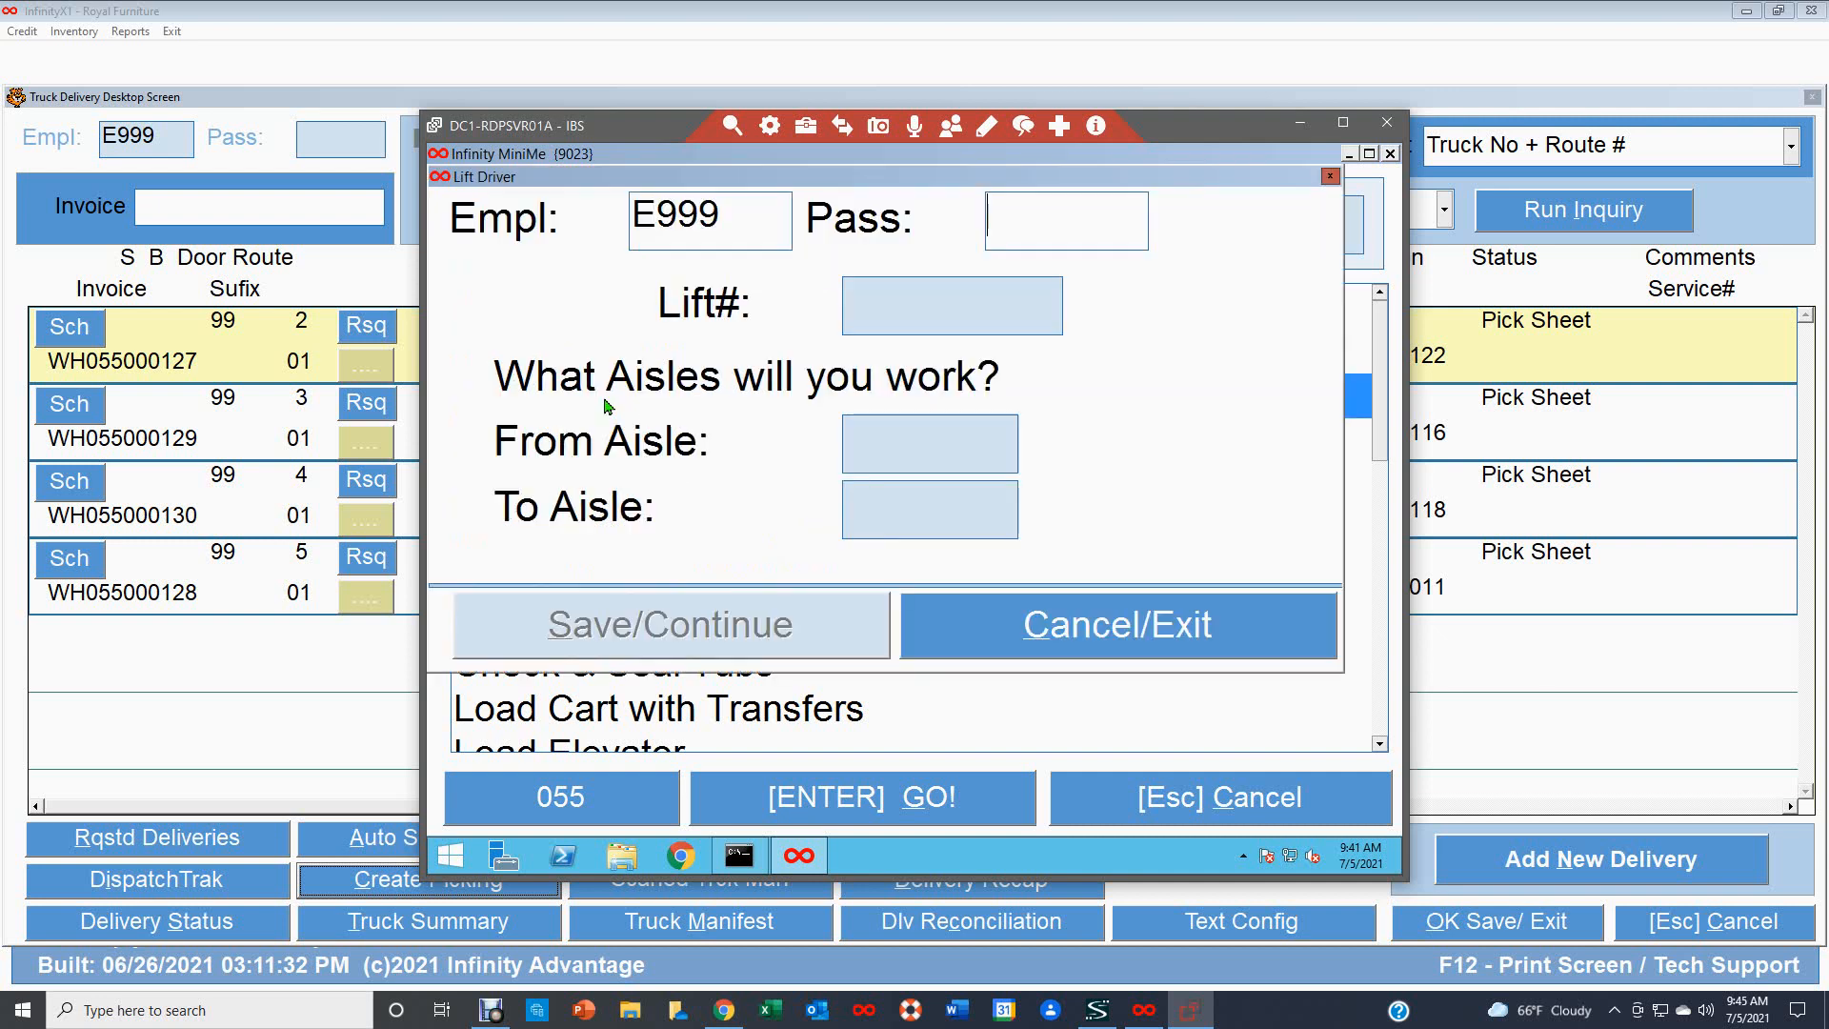
# Enter the employee password in the Lift Driver screen.
pyautogui.click(1024, 216)
pyautogui.write('999')
pyautogui.press('Return')
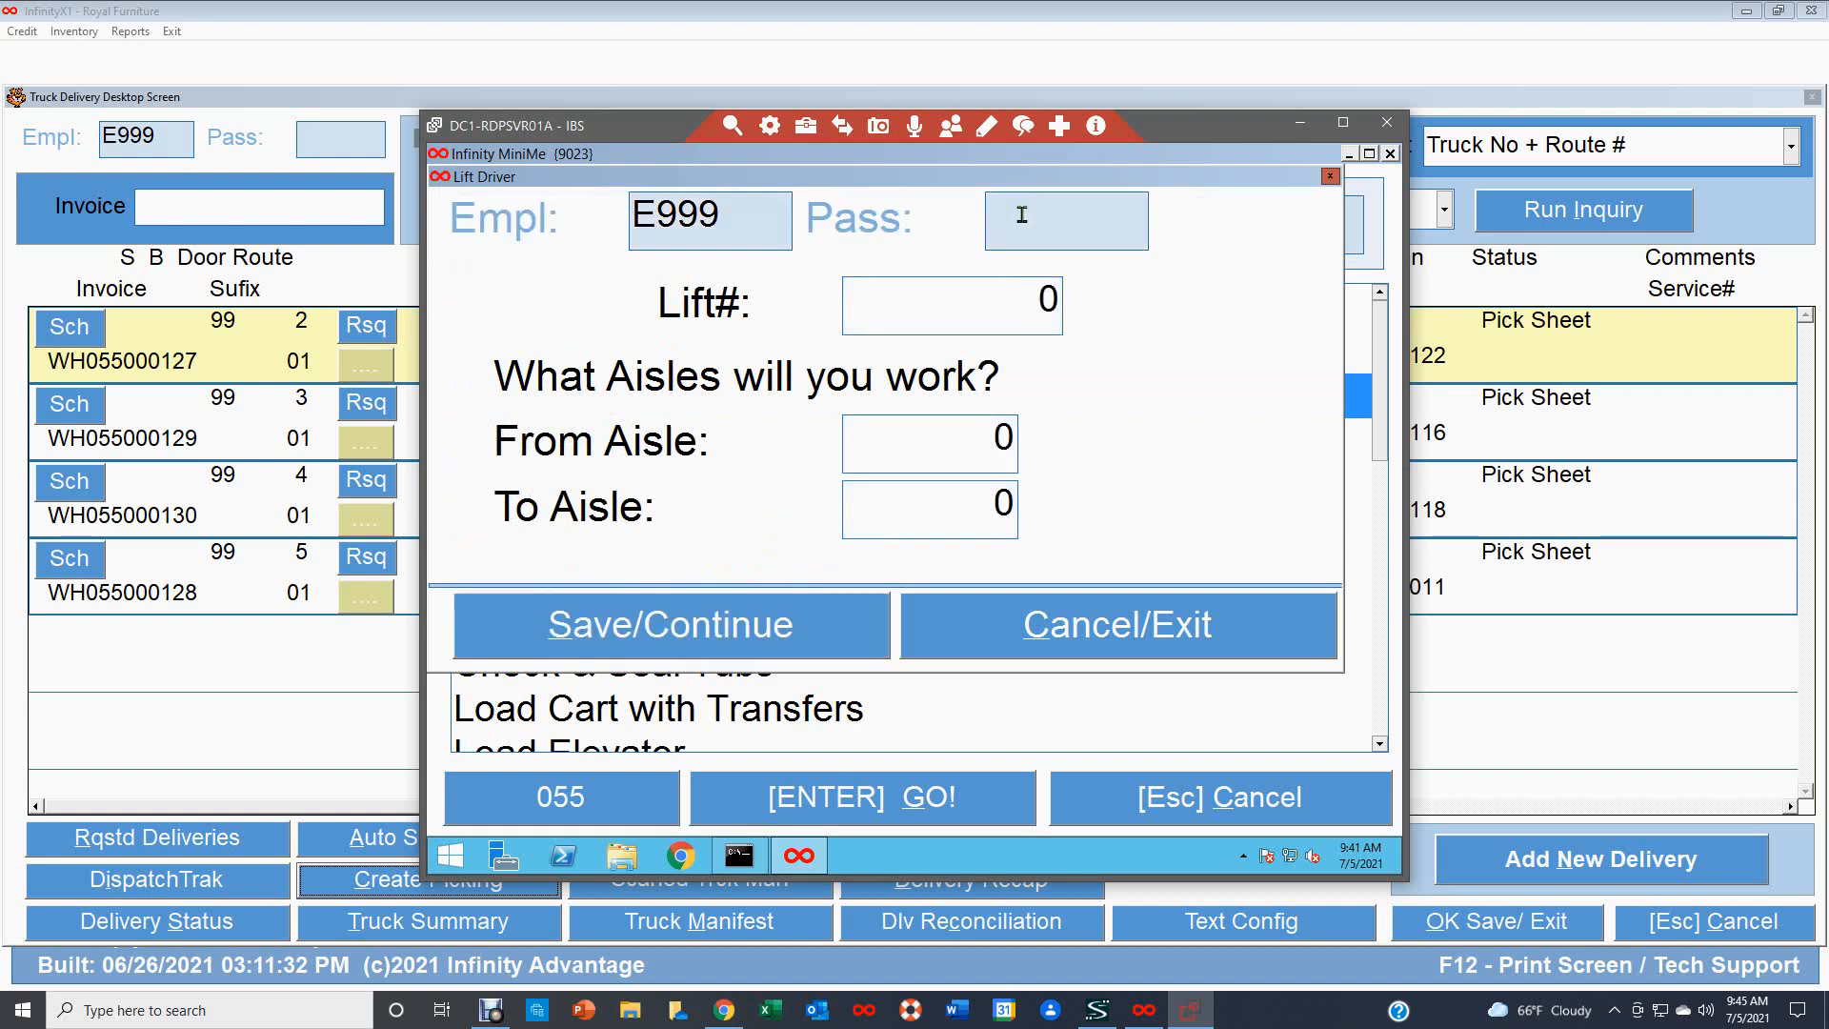
# Set lift number 9001, aisles 100 to 120, and save to continue.
pyautogui.write('9001')
pyautogui.press('Return')
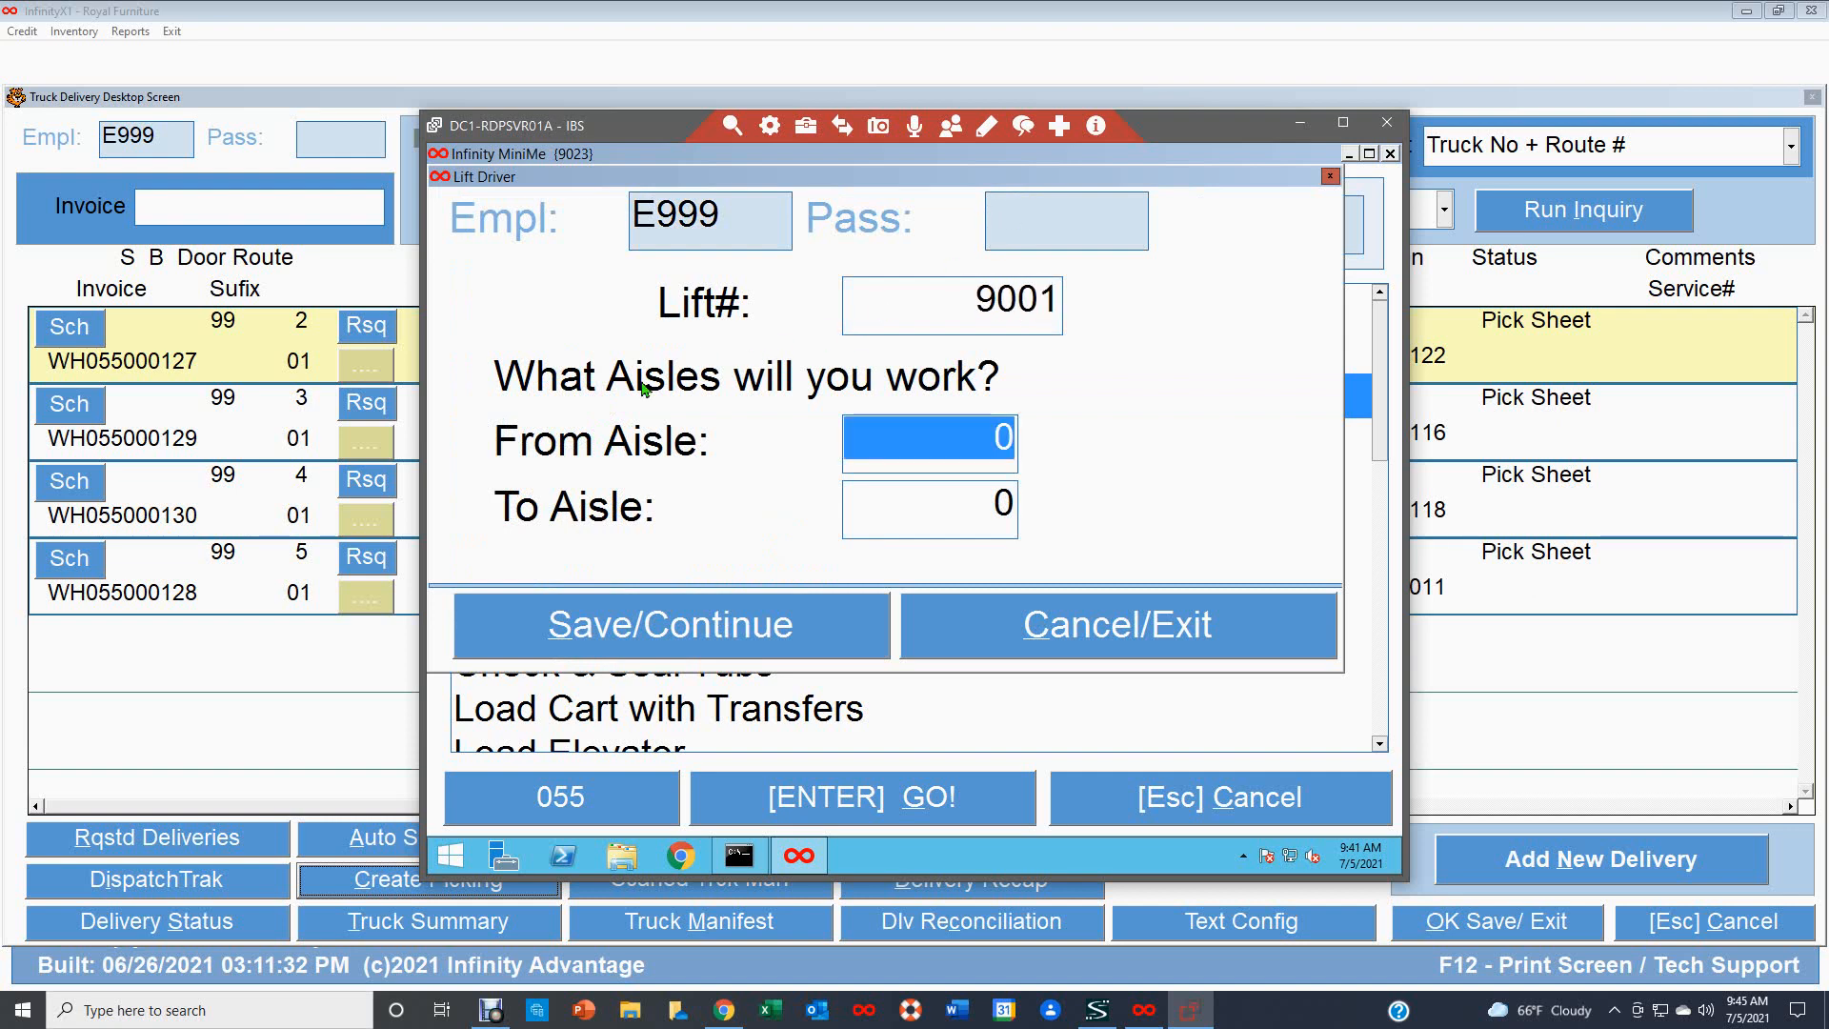
pyautogui.write('100')
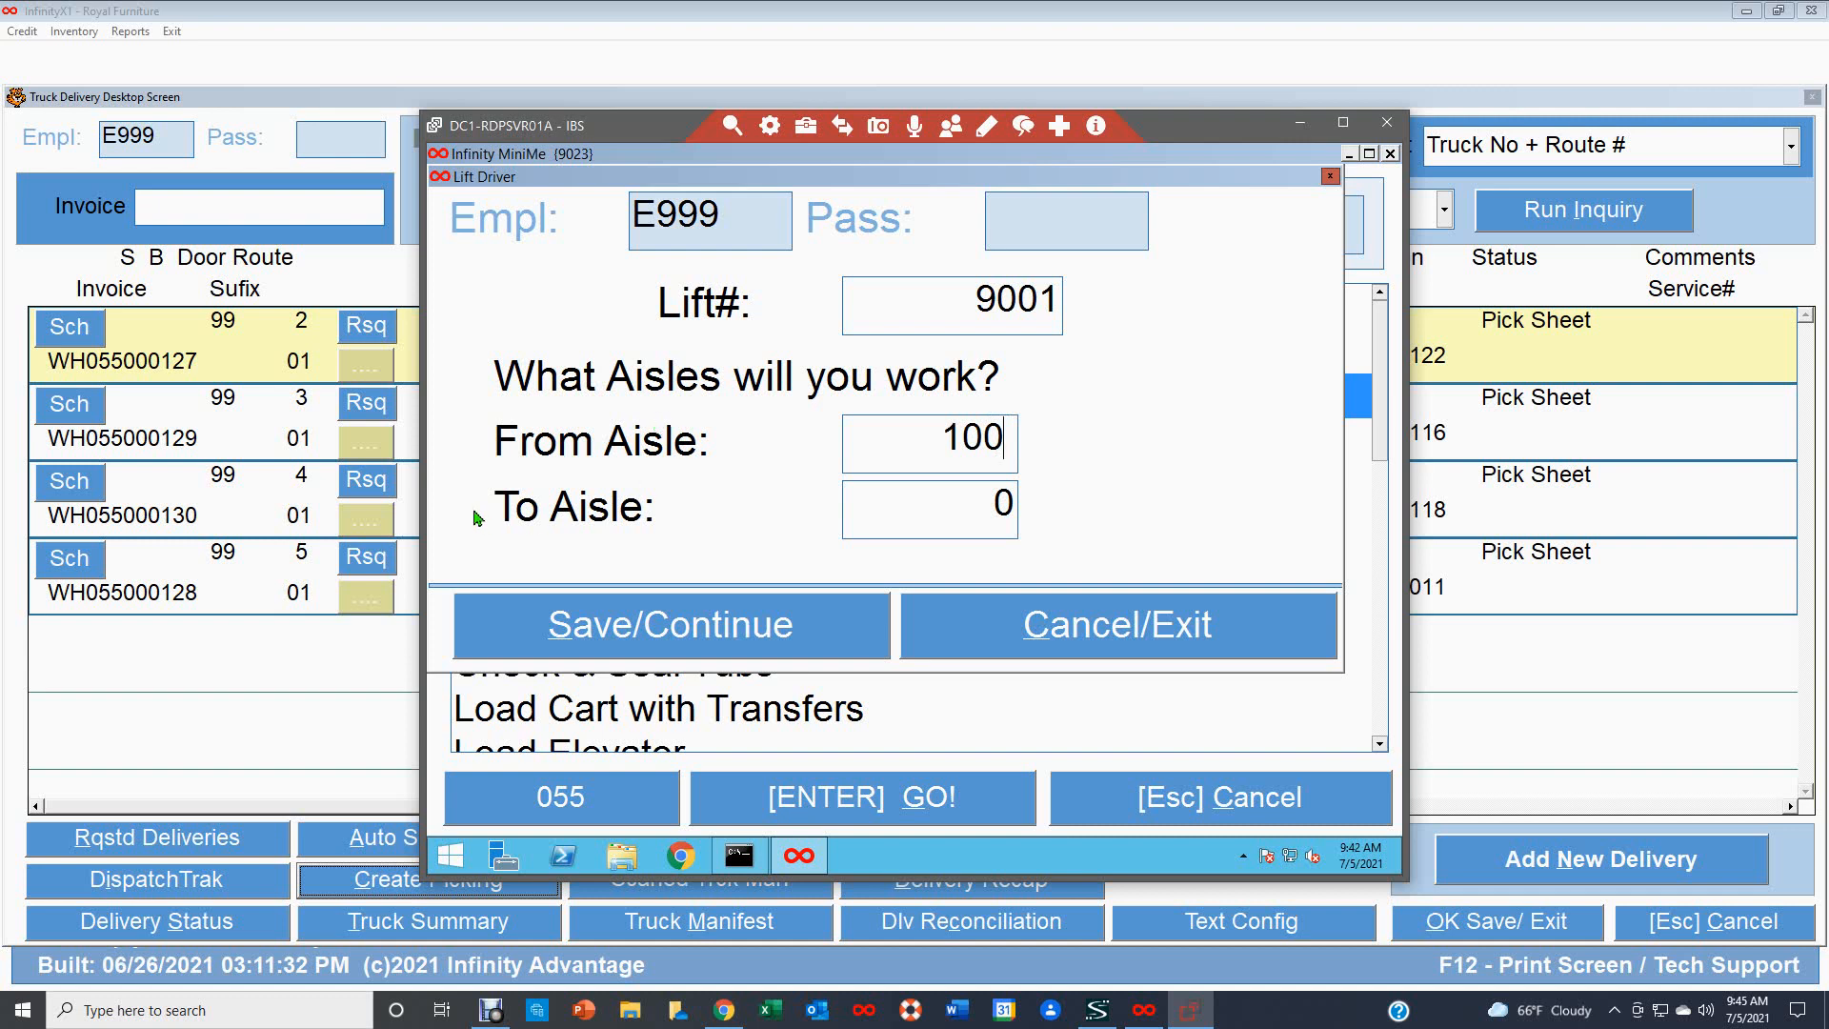
pyautogui.click(898, 511)
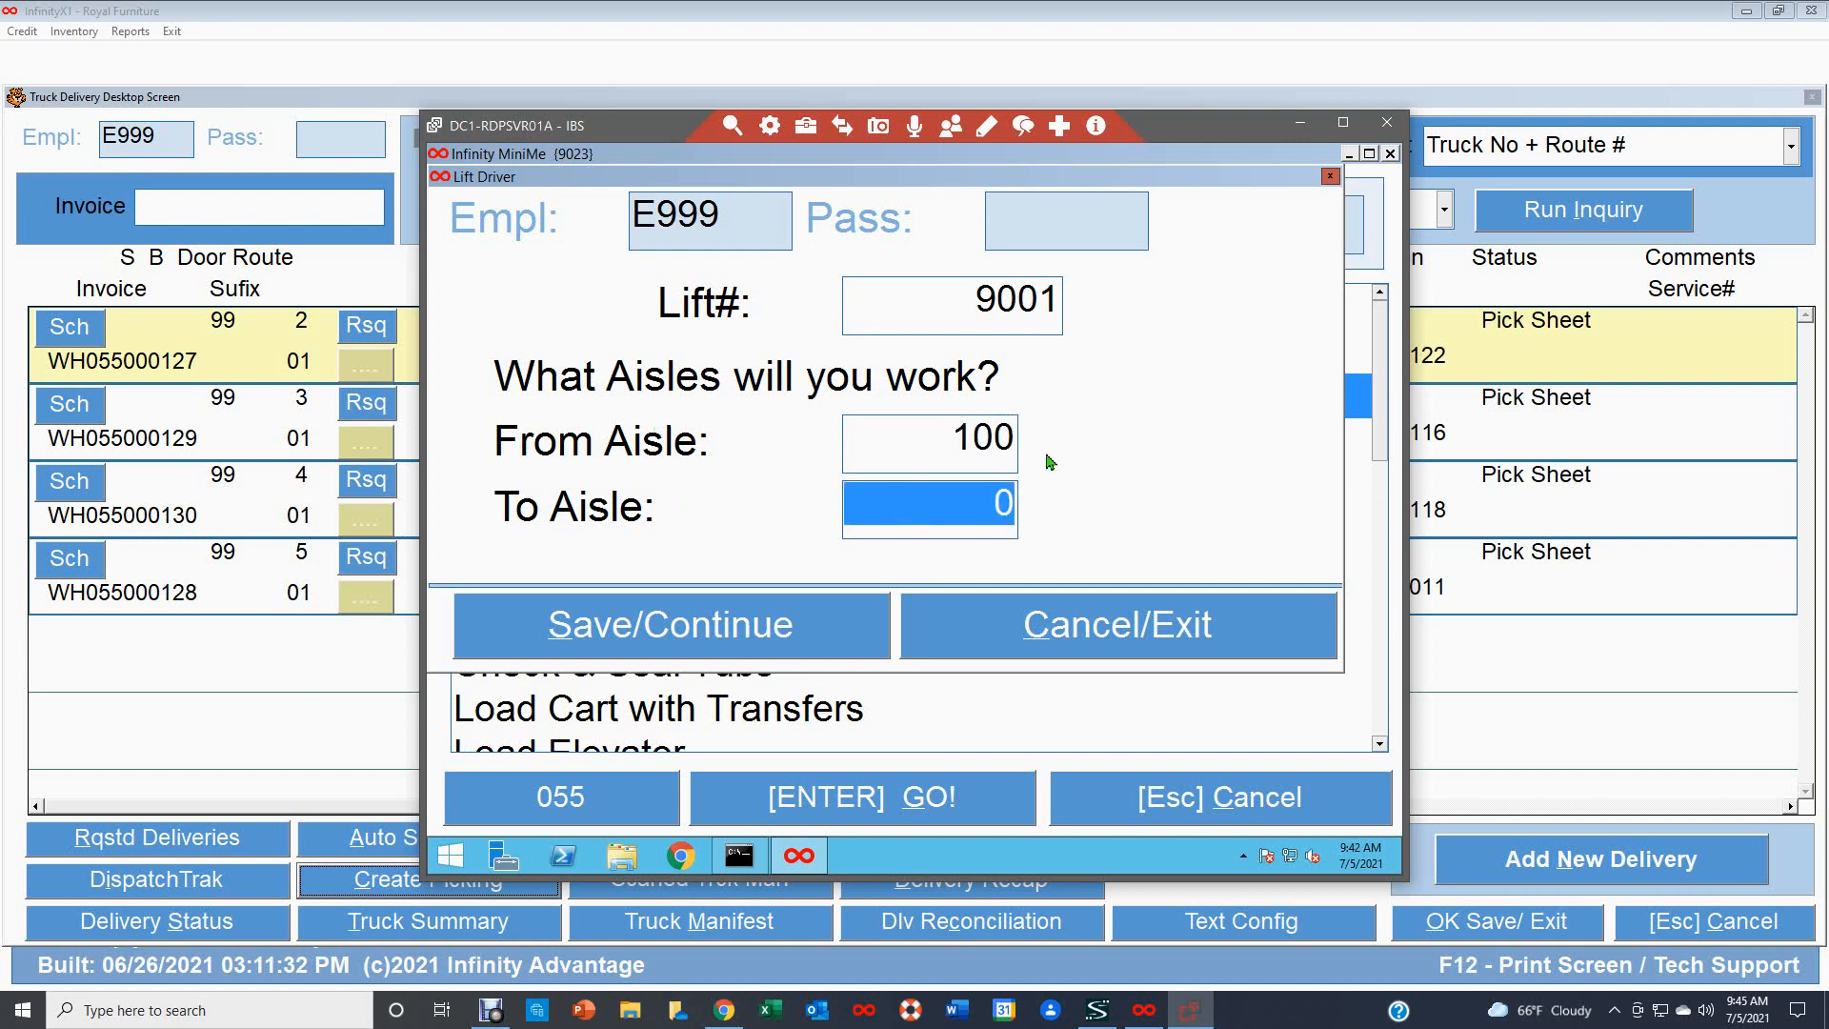
pyautogui.write('120')
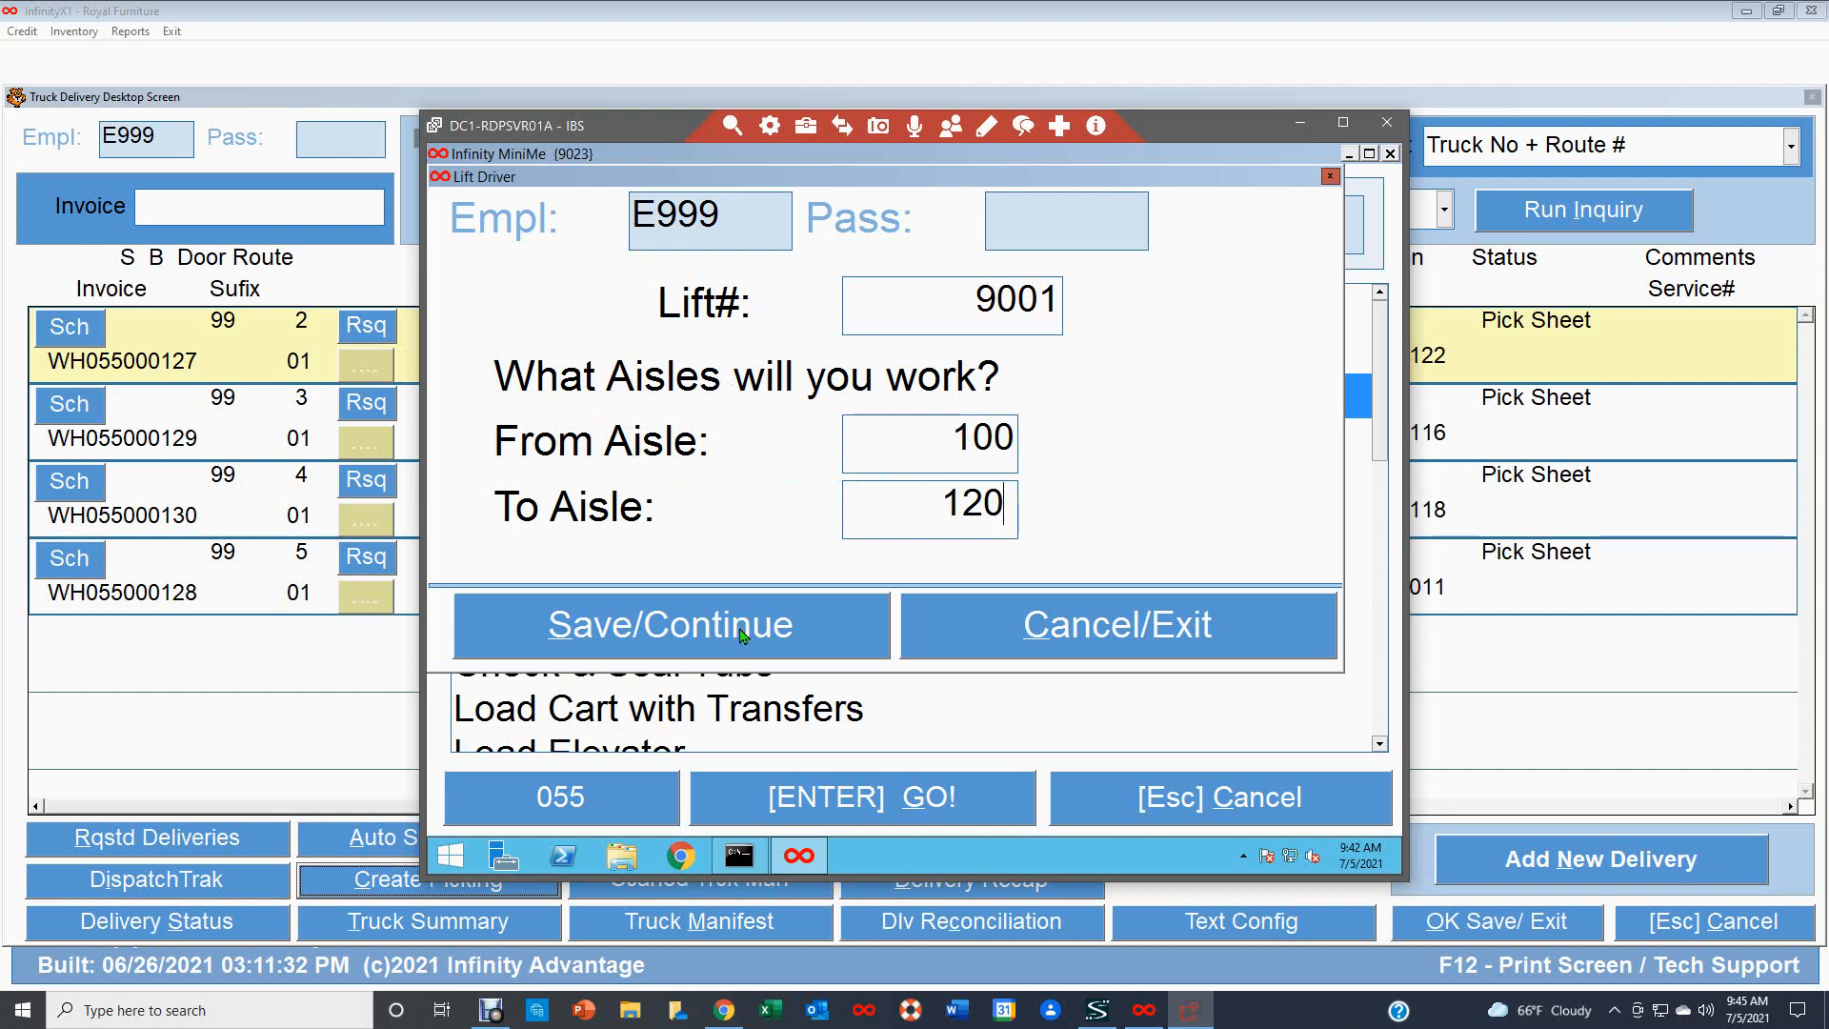
pyautogui.click(741, 631)
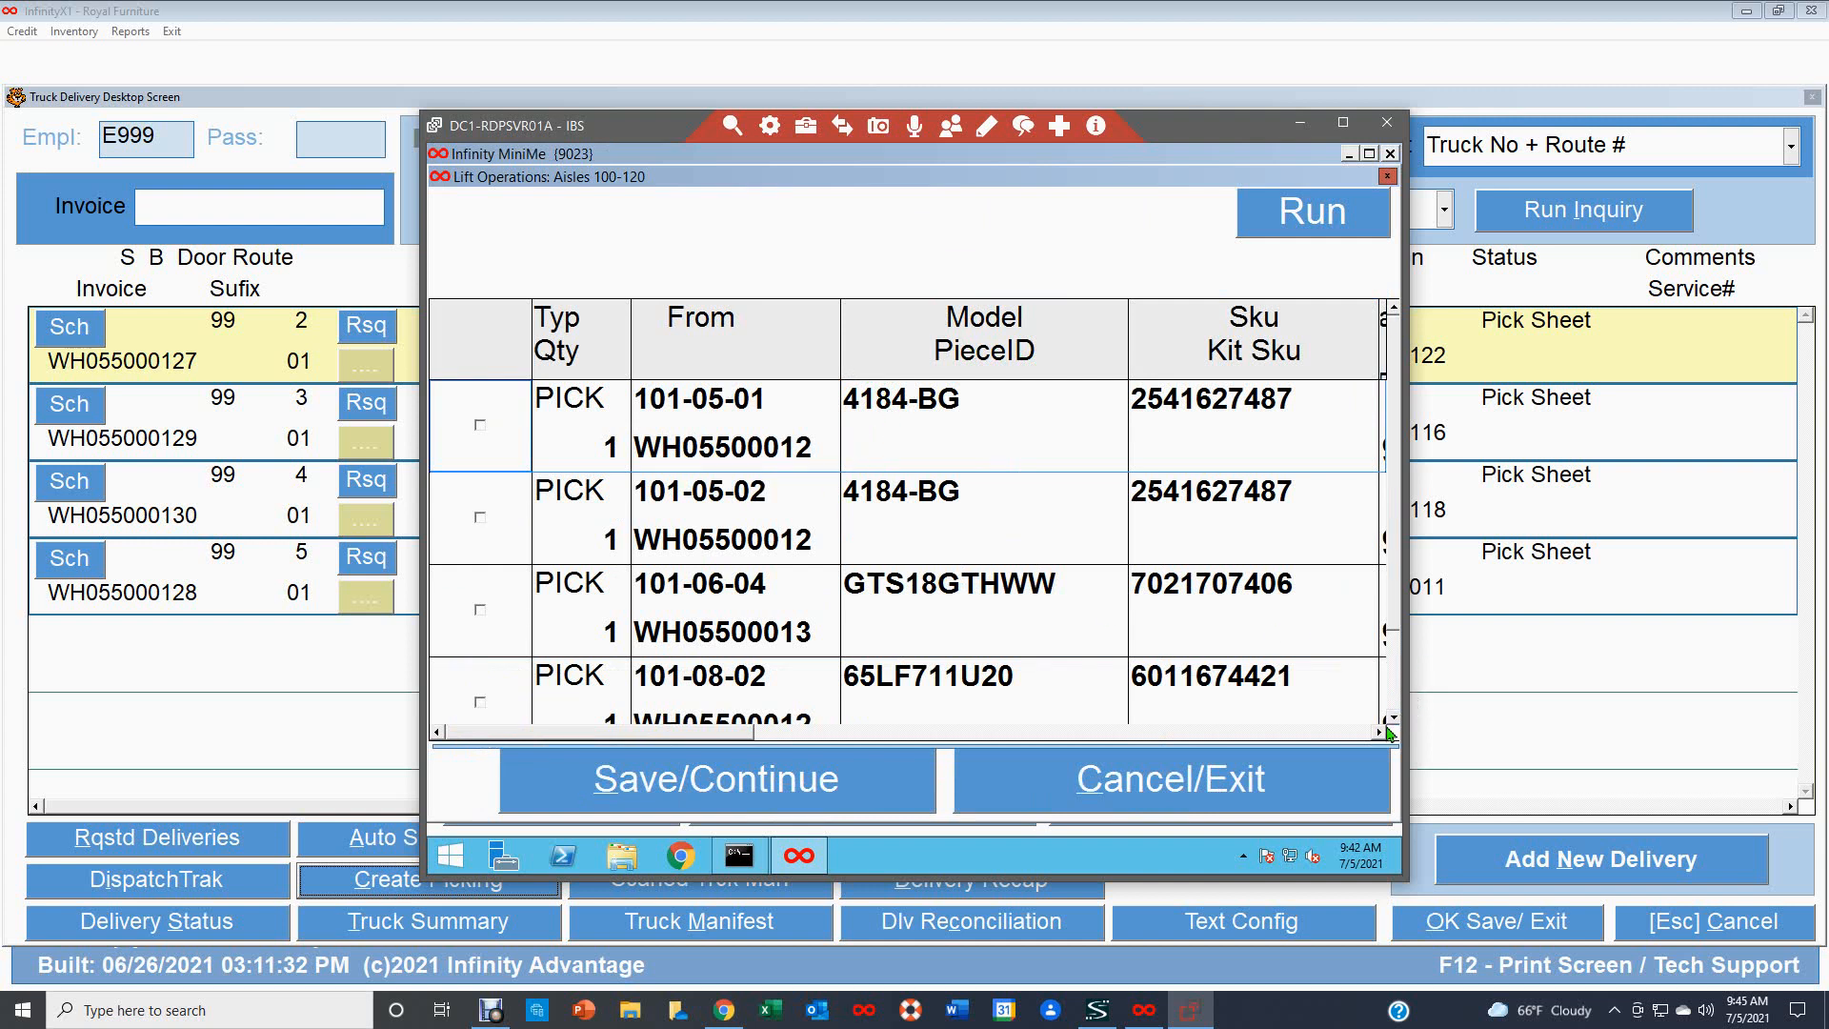
# Select the two 4184-BG pick tasks from bins 101-05-01 and 101-05-02 and save to start picking.
pyautogui.click(1394, 719)
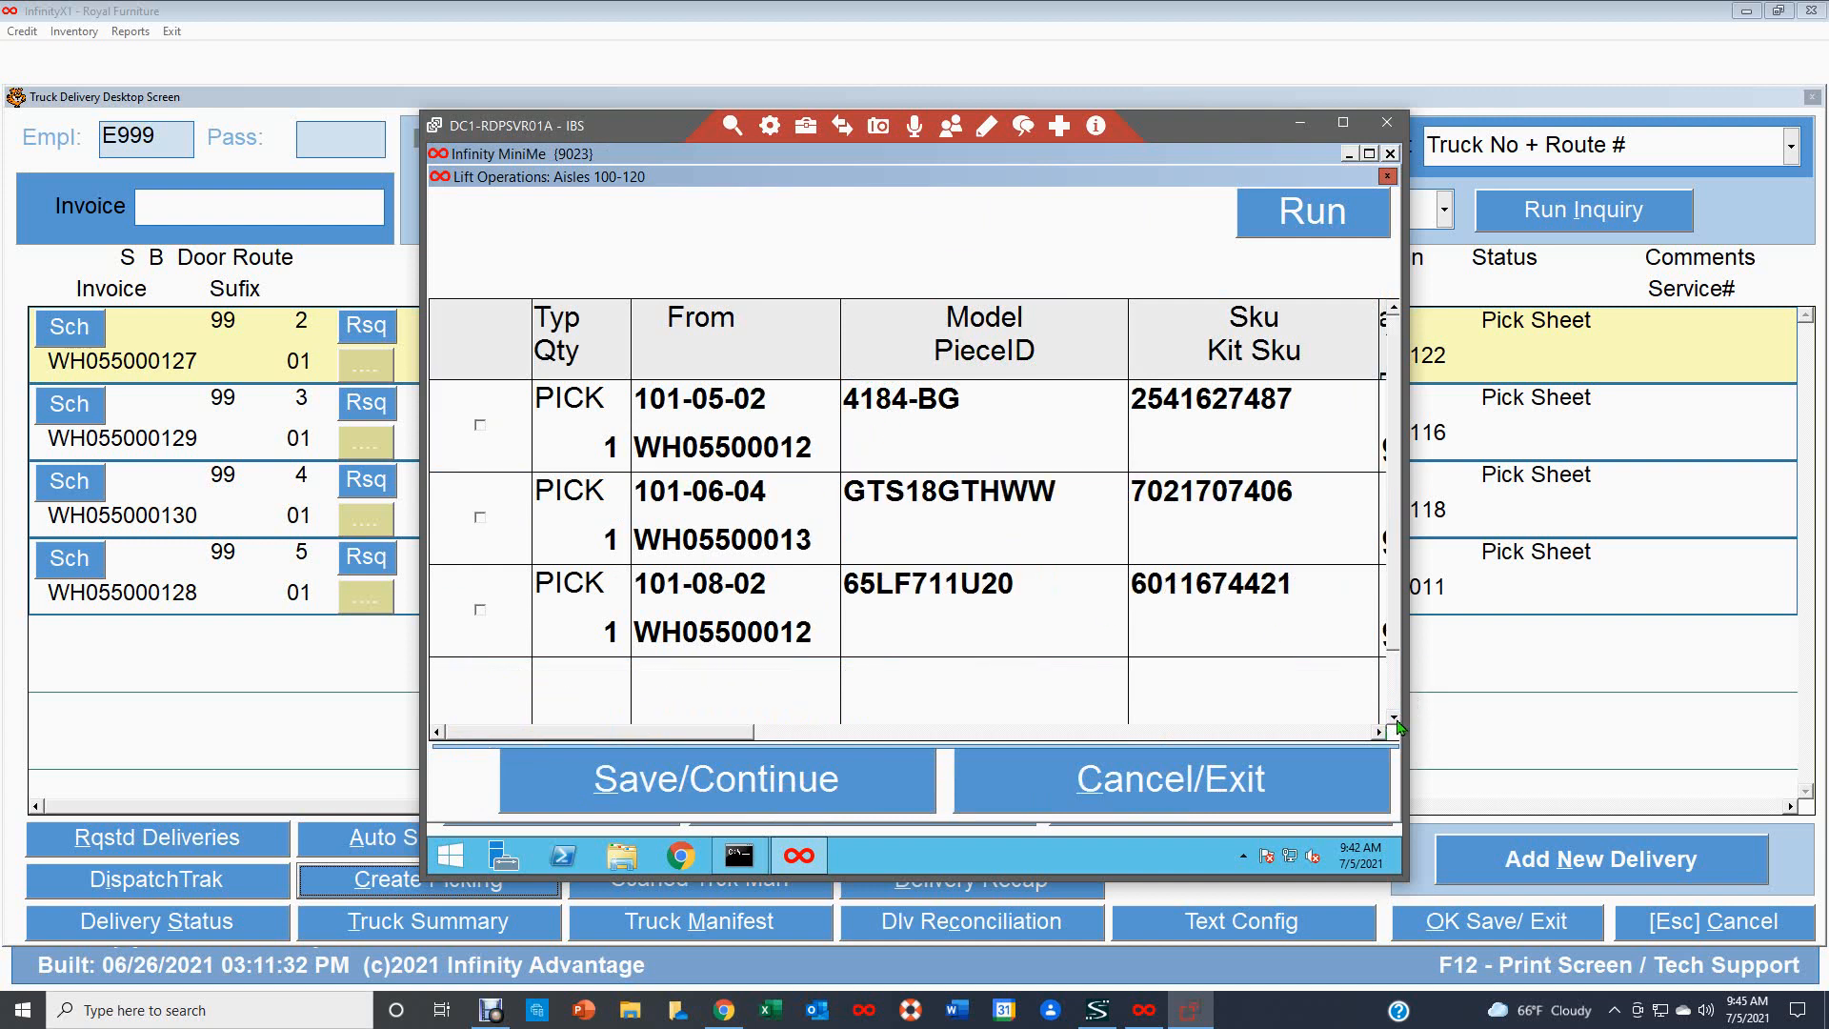
pyautogui.scroll(1, 953, 429)
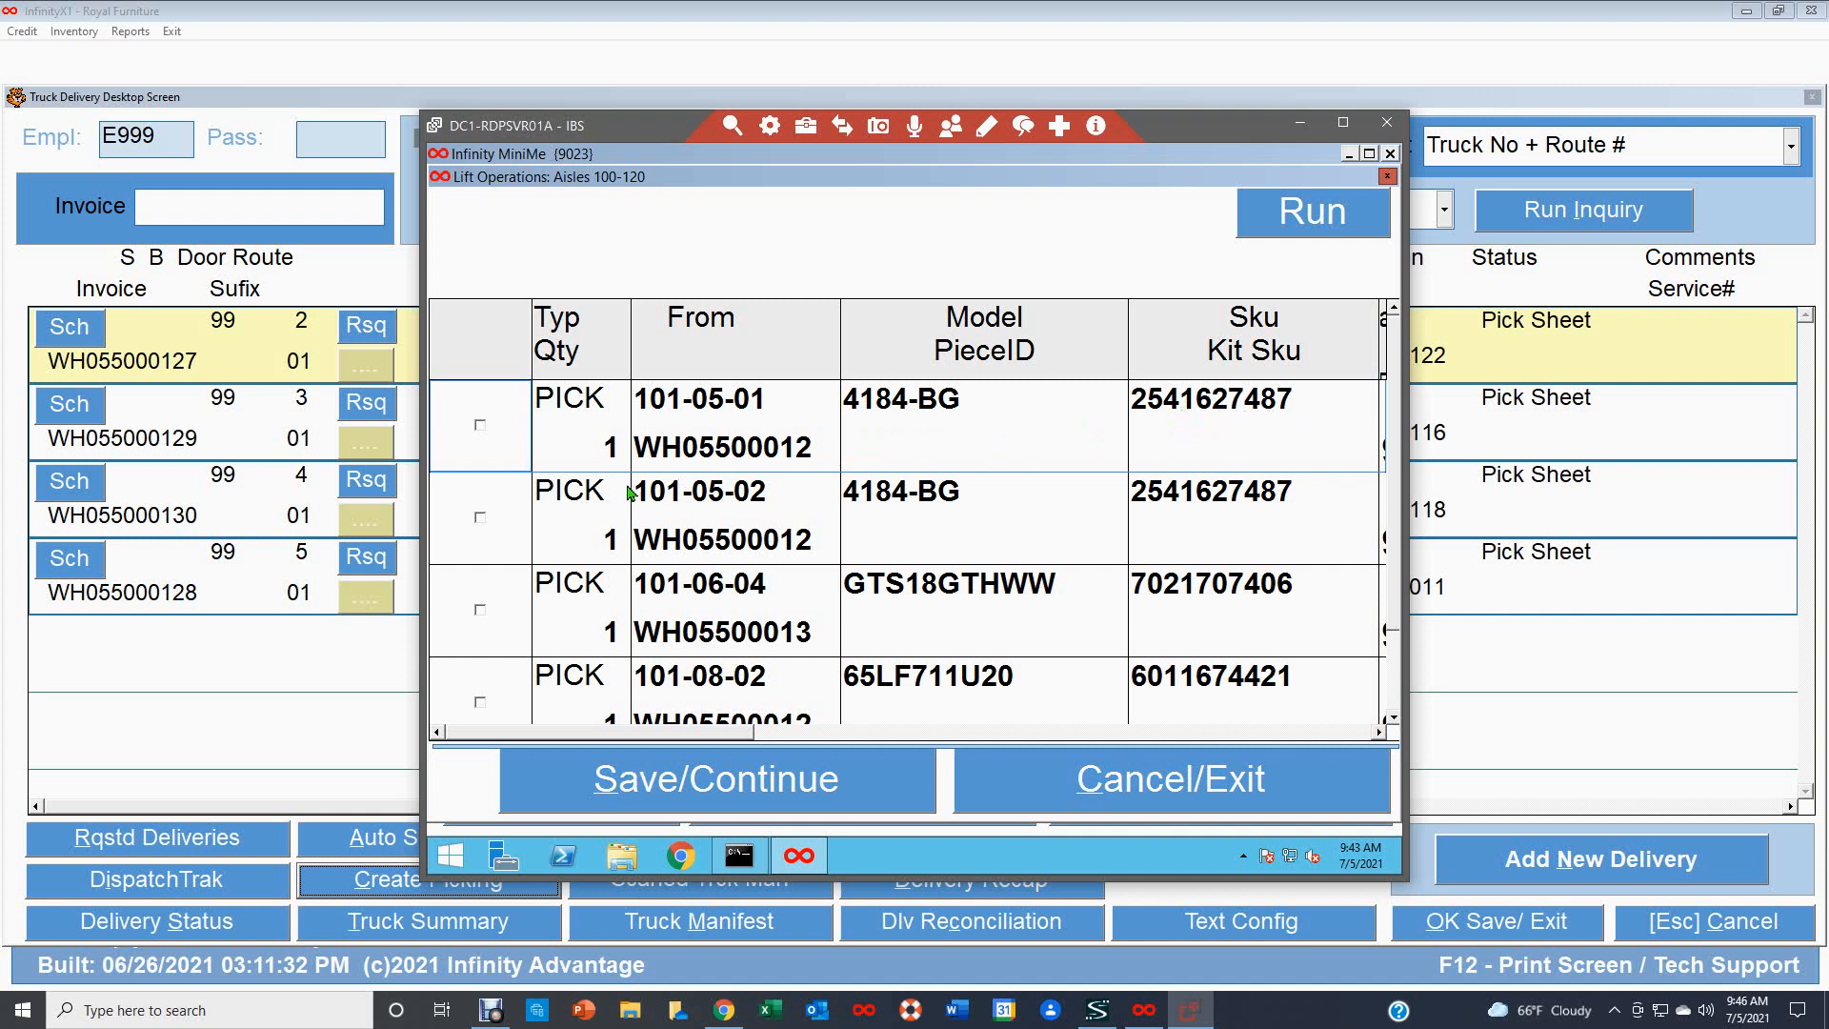
pyautogui.click(483, 427)
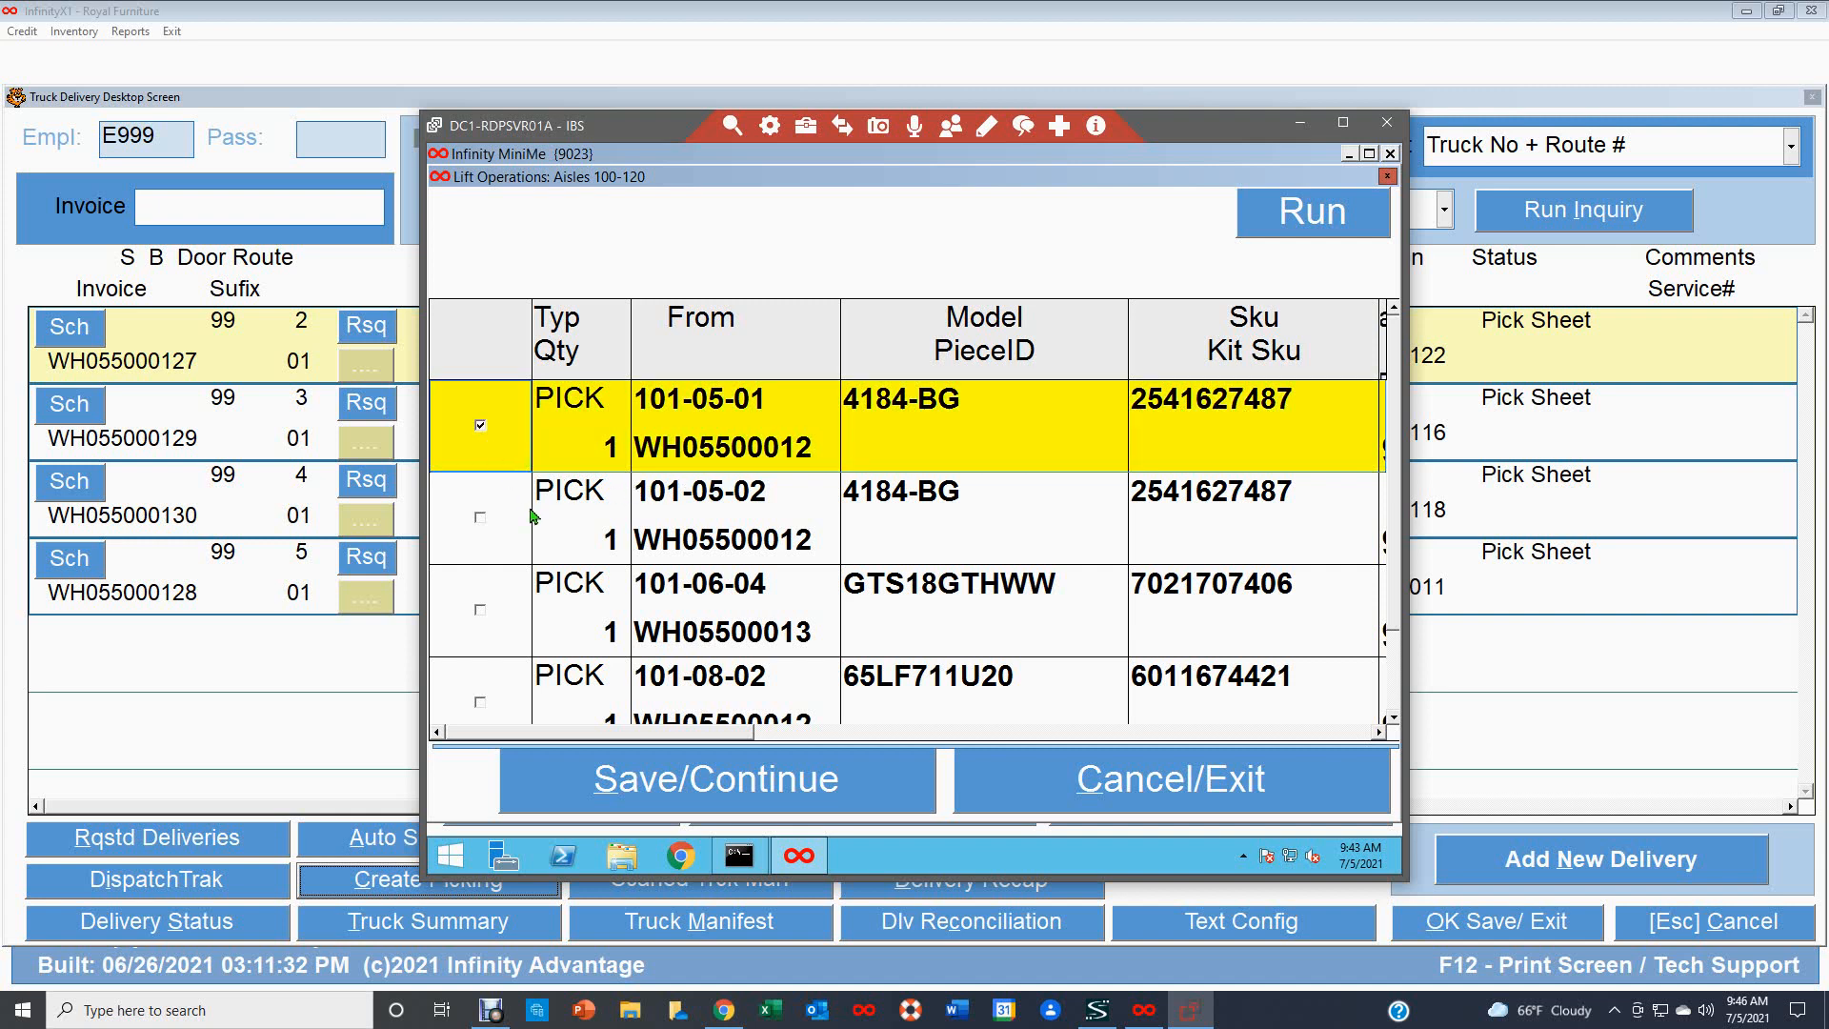
pyautogui.click(480, 519)
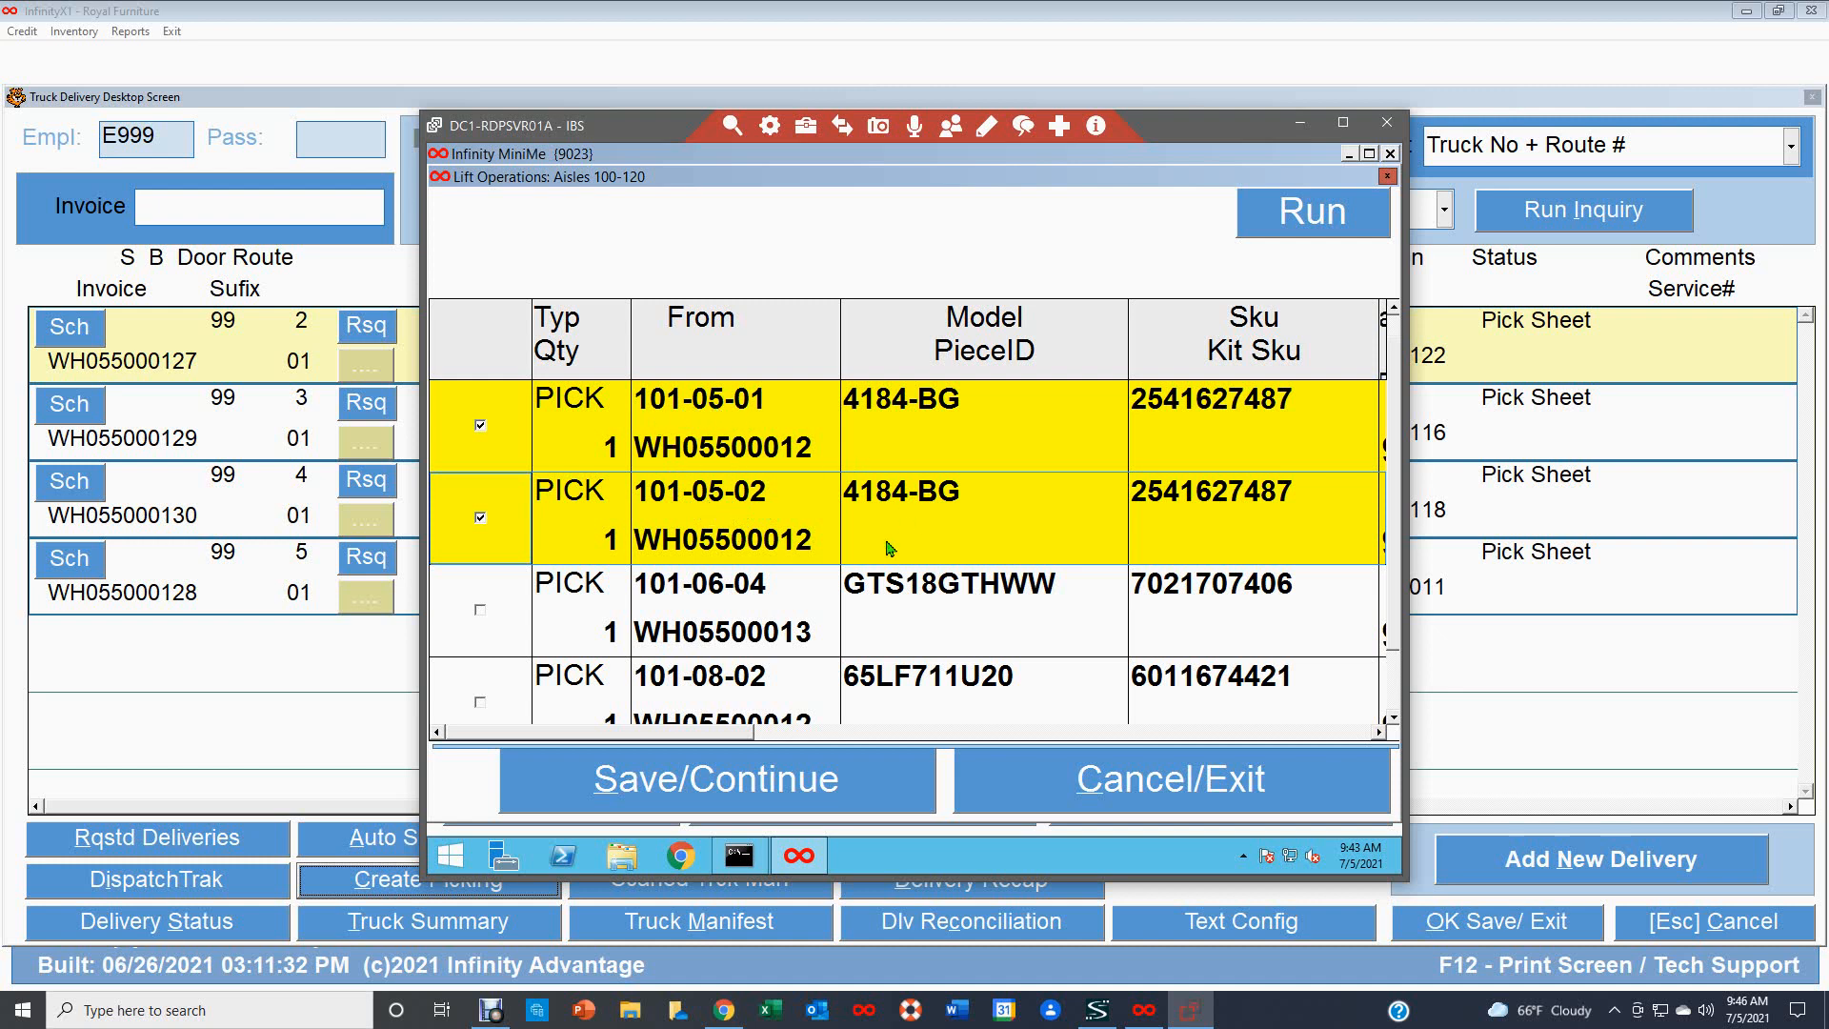
pyautogui.click(734, 780)
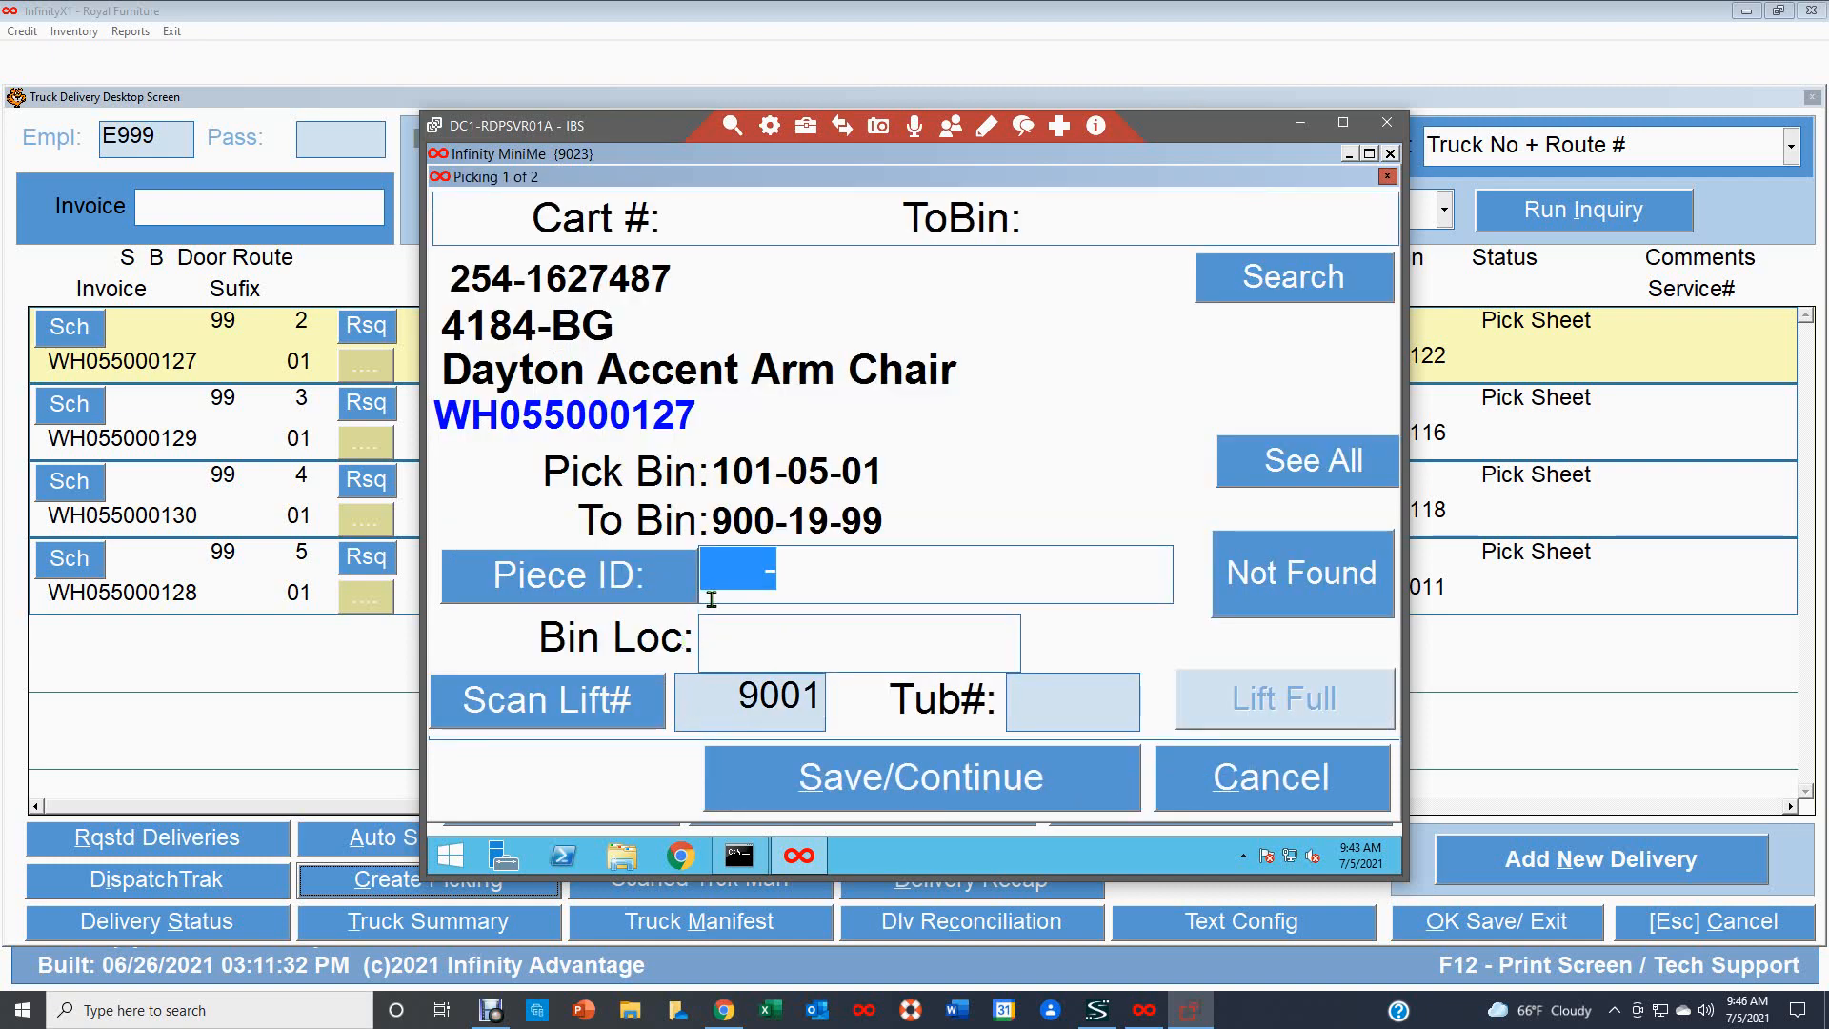
pyautogui.write('900072-558181')
pyautogui.press('Return')
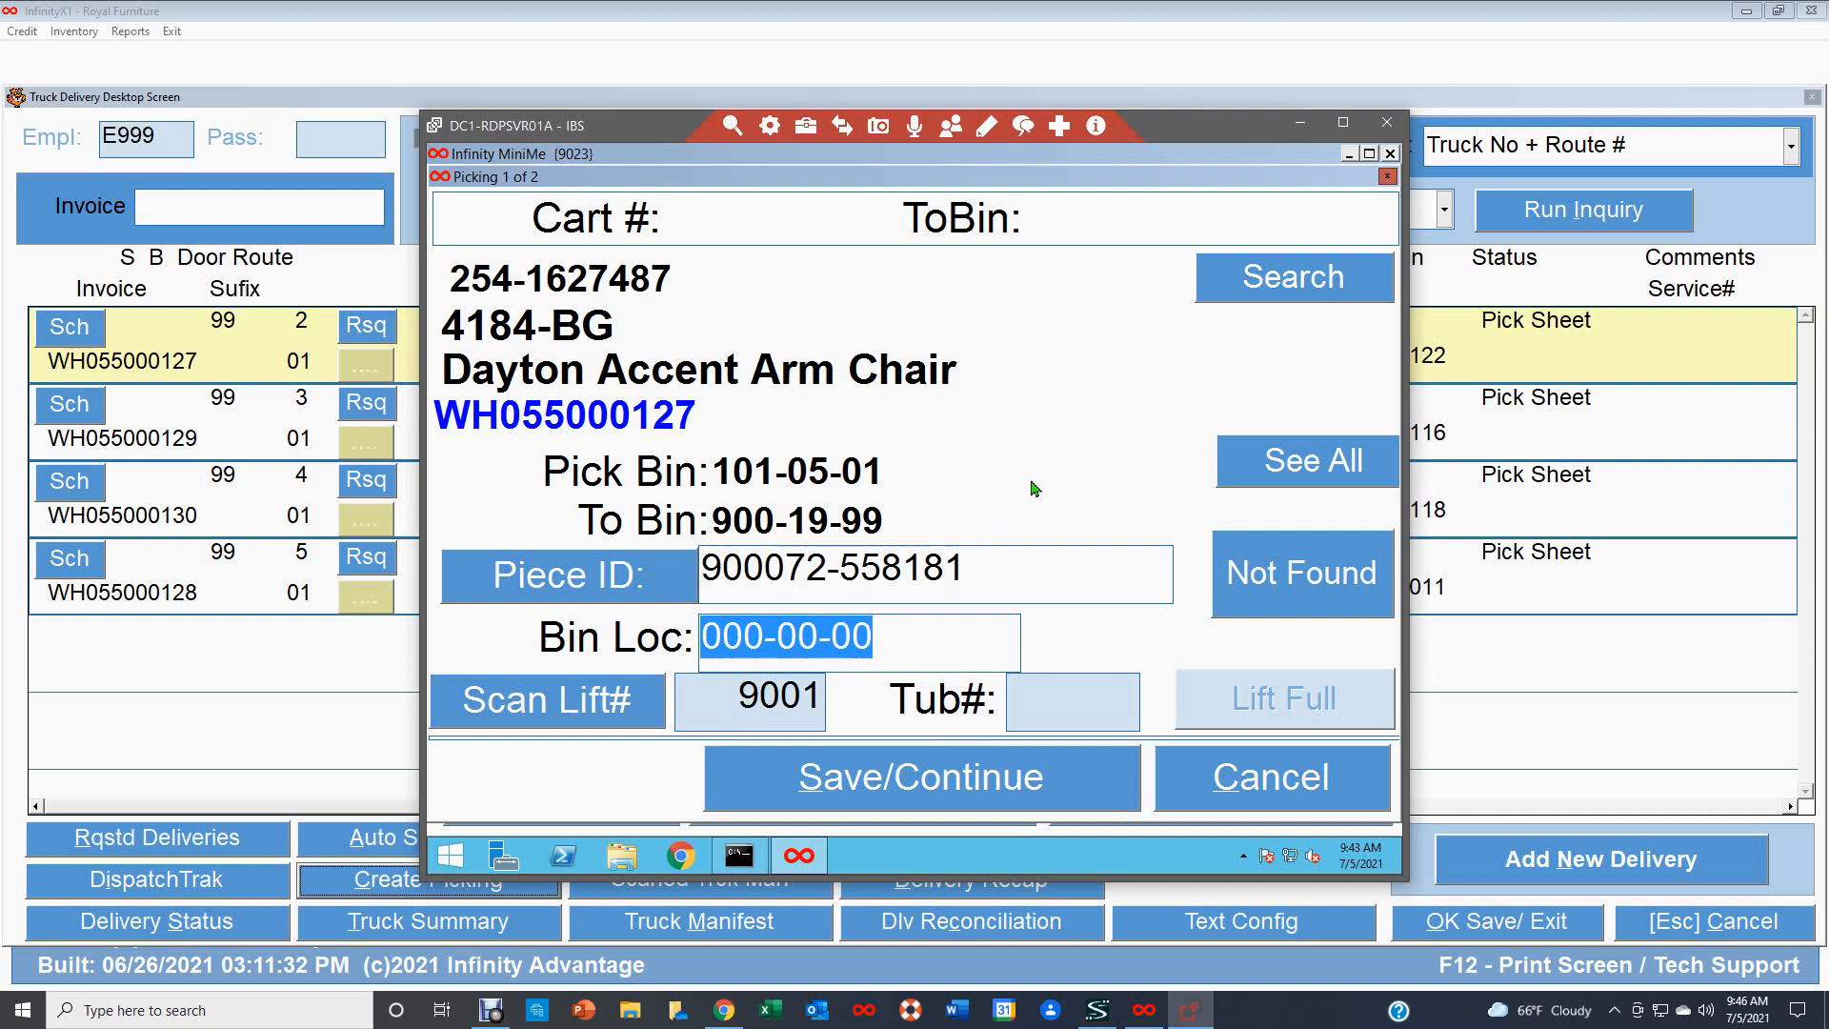
pyautogui.write('101-')
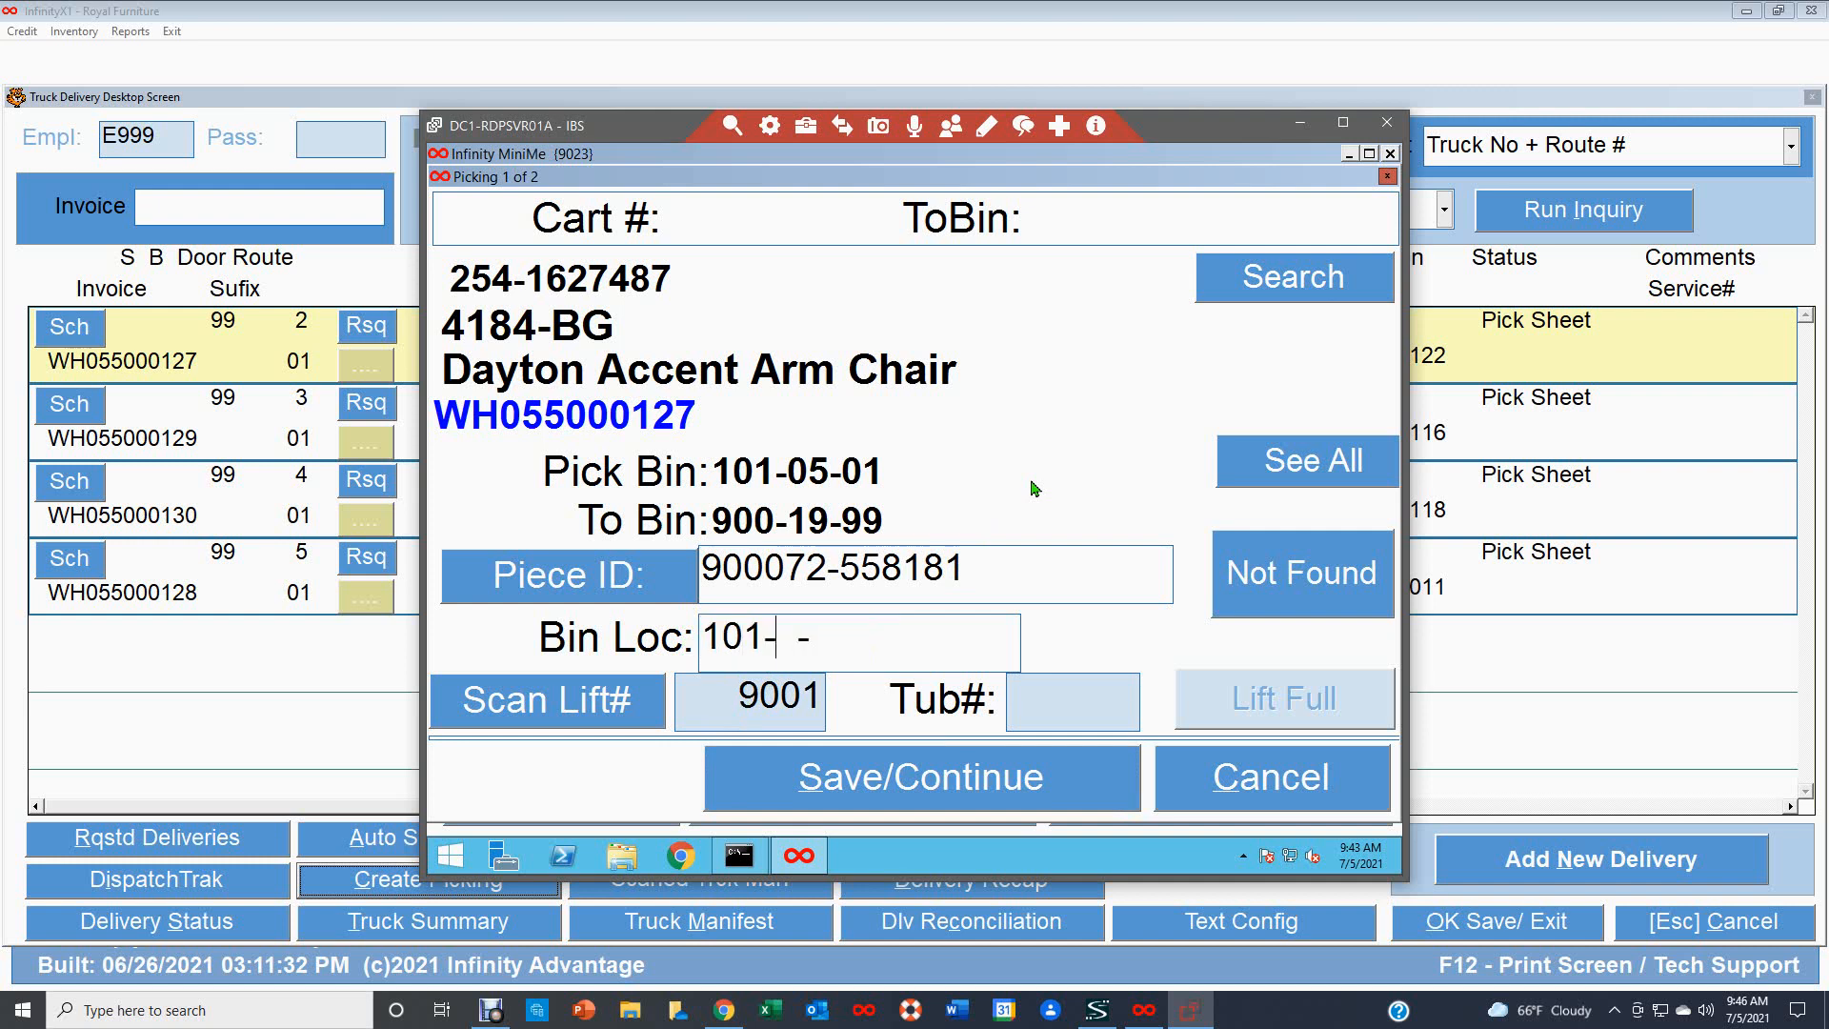
pyautogui.write('05-01')
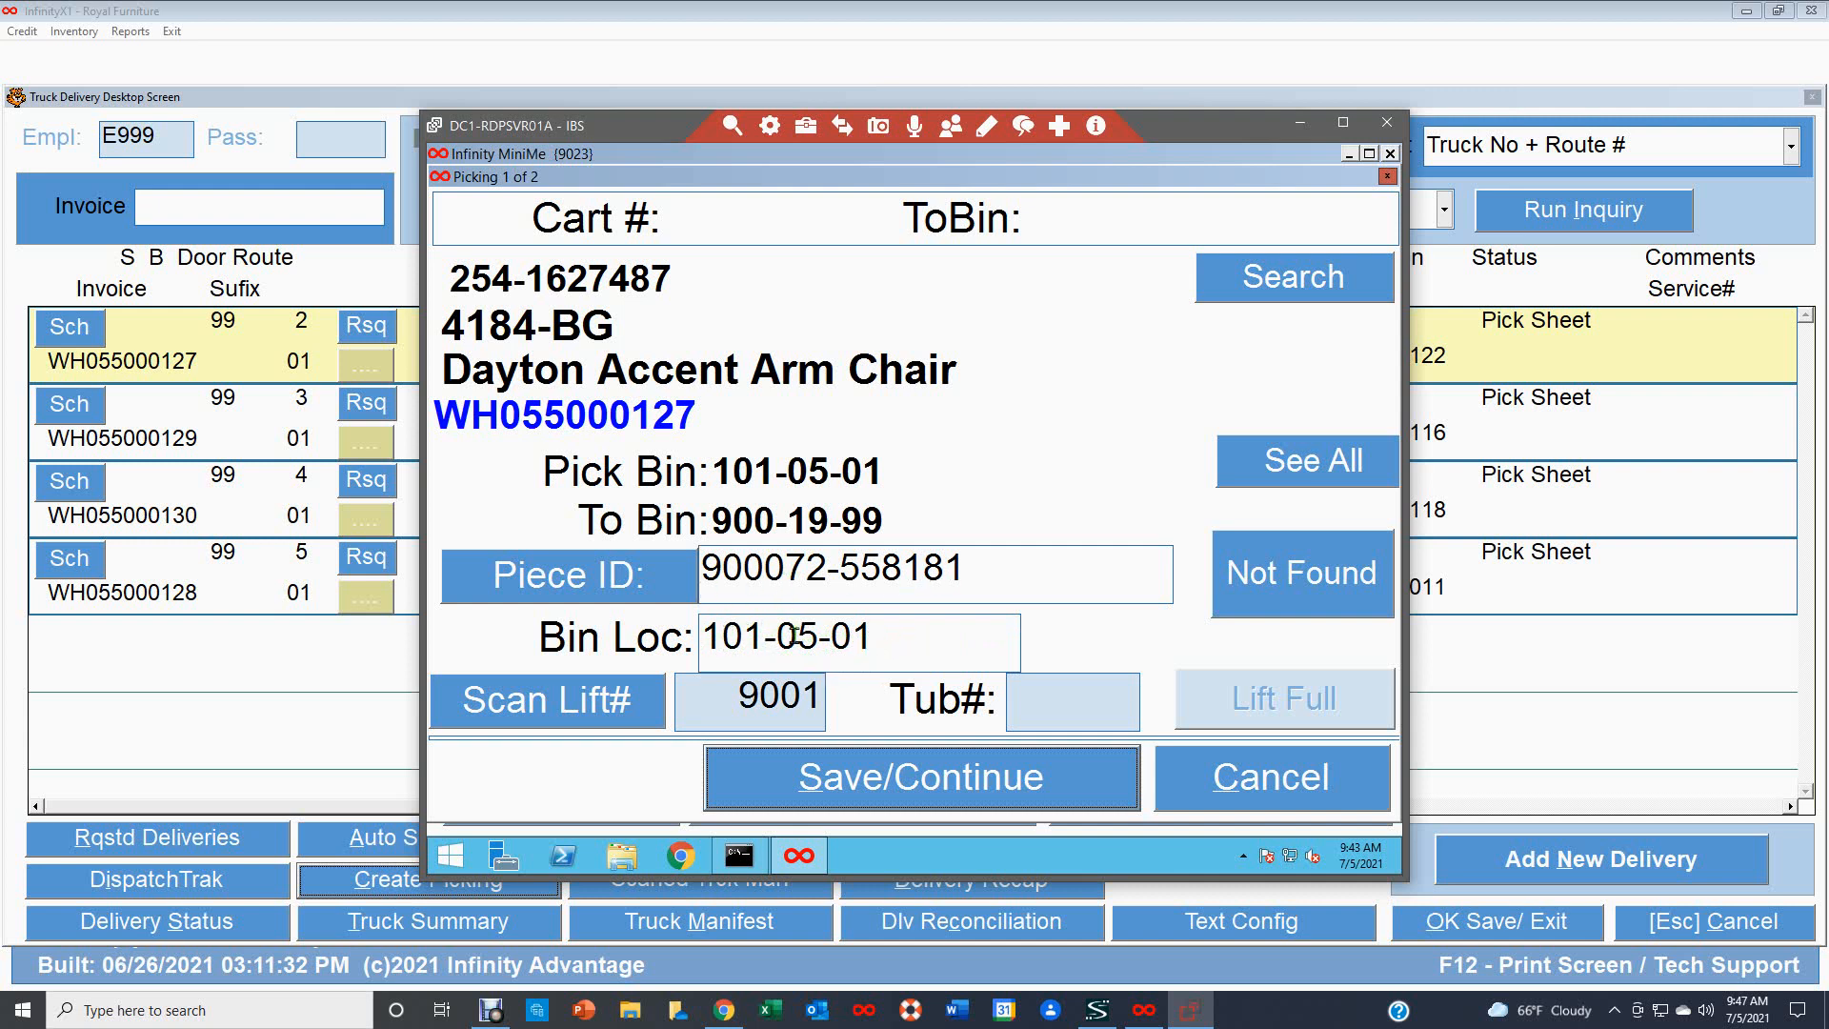
pyautogui.click(904, 787)
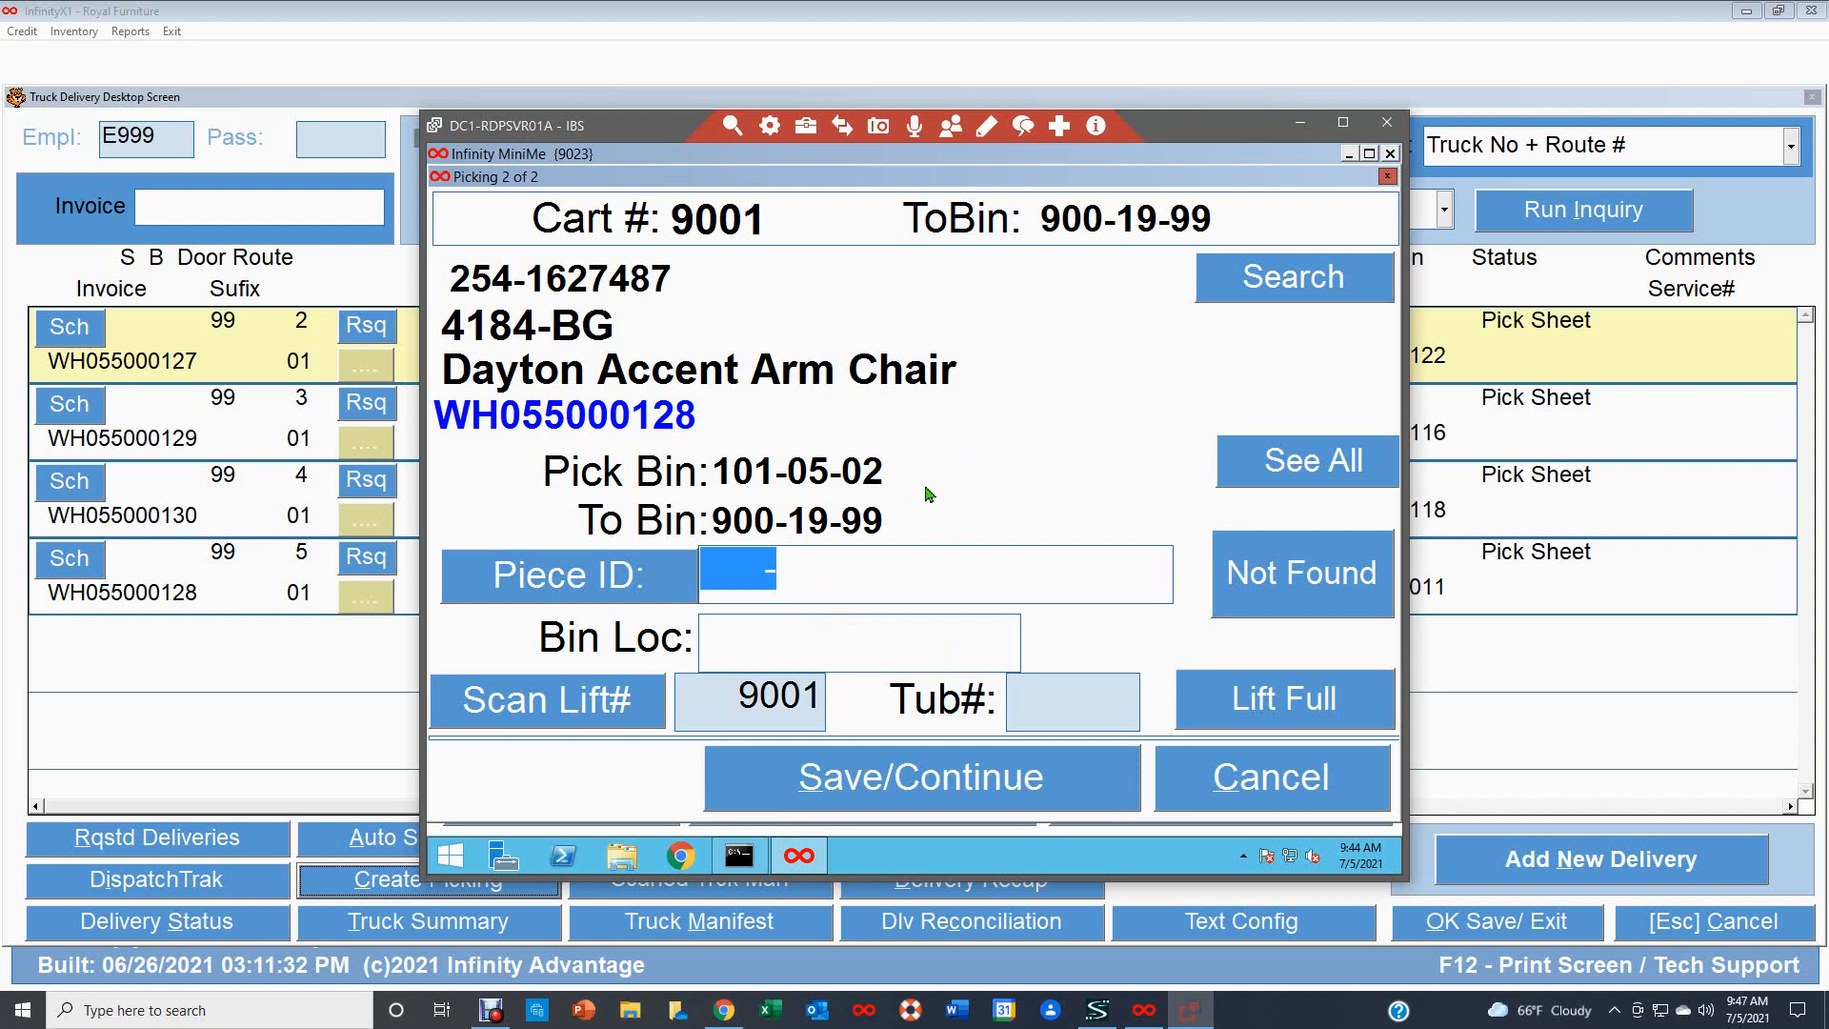
pyautogui.write('900072-558198')
pyautogui.press('Return')
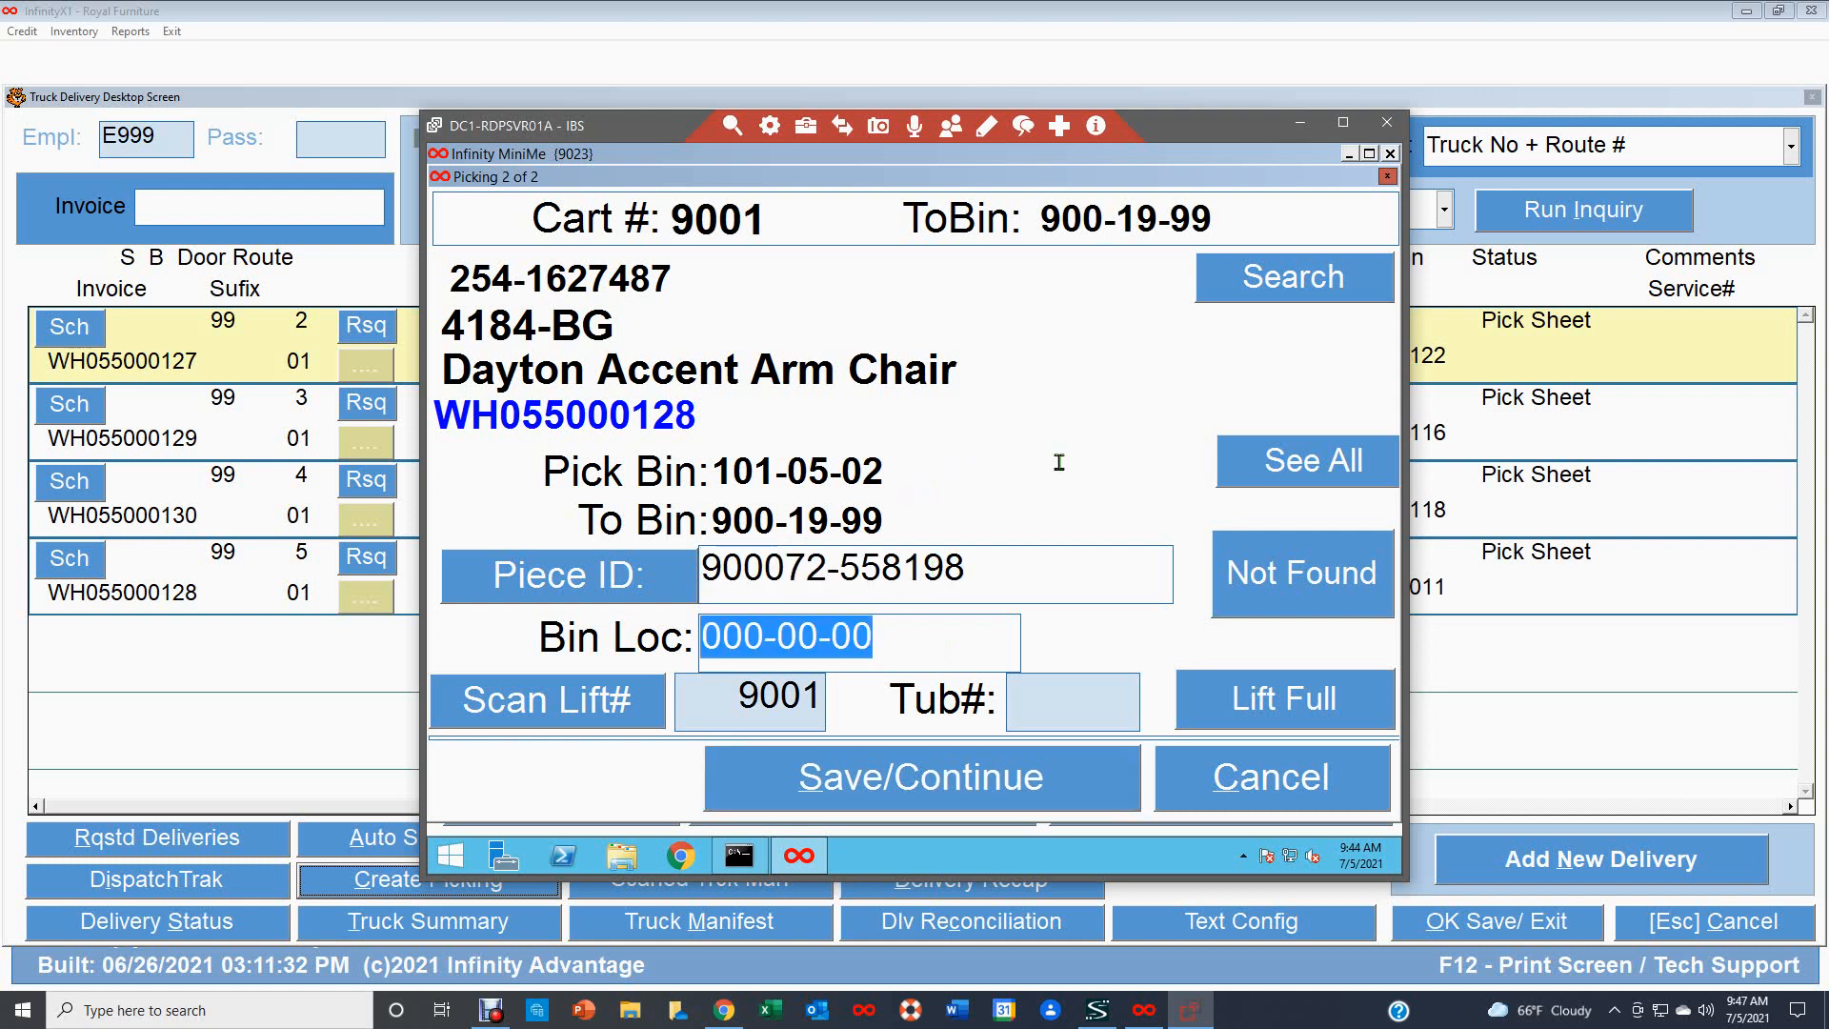
pyautogui.write('10')
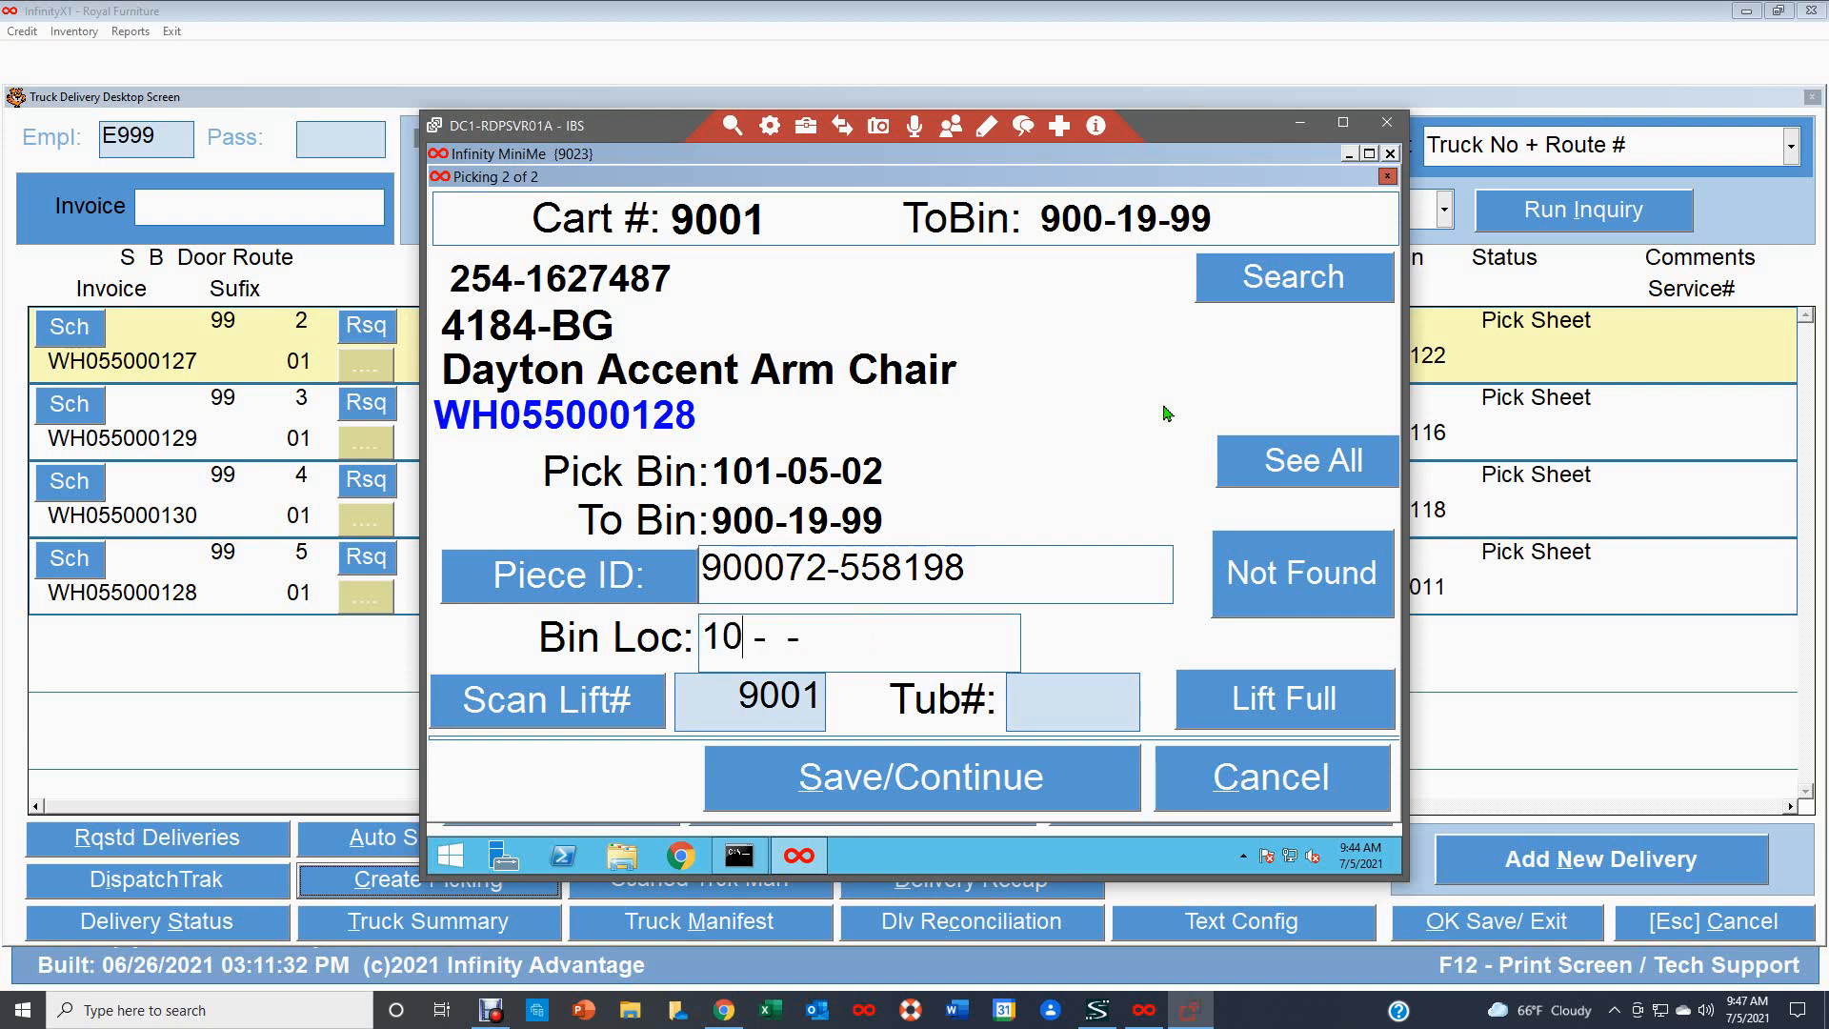
pyautogui.write('5')
pyautogui.press('BackSpace')
pyautogui.write('1-05-02')
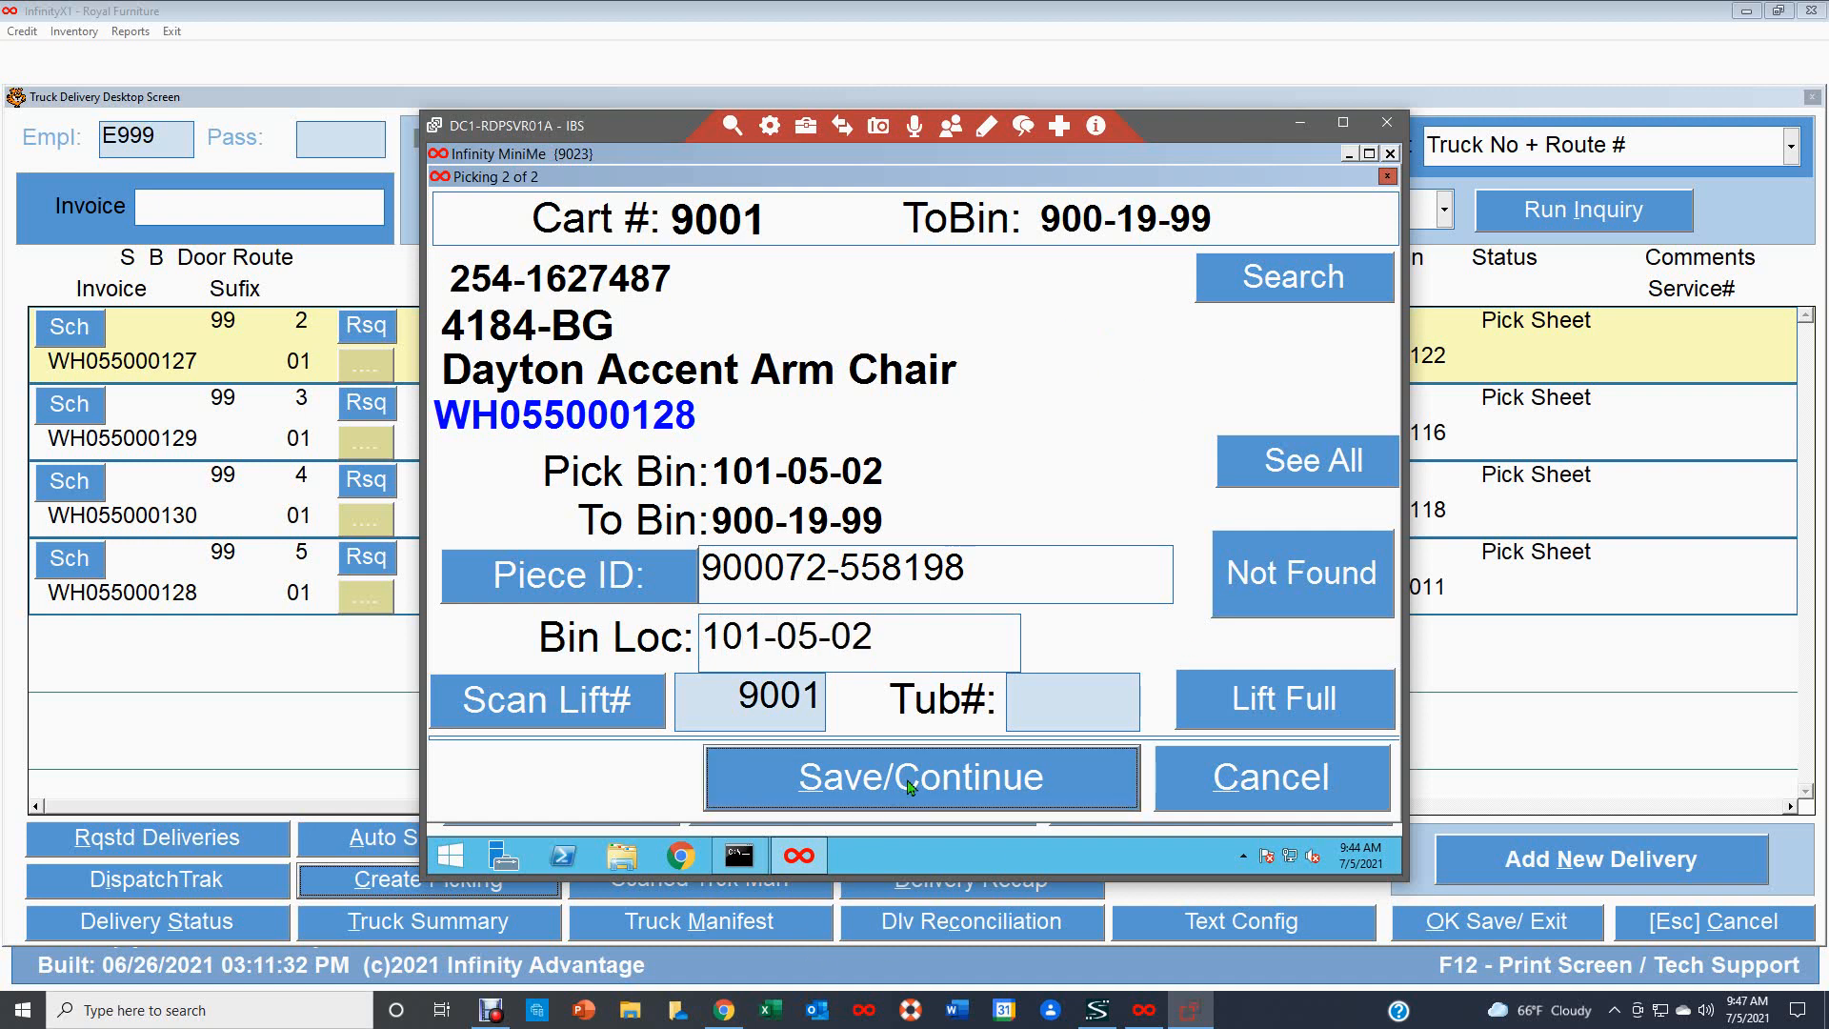
pyautogui.press('Return')
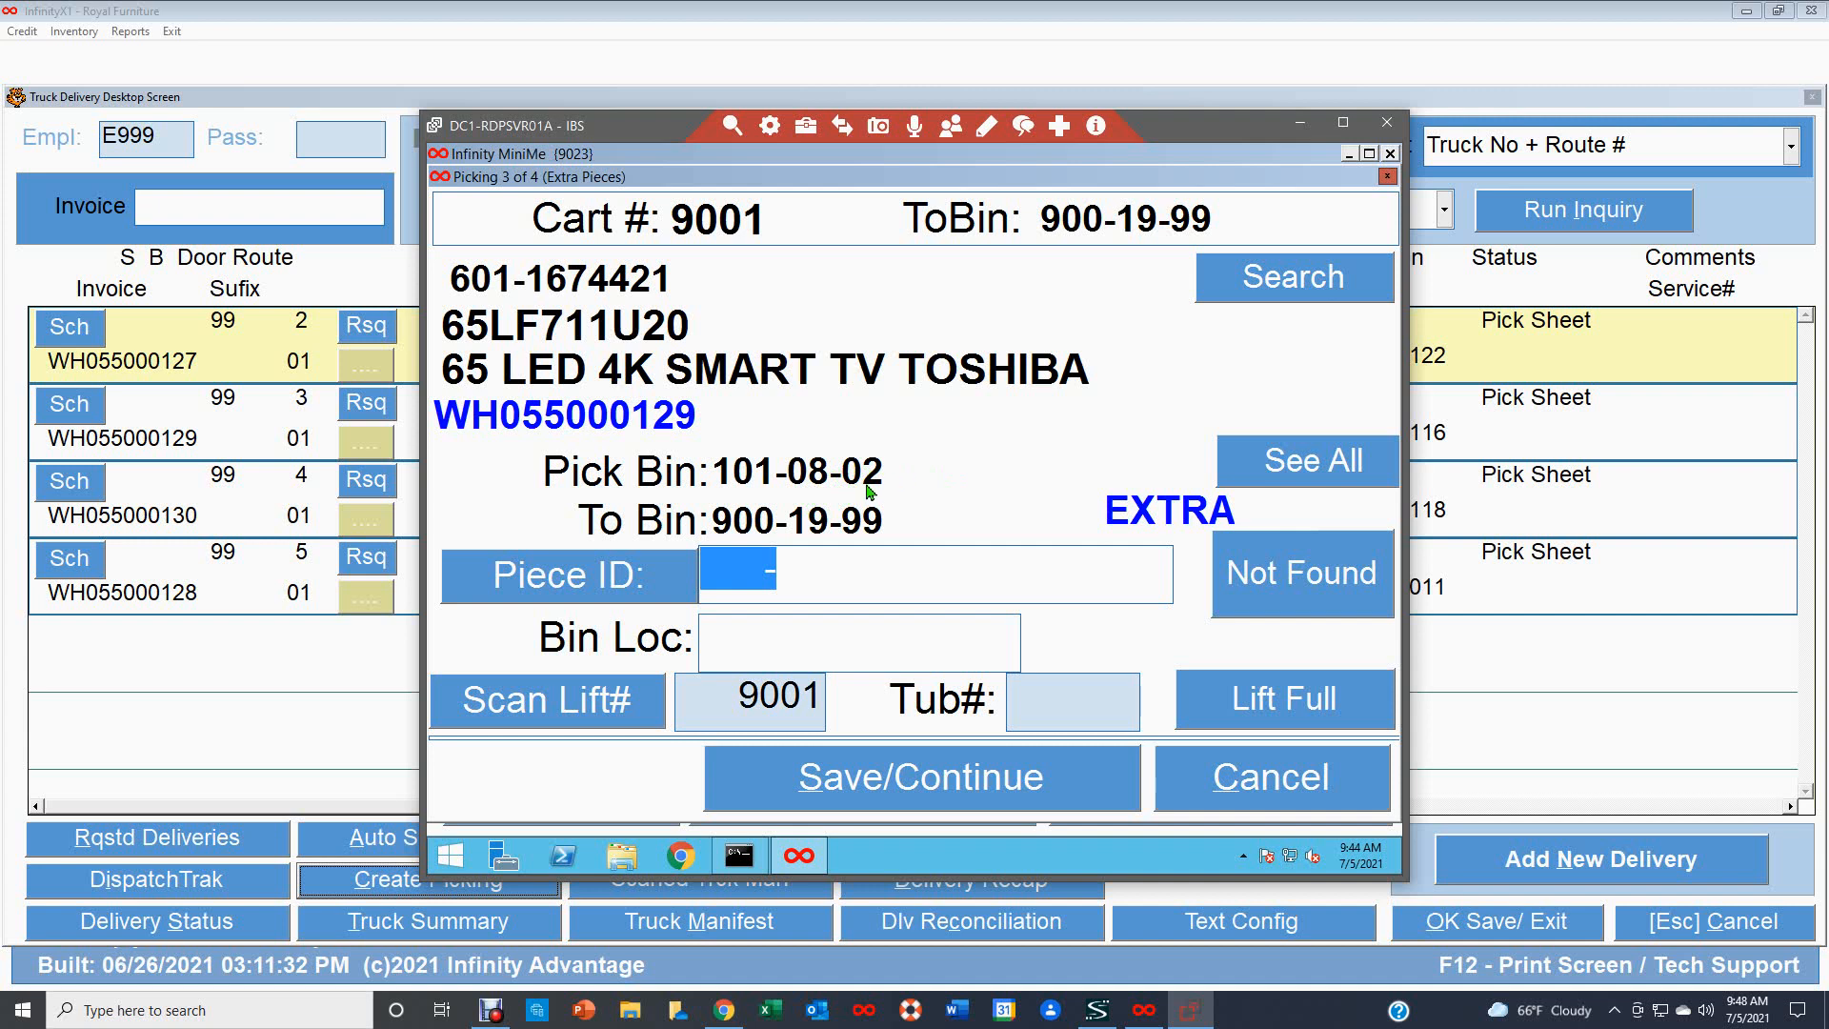
pyautogui.write('900072-557993')
pyautogui.press('Tab')
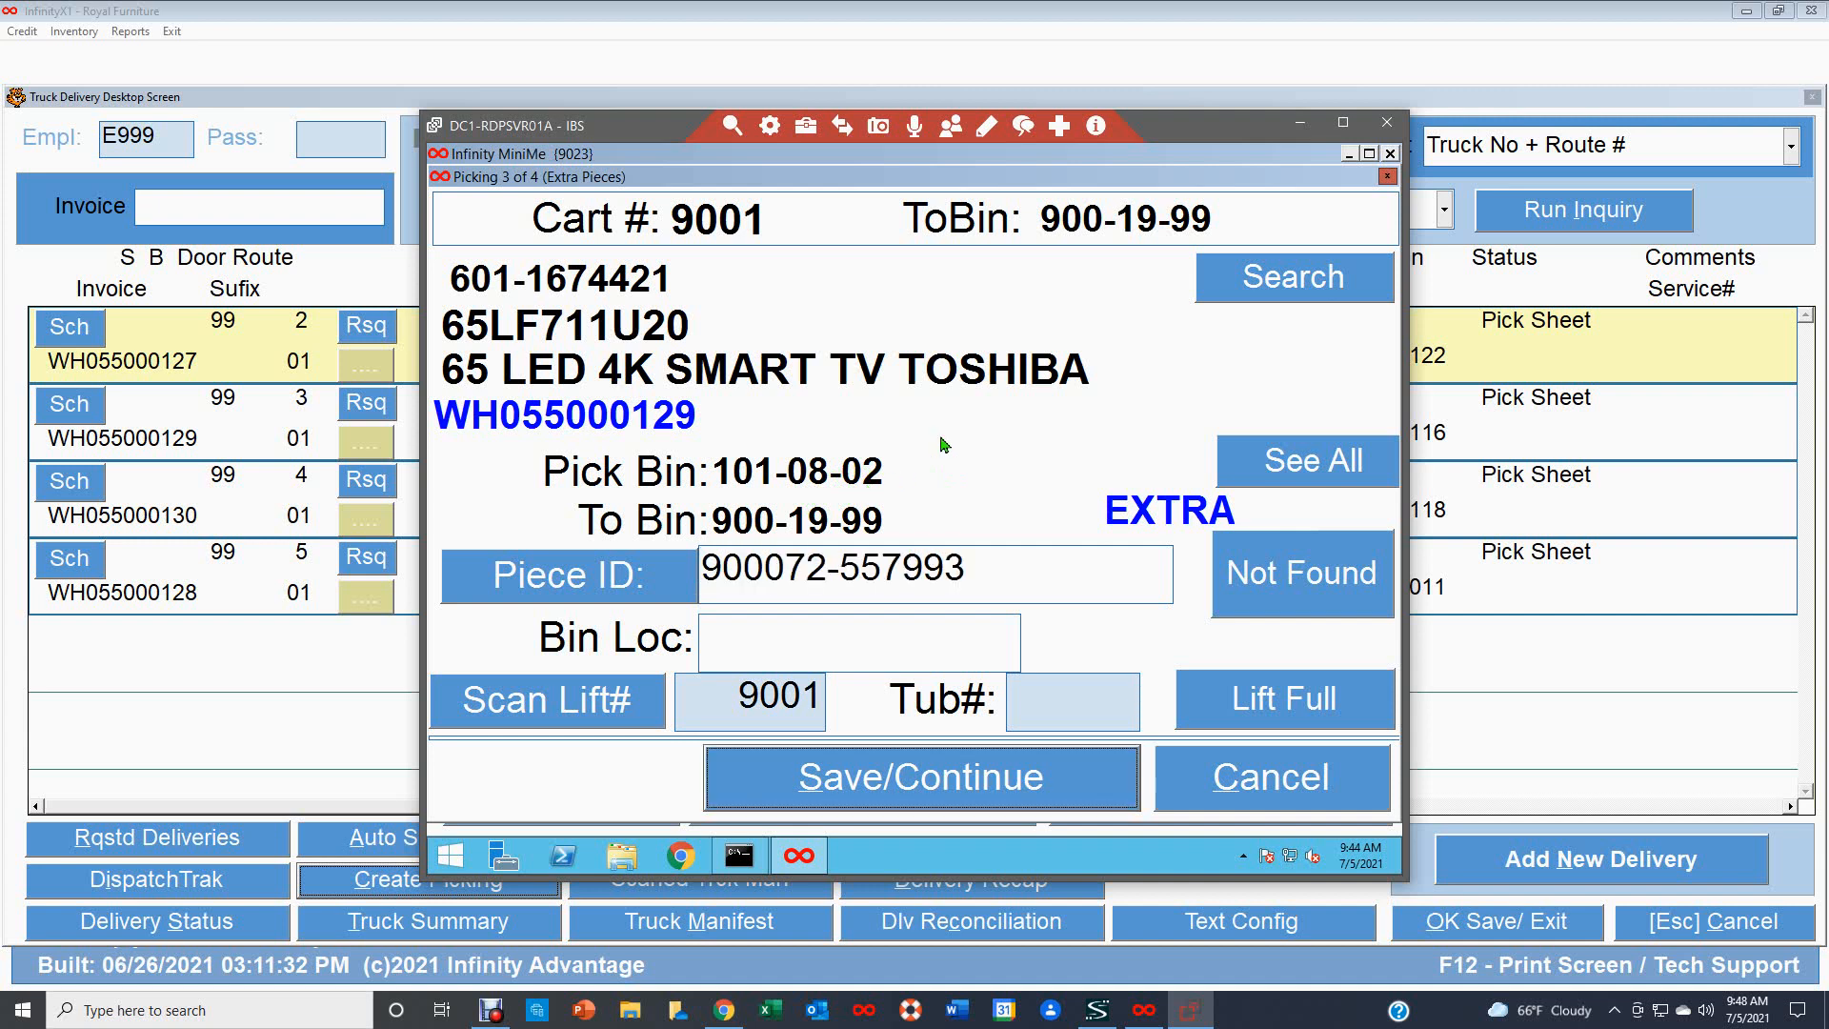
pyautogui.click(735, 637)
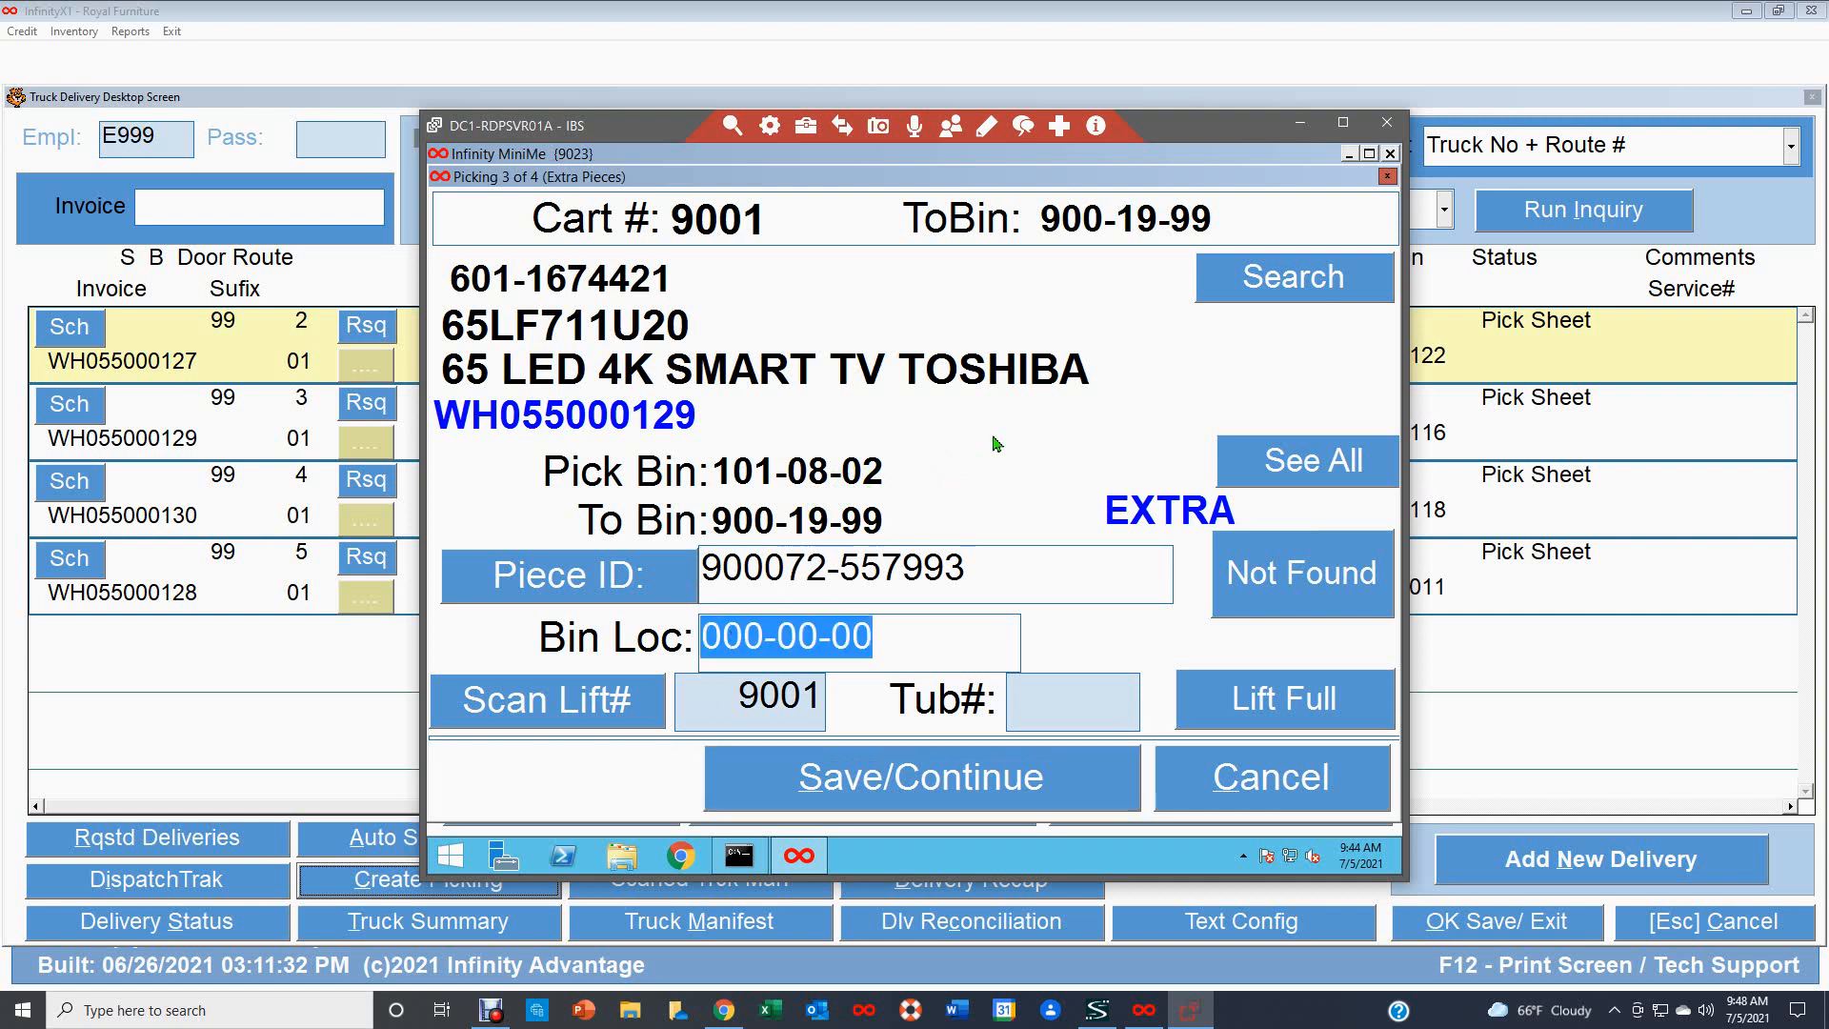
pyautogui.write('101-08-02')
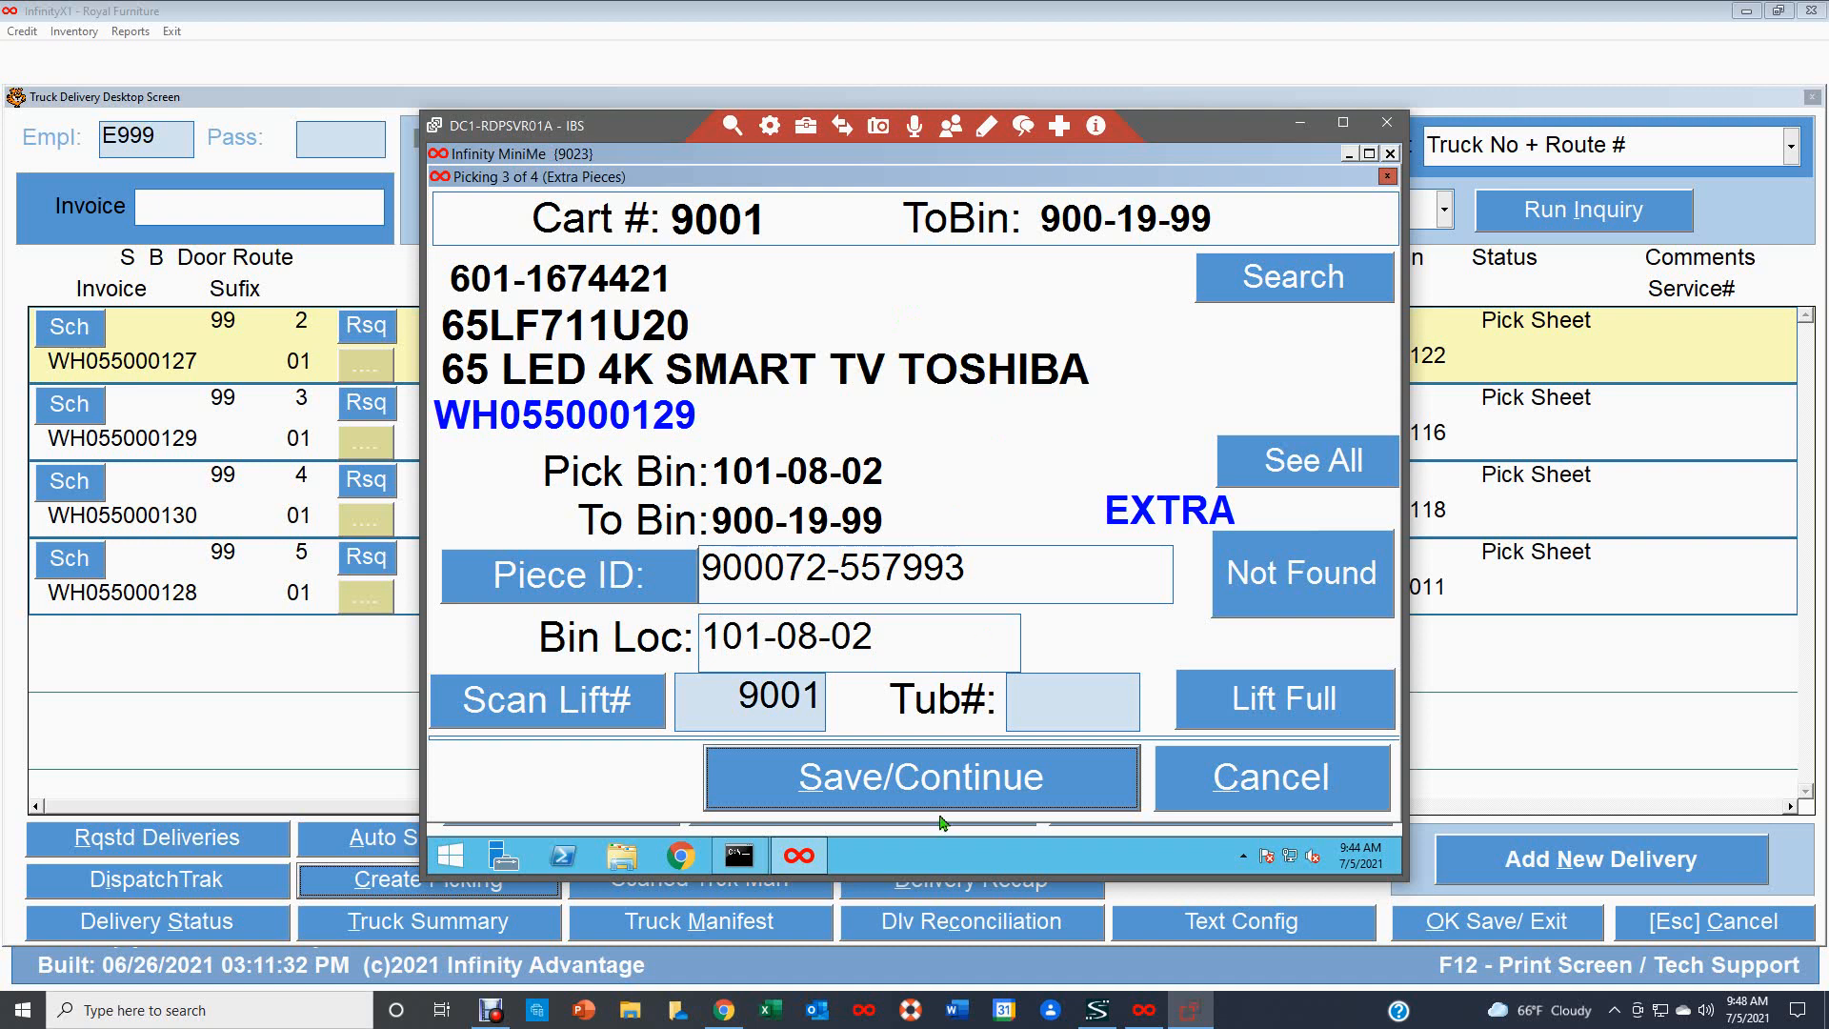
pyautogui.click(923, 789)
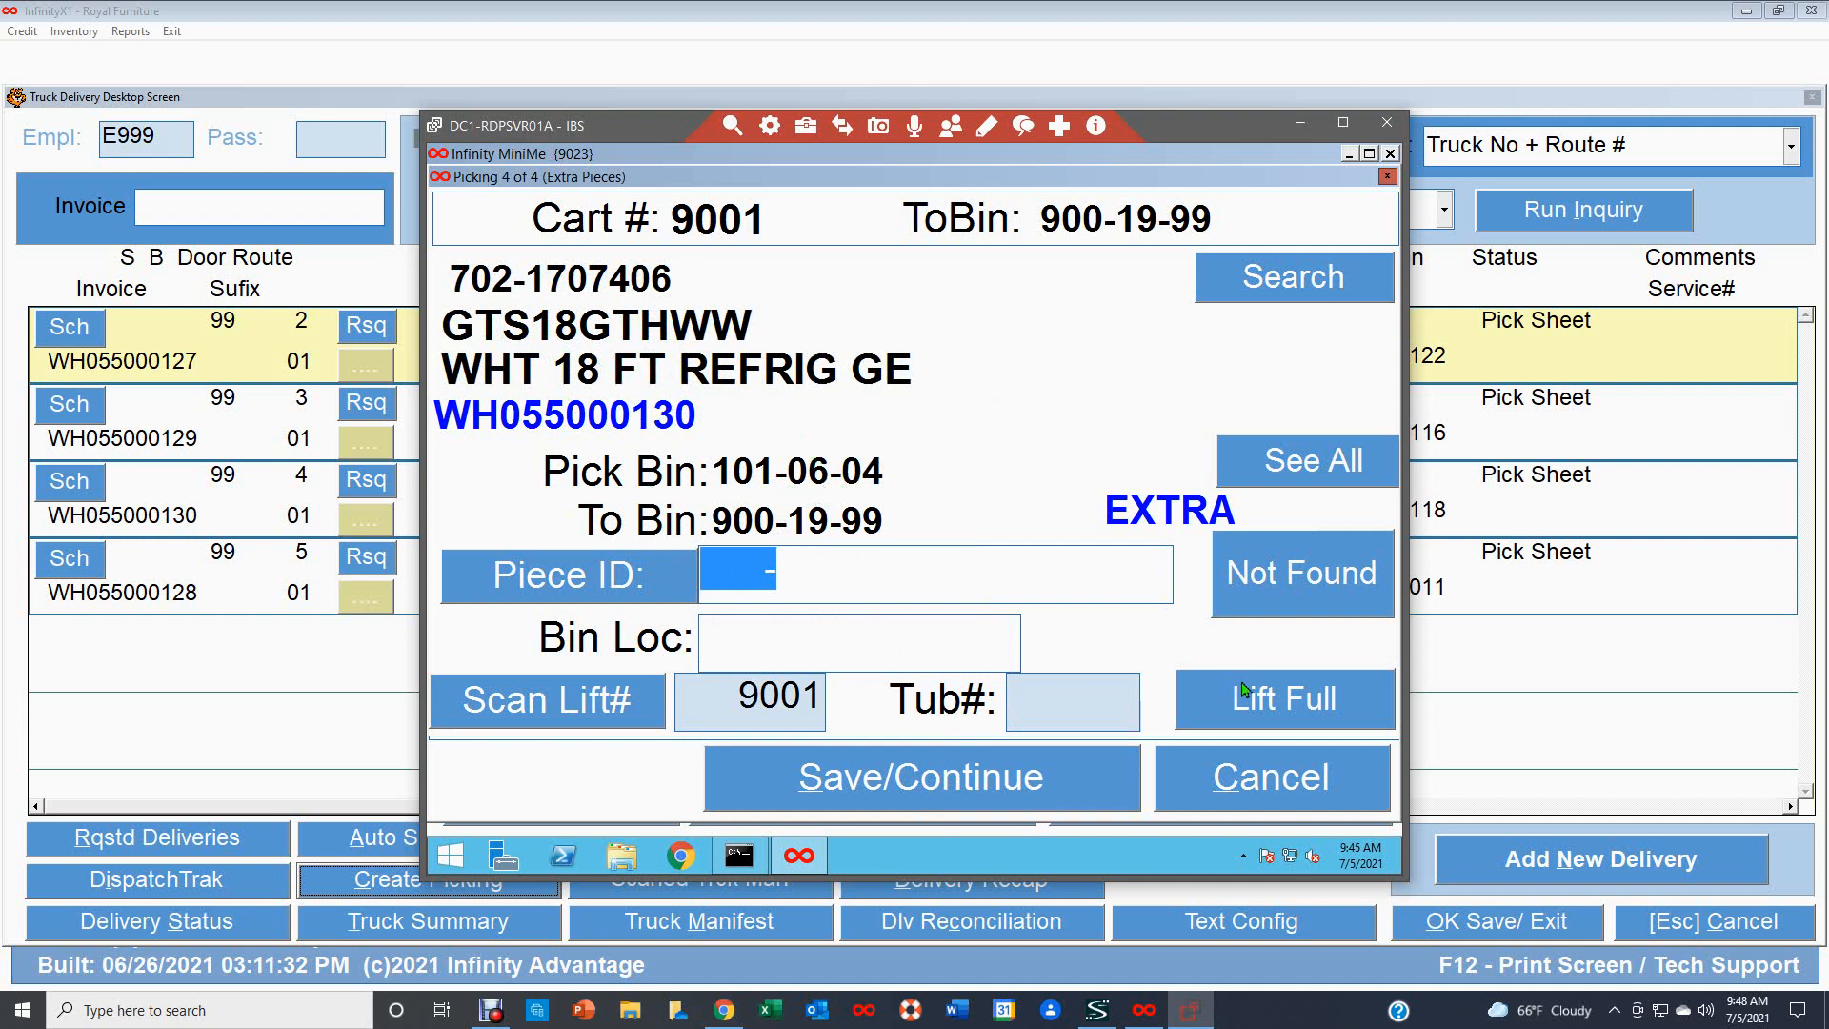
# Declare the lift full to switch to the unload screen for lift 9001.
pyautogui.click(1304, 699)
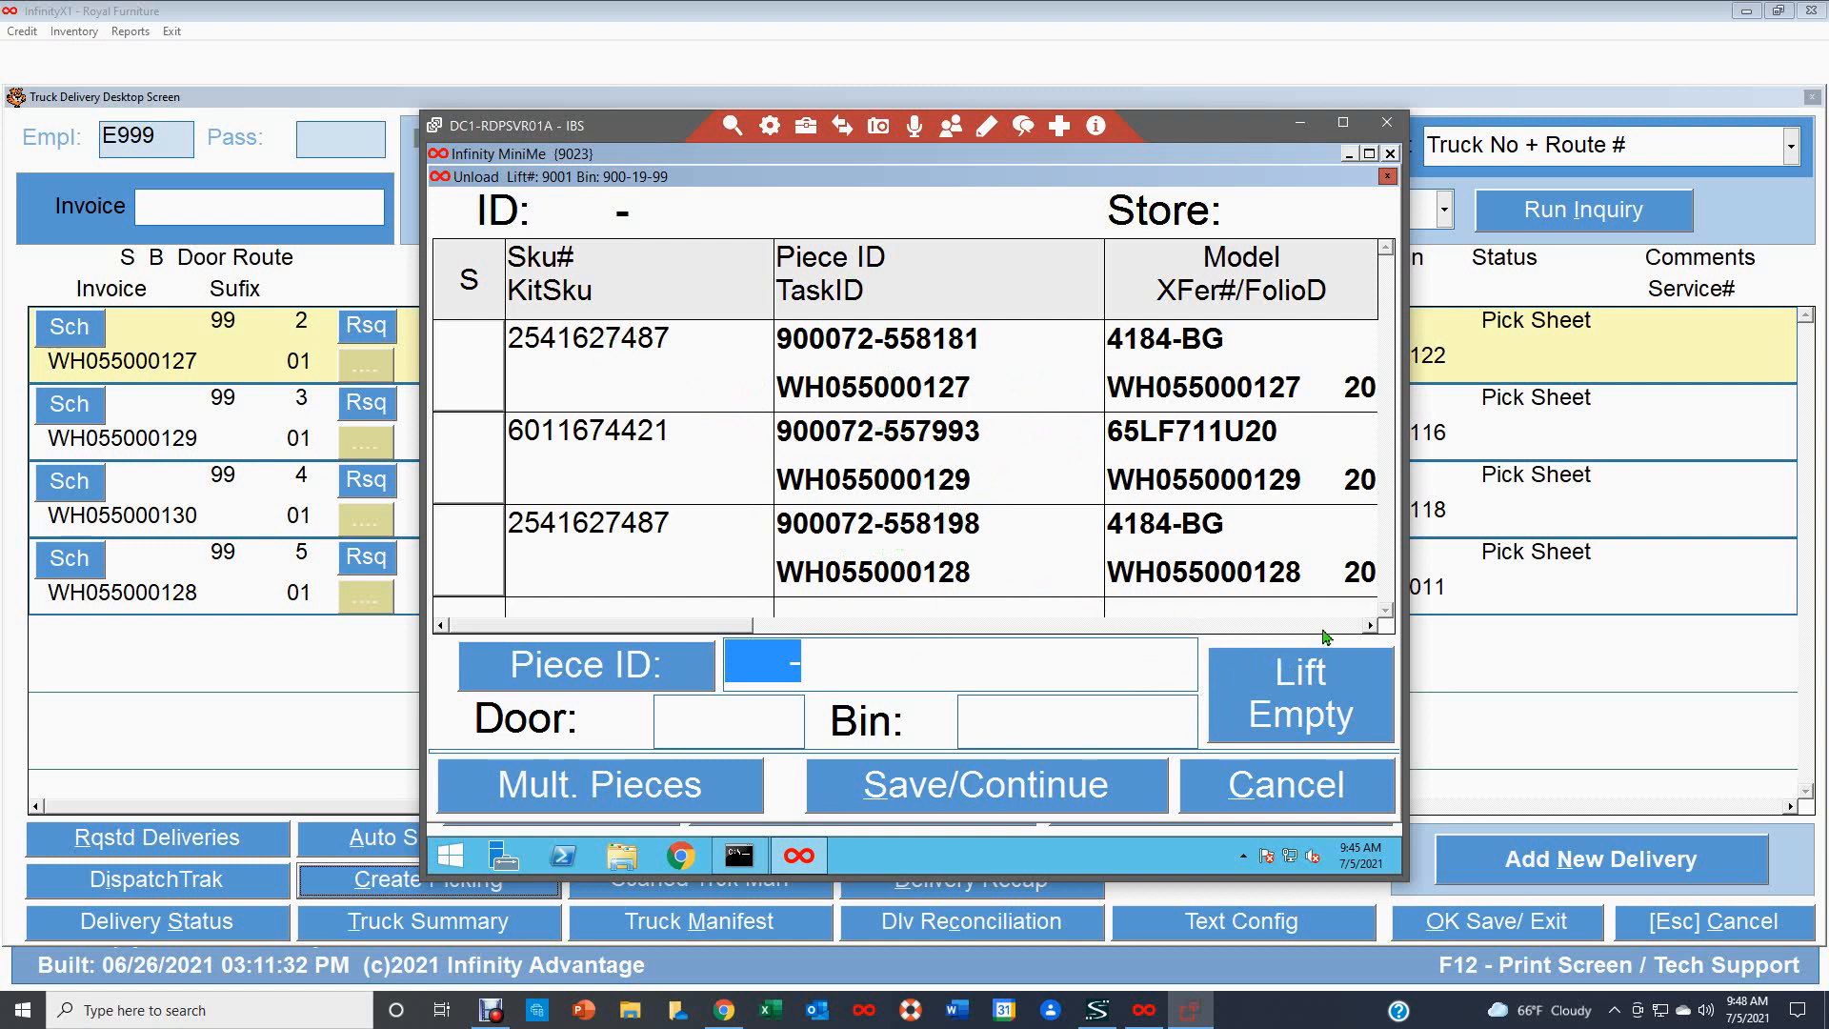
pyautogui.click(1370, 626)
pyautogui.click(1370, 626)
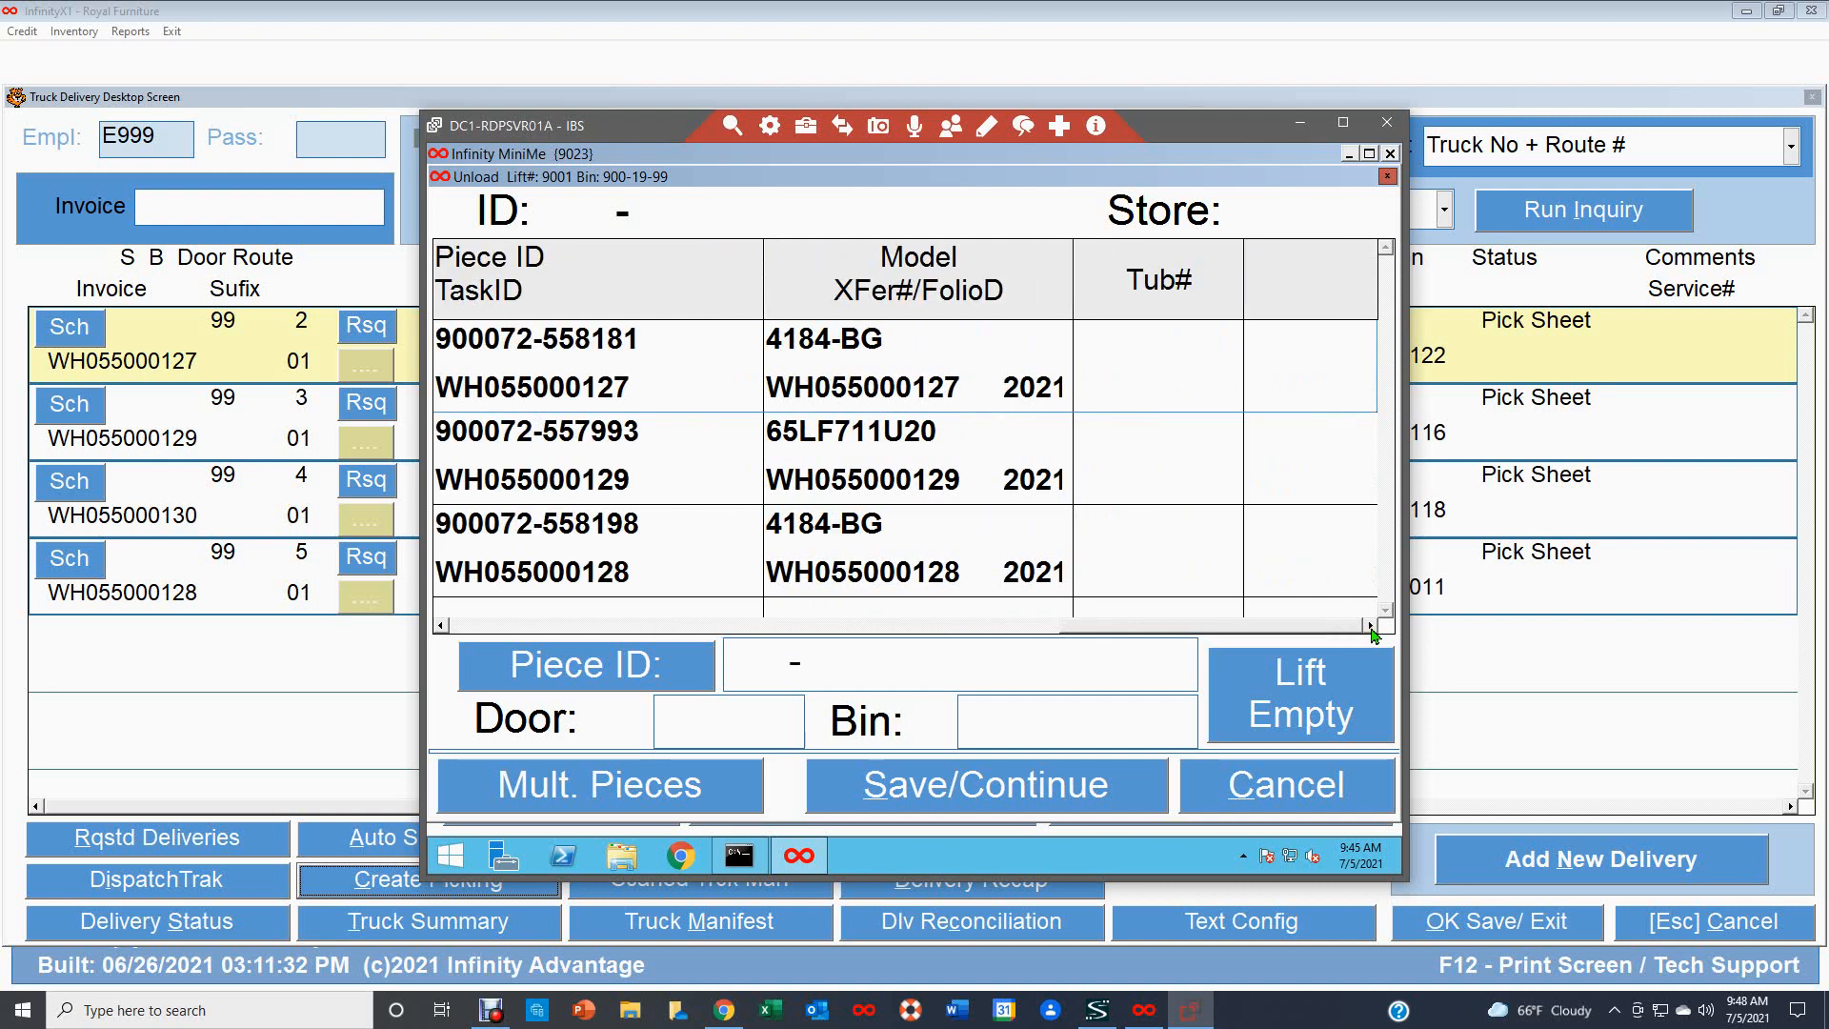
pyautogui.click(441, 626)
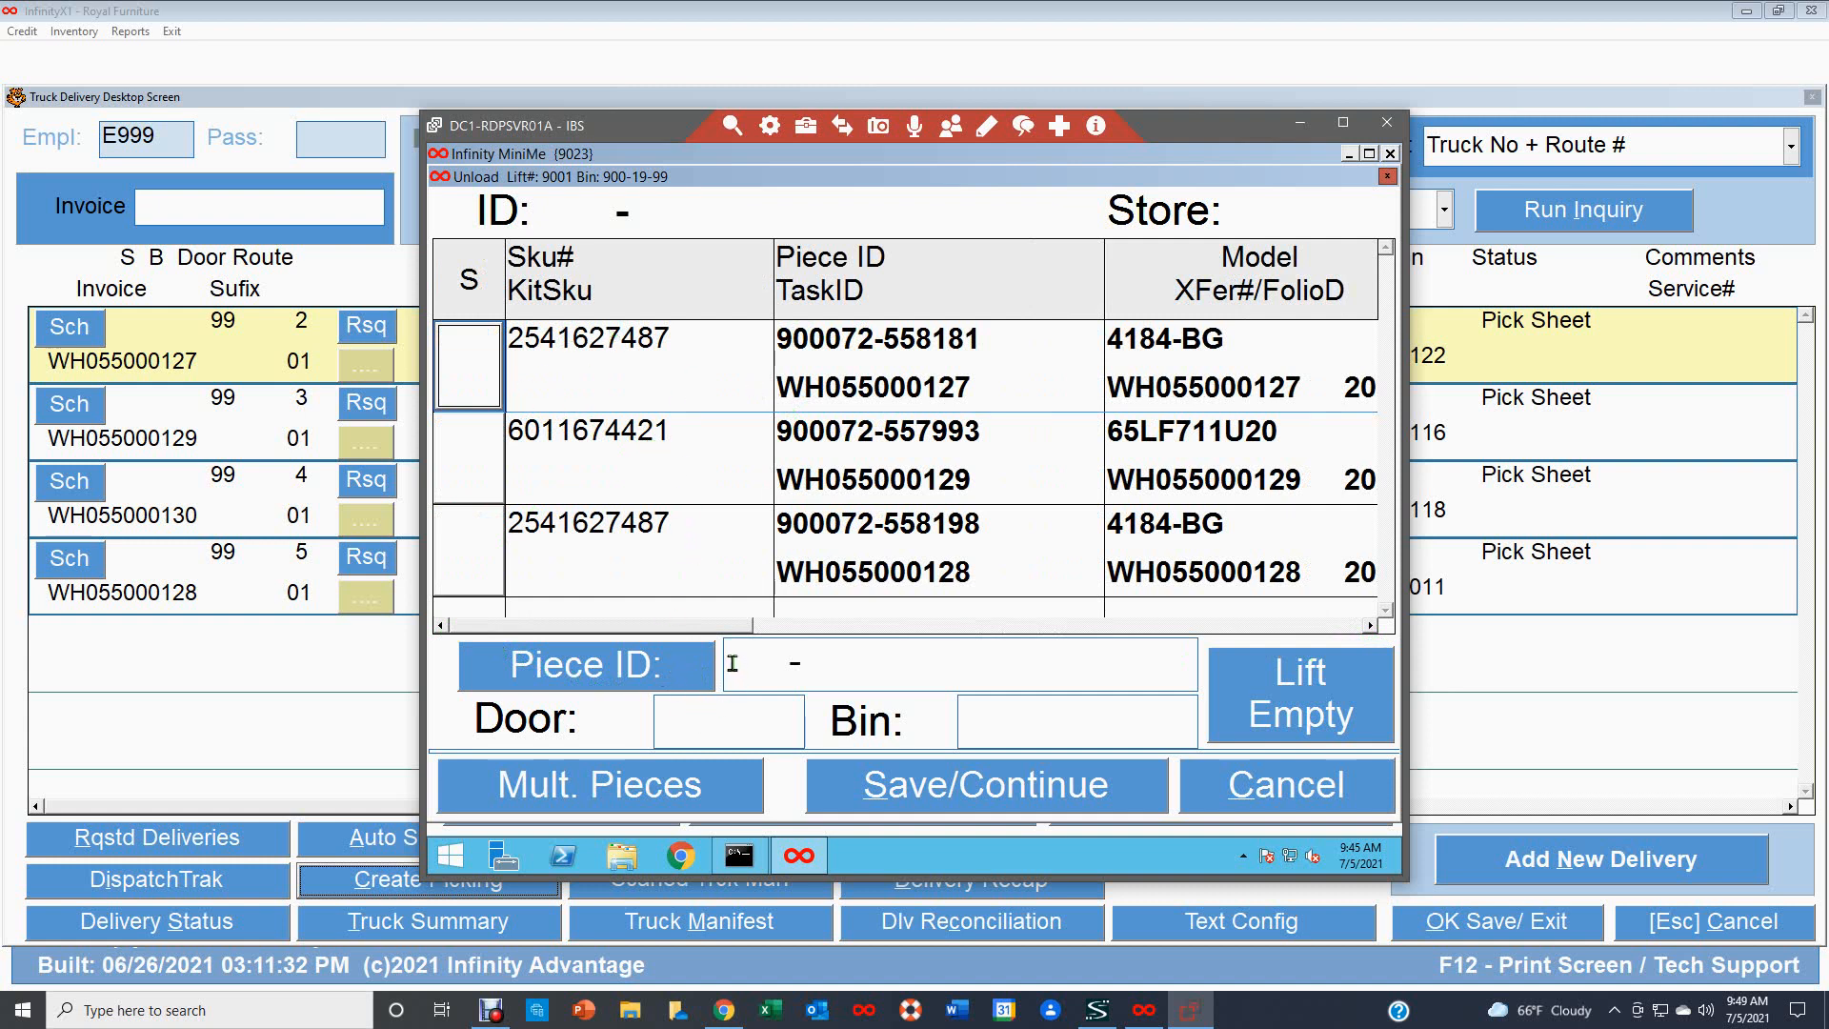
pyautogui.click(733, 665)
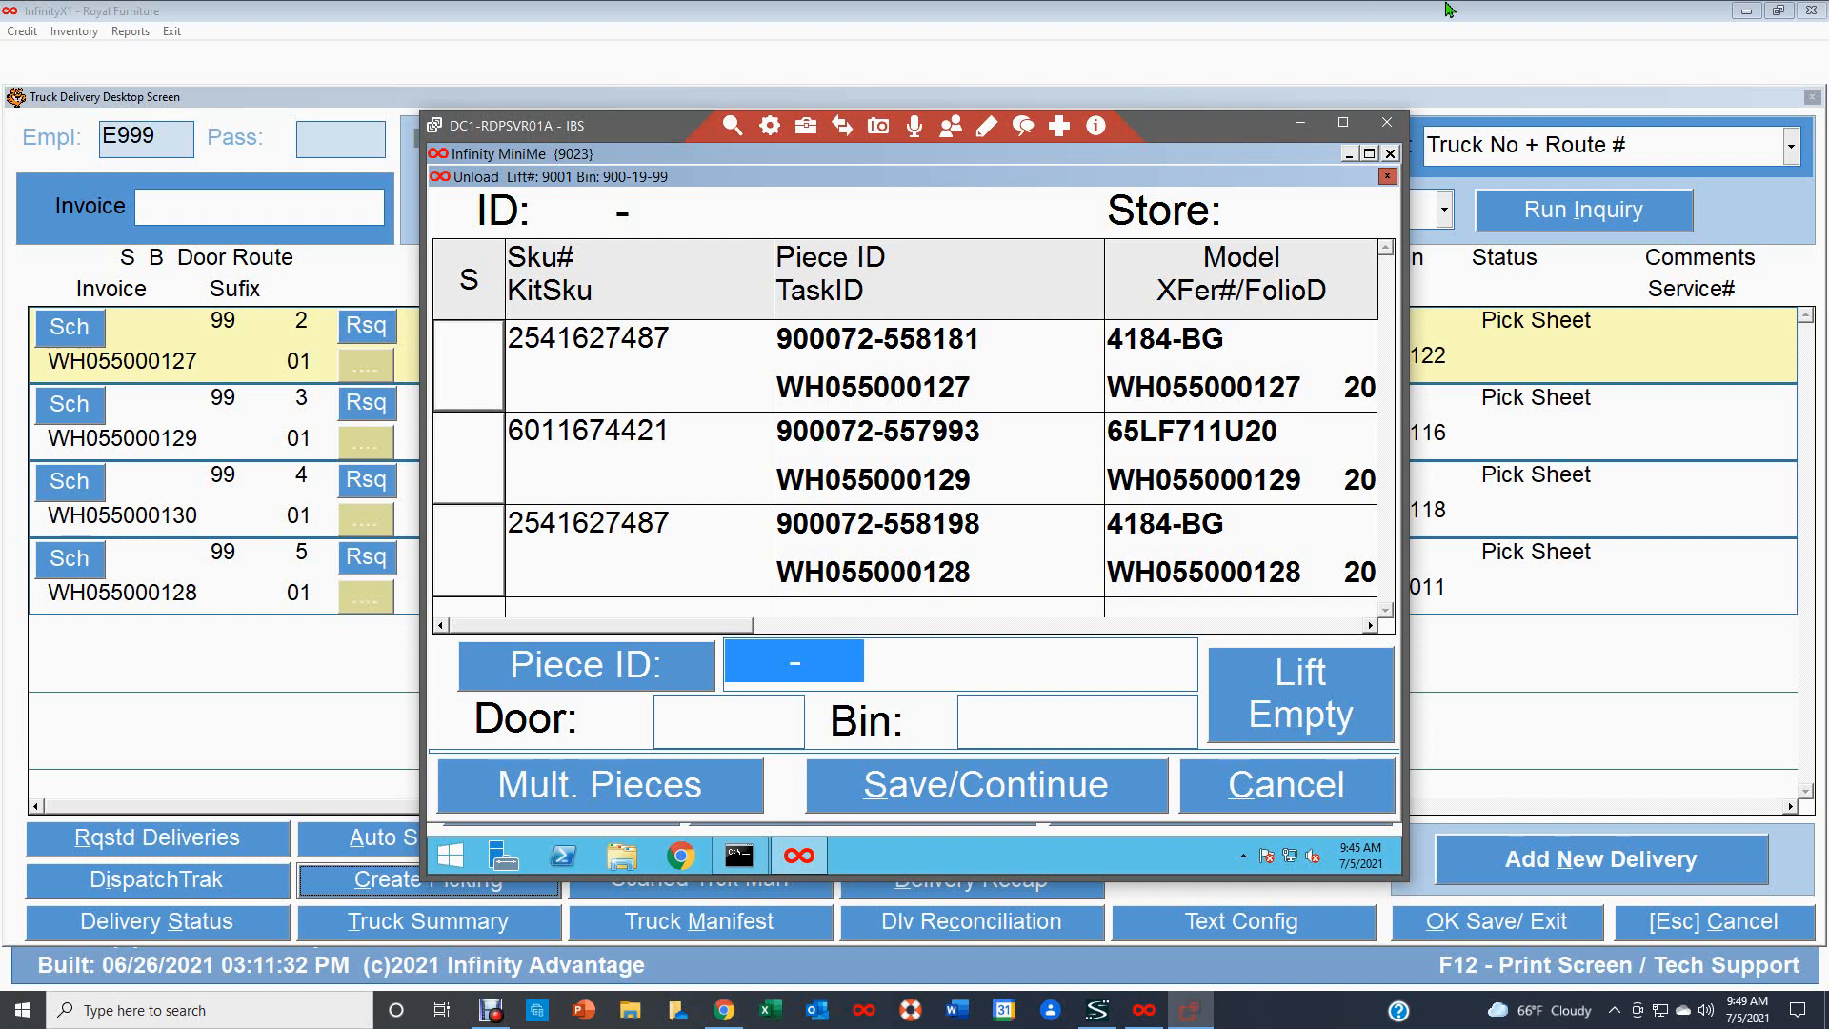
pyautogui.write('9000 ')
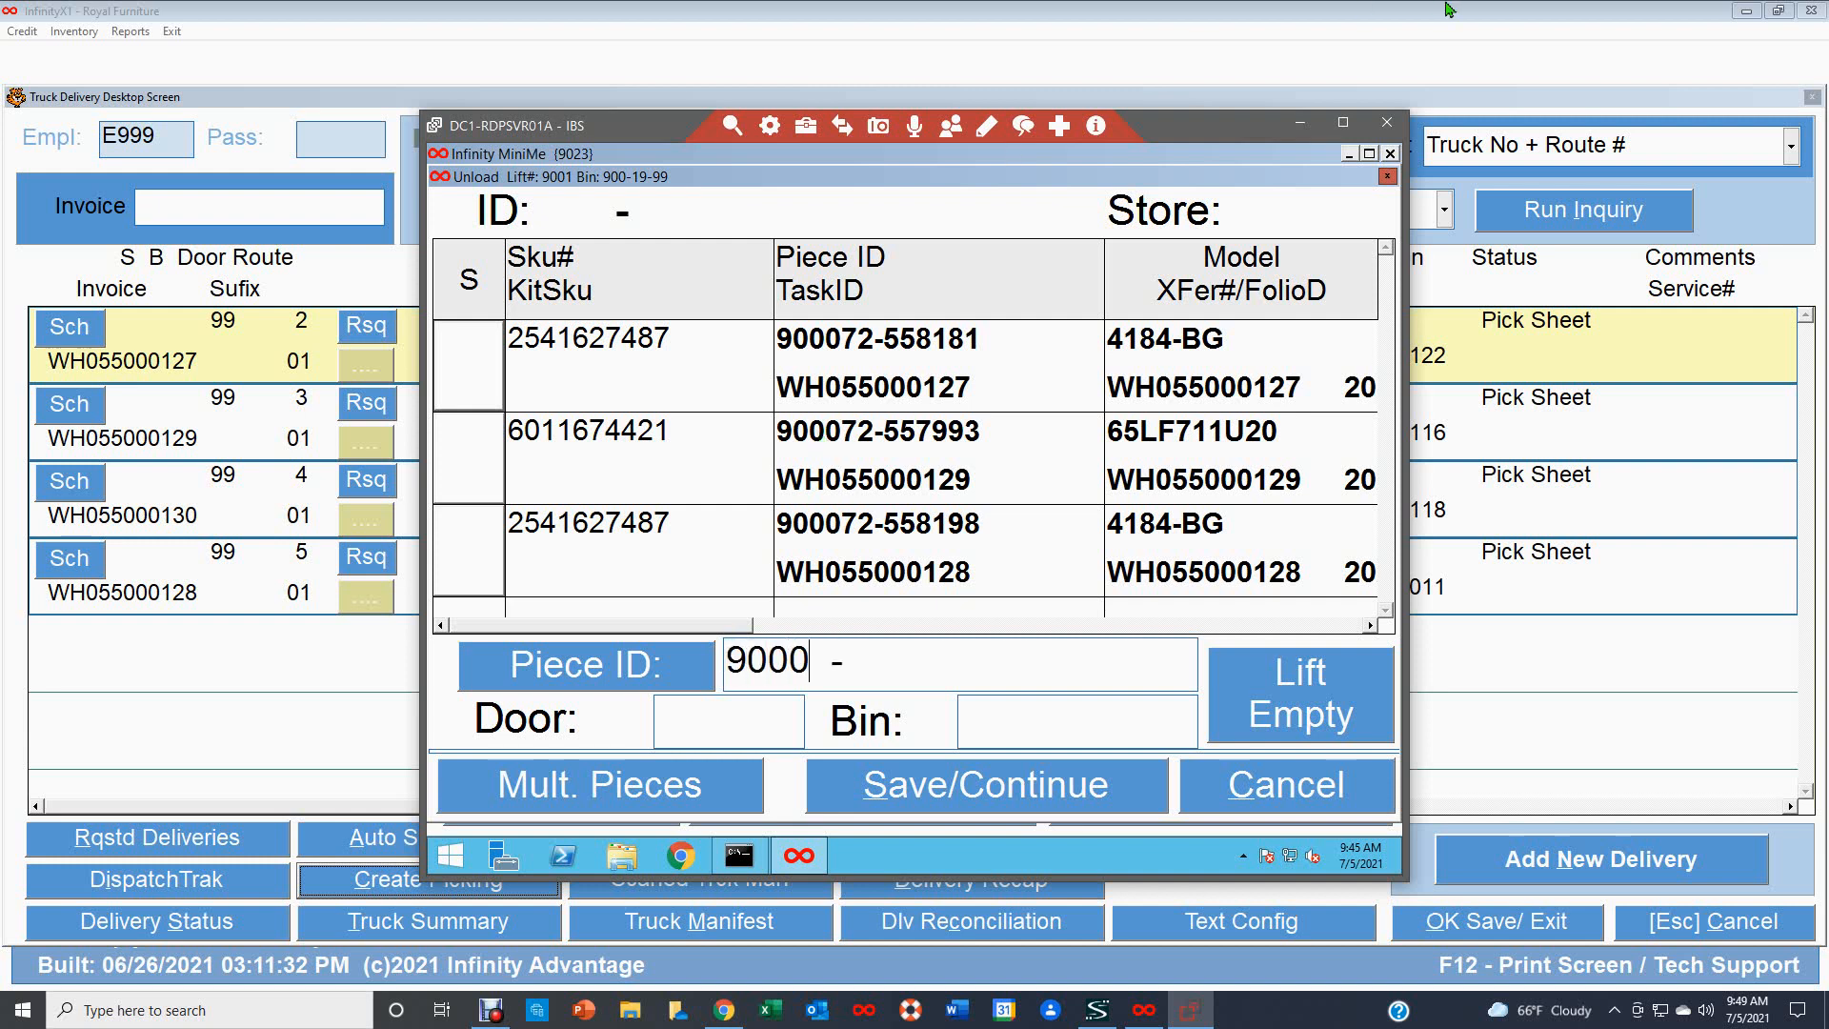
pyautogui.write('72-558181')
pyautogui.press('Return')
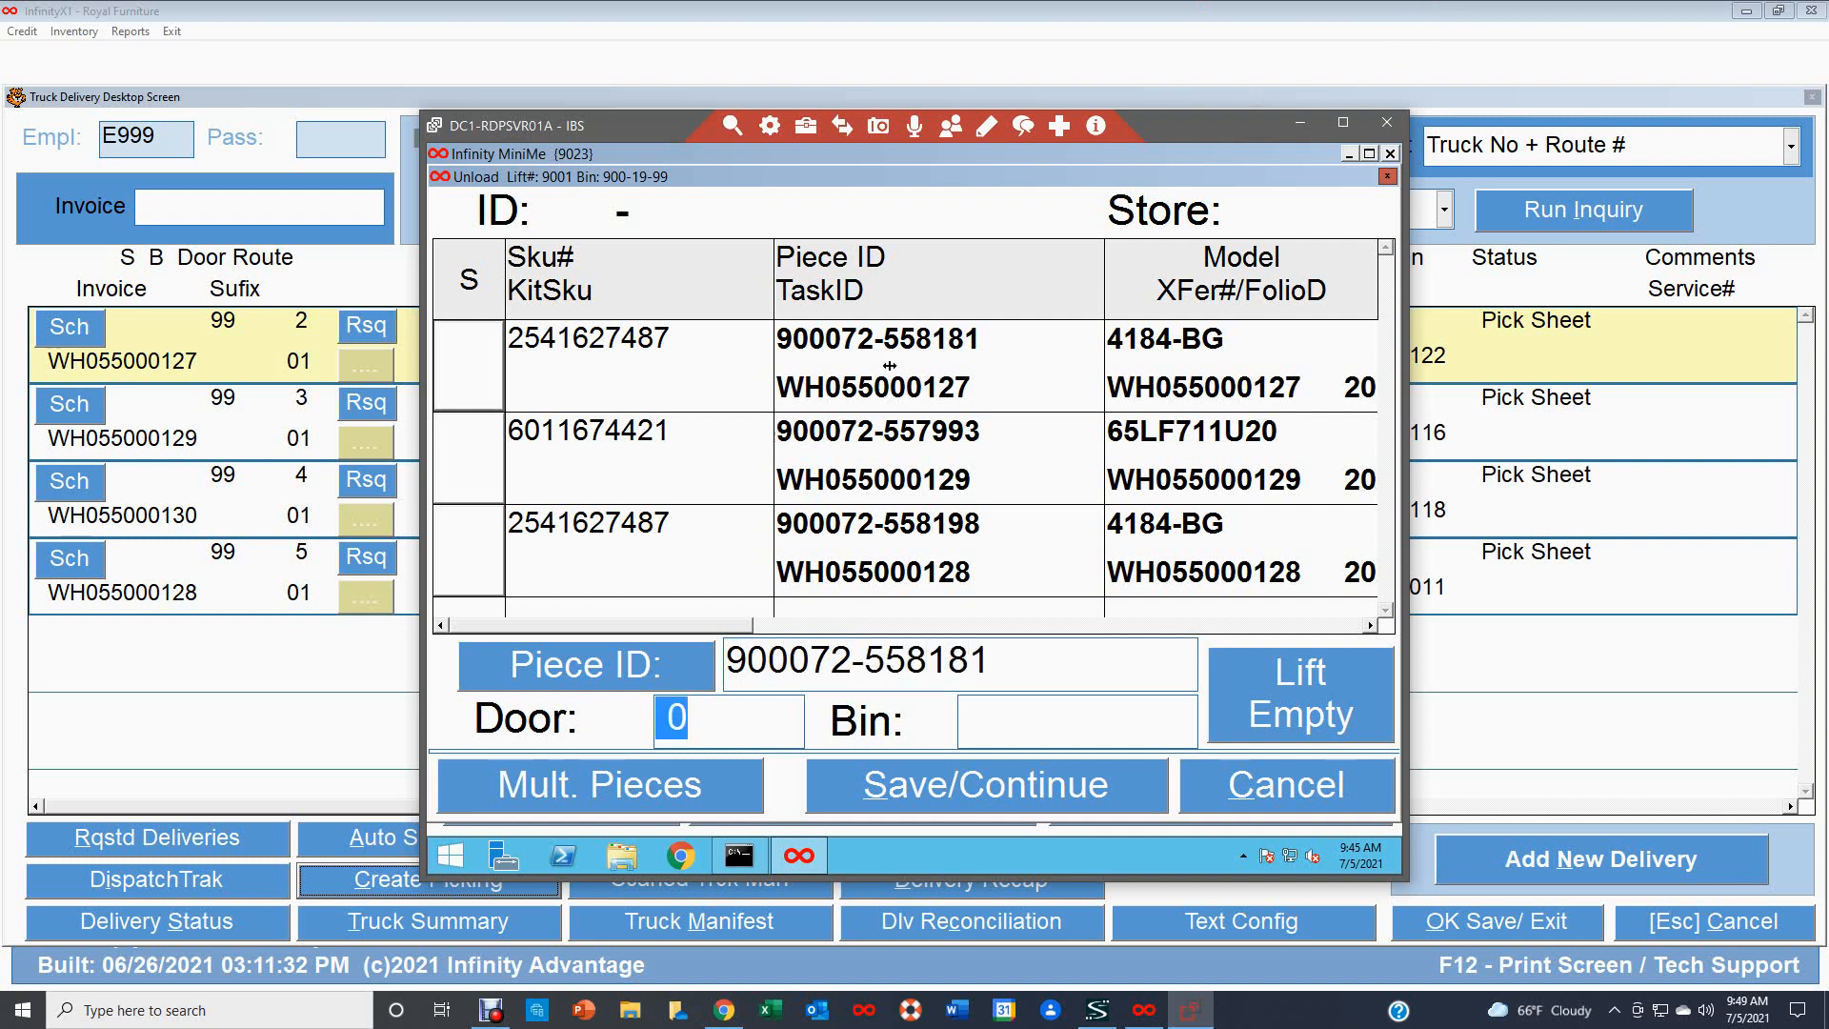
pyautogui.write('1')
pyautogui.click(1021, 789)
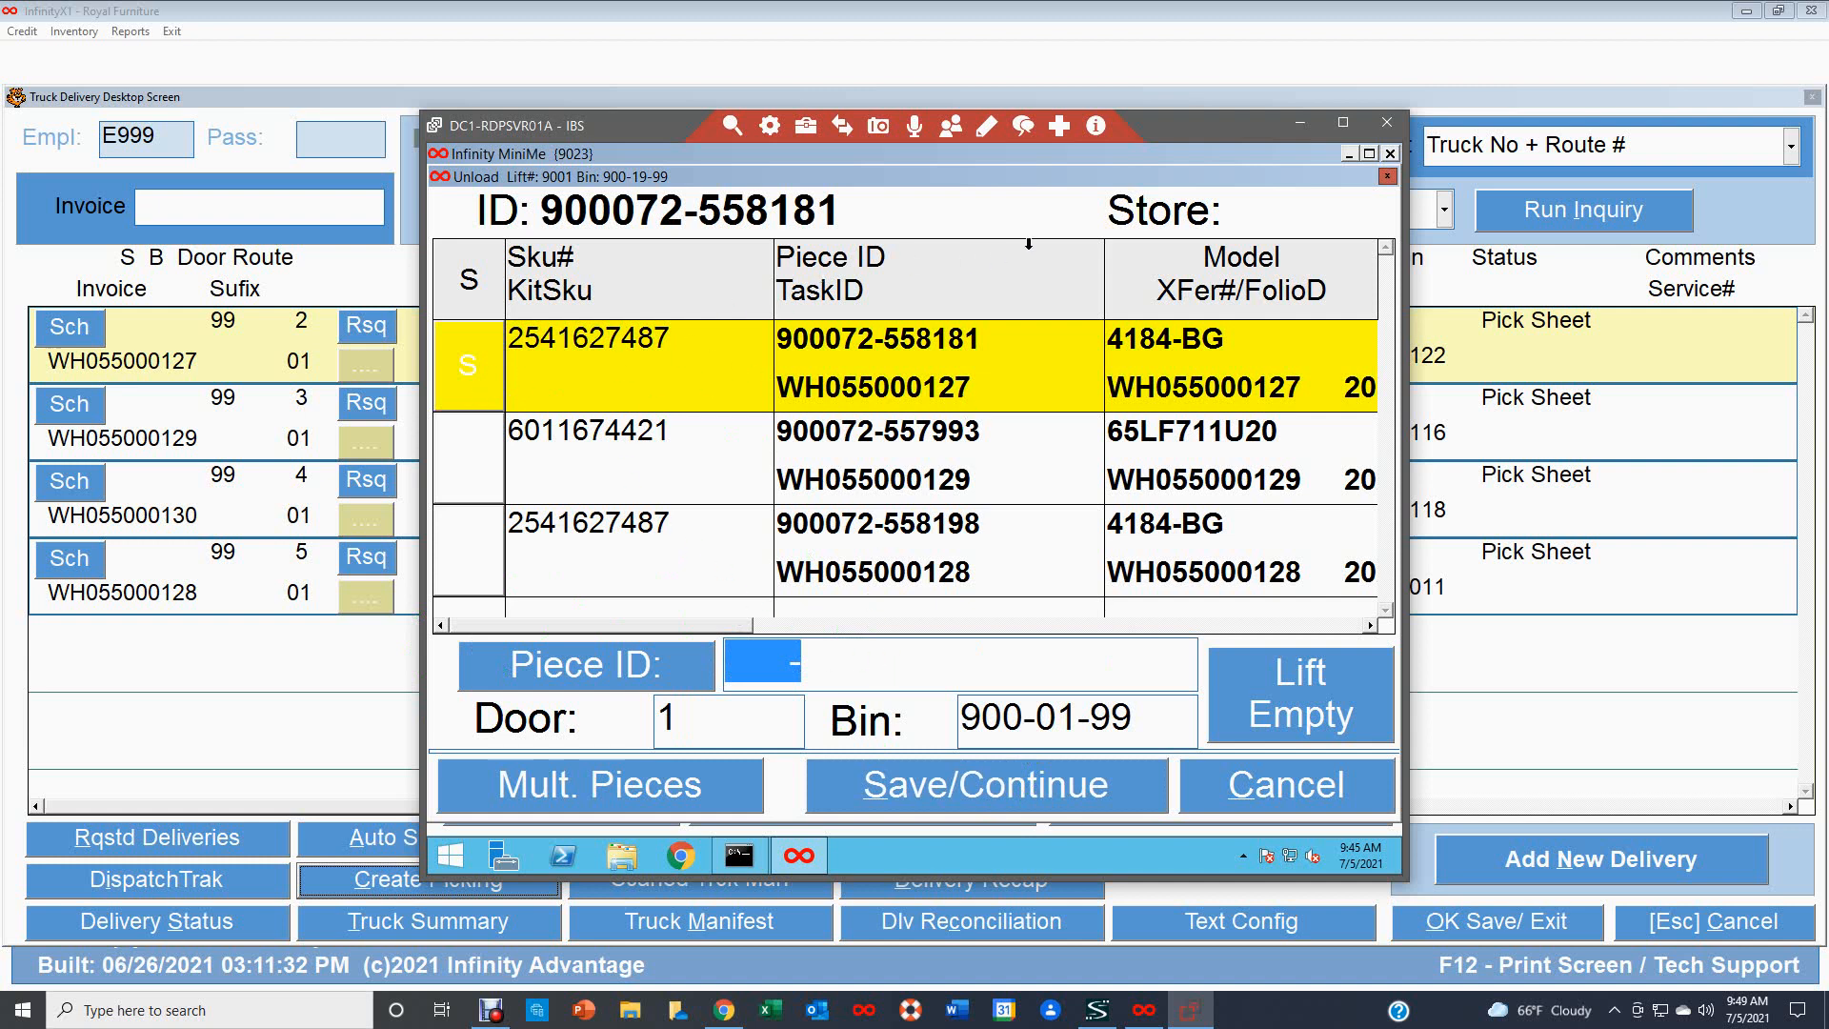
pyautogui.write('900072-')
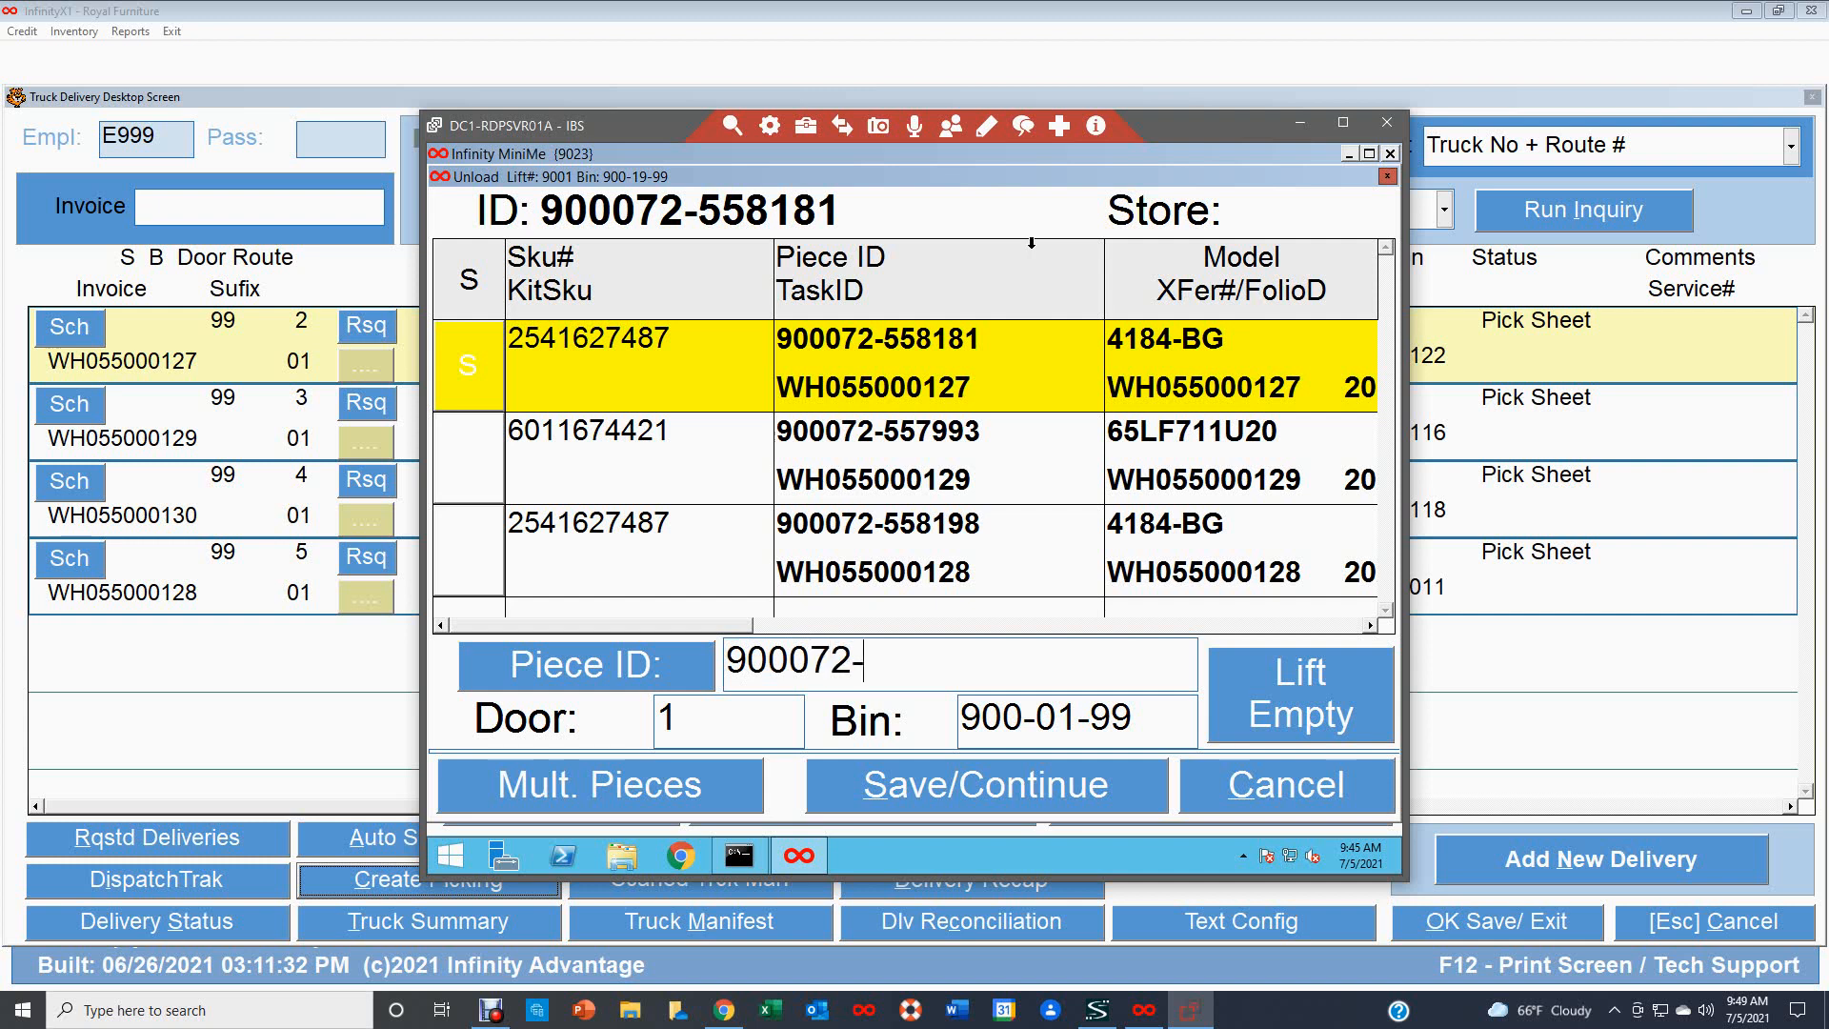
pyautogui.write('557993')
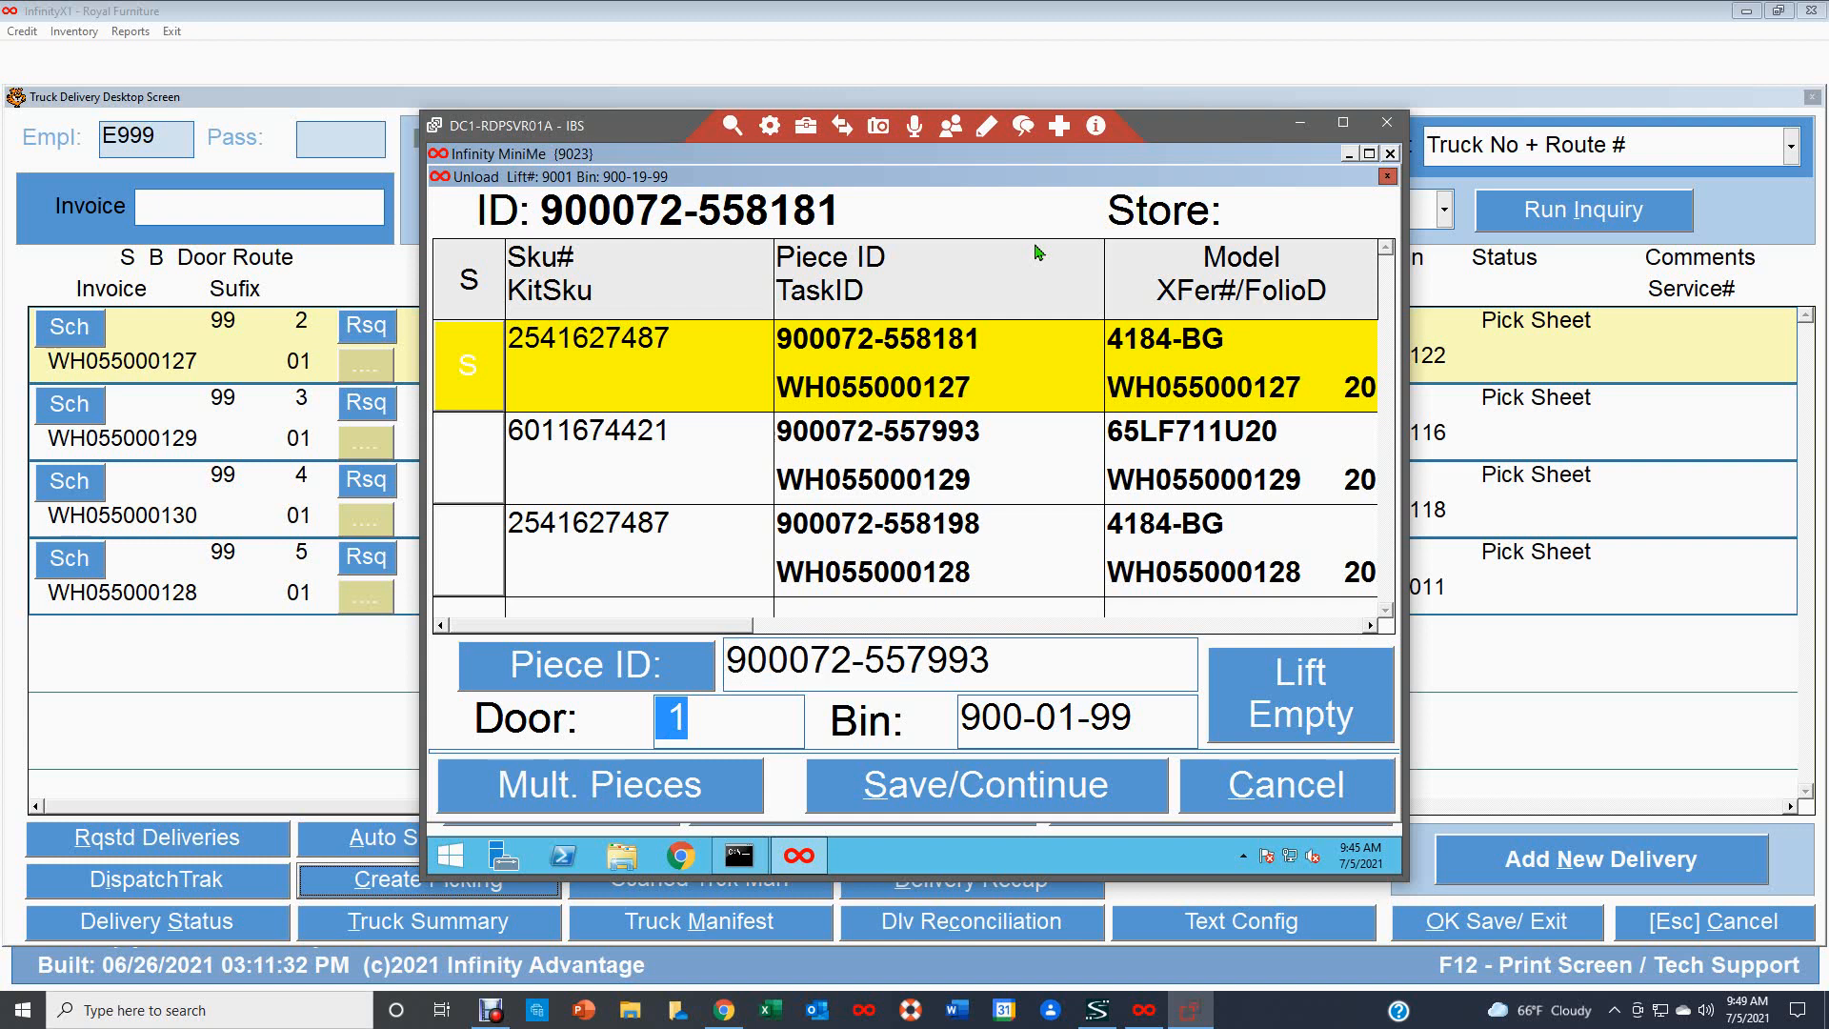
pyautogui.click(995, 787)
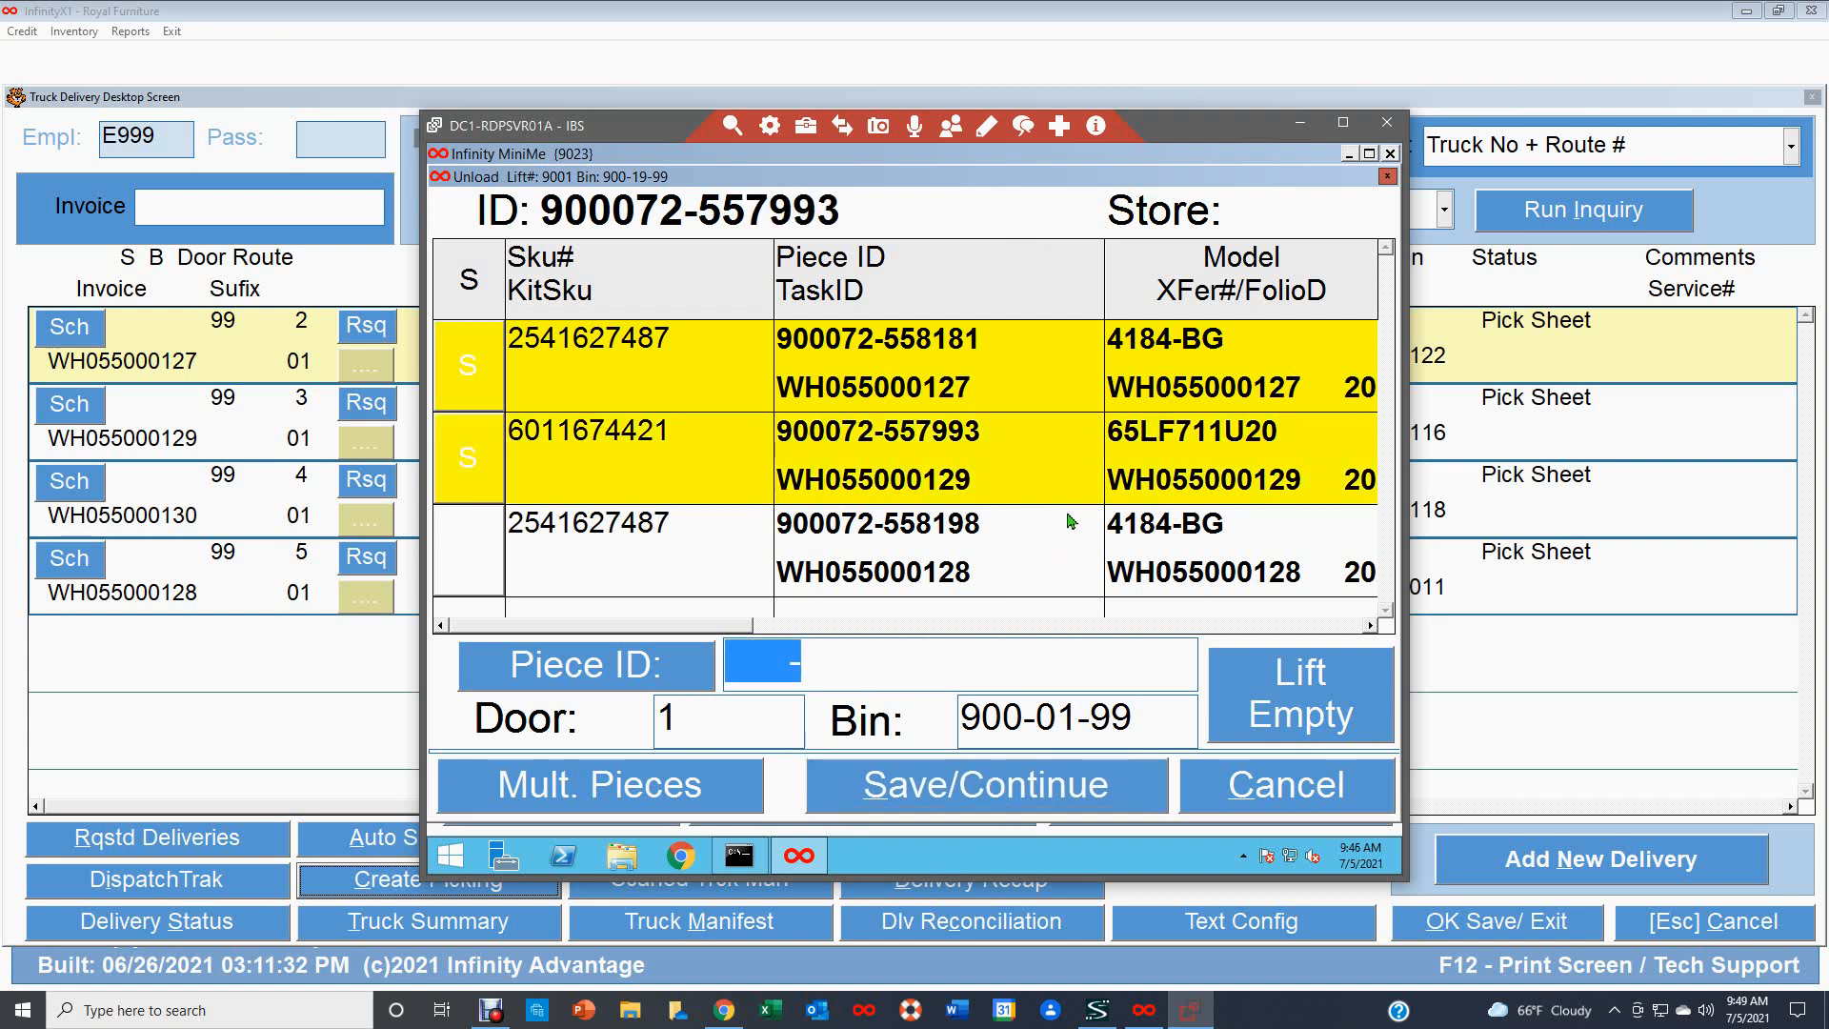
pyautogui.write('900072')
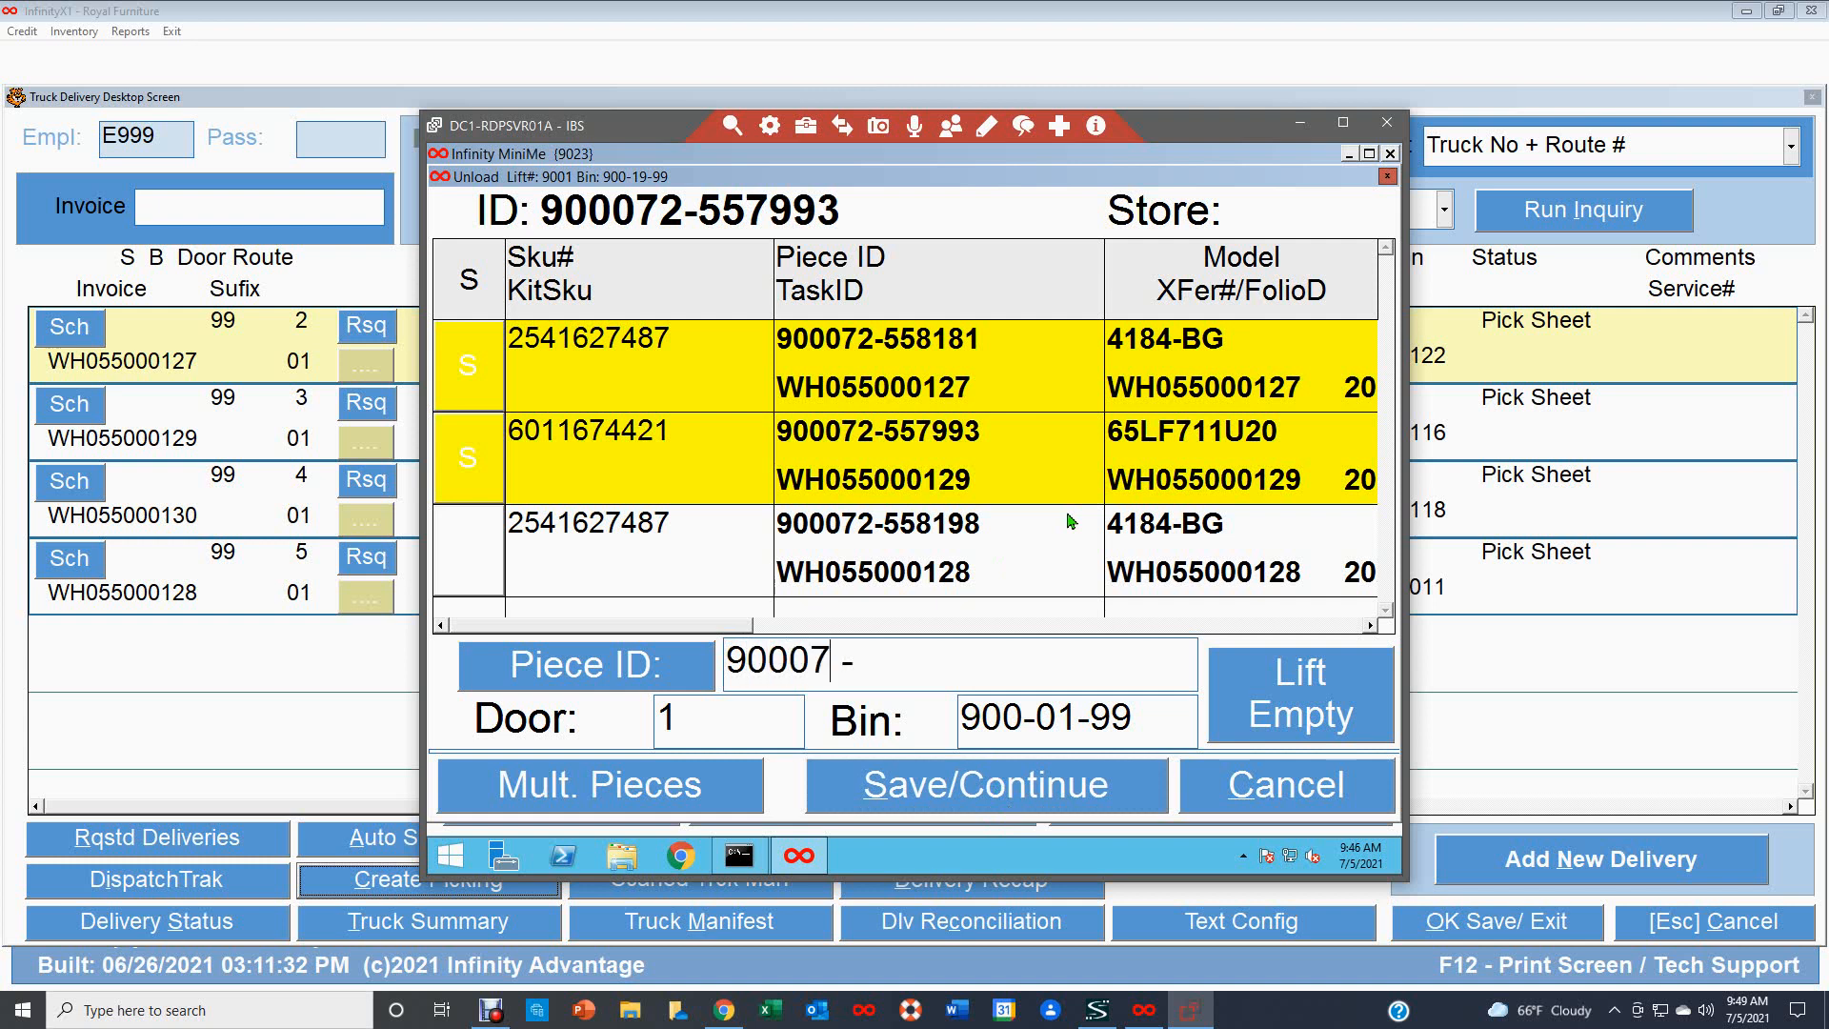
pyautogui.write('-5587')
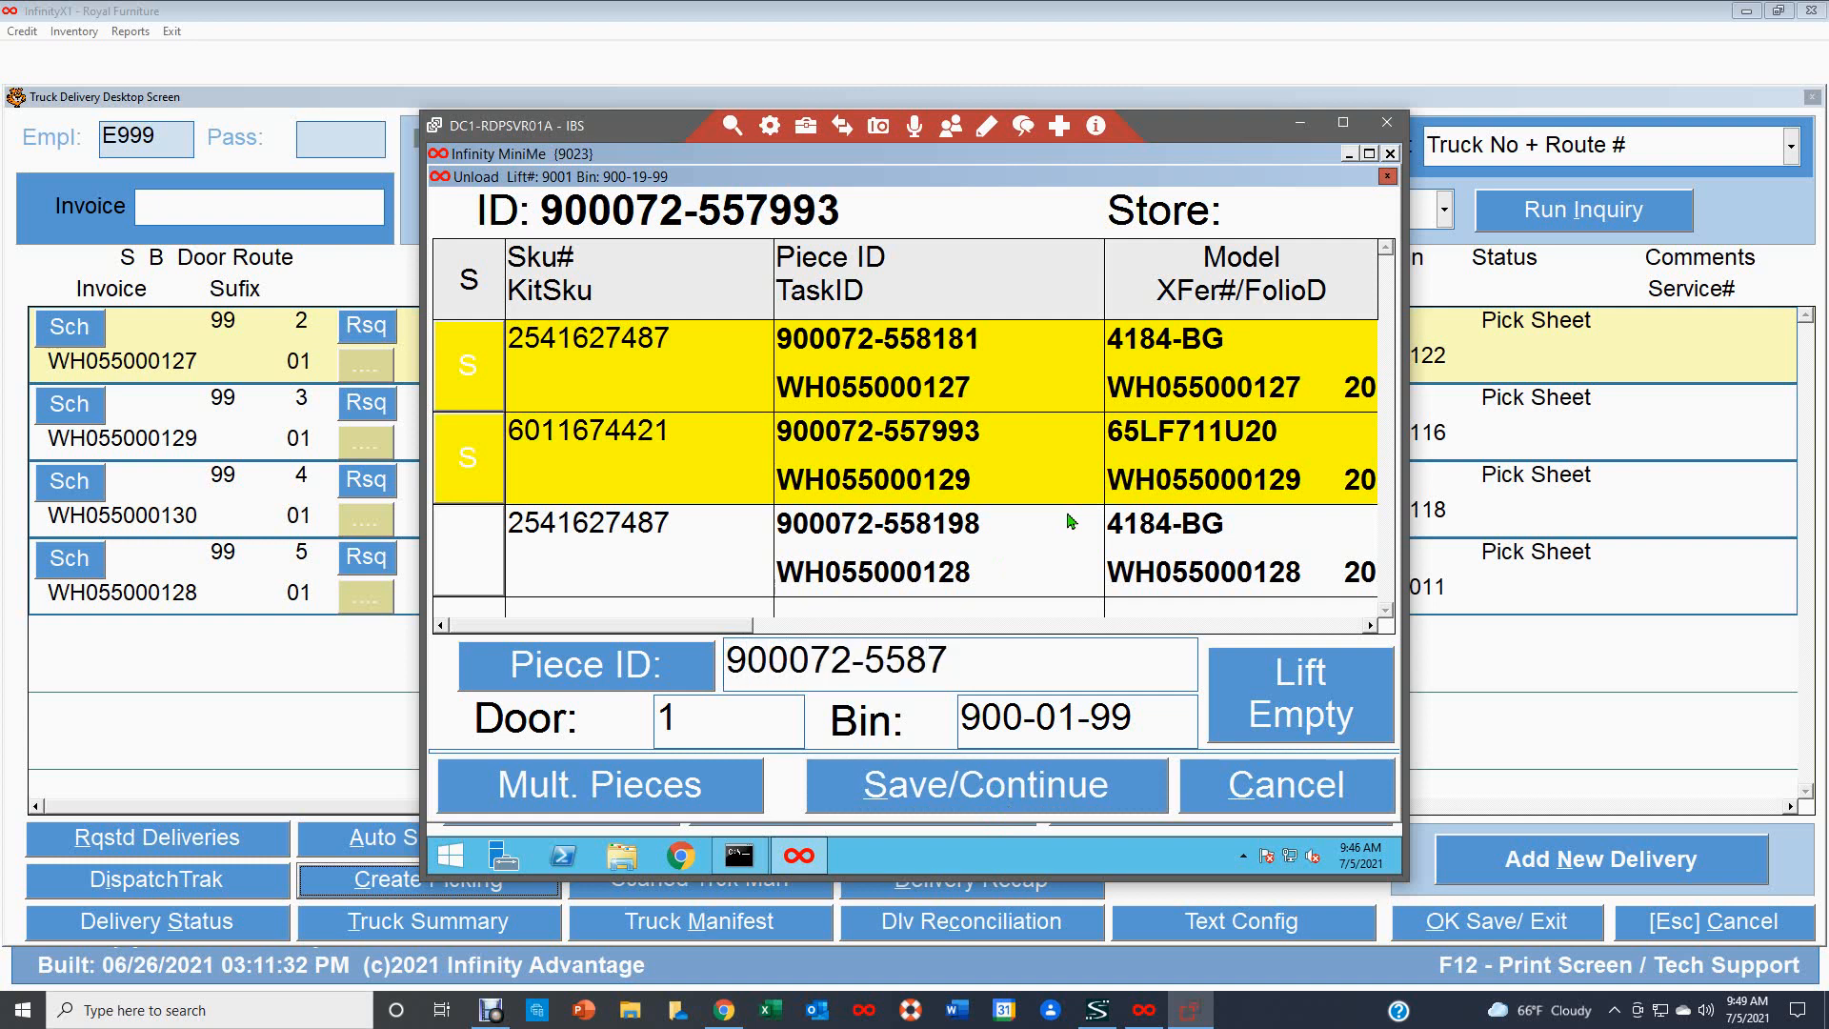
pyautogui.press('BackSpace')
pyautogui.write('198')
pyautogui.press('Return')
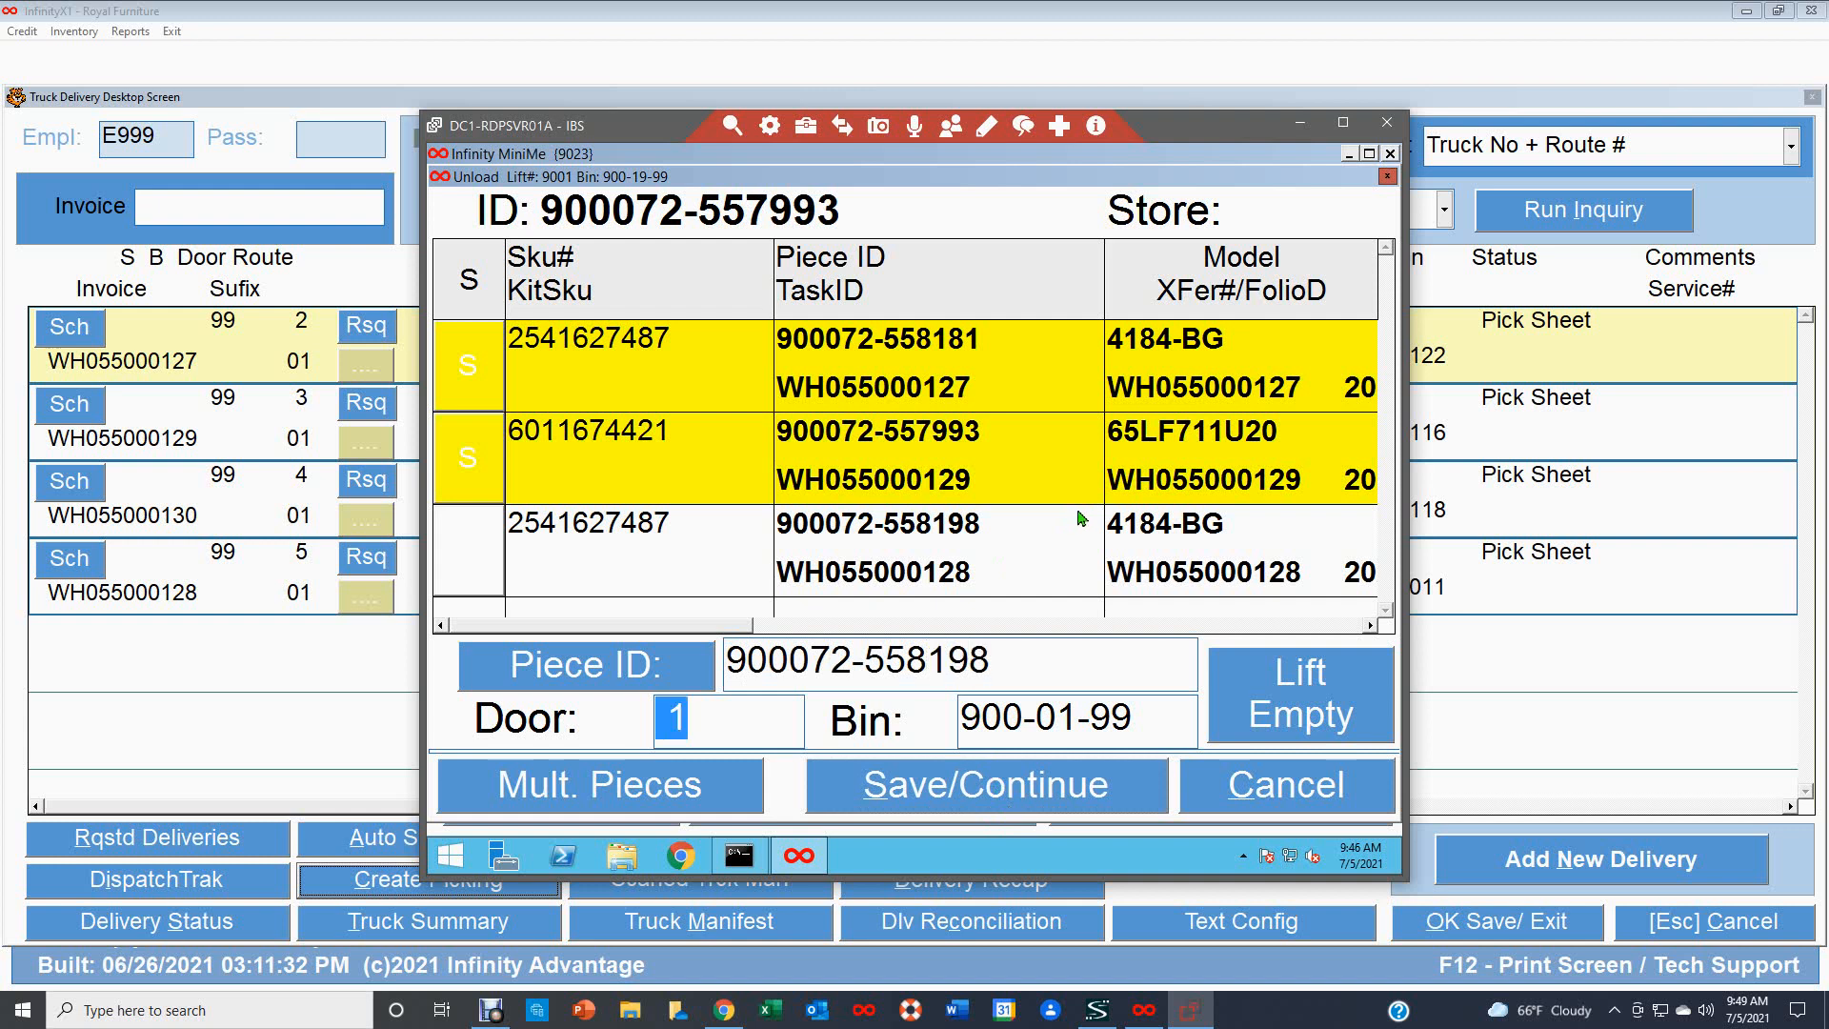
pyautogui.click(1031, 797)
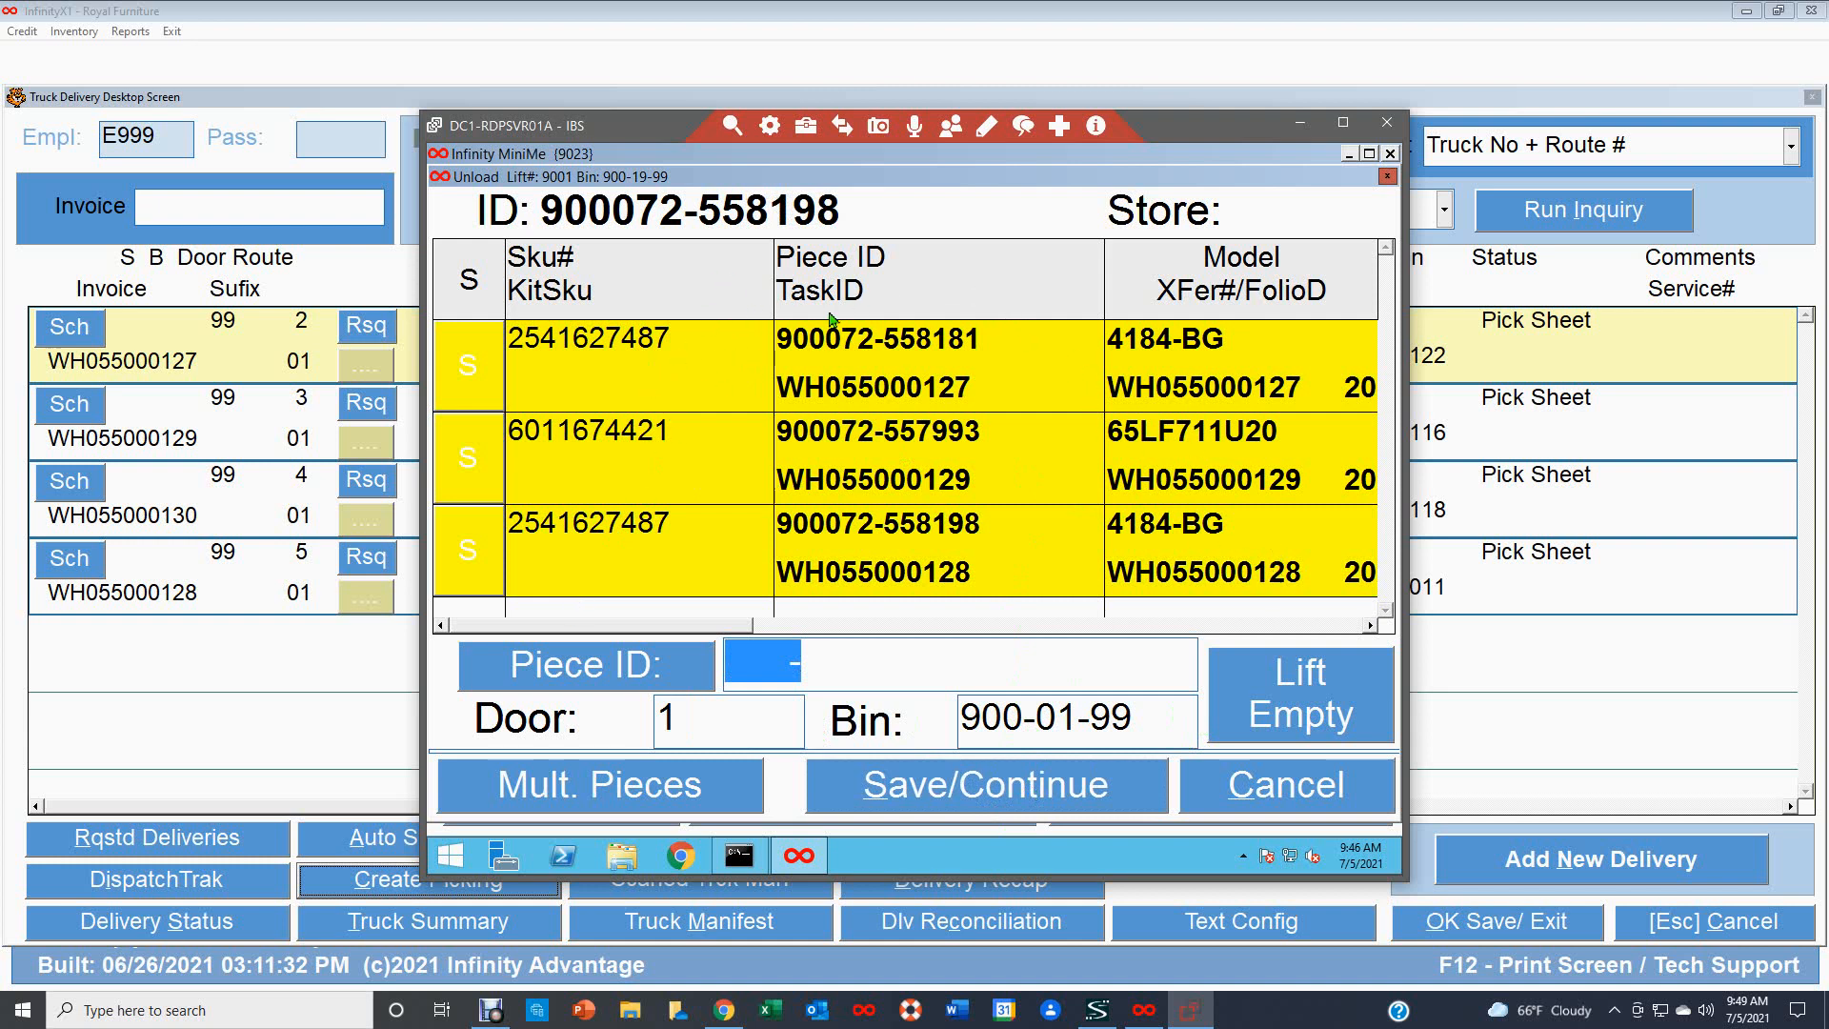
pyautogui.click(1329, 705)
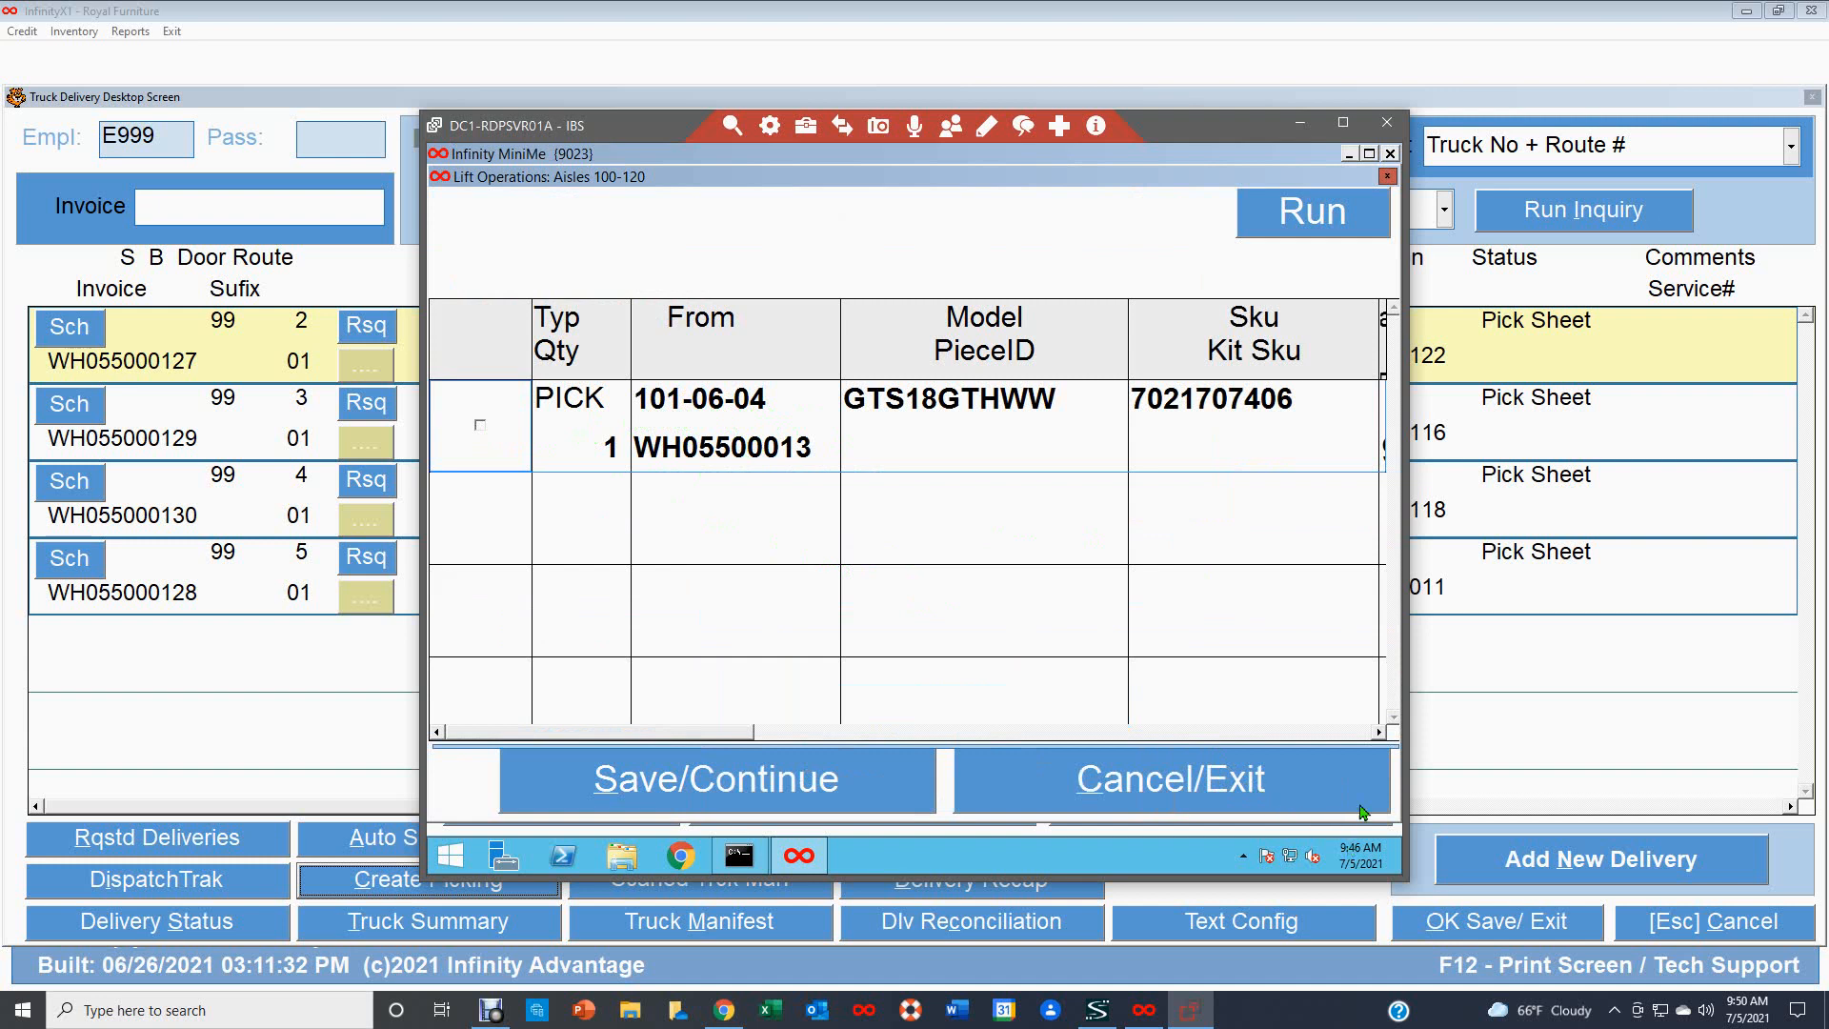
# Select the remaining GTS18GTHWW pick task from bin 101-06-04.
pyautogui.click(1380, 734)
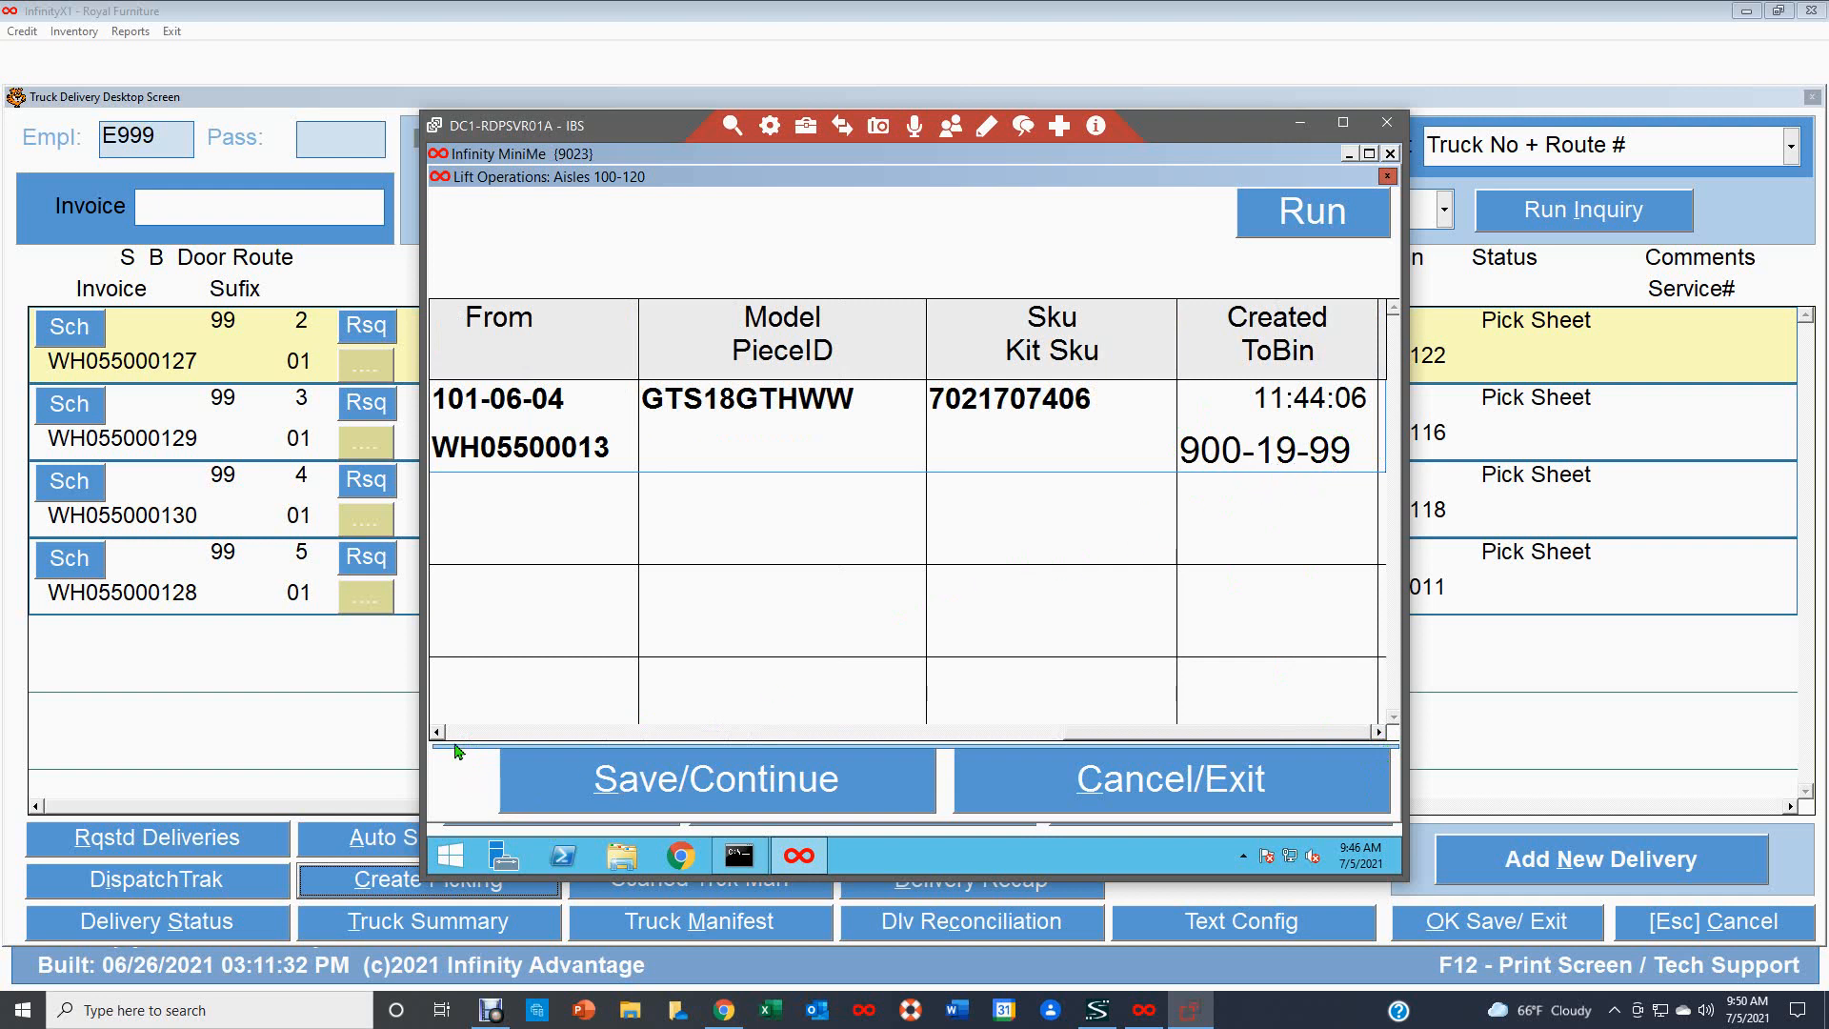
pyautogui.click(462, 735)
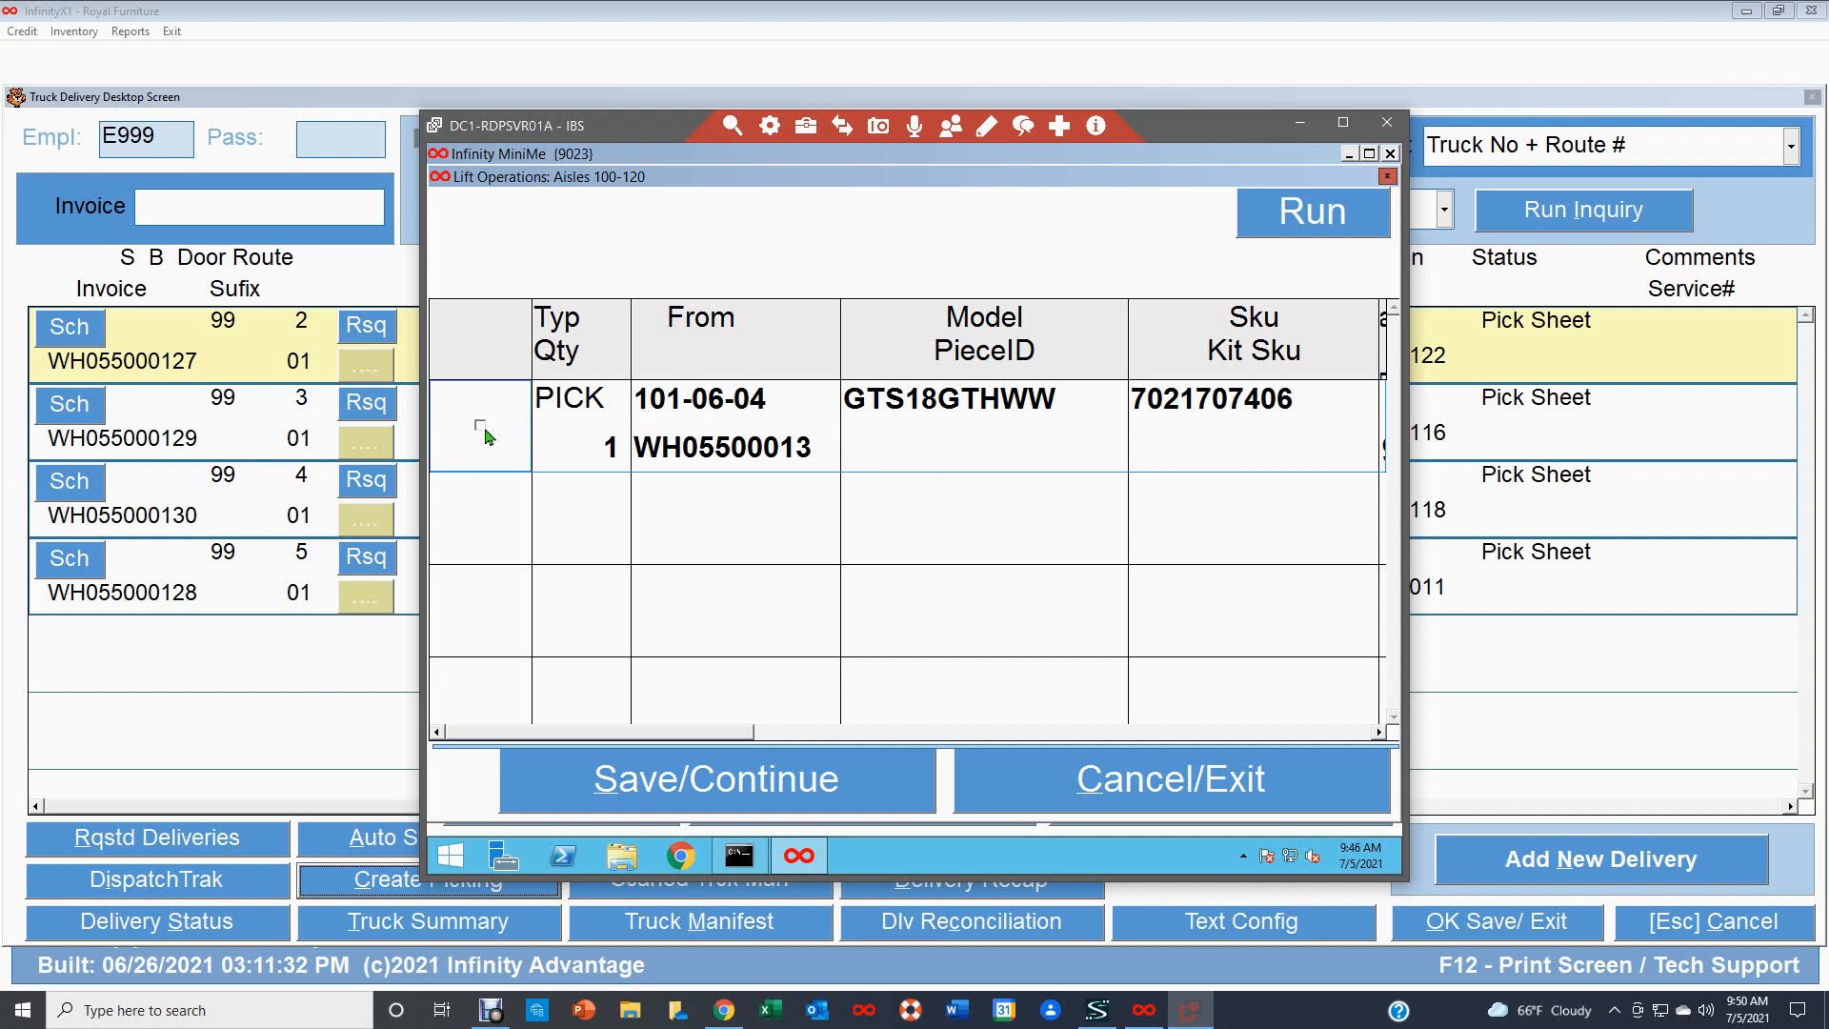
pyautogui.click(486, 439)
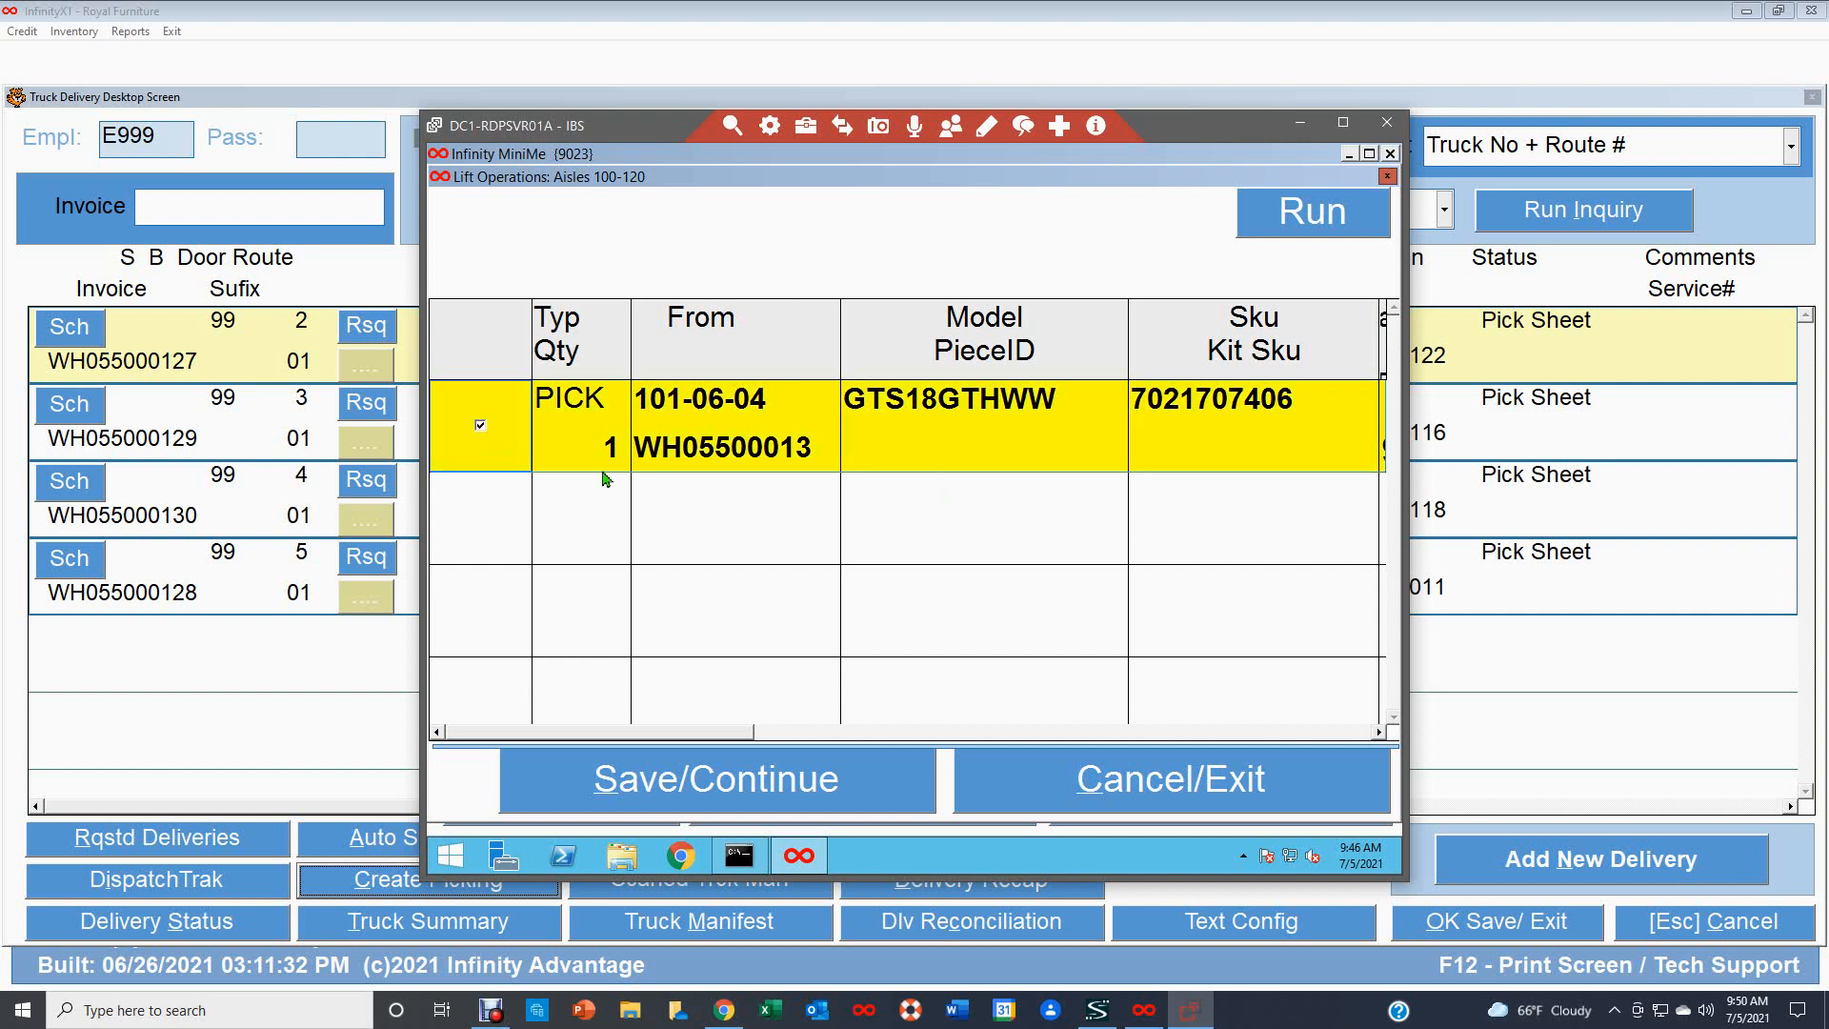
pyautogui.click(759, 784)
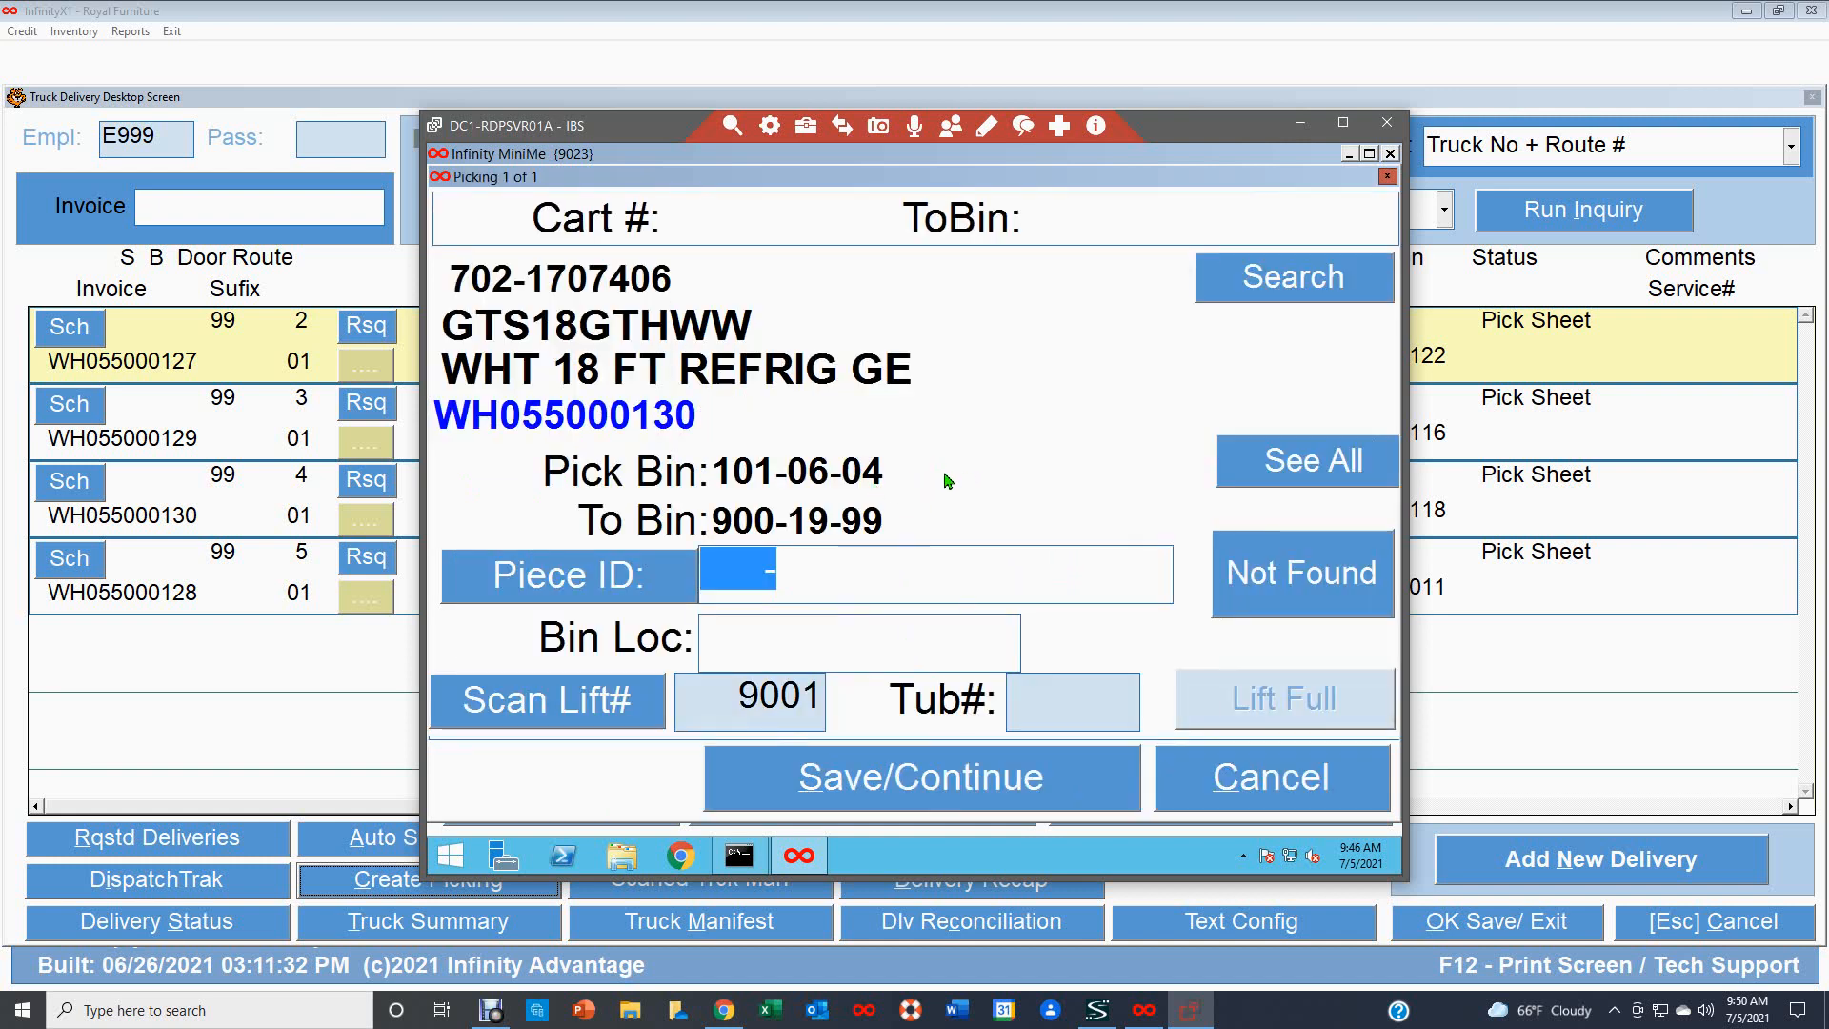
pyautogui.write('900072-558105')
pyautogui.press('Return')
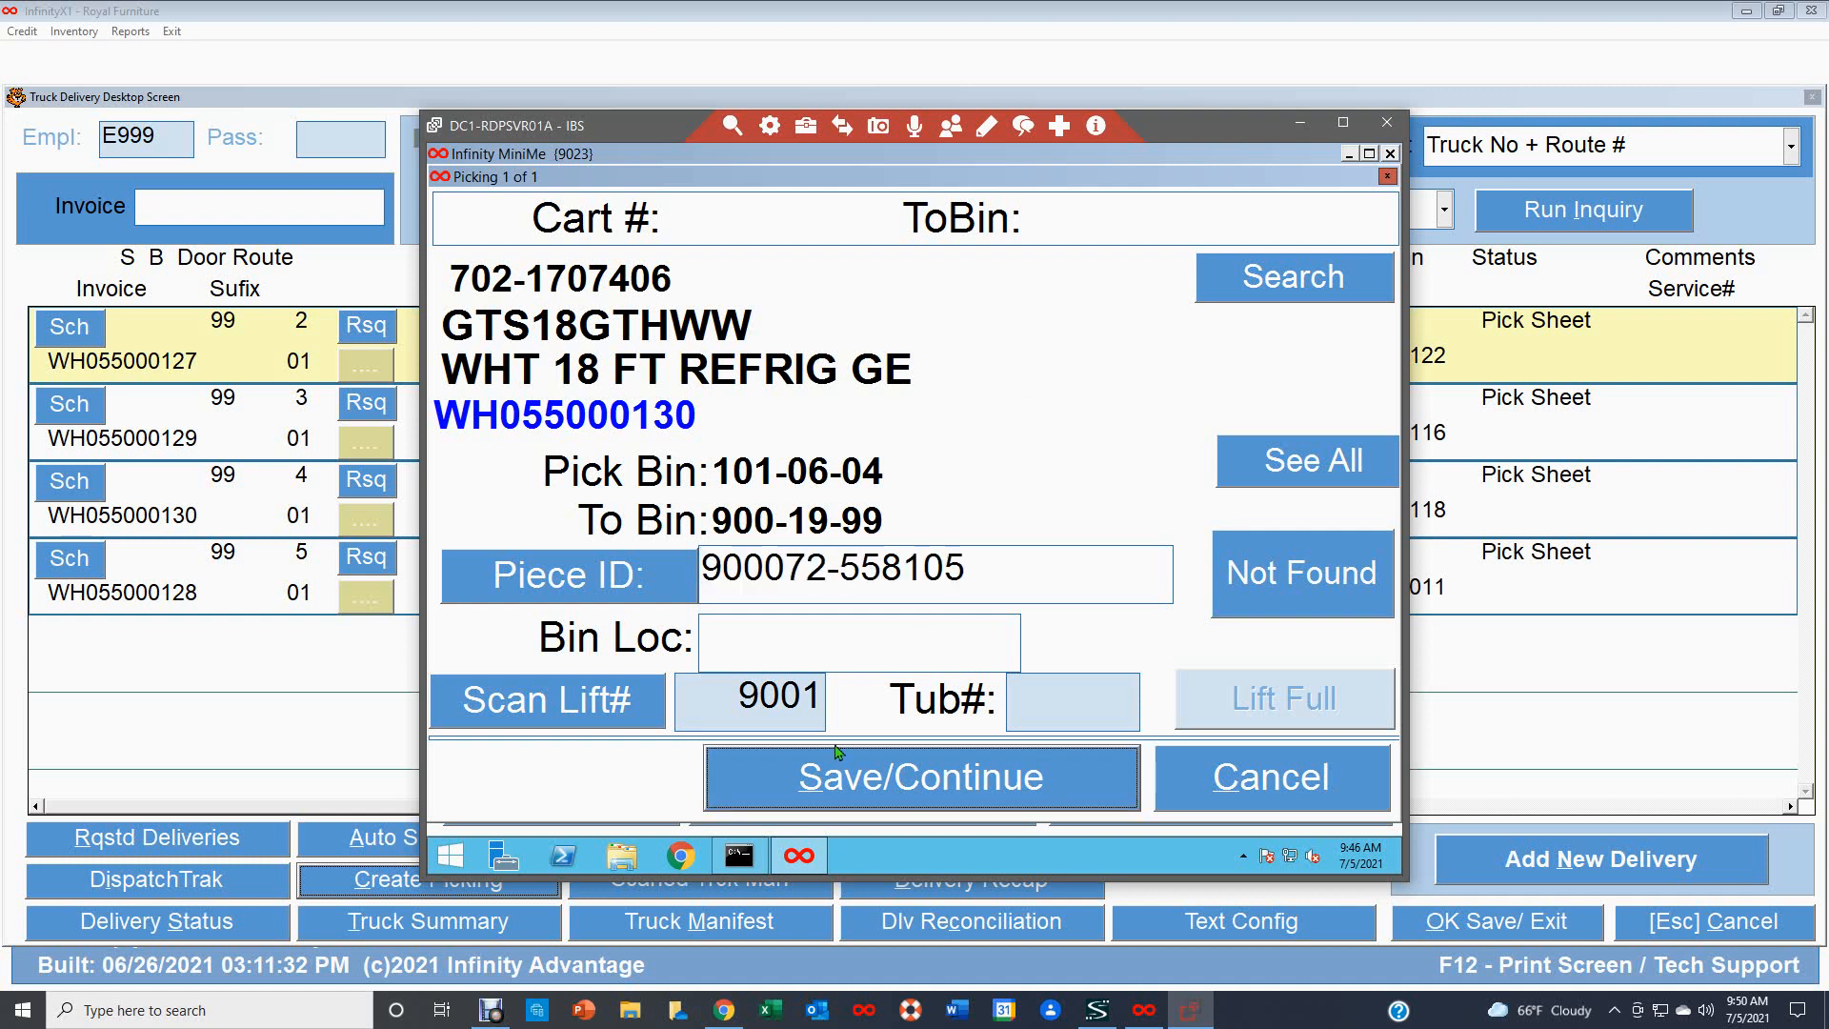
pyautogui.click(717, 650)
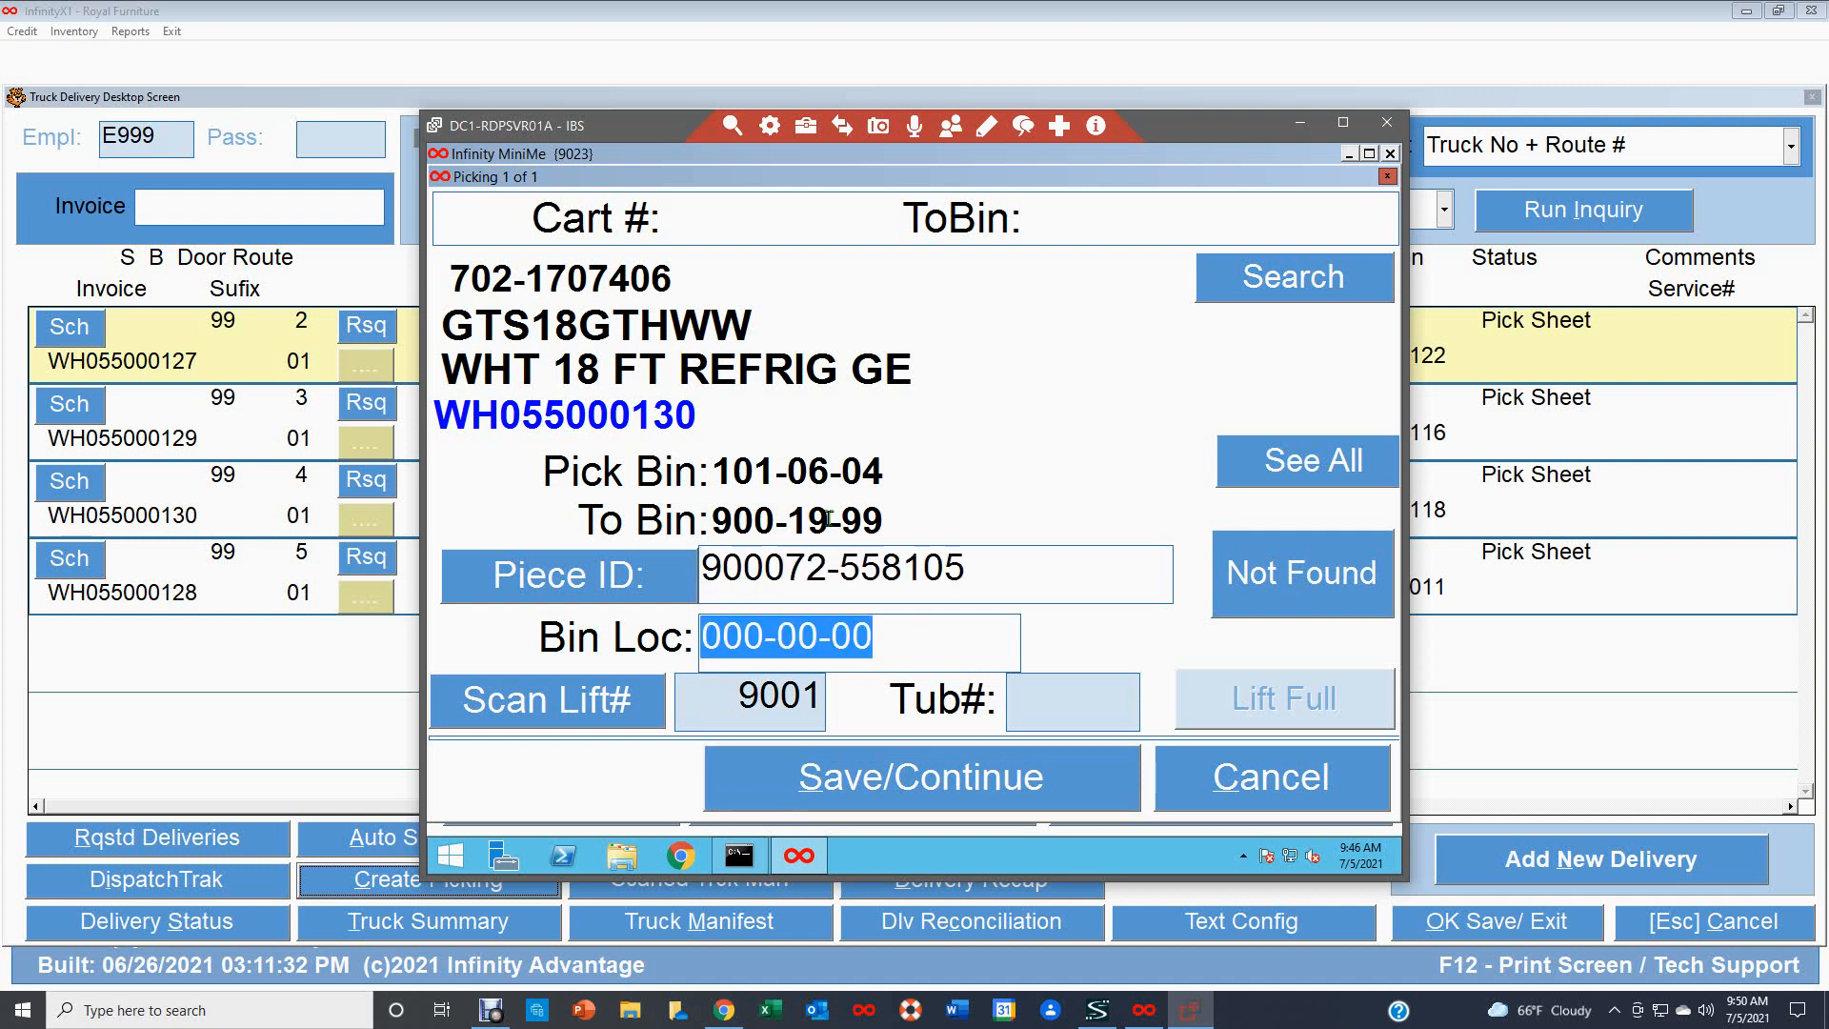
pyautogui.write('101-')
pyautogui.write('06-')
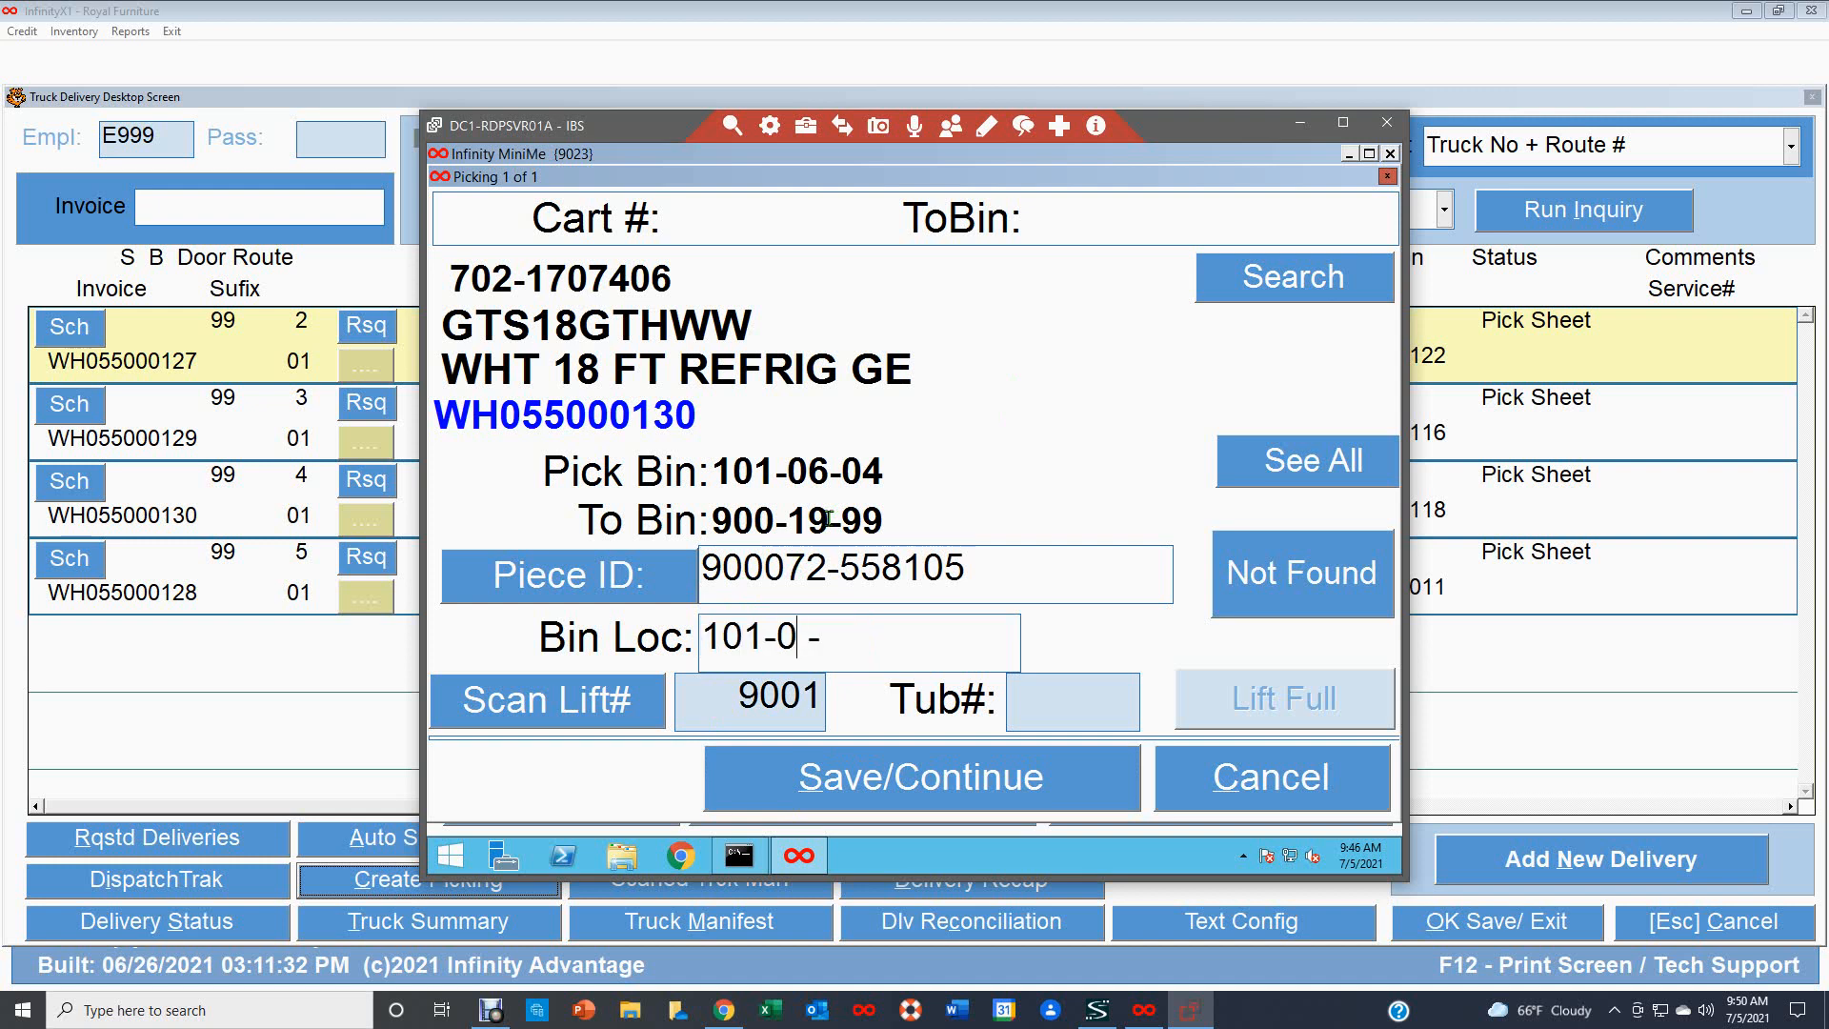
pyautogui.write('04')
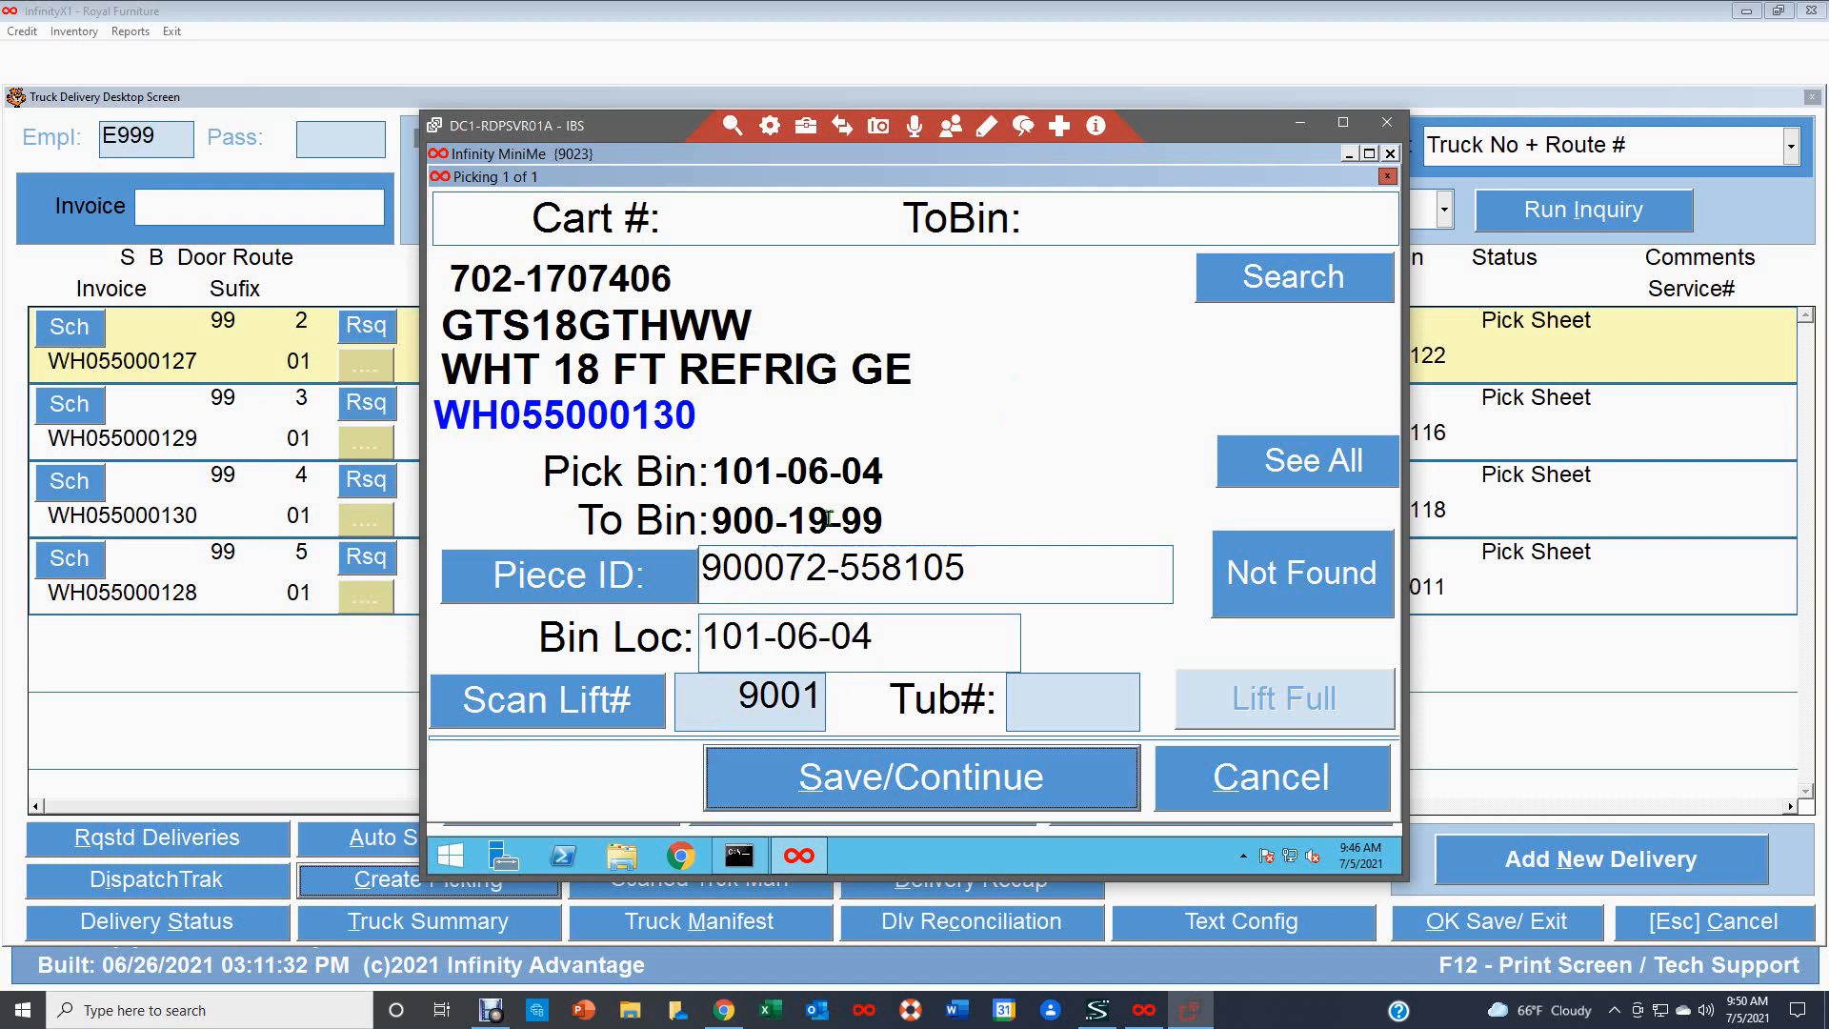
pyautogui.click(943, 798)
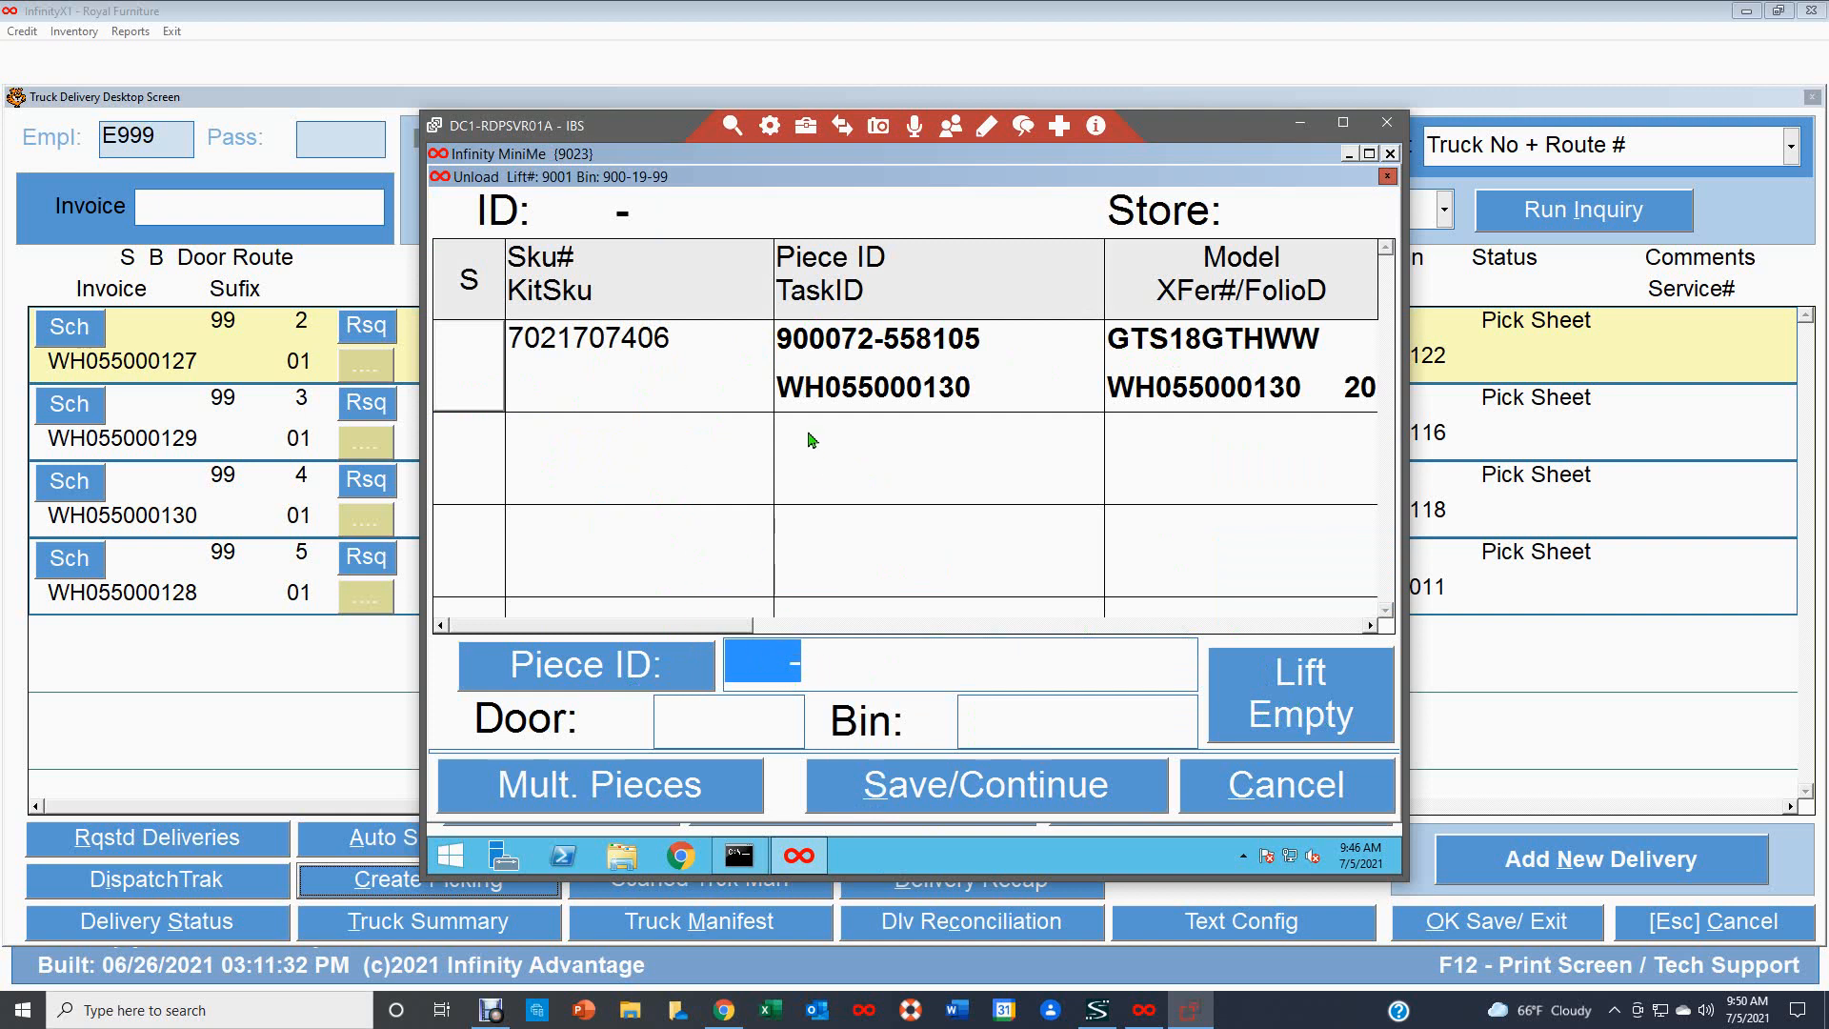
pyautogui.write('9000')
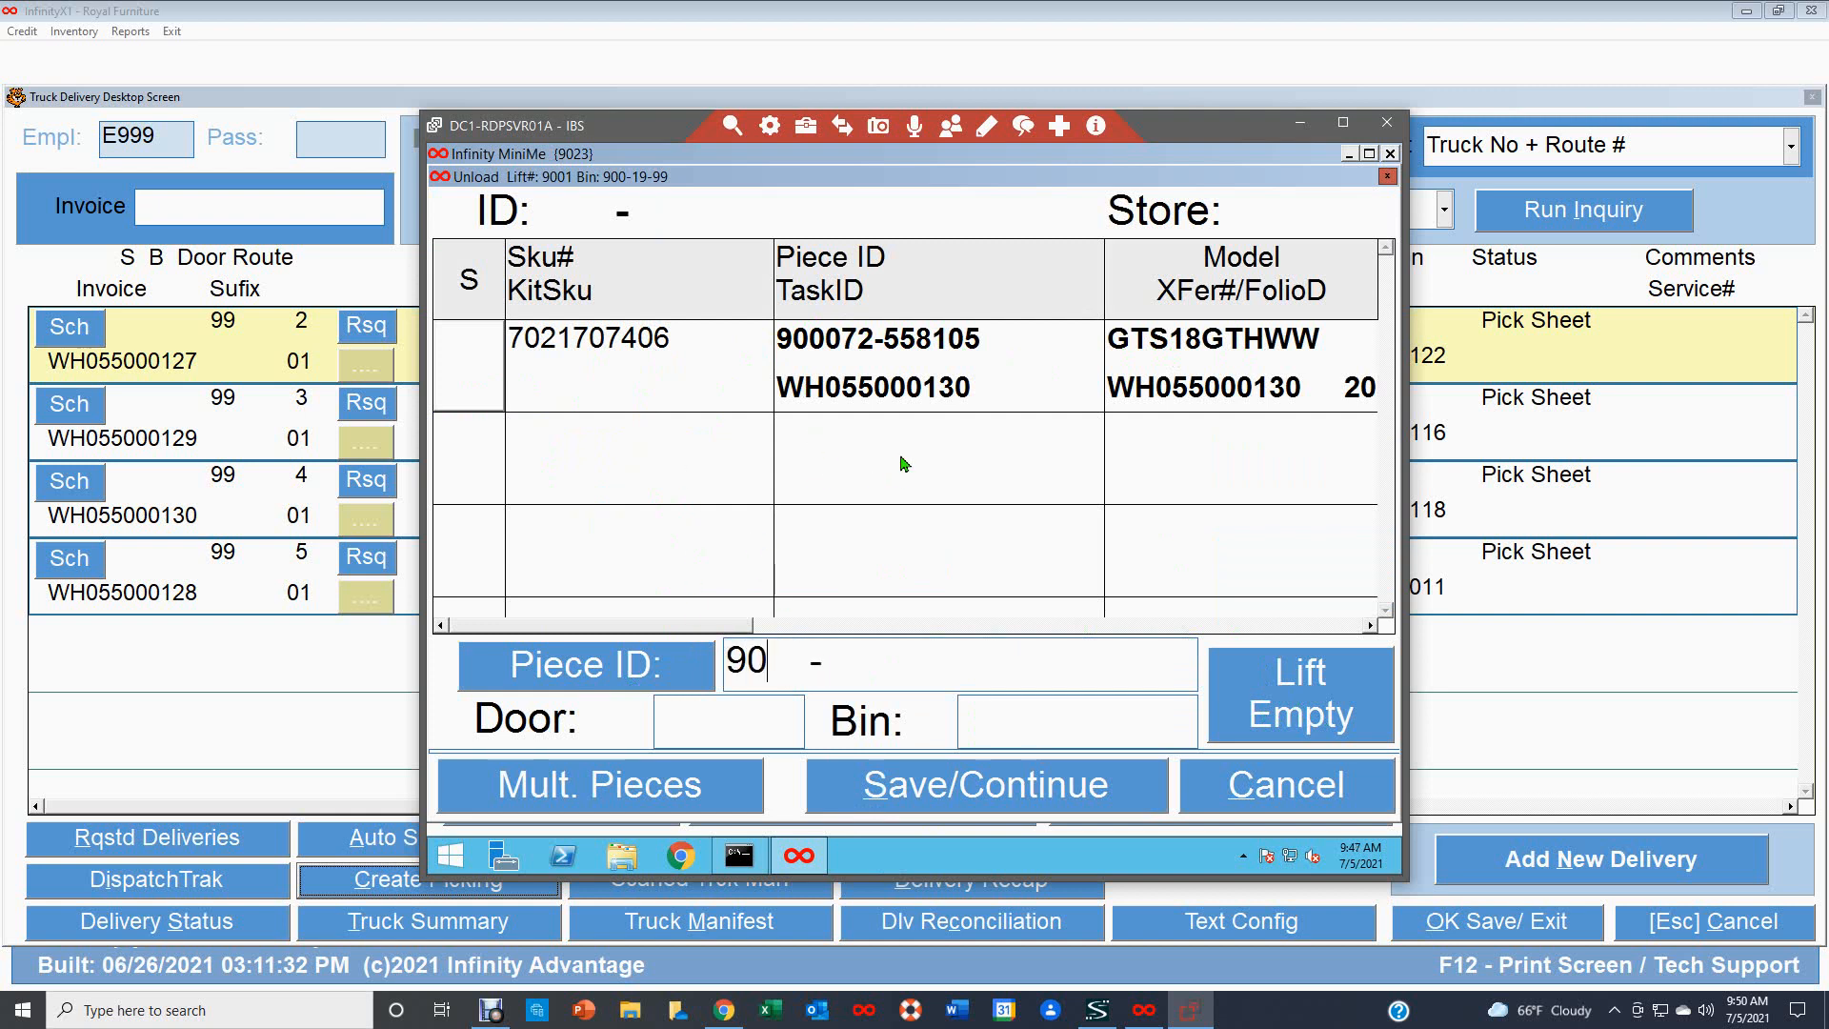
pyautogui.write('72-558')
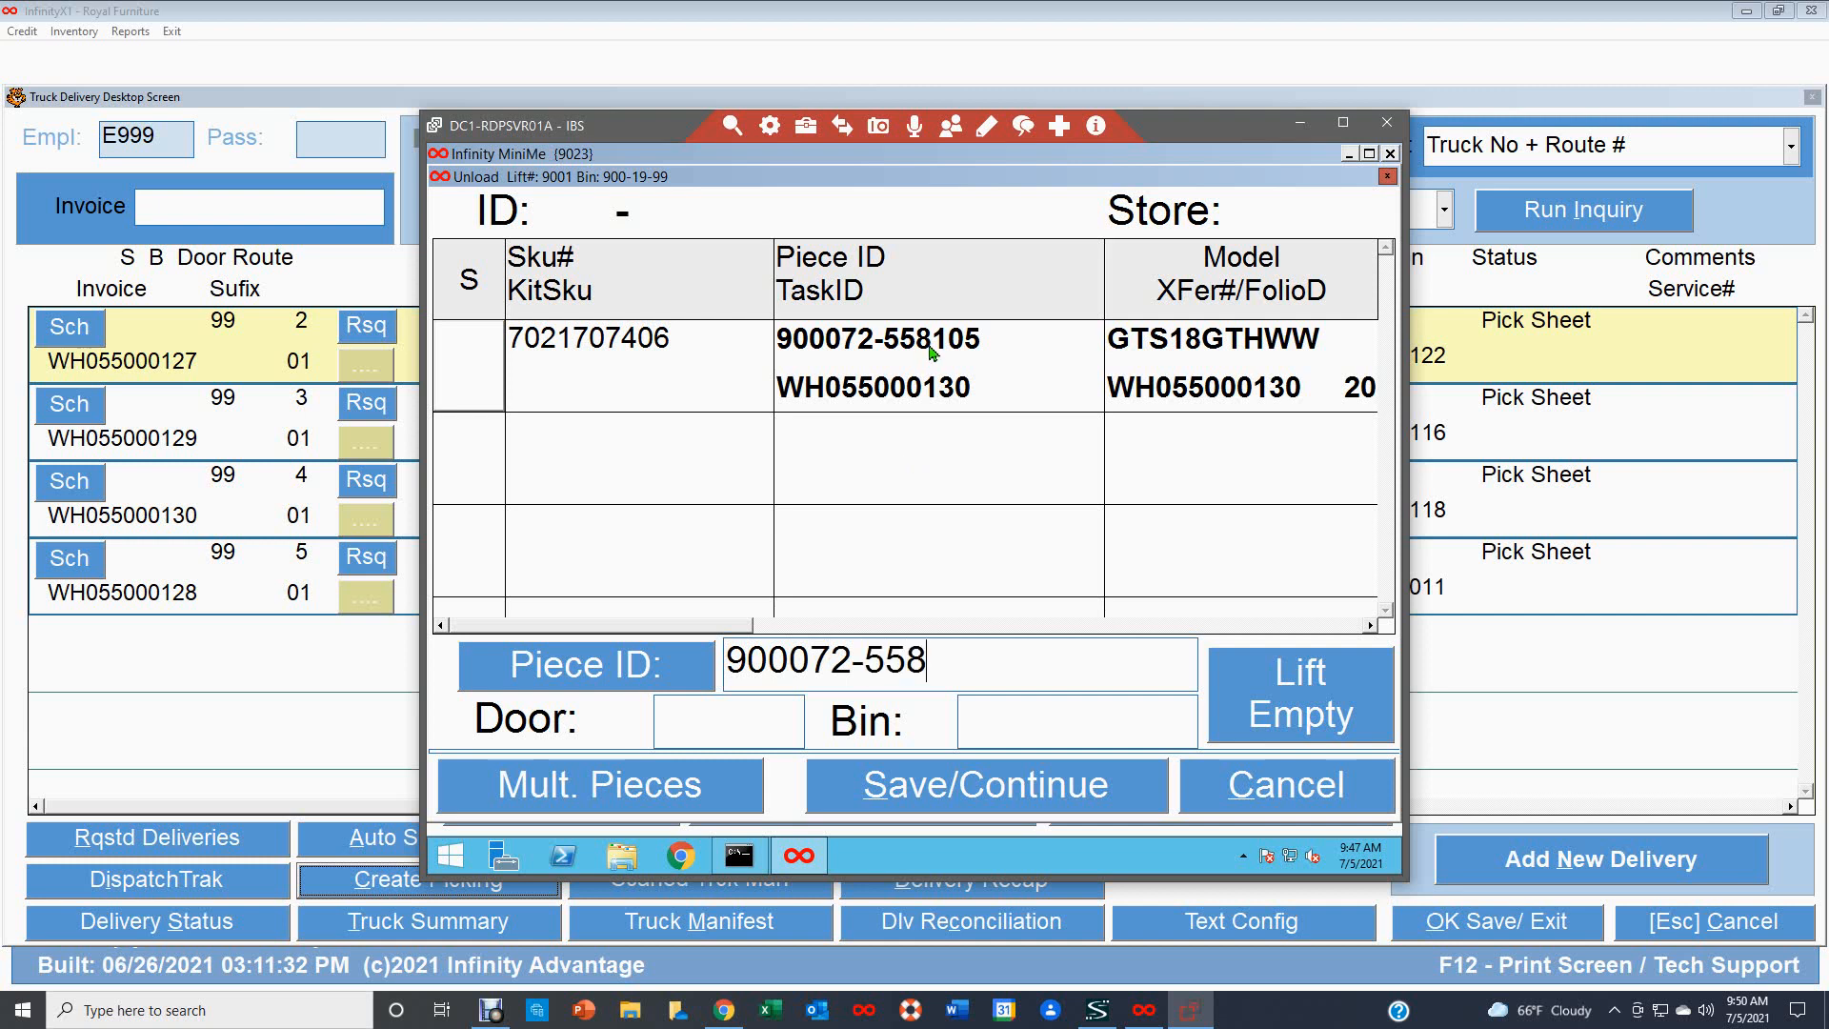
pyautogui.write('105')
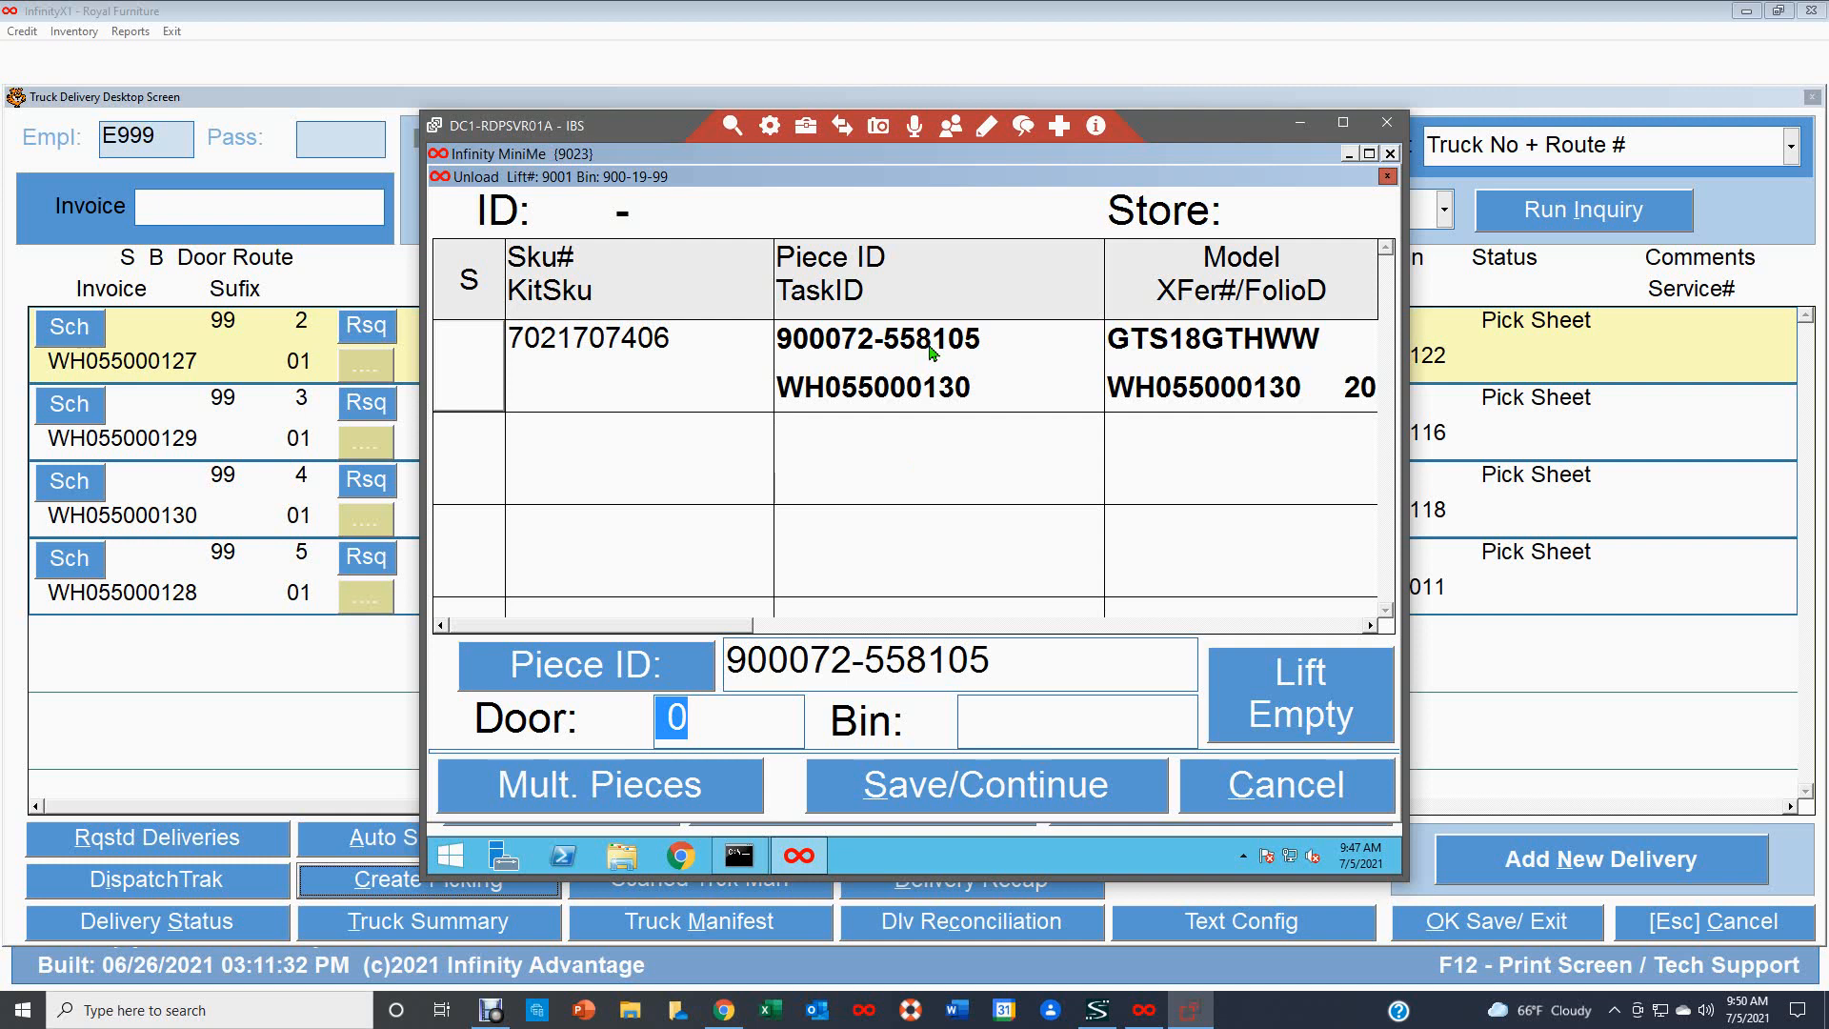
pyautogui.write('1')
pyautogui.click(985, 790)
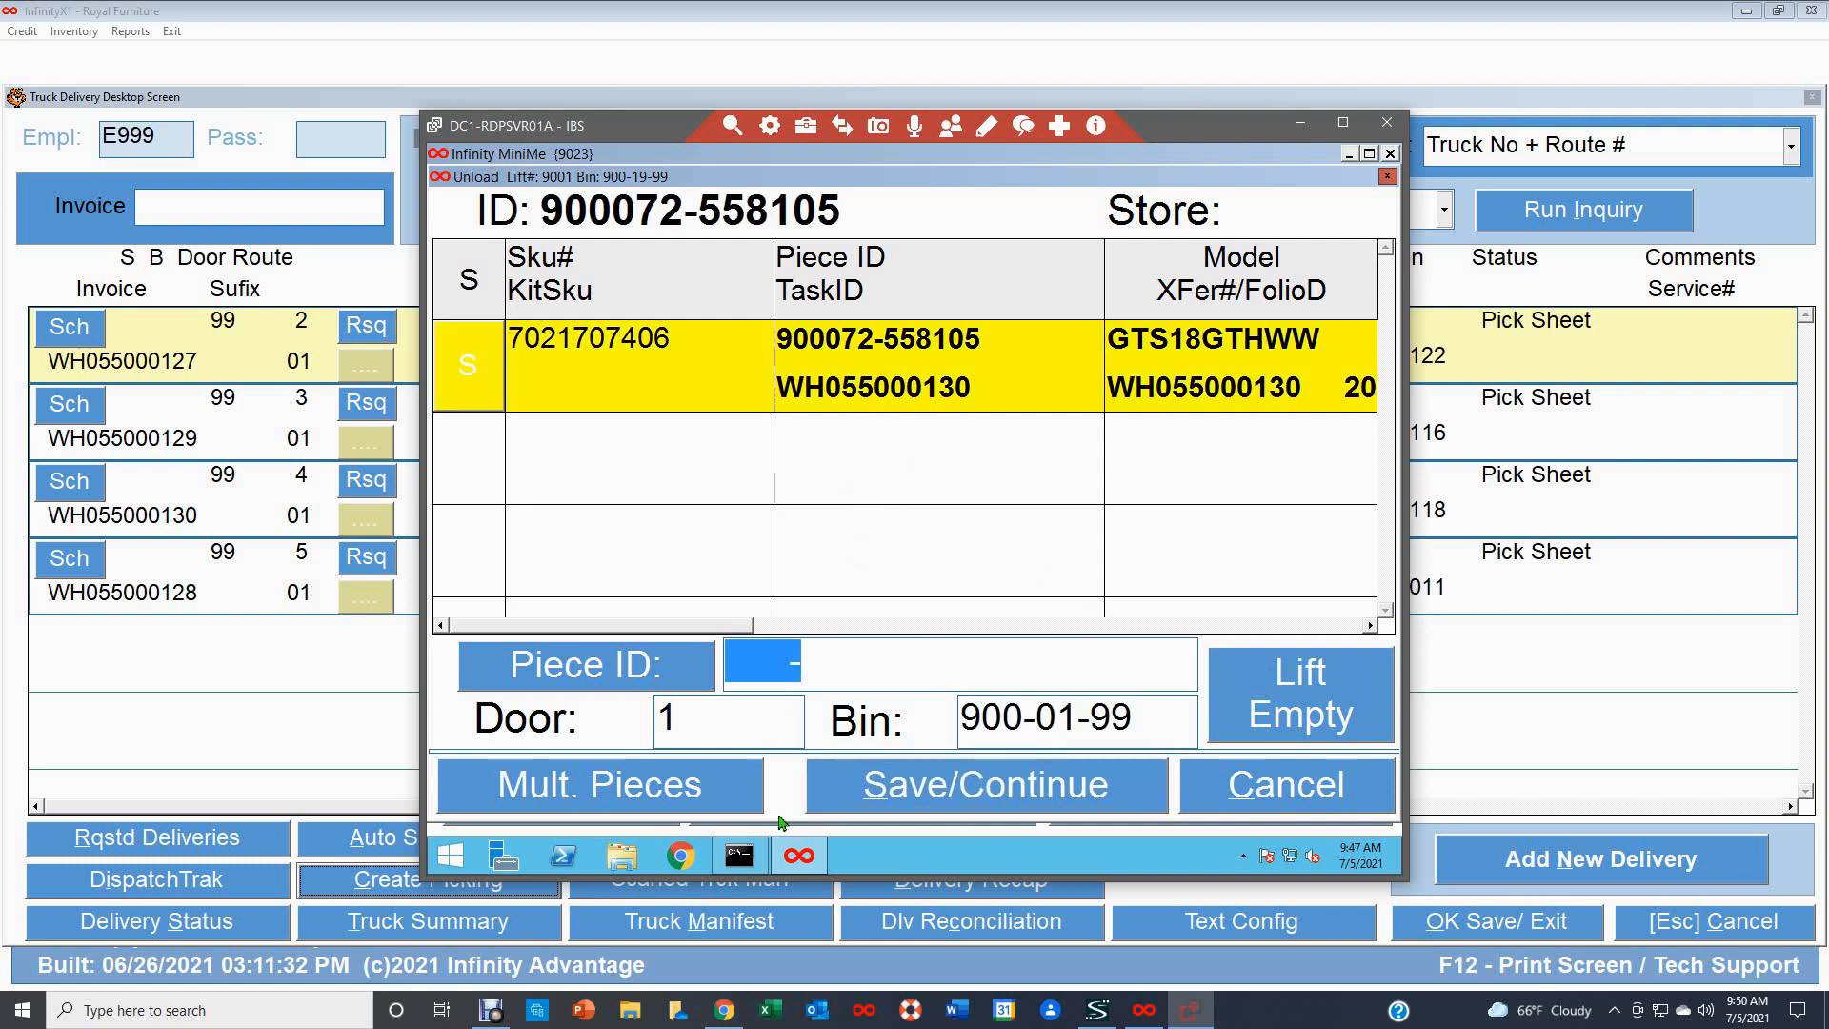
pyautogui.click(1253, 740)
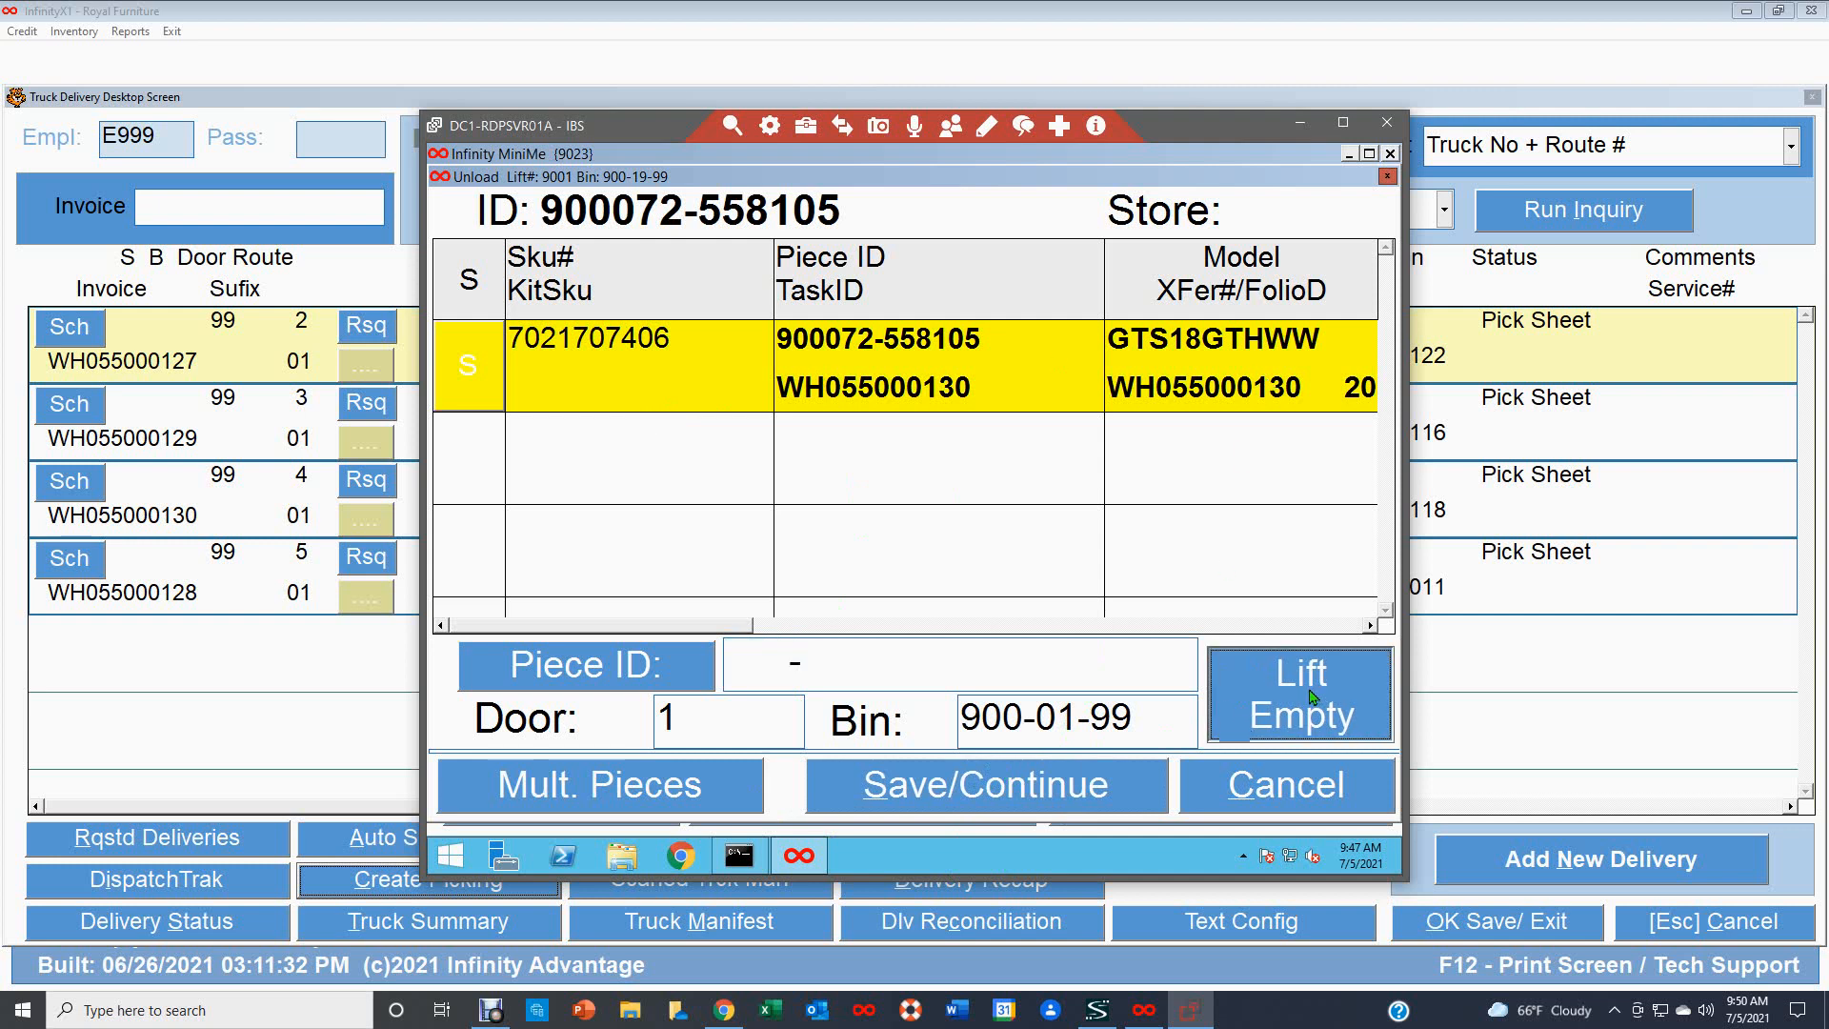